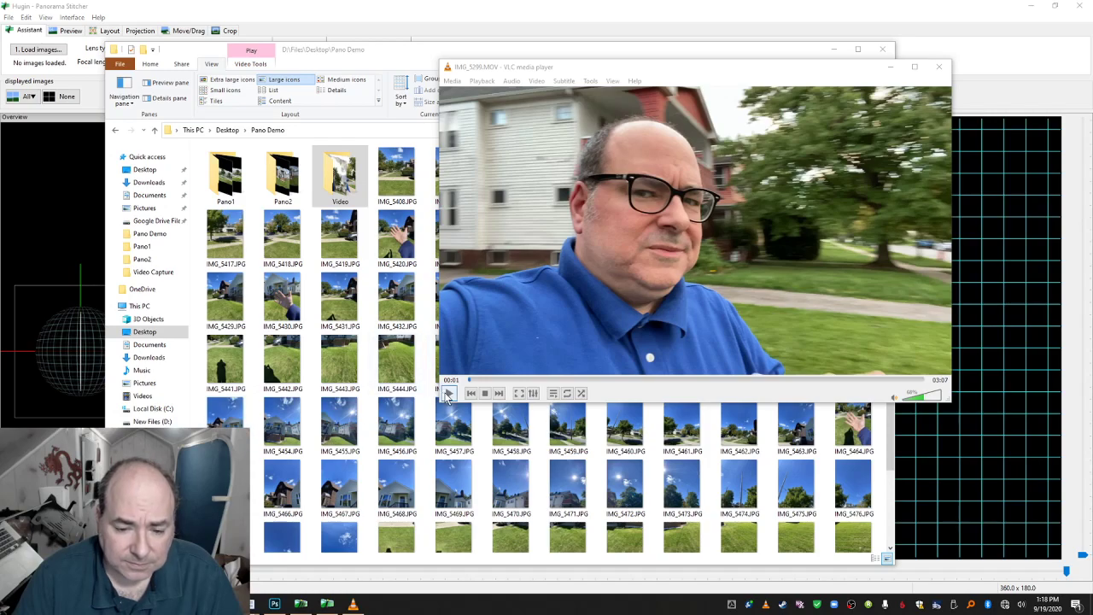
Play the opened demonstration video to its end and quit the media player.
left_click(449, 393)
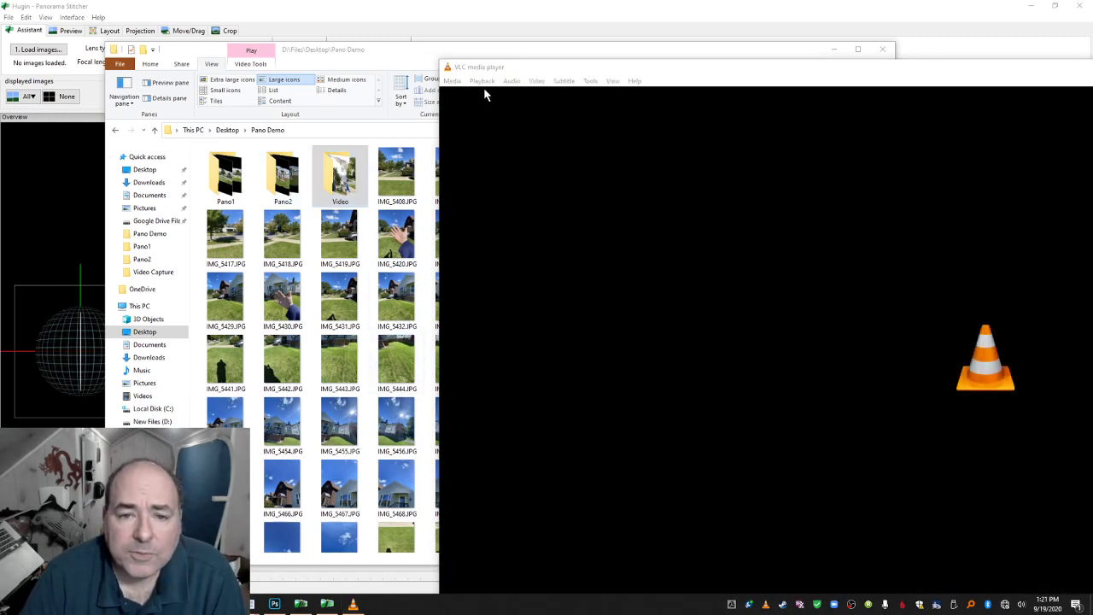
left_click(457, 82)
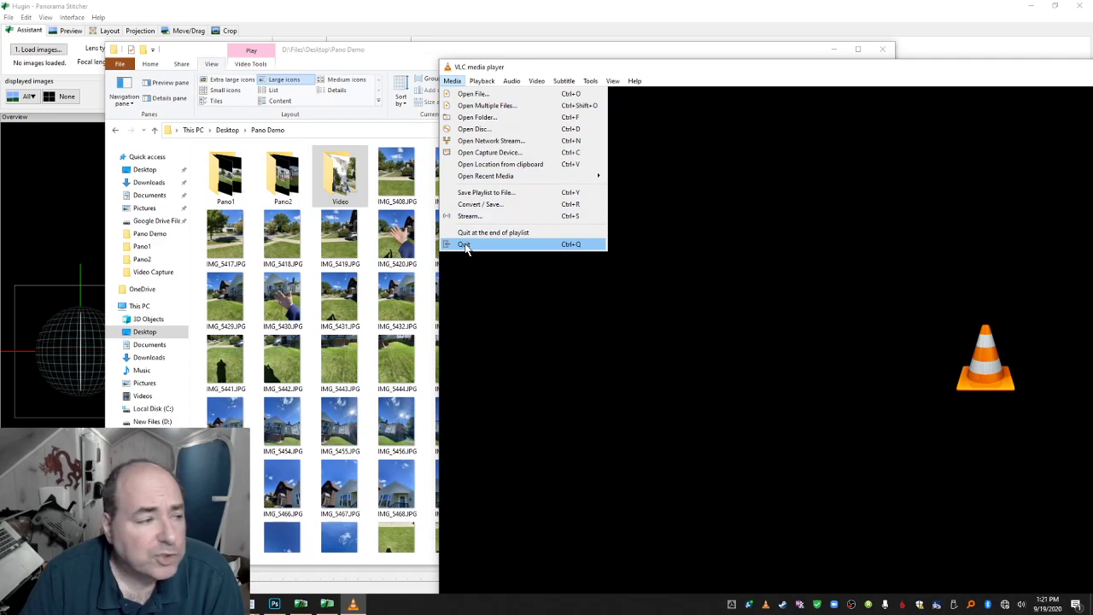
left_click(463, 245)
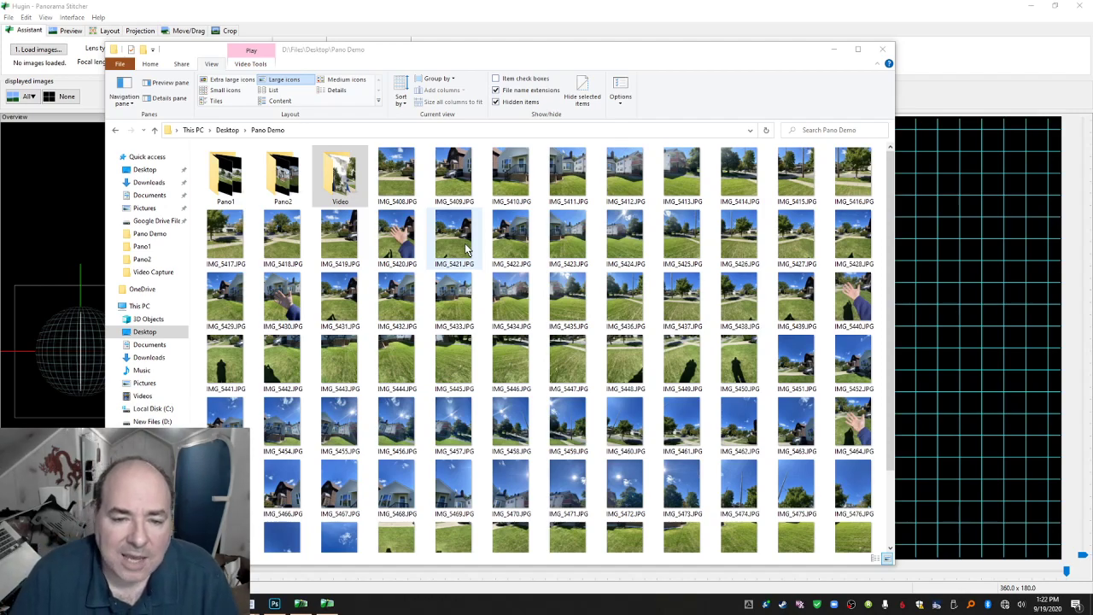
Open IMG_5408.JPG from the Pano Demo folder and view the photos in order through IMG_5419.JPG.
left_click(408, 188)
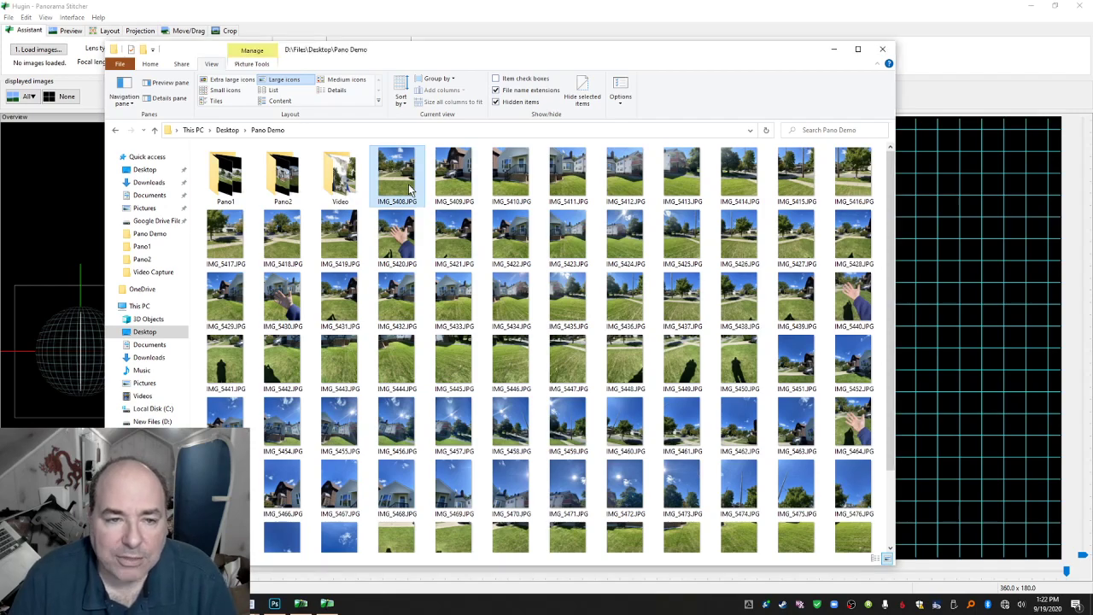
double_click(408, 188)
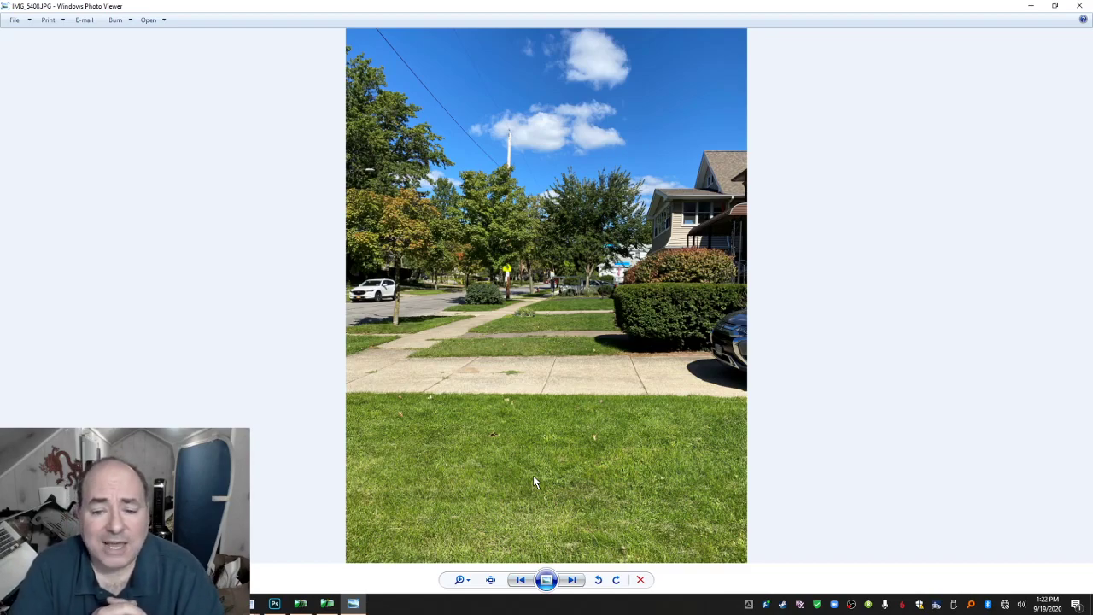
key("Right")
key("Right")
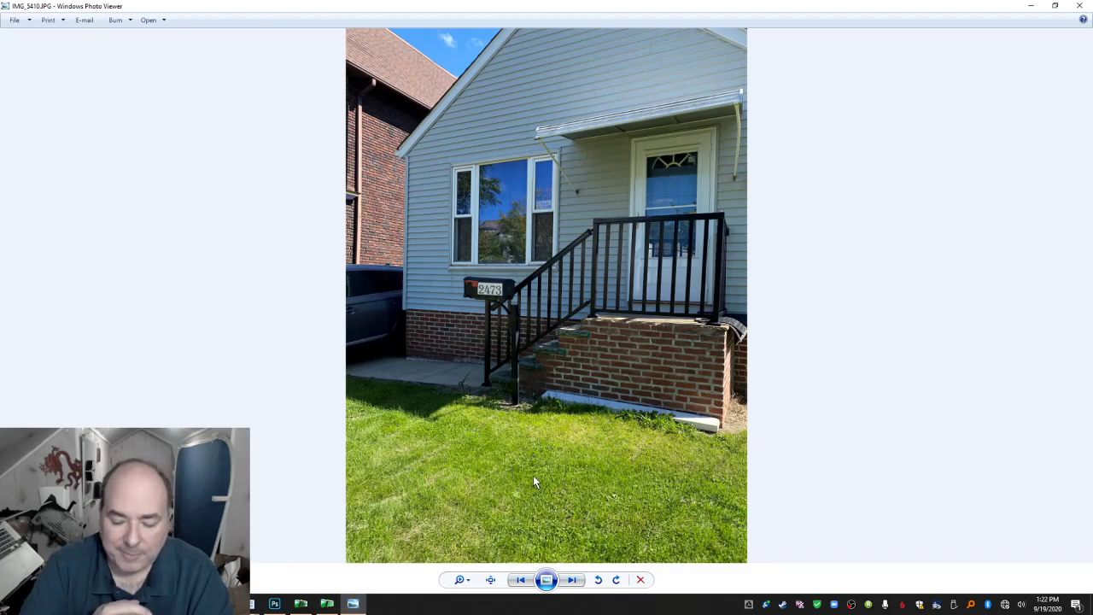
key("Right")
key("Right")
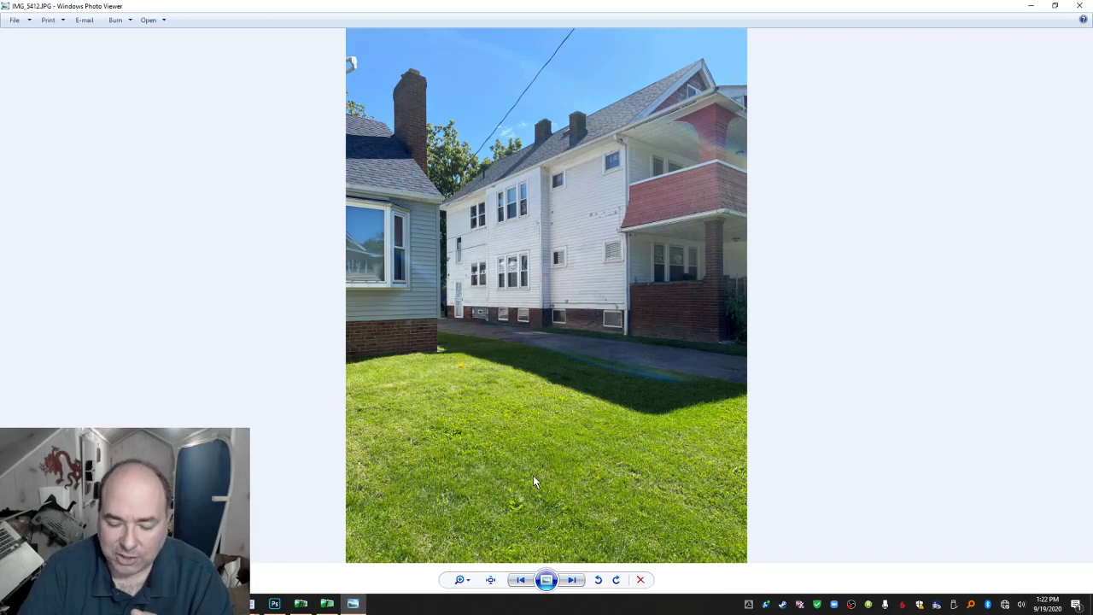
key("Right")
key("Right")
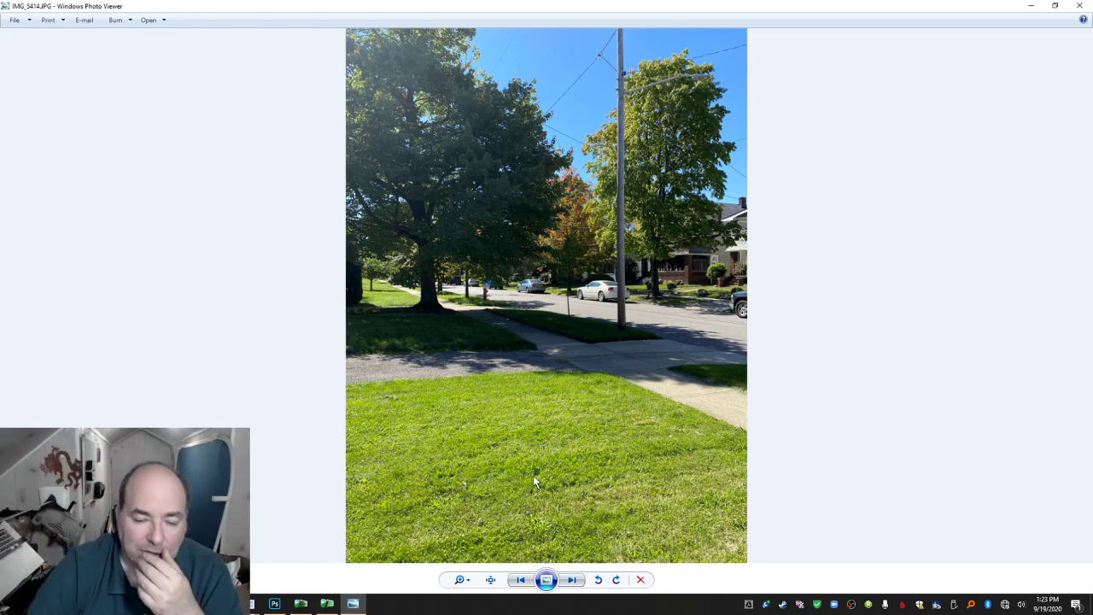
key("Right")
key("Right")
key("Right")
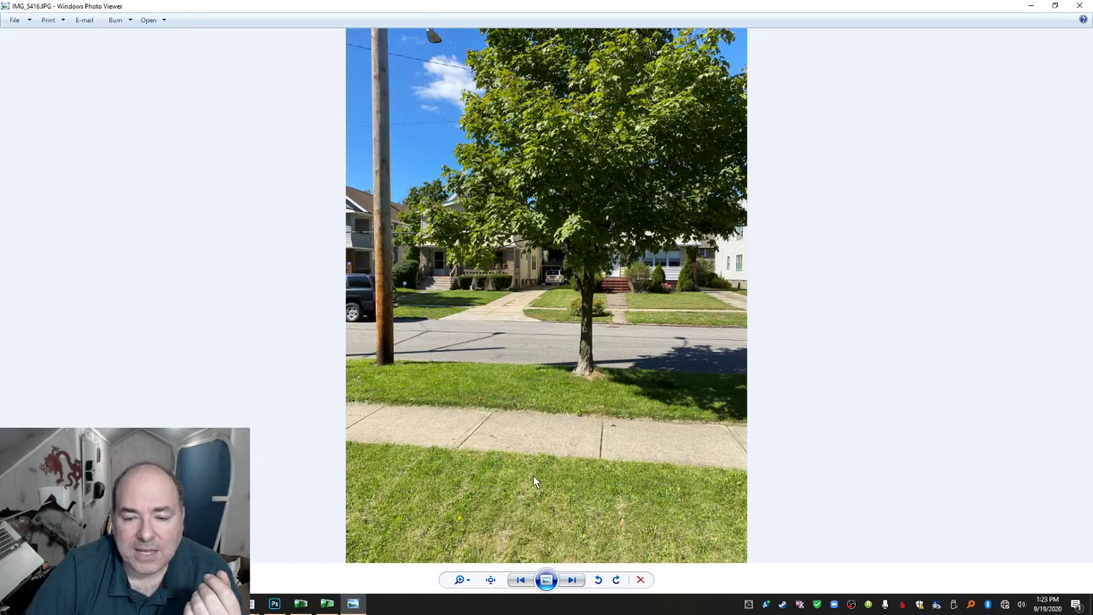
key("Right")
key("Right")
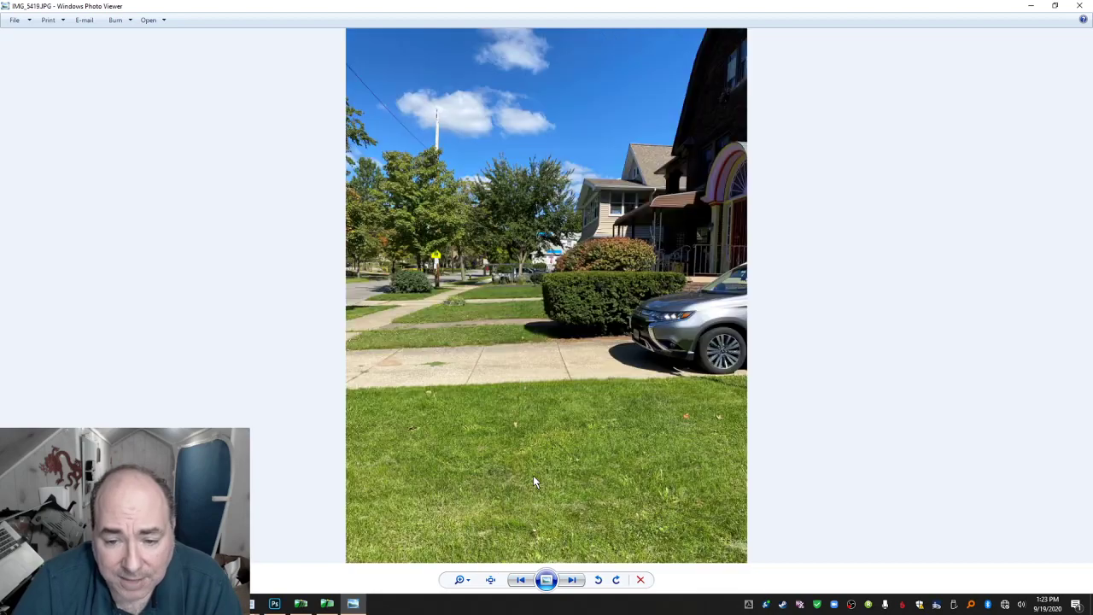
Go back through the first photo series to IMG_5408.JPG.
key("Right")
key("Right")
key("Right")
key("Right")
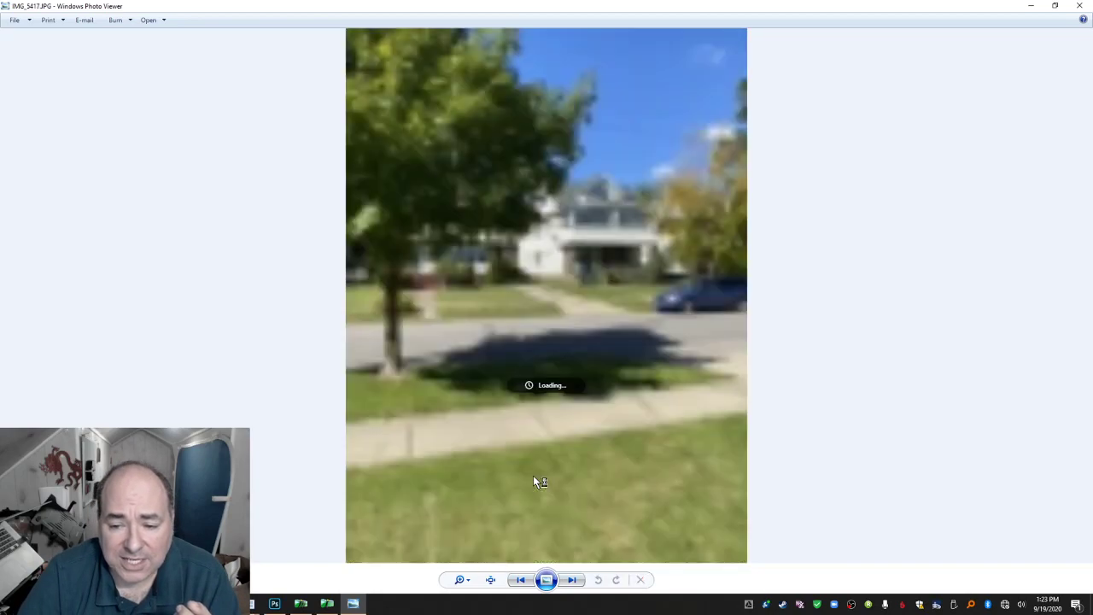
key("Left")
key("Left")
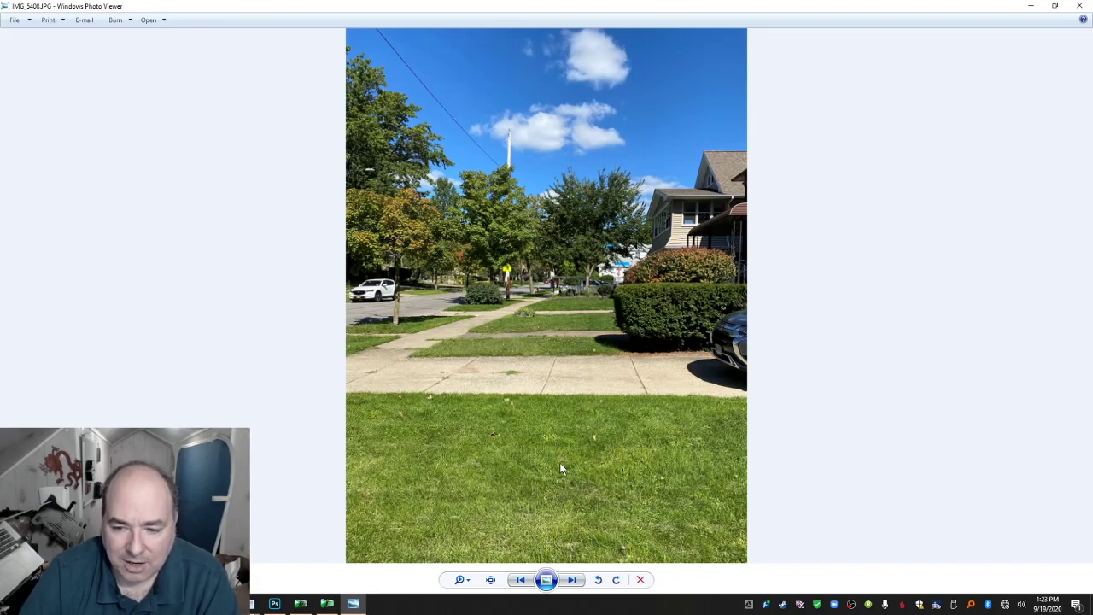
View the first photo series again from IMG_5408.JPG to IMG_5419.JPG, checking how neighbouring shots overlap.
key("Right")
key("Right")
key("Right")
key("Right")
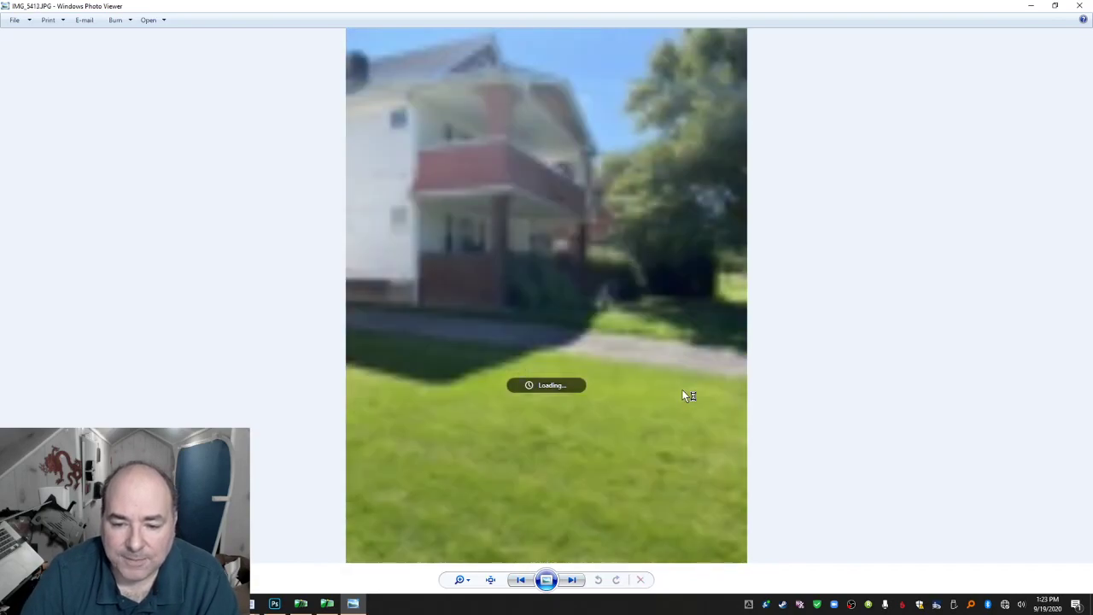
key("Right")
key("Right")
key("Right")
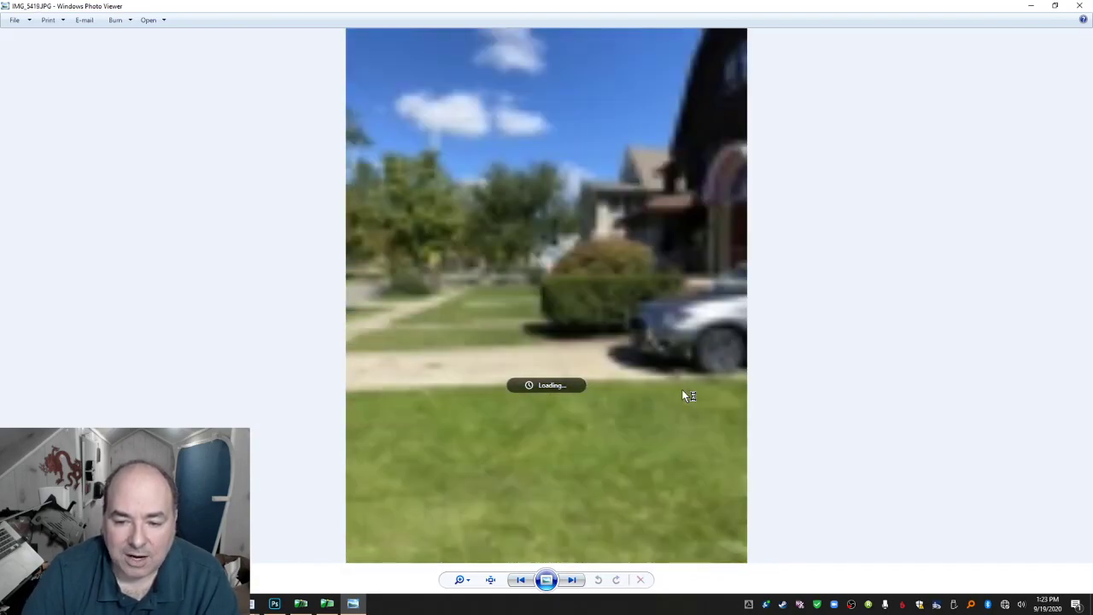
key("Left")
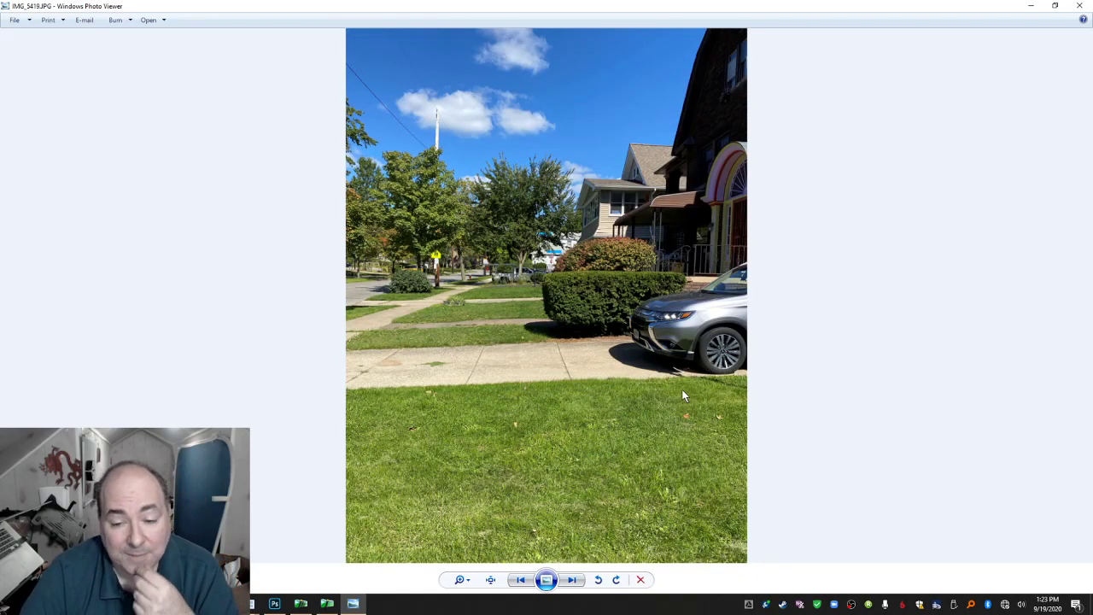
Compare IMG_5419.JPG, the raised-hand separator photo IMG_5420.JPG and IMG_5421.JPG, the first shot of the second series.
key("Right")
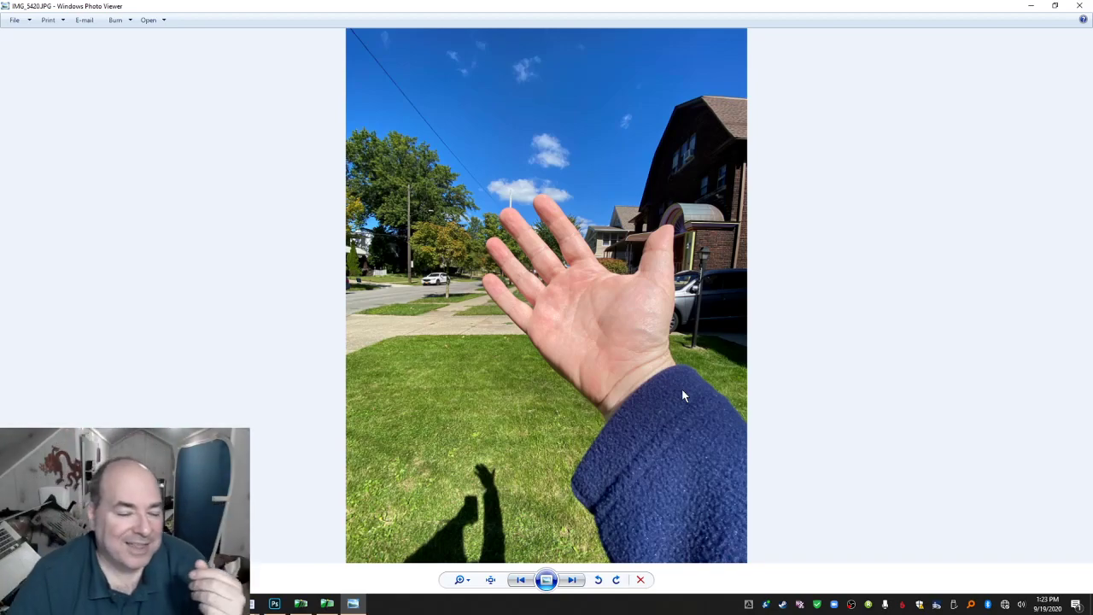
key("Right")
key("Right")
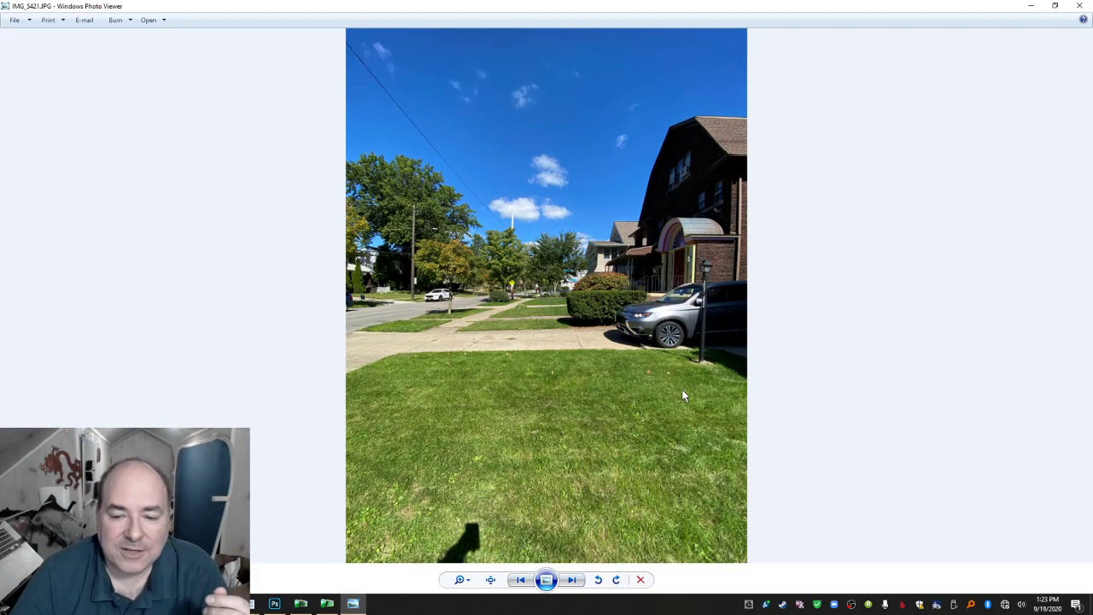
key("Left")
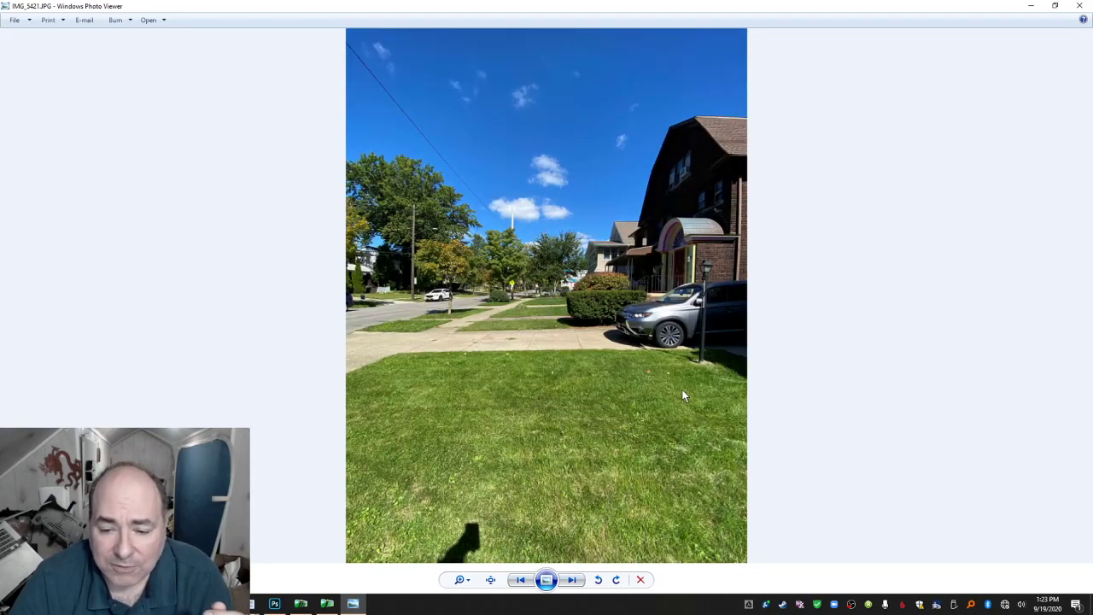
key("Left")
key("Left")
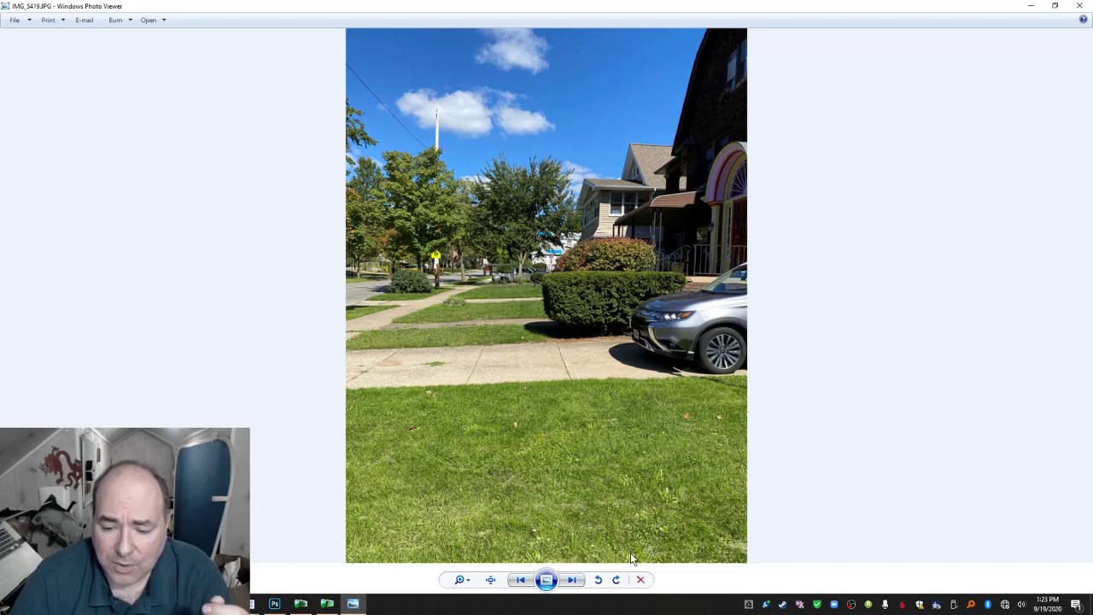
key("Right")
key("Right")
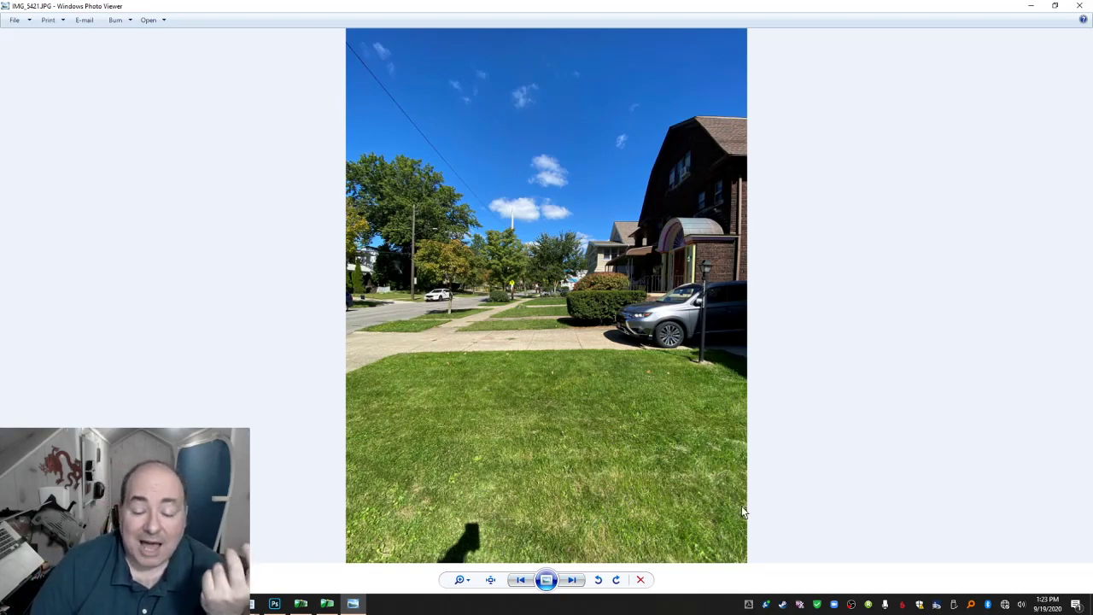
Examine the second photo series from IMG_5422.JPG to IMG_5429.JPG, checking the wider coverage of the yard.
key("Right")
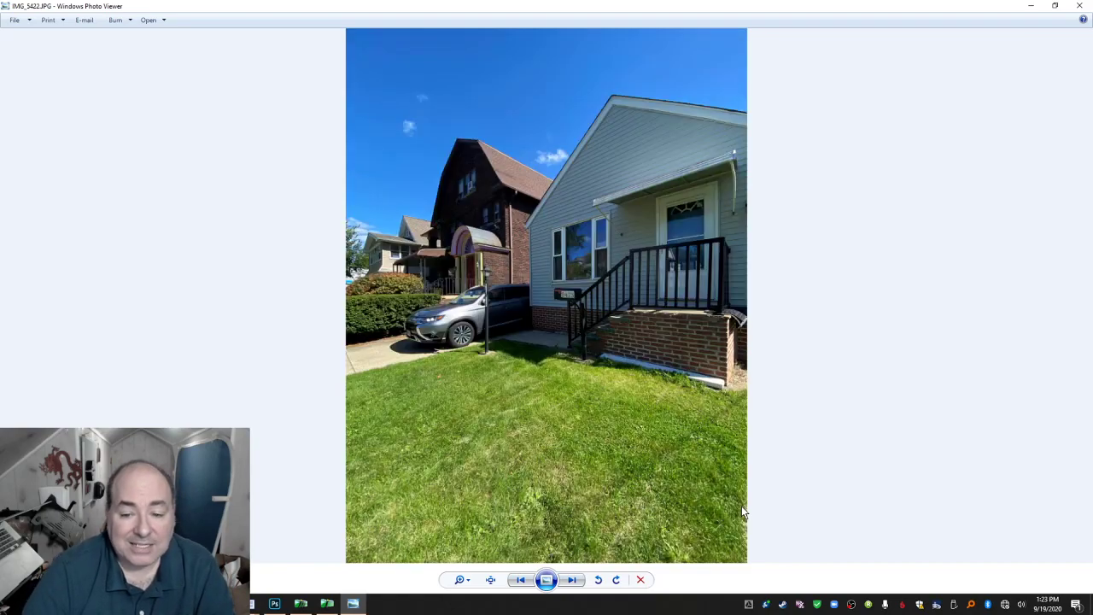
key("Right")
key("Right")
key("Right")
key("Left")
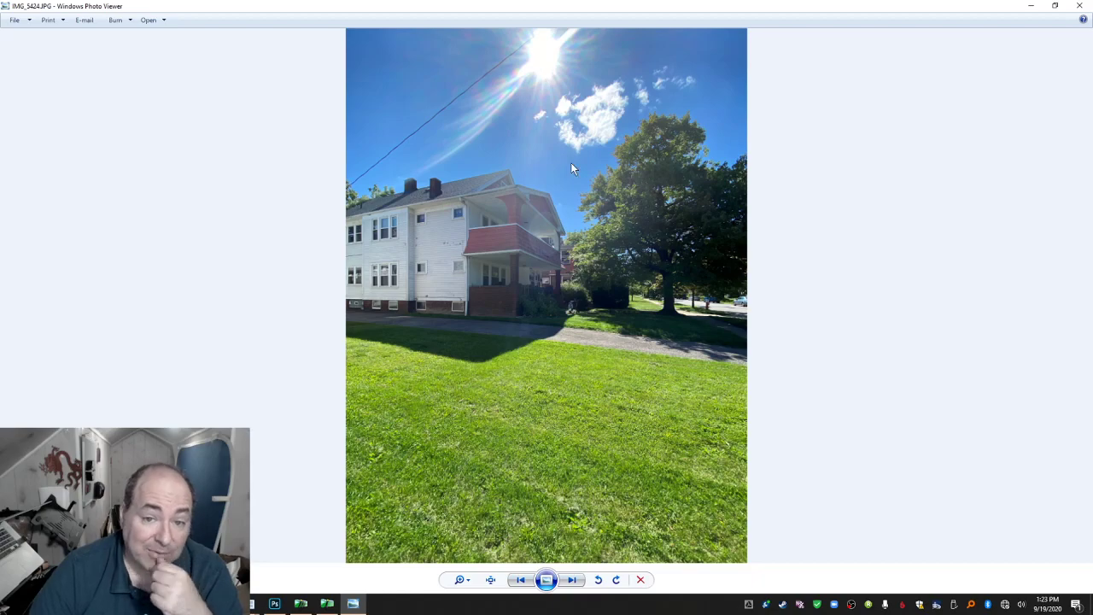
key("Left")
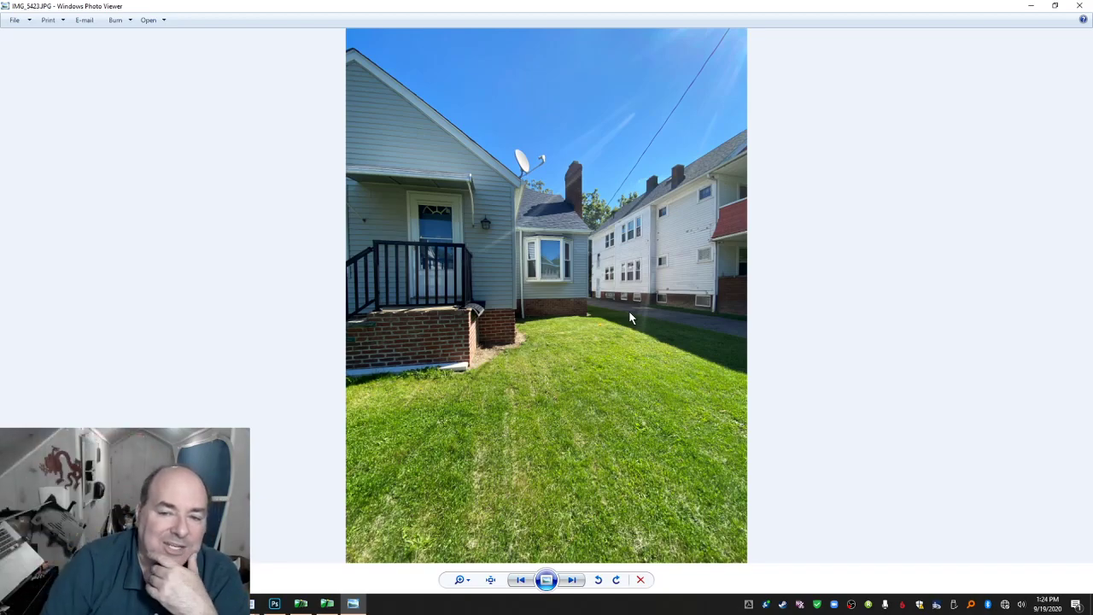
key("Right")
key("Right")
key("Right")
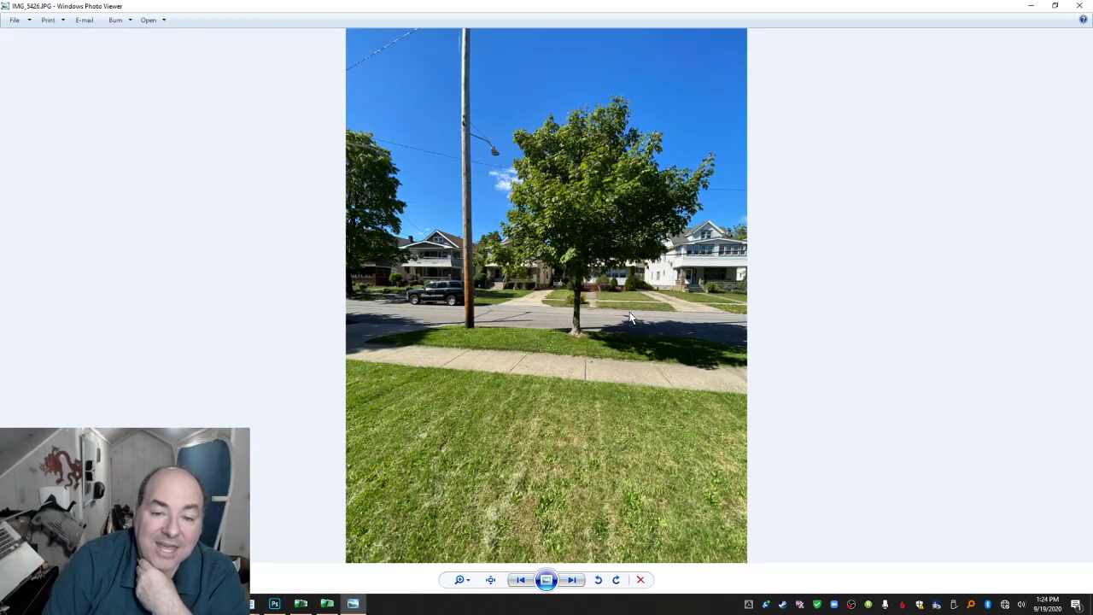
key("Left")
key("Right")
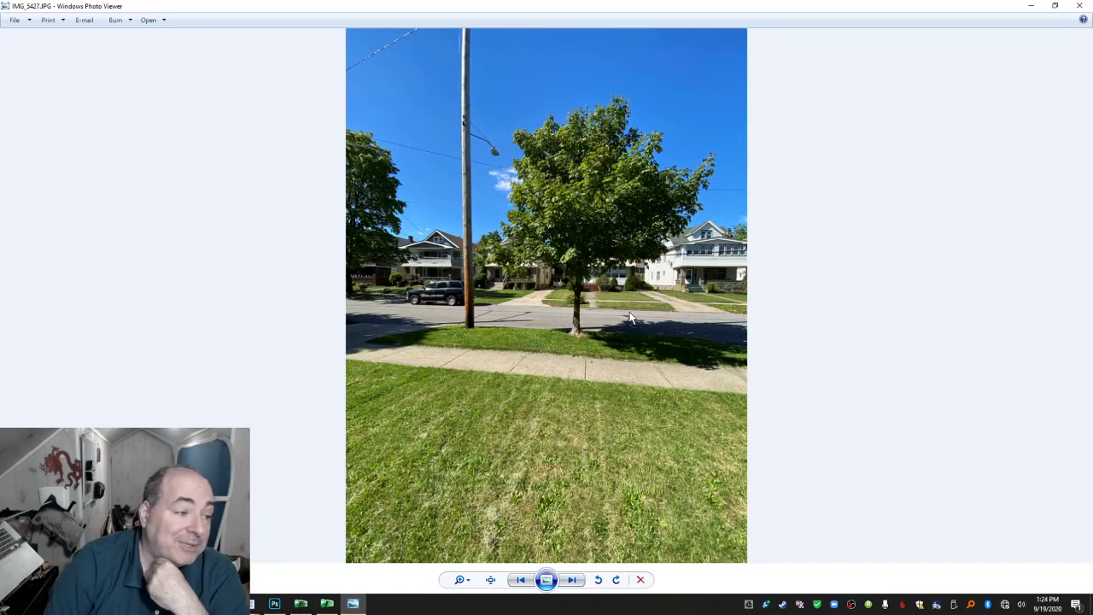
key("Right")
key("Right")
key("Right")
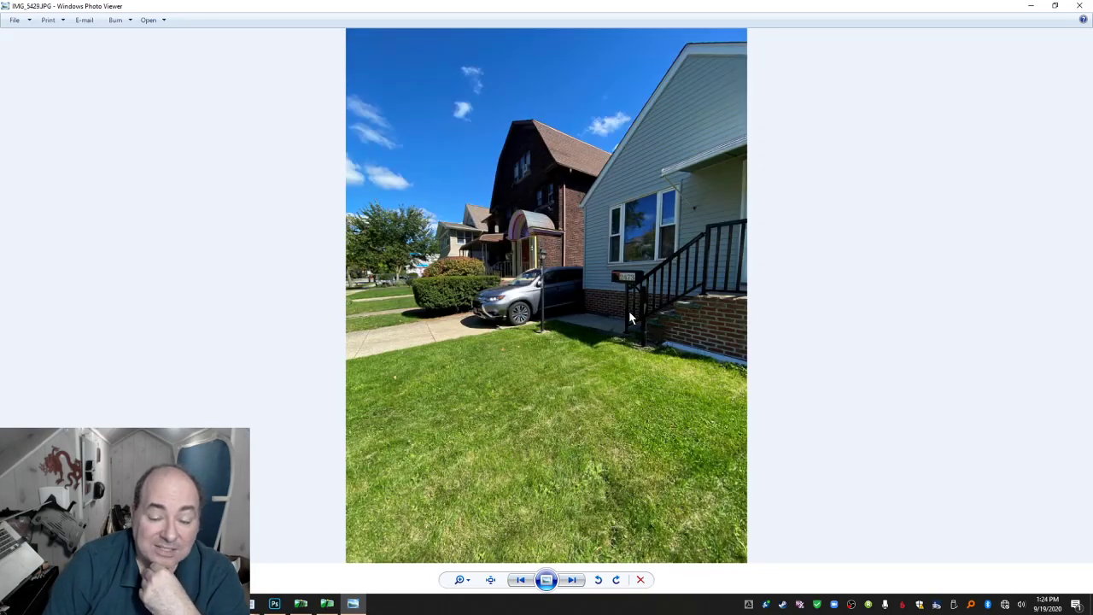
View the raised-hand separator photo IMG_5430.JPG and the third series through IMG_5439.JPG.
key("Right")
key("Right")
key("Right")
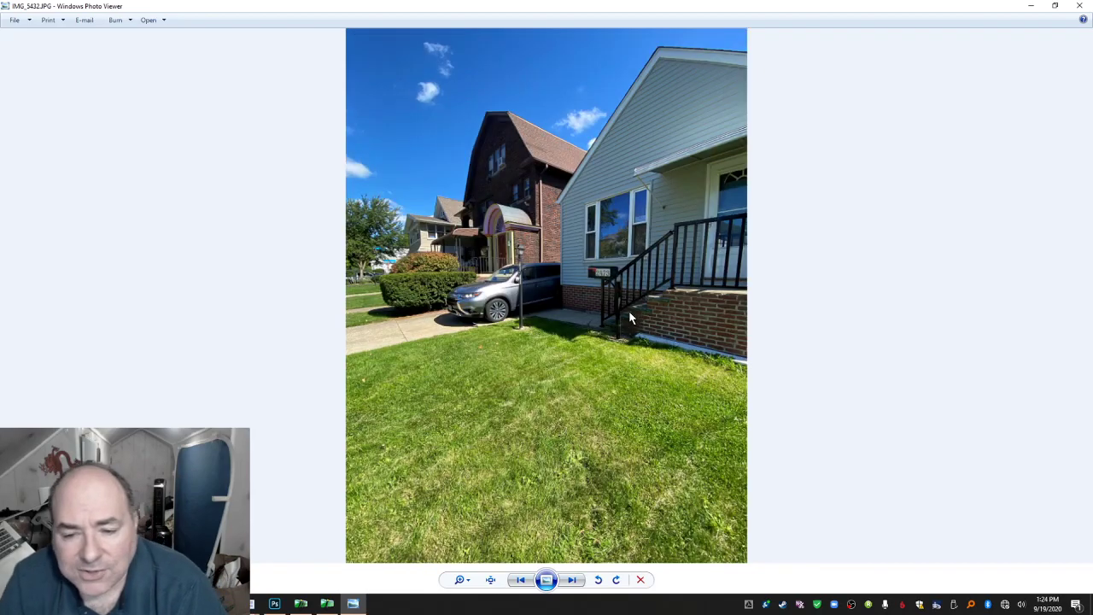
key("Right")
key("Right")
key("Right")
key("Left")
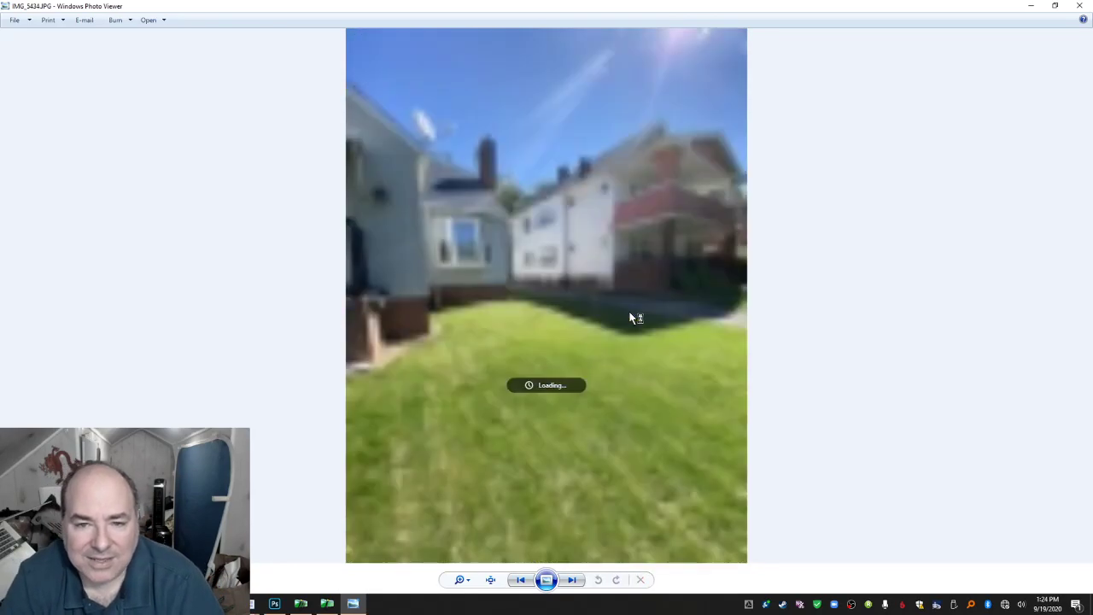
key("Right")
key("Right")
key("Right")
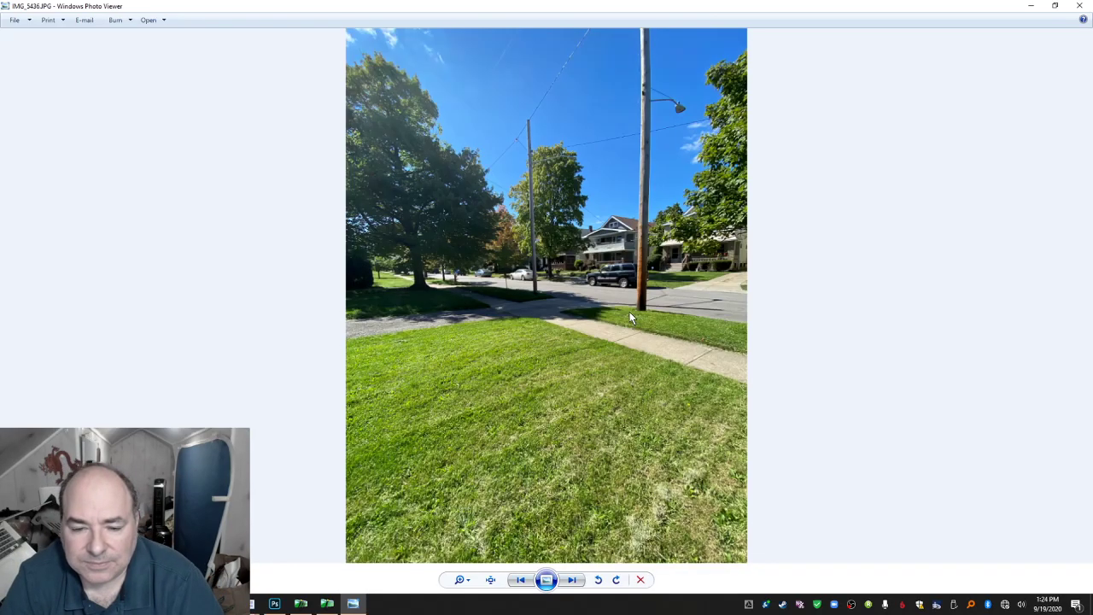
key("Right")
key("Right")
key("Right")
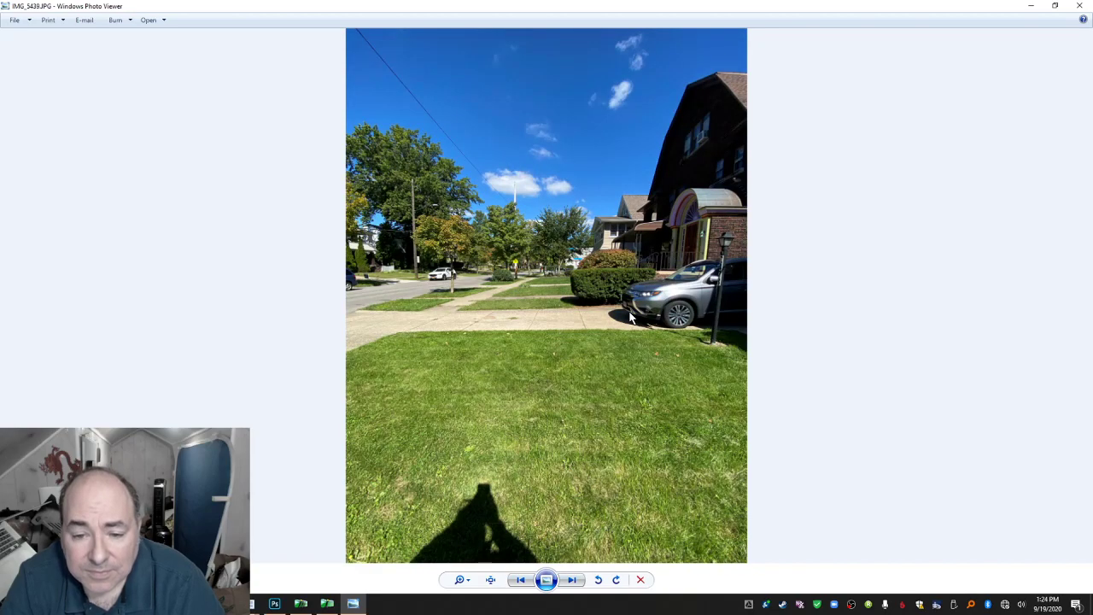
View the separator photo IMG_5440.JPG and the downward-tilted lawn photos through IMG_5449.JPG.
key("Right")
key("Right")
key("Right")
key("Right")
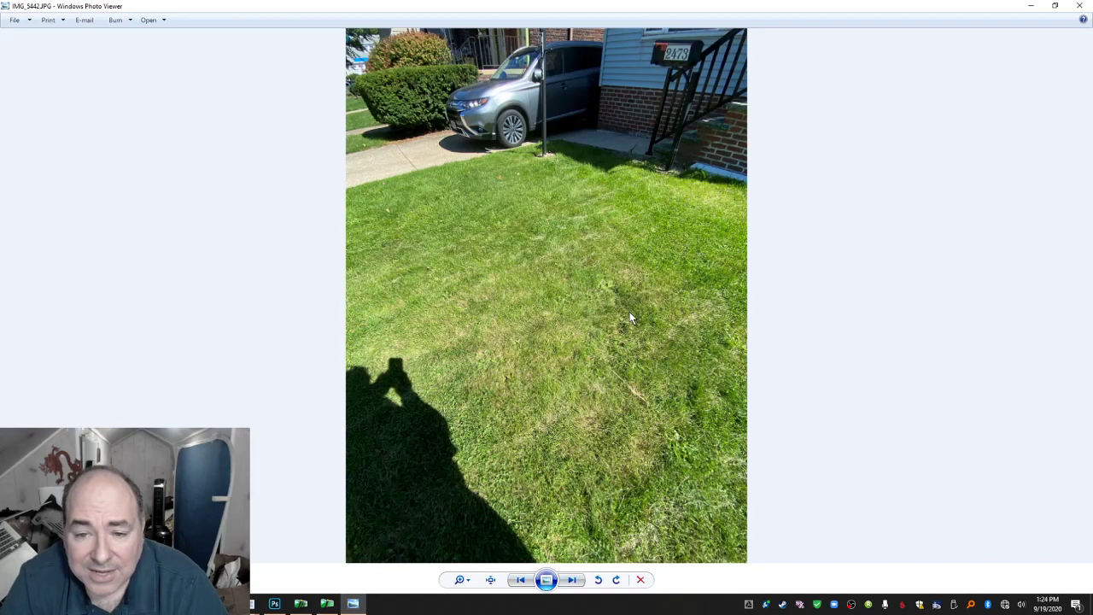
key("Right")
key("Right")
key("Right")
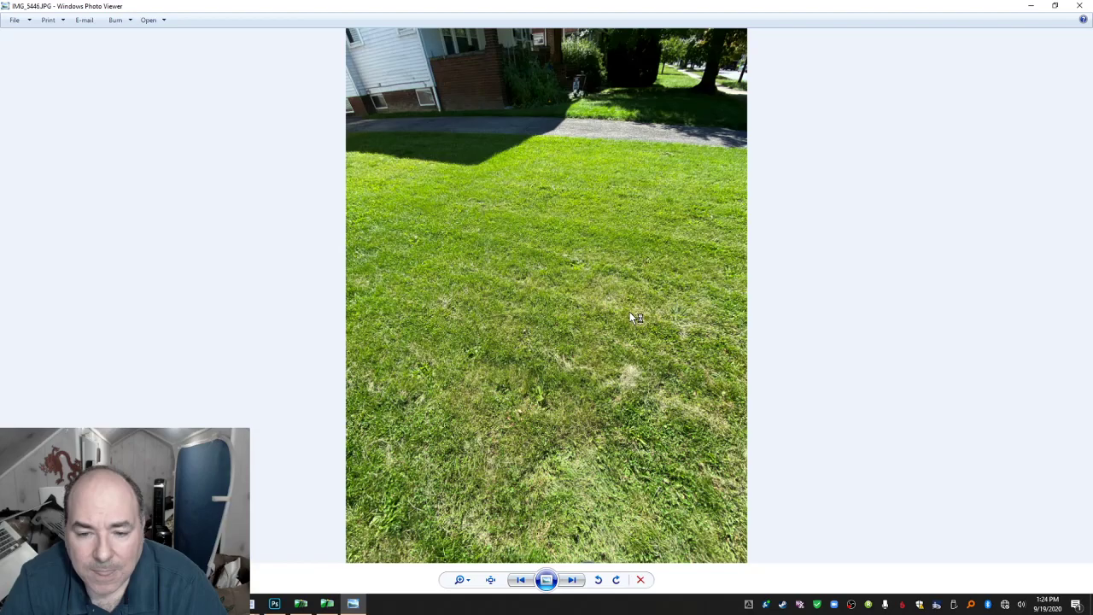
key("Right")
key("Right")
key("Right")
key("Right")
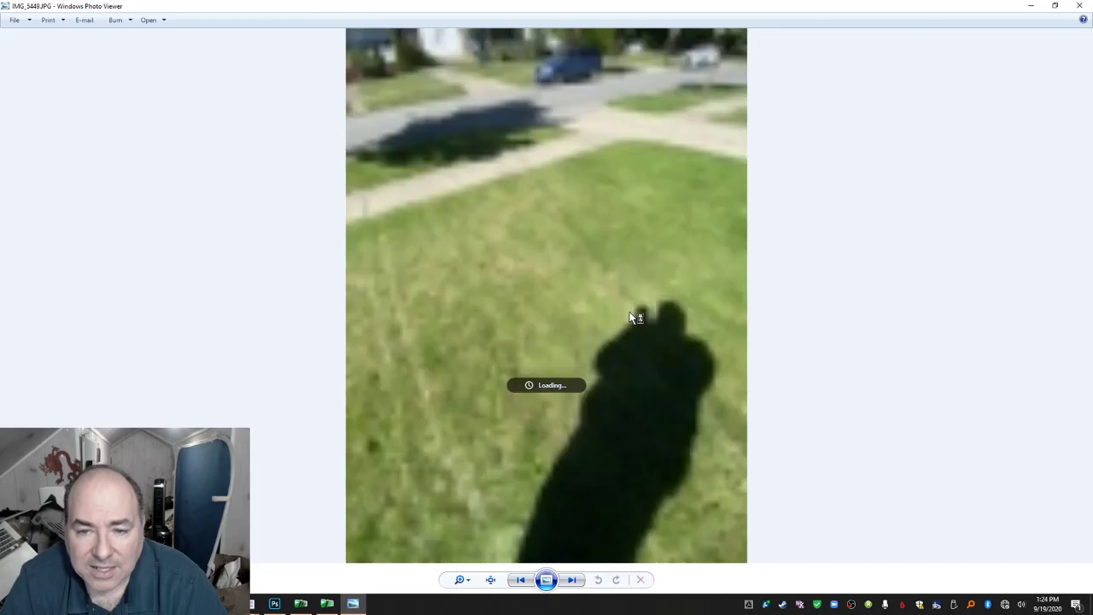
View the upward-tilted photo series from IMG_5451.JPG to IMG_5463.JPG and the raised-hand separator IMG_5464.JPG, continuing to IMG_5465.JPG.
key("Right")
key("Right")
key("Right")
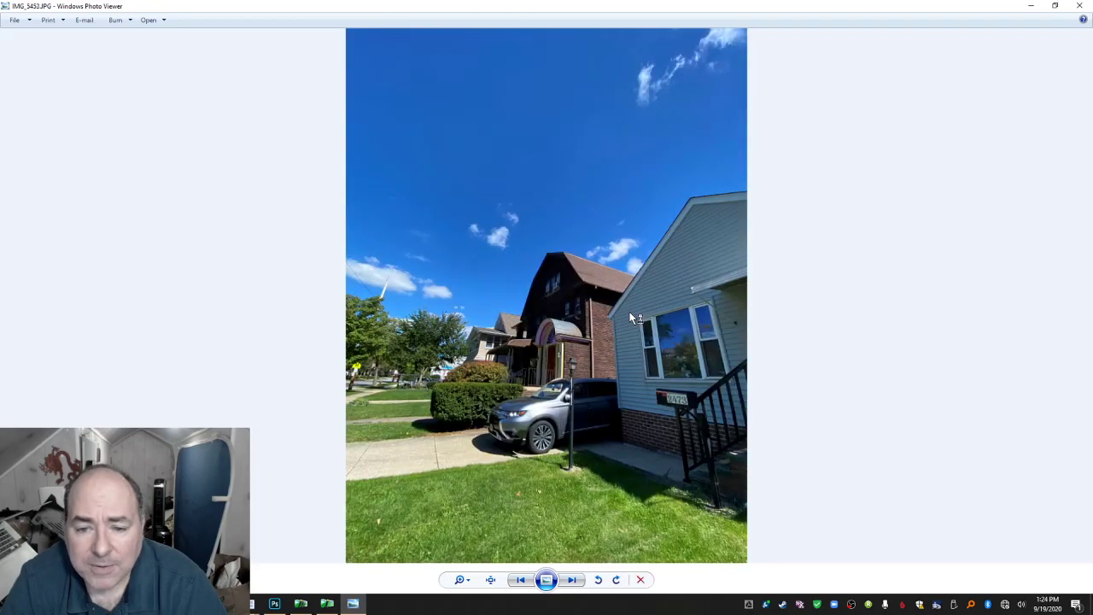
key("Right")
key("Right")
key("Right")
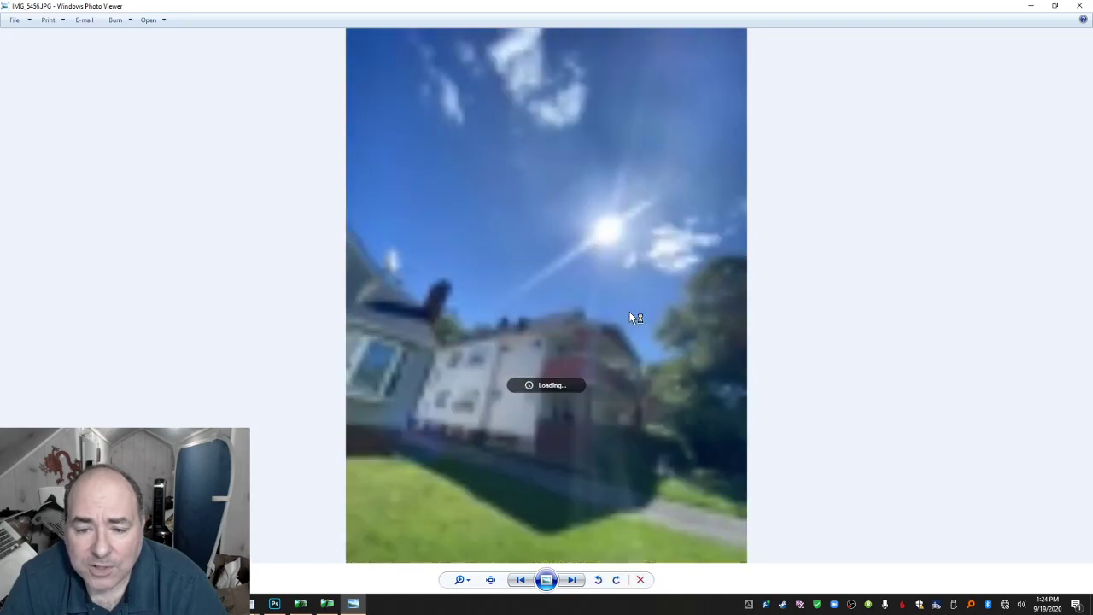
key("Right")
key("Right")
key("Right")
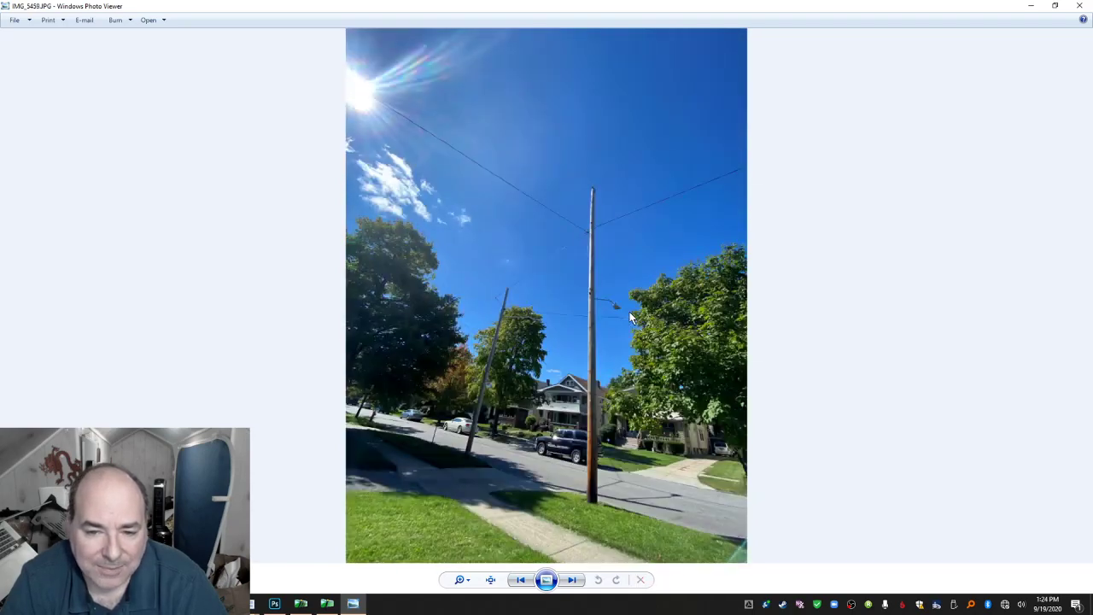
key("Right")
key("Right")
key("Right")
key("Right")
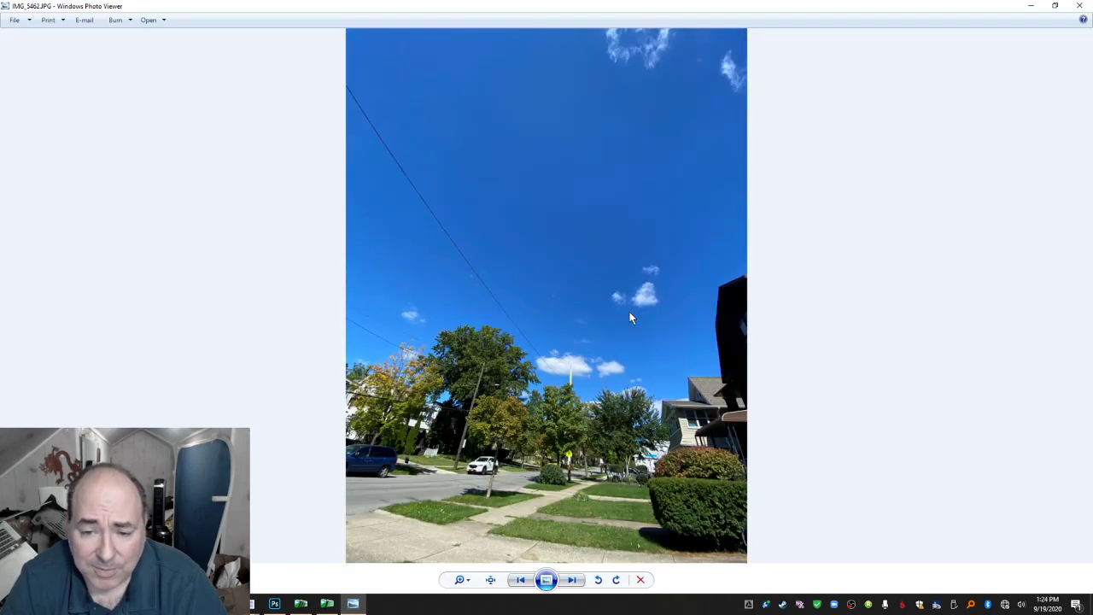
key("Right")
key("Right")
key("Right")
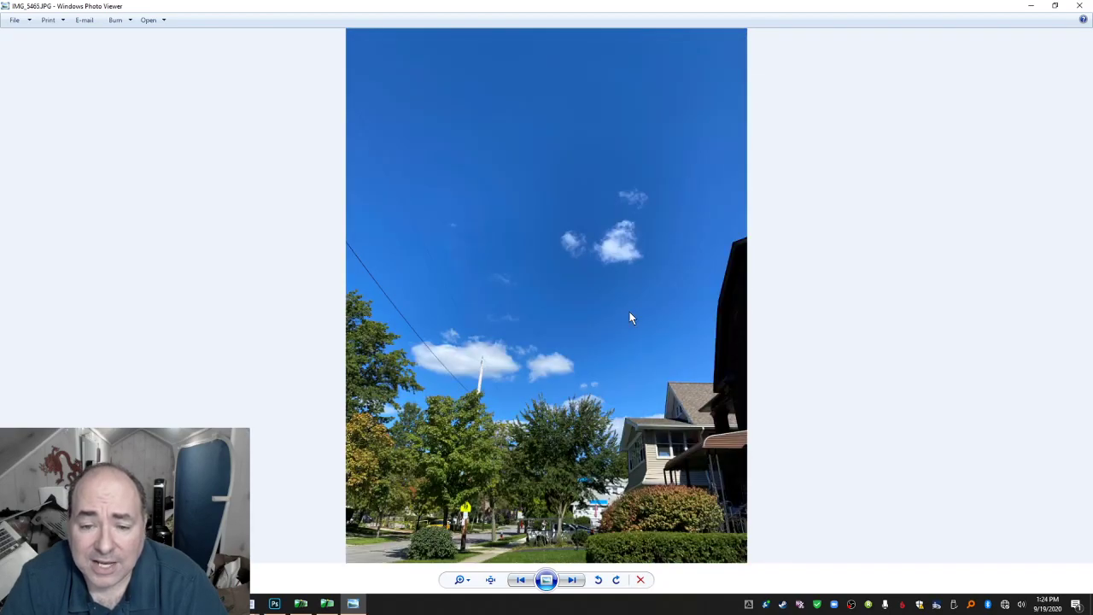
View the steeper sky photos of the houses, utility pole and clouds through IMG_5478.JPG.
key("Right")
key("Right")
key("Right")
key("Right")
key("Right")
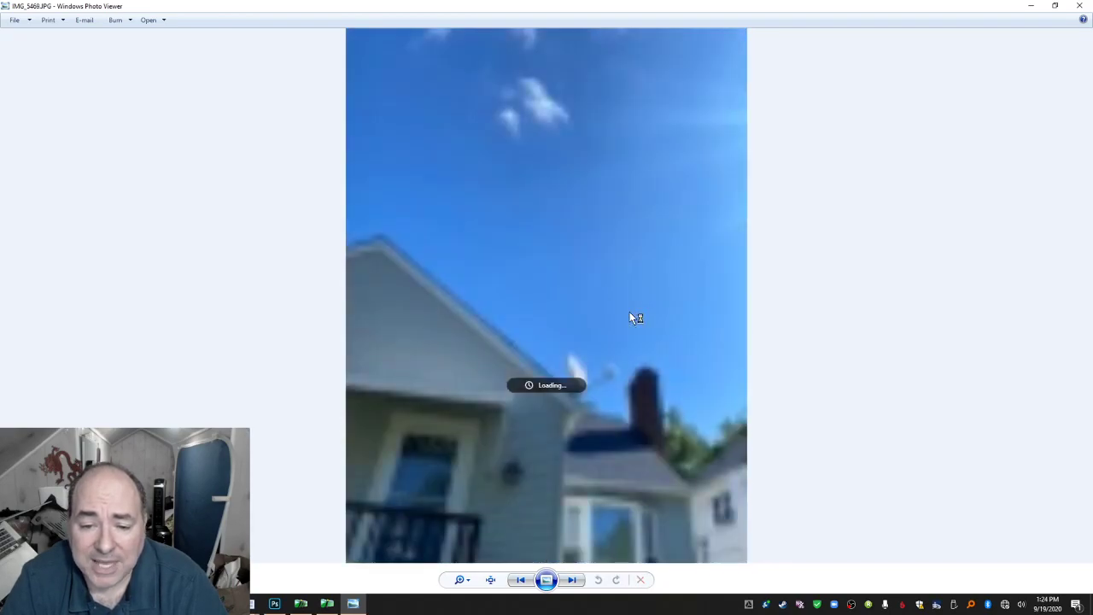
key("Right")
key("Right")
key("Right")
key("Right")
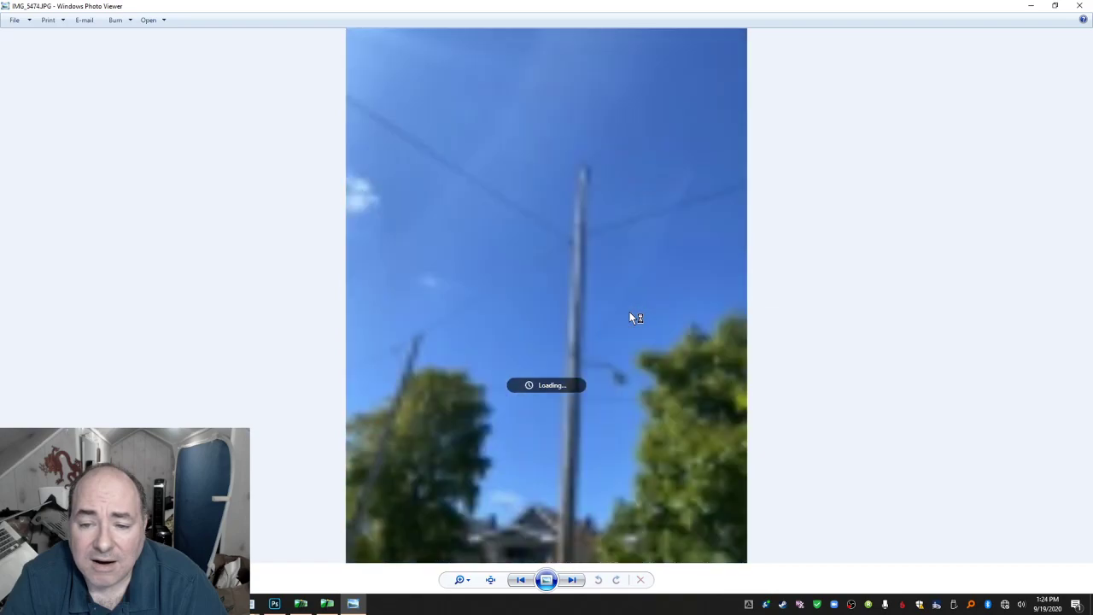
key("Right")
key("Right")
key("Right")
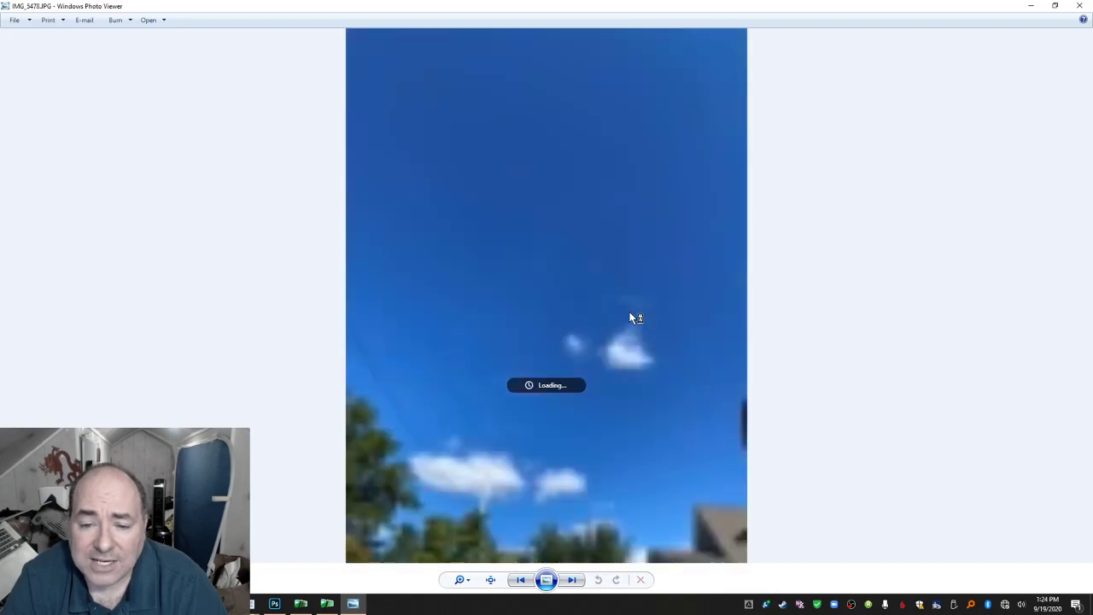
Examine the steeply downward-tilted lawn photos from IMG_5480.JPG through IMG_5494.JPG.
key("Right")
key("Right")
key("Right")
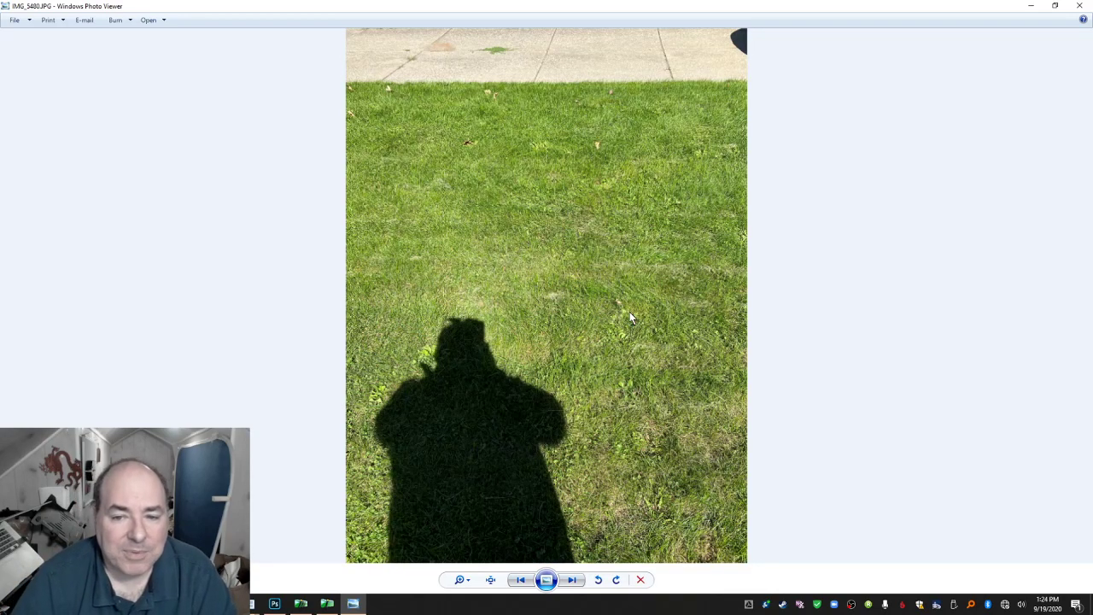
key("Right")
key("Right")
key("Right")
key("Right")
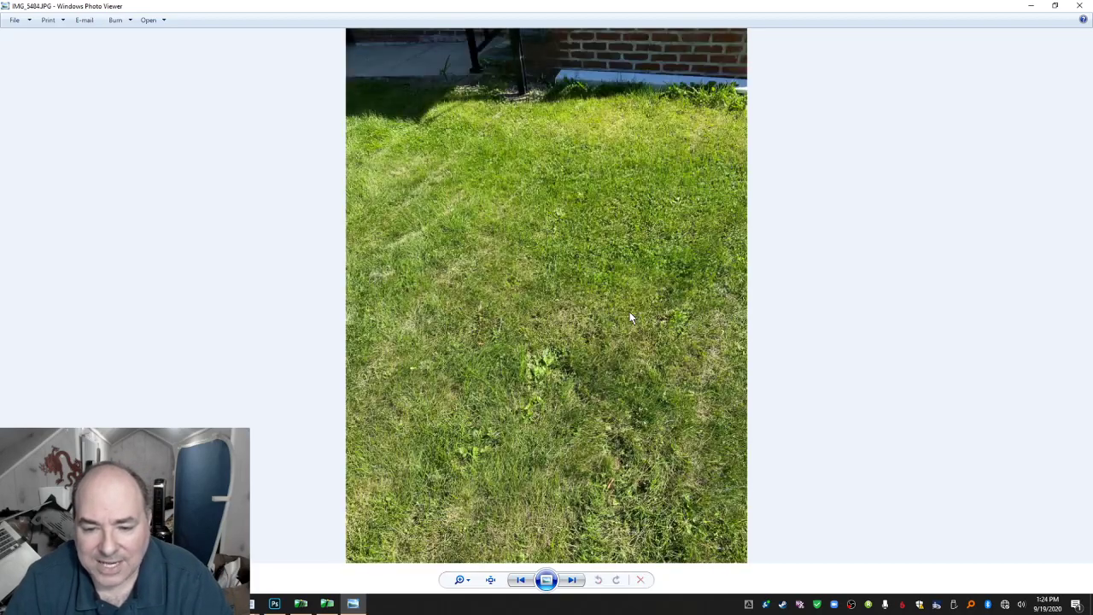
key("Right")
key("Right")
key("Right")
key("Right")
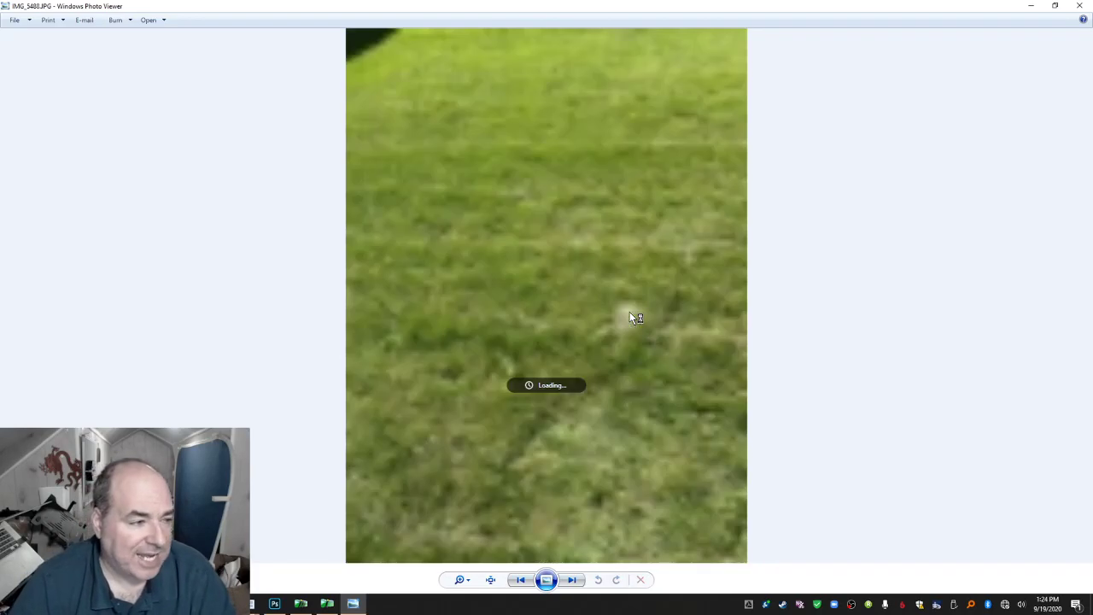
key("Right")
key("Right")
key("Right")
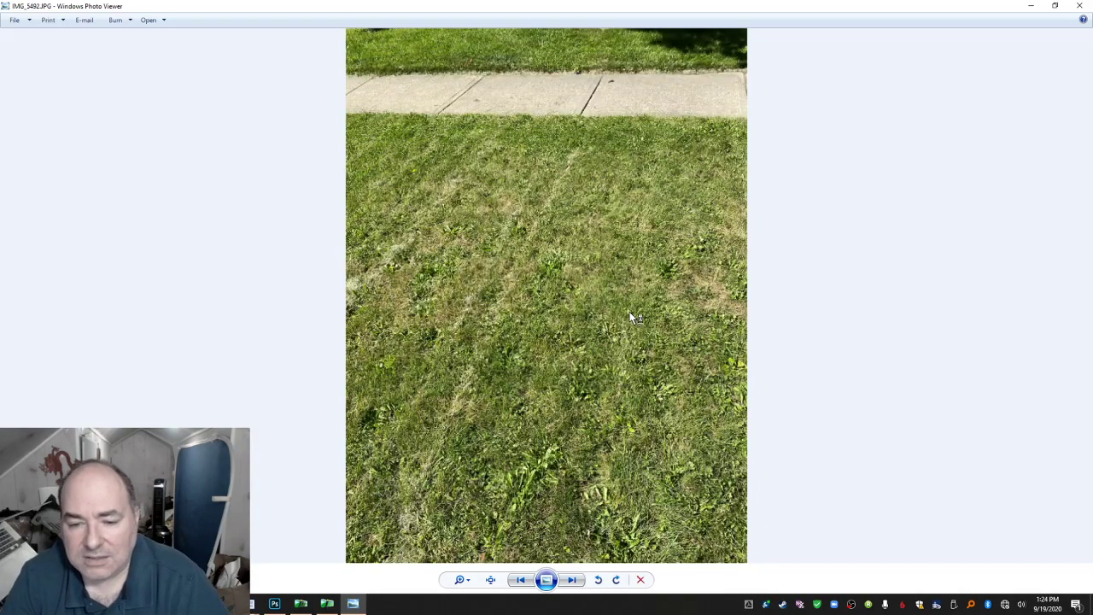
key("Right")
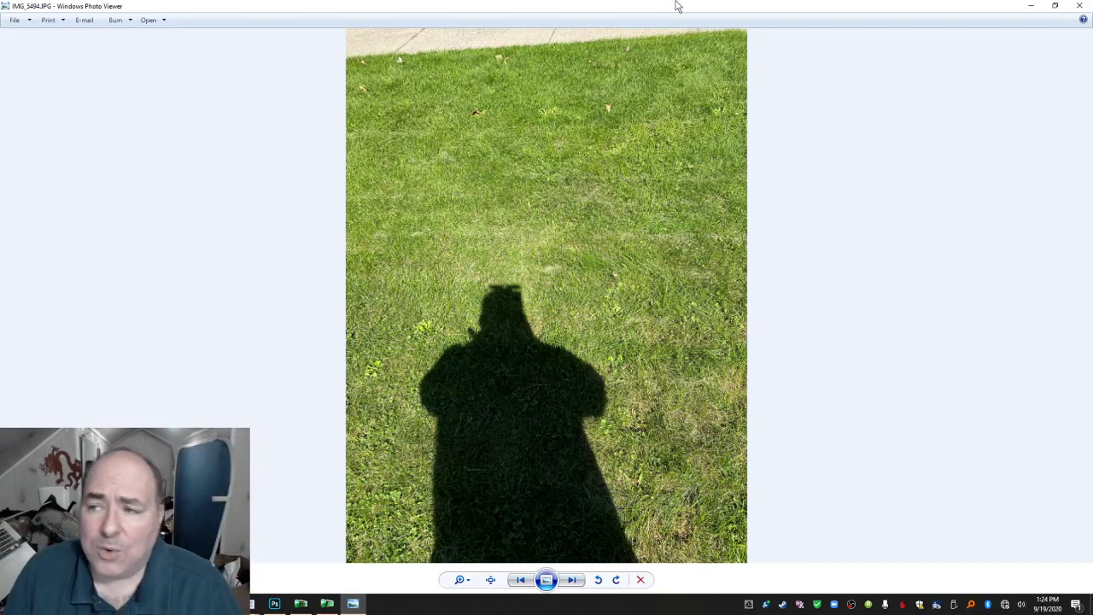
Close the photo viewer, switch to Hugin and check the available interface modes, keeping Simple.
left_click(1079, 6)
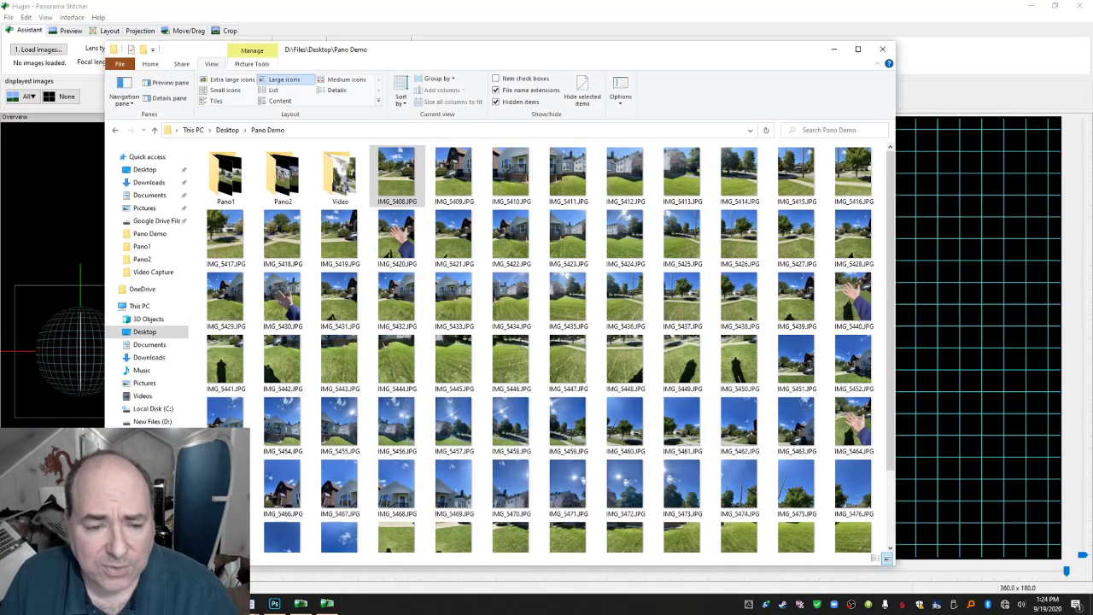
left_click(93, 6)
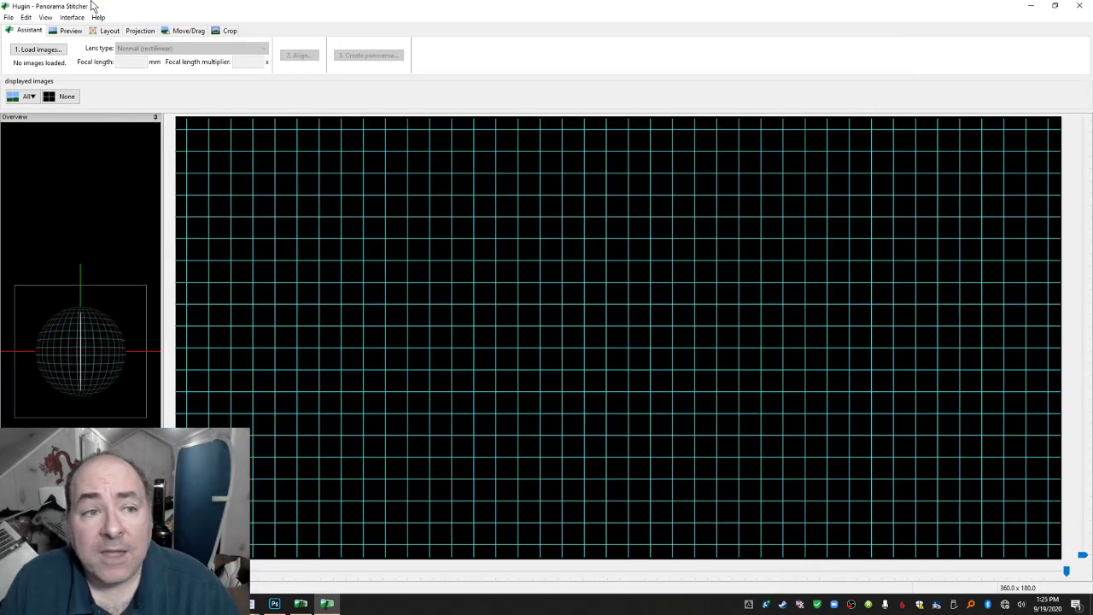
left_click(72, 17)
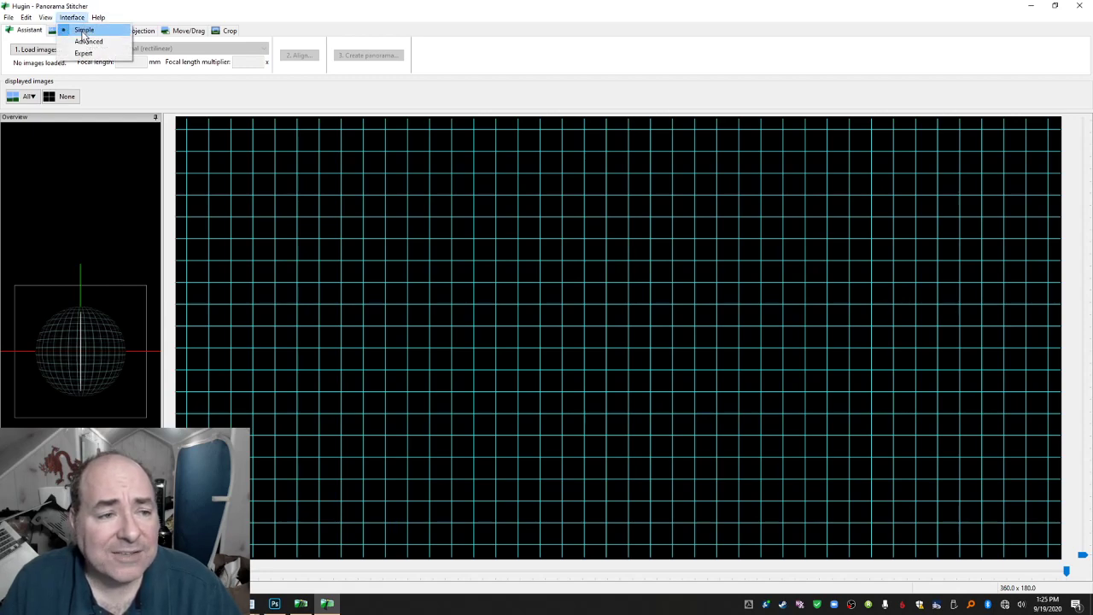
left_click(119, 12)
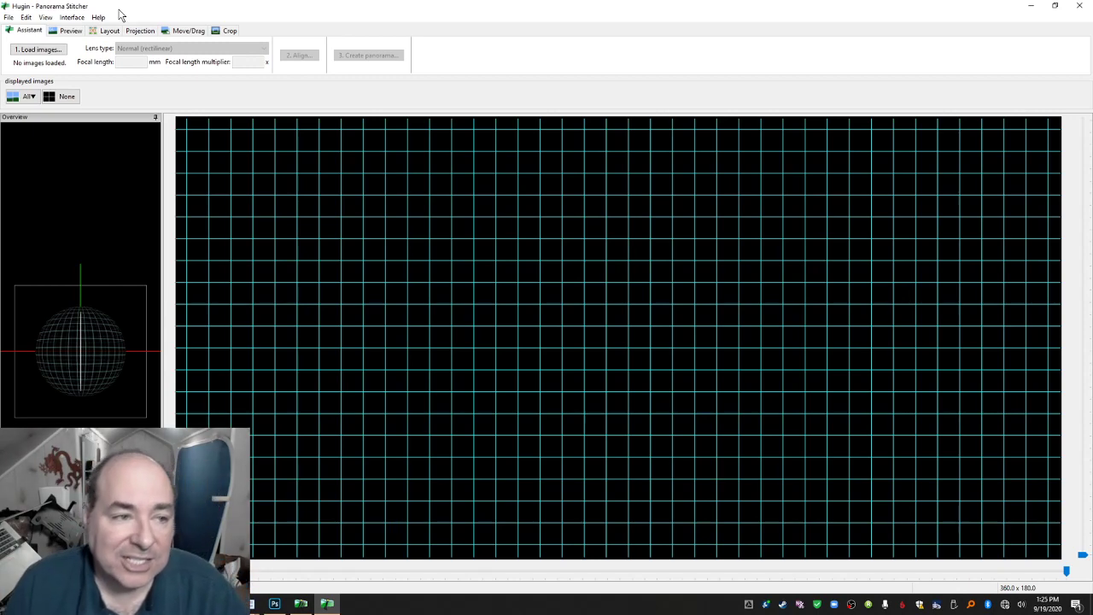
Start loading images from the Pano Demo folder, with the file dialog enlarged and extra large icons shown.
left_click(55, 51)
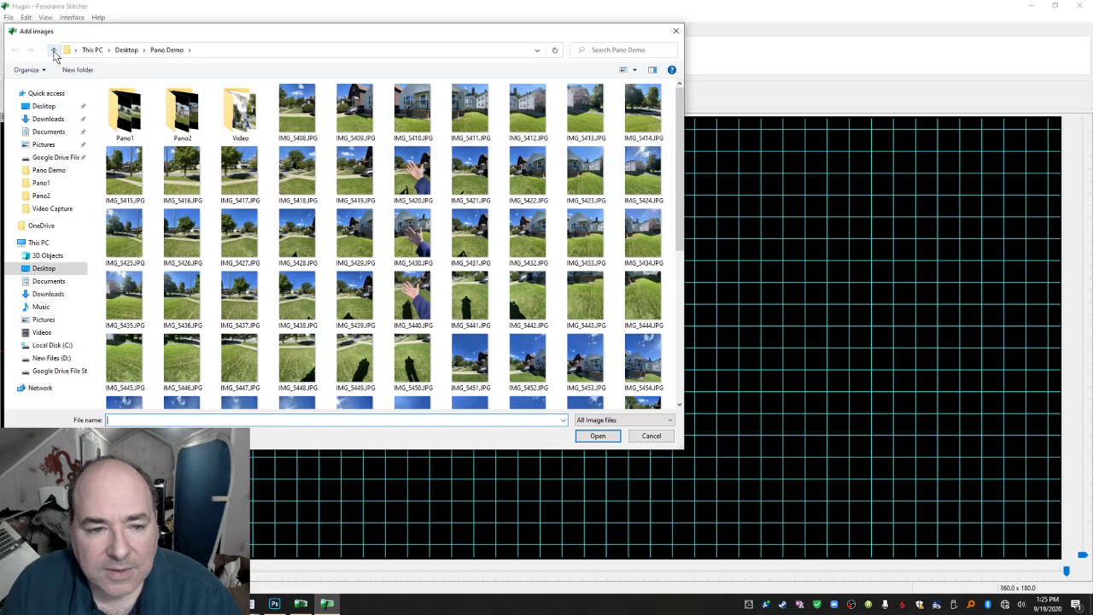
left_click_drag(321, 41, 409, 60)
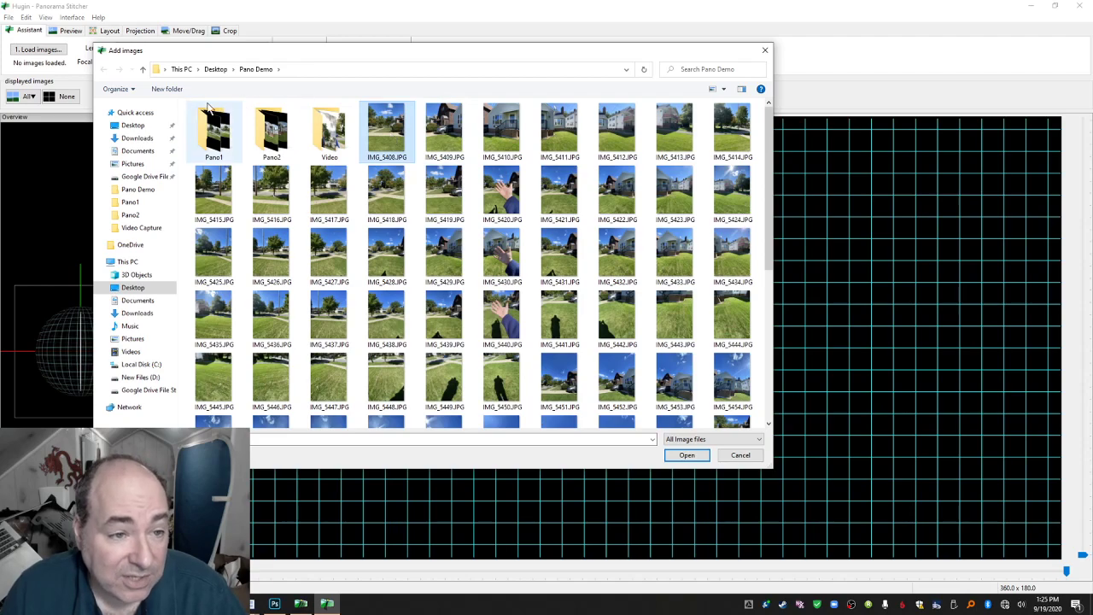
left_click(723, 89)
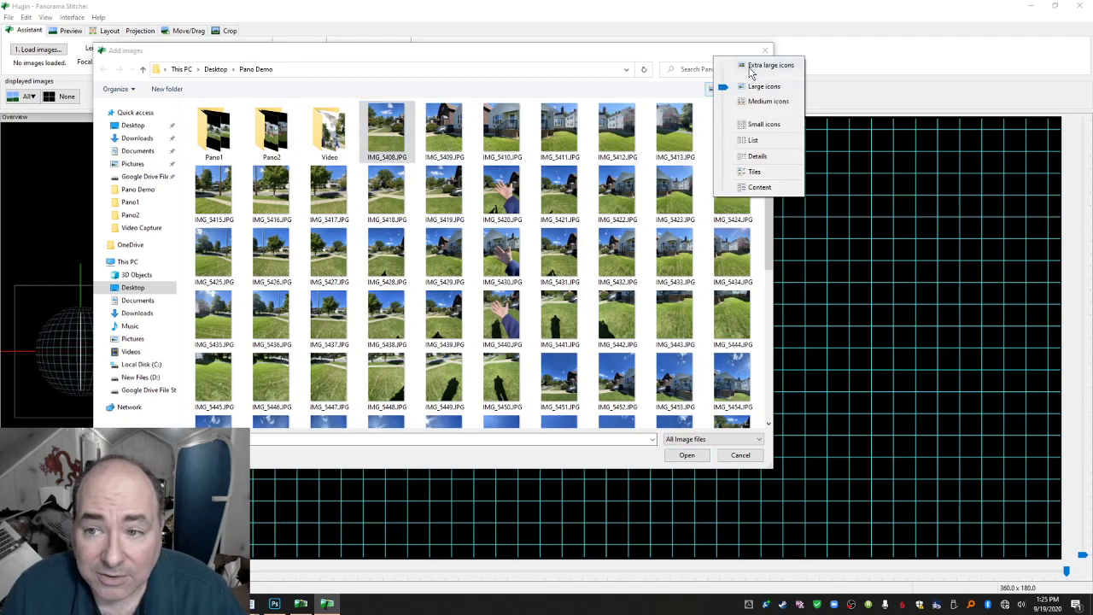
left_click(751, 66)
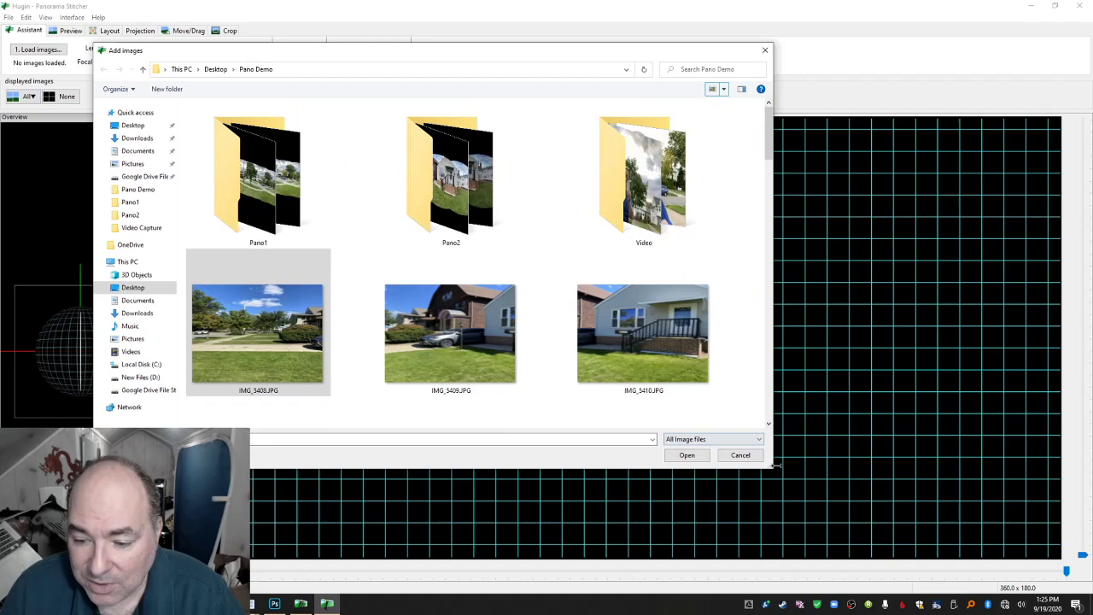
left_click_drag(772, 467, 924, 527)
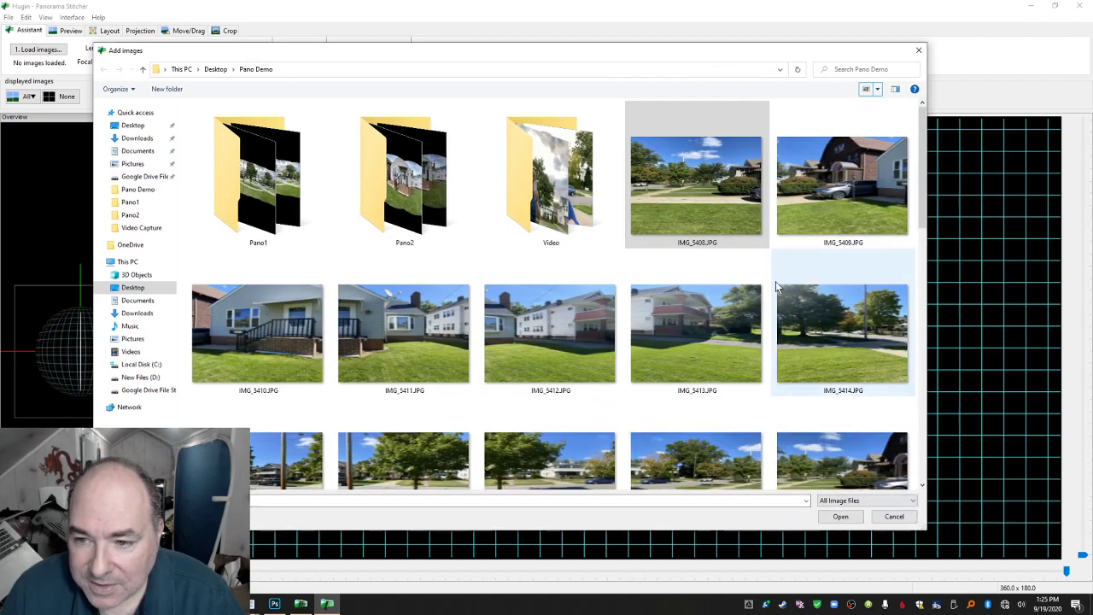
Locate IMG_5419.JPG, the last photo before the raised-hand separator, and display the files as large icons.
scroll(723, 270, "down", 1)
scroll(721, 272, "down", 2)
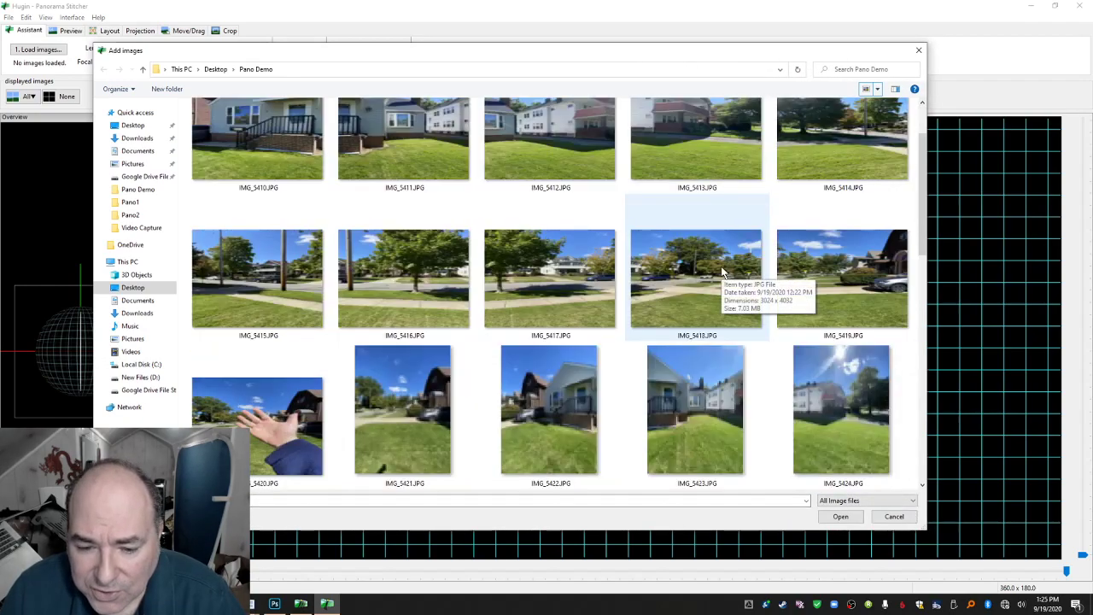
left_click(861, 286)
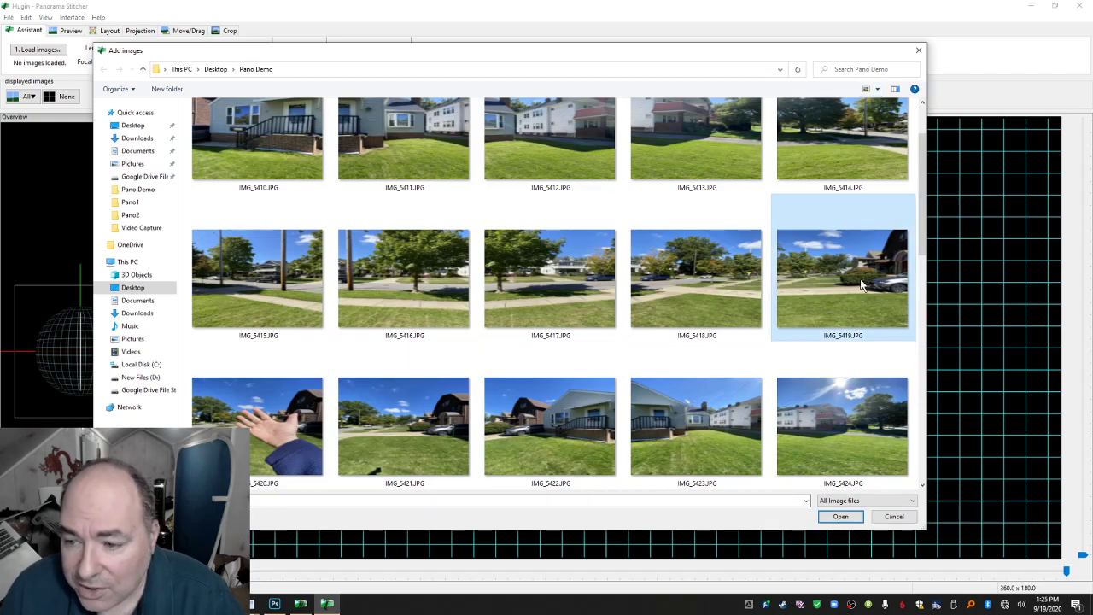
scroll(860, 286, "up", 1)
scroll(860, 279, "down", 1)
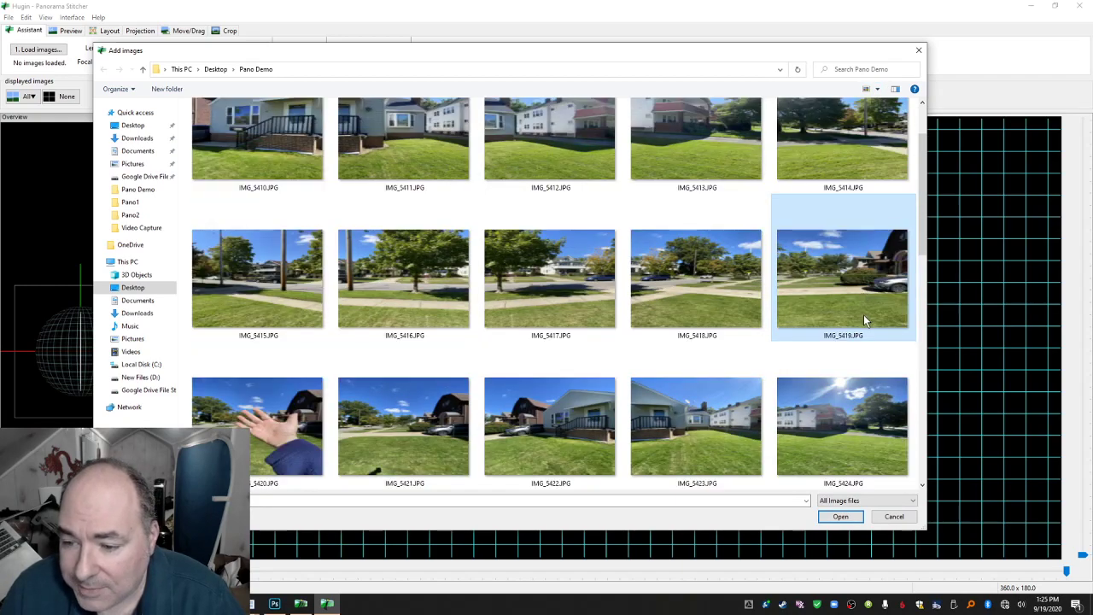
left_click(878, 92)
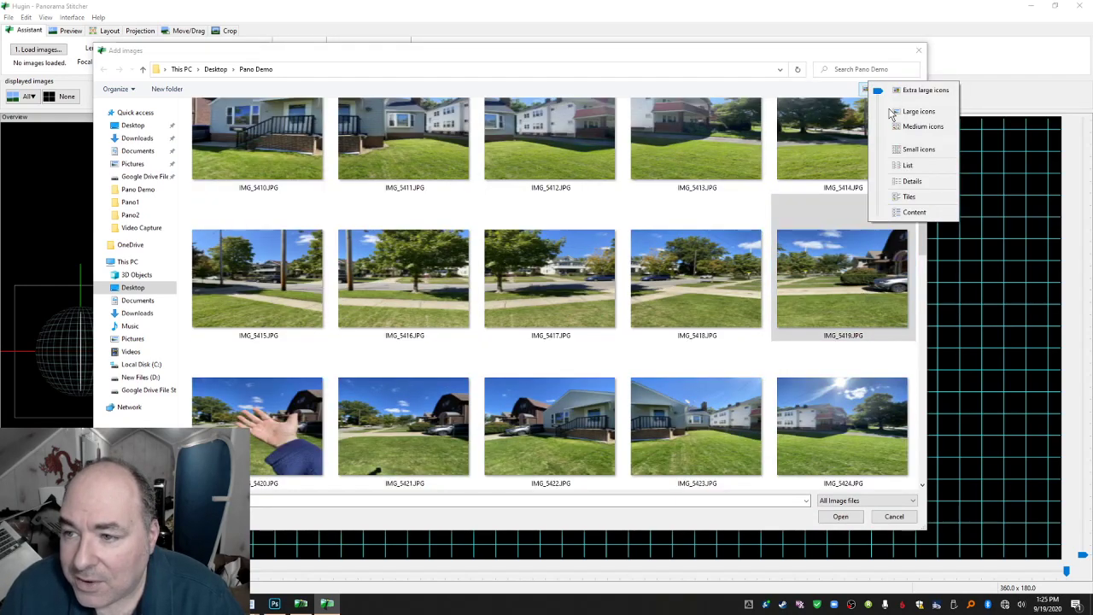
left_click(914, 128)
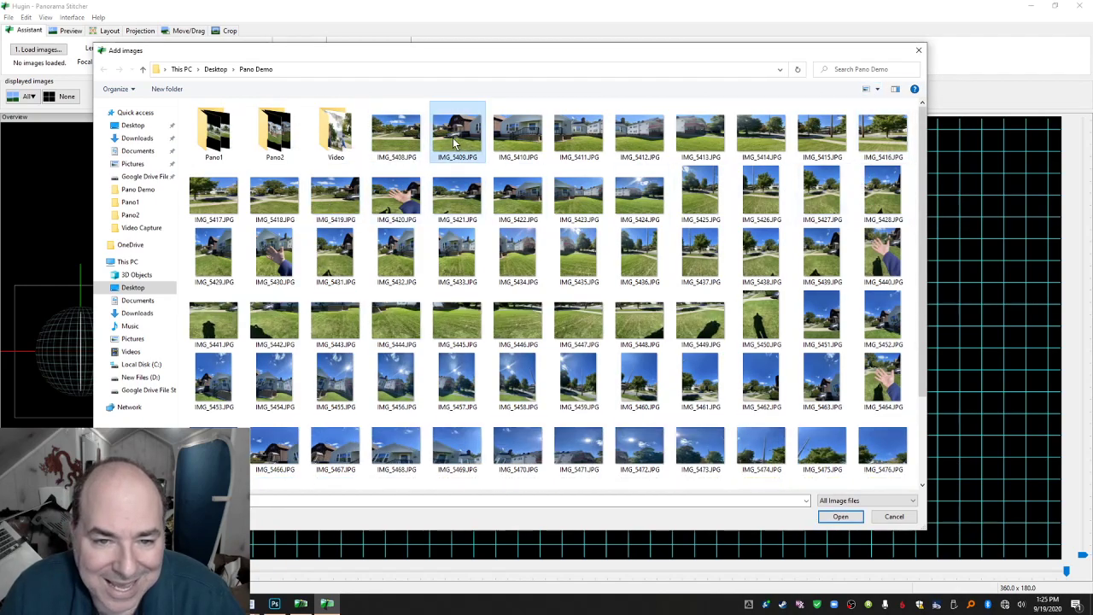
Load the first series' photos IMG_5409.JPG through IMG_5419.JPG into the panorama project.
left_click(392, 137)
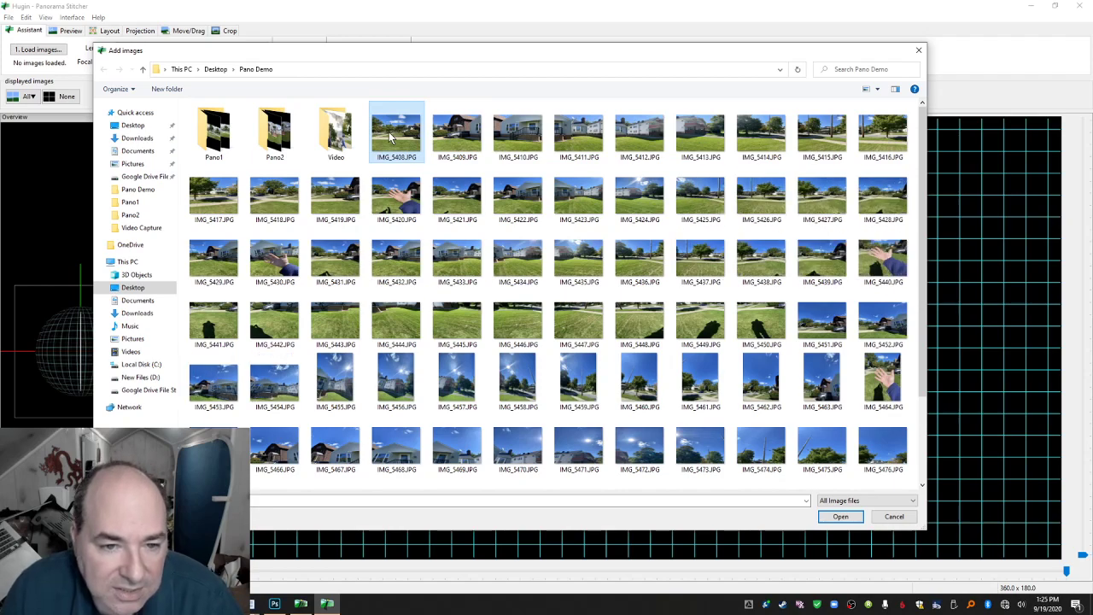
left_click(465, 133)
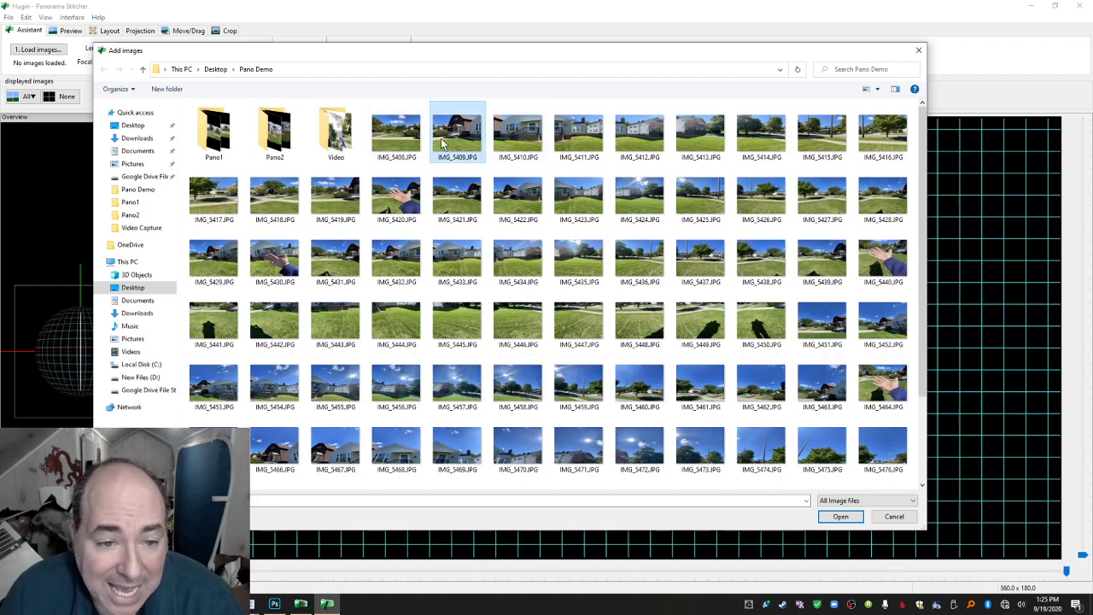
left_click(299, 200)
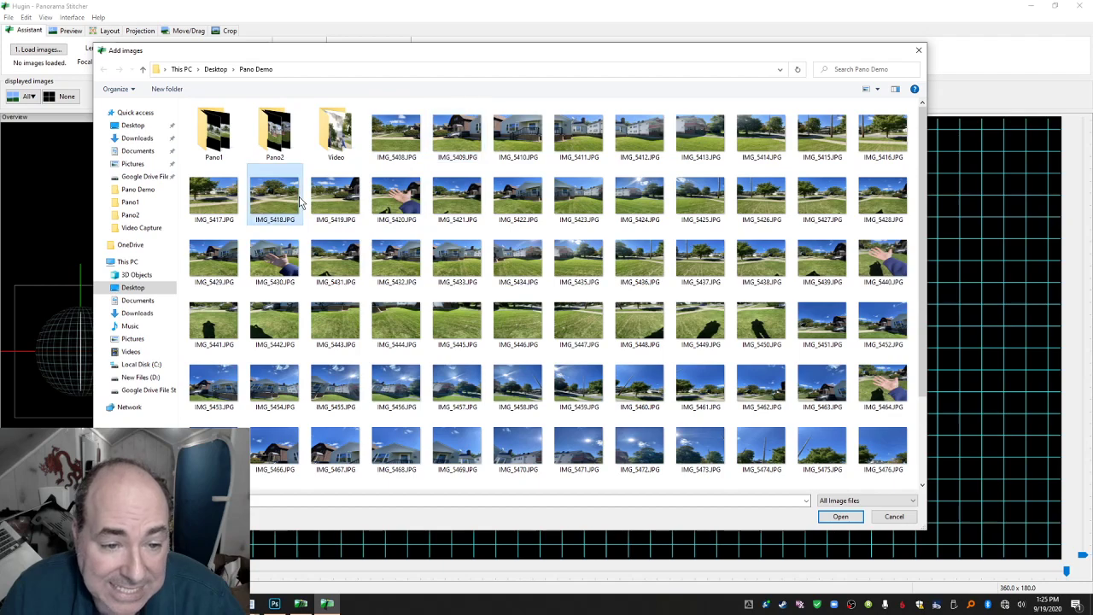
left_click(450, 150)
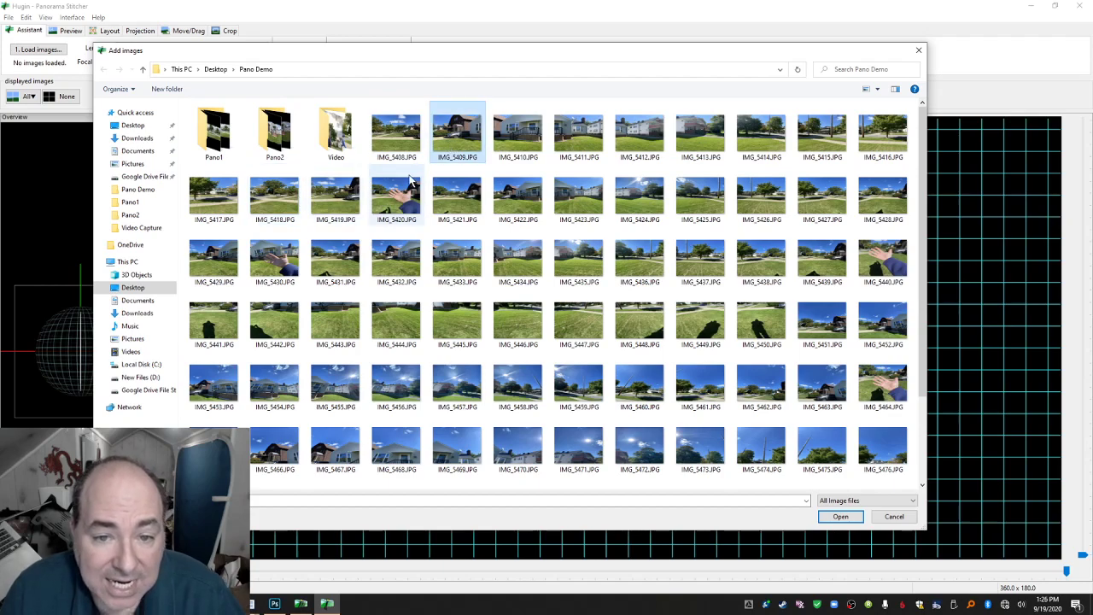
left_click(343, 202, "shift")
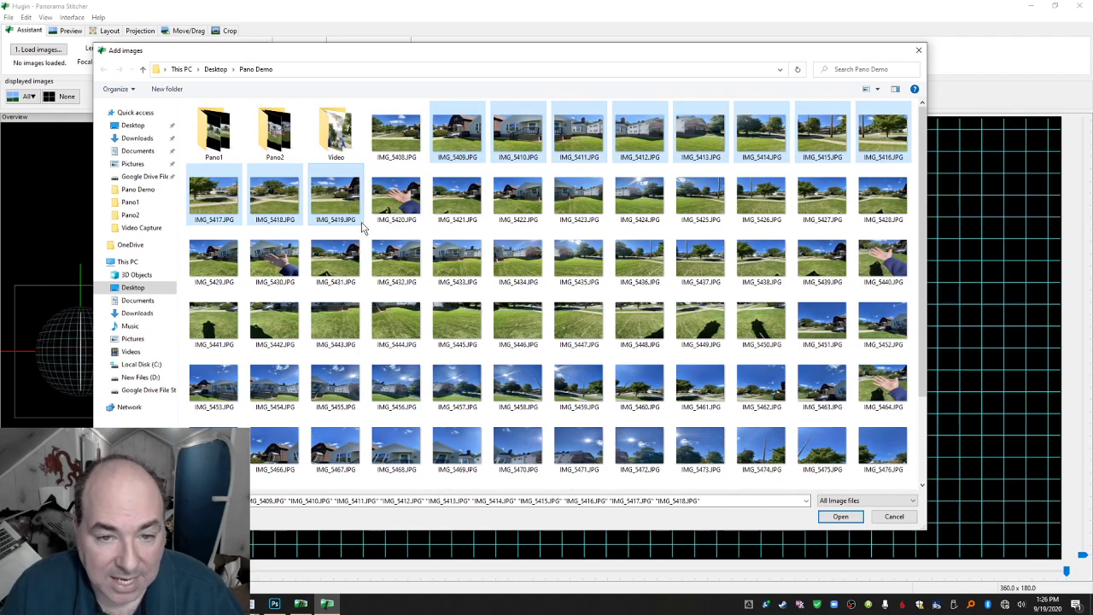
left_click(836, 522)
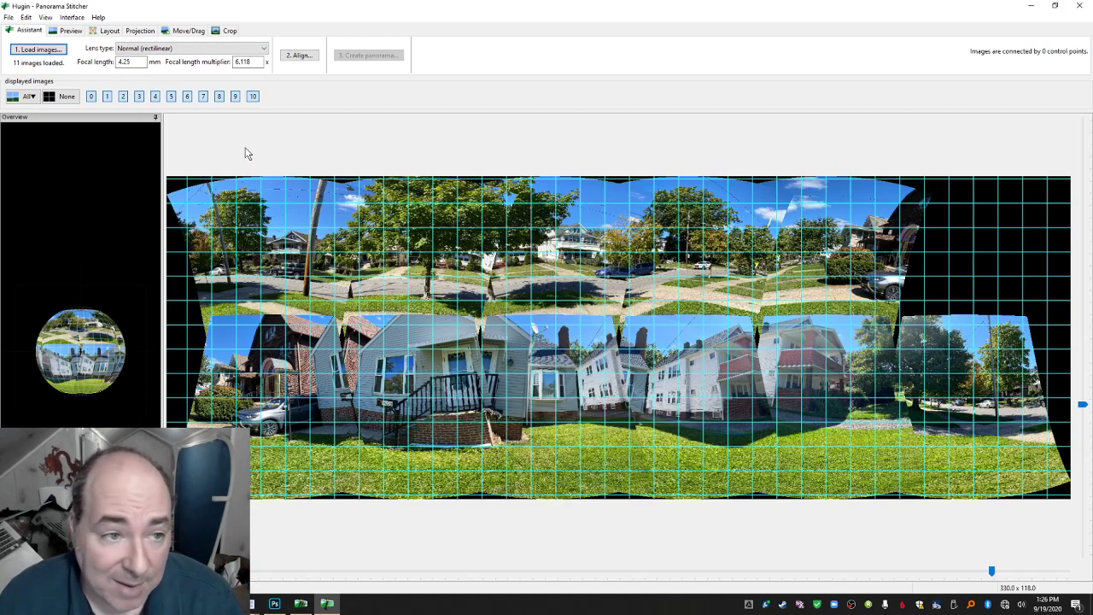
Review the available lens types, leaving Normal (rectilinear) selected.
left_click(172, 51)
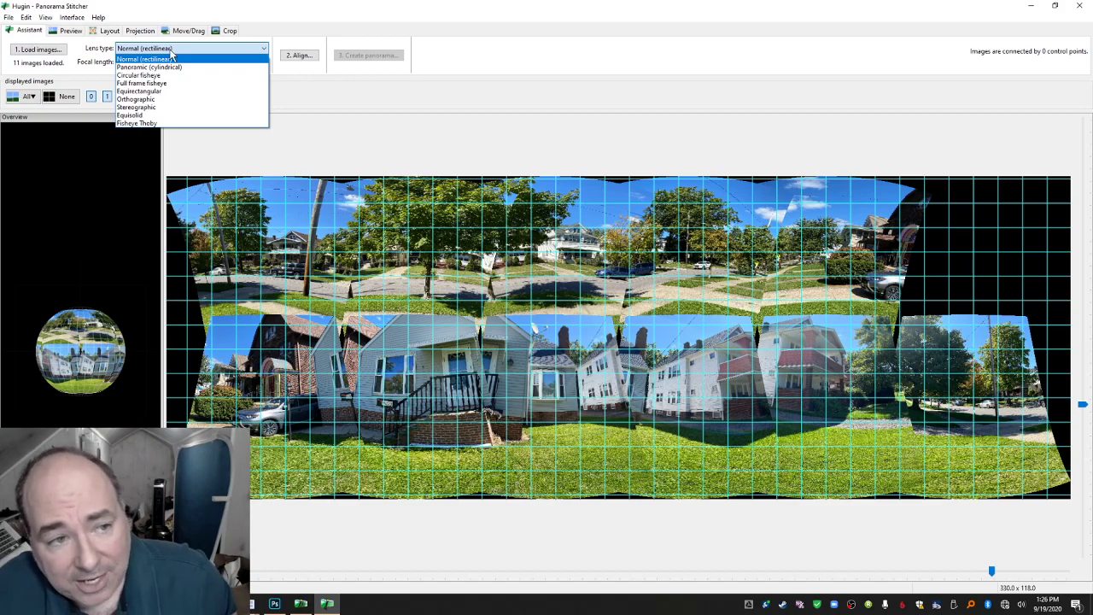
left_click(171, 52)
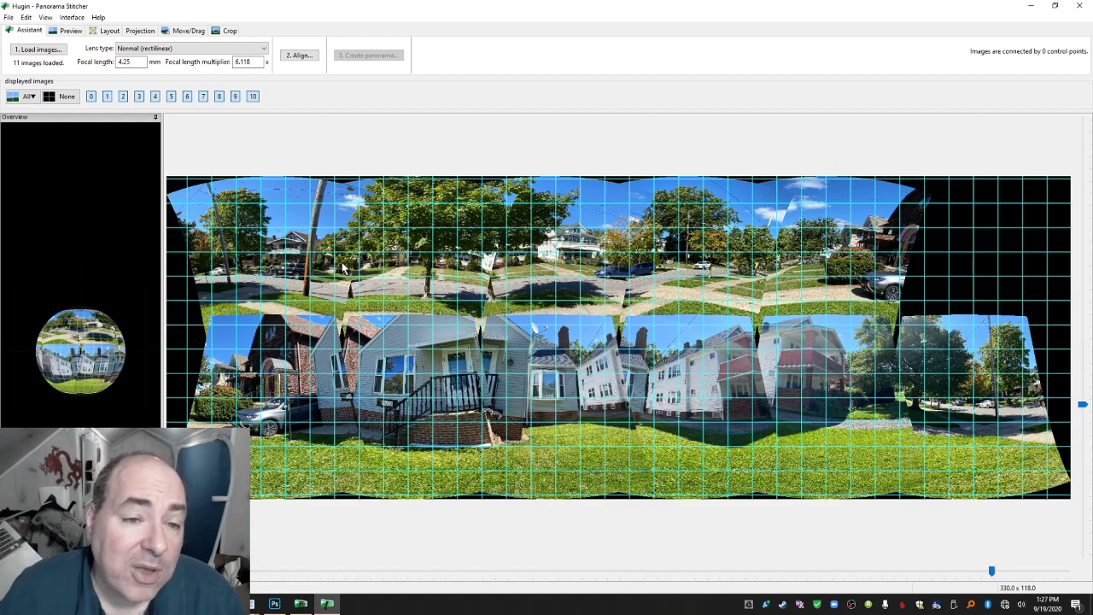
Align the 11 loaded photos and set the panorama's projection to Equirectangular.
left_click(305, 56)
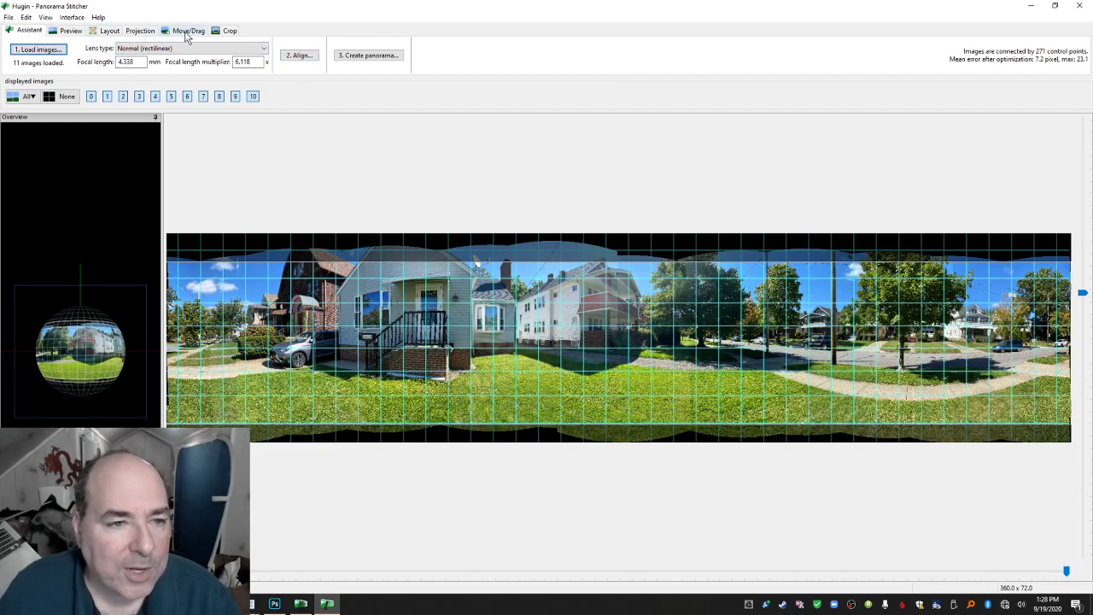
left_click(140, 31)
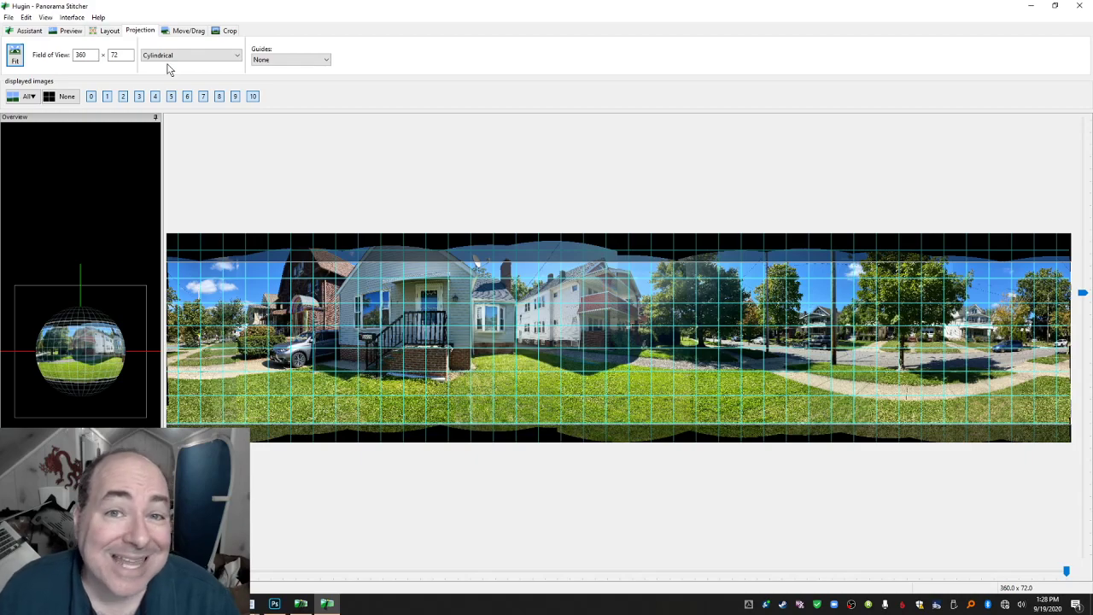
left_click(169, 56)
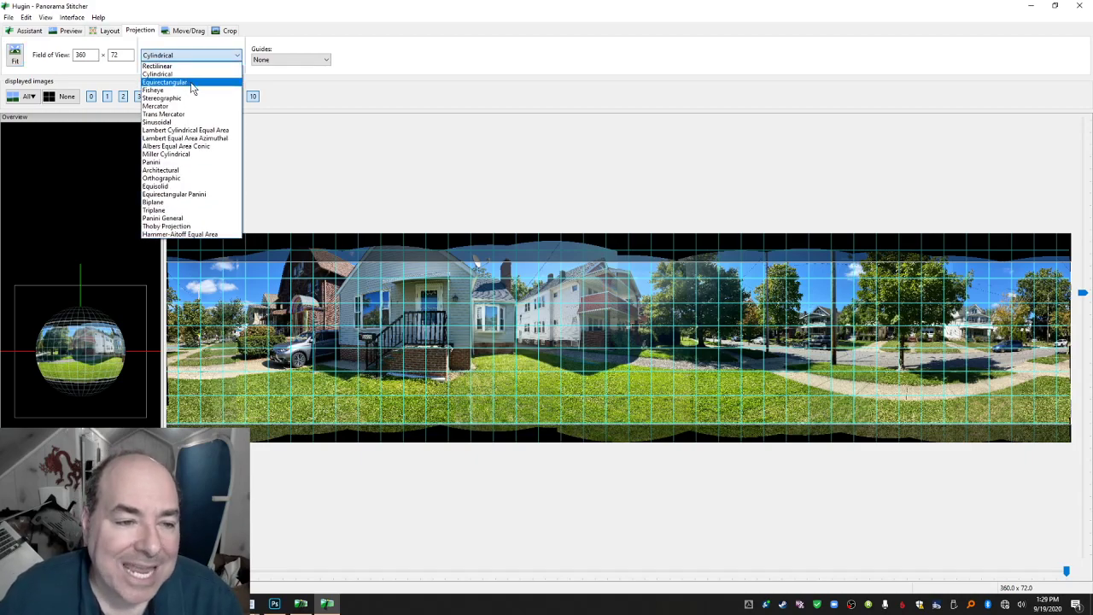
left_click(192, 82)
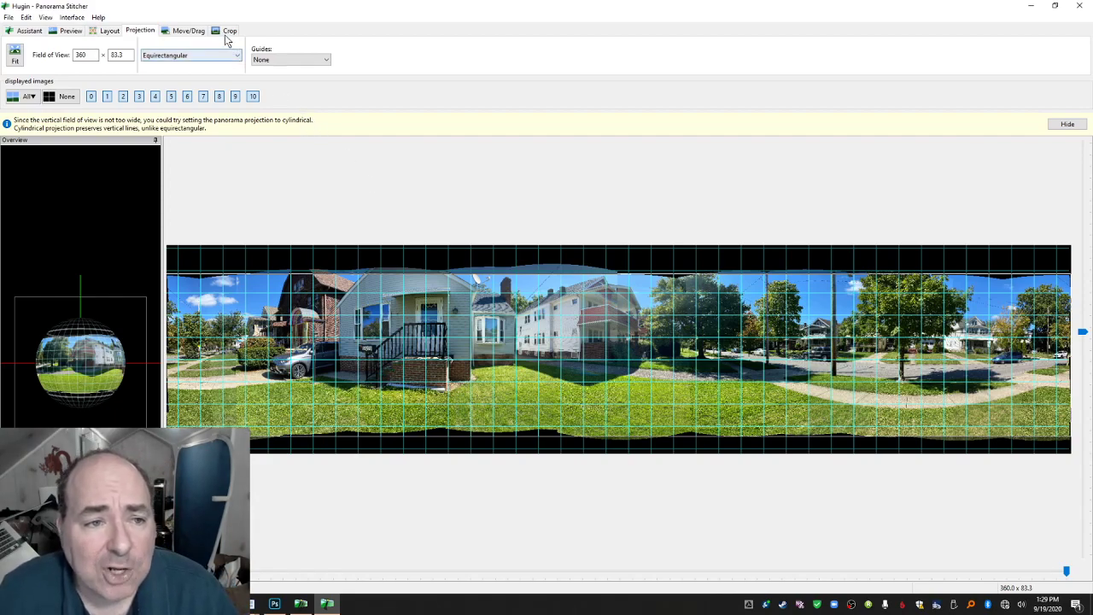
Rotate the panorama horizontally to bring the house with the porch toward the middle, and try tilting it vertically.
left_click(195, 32)
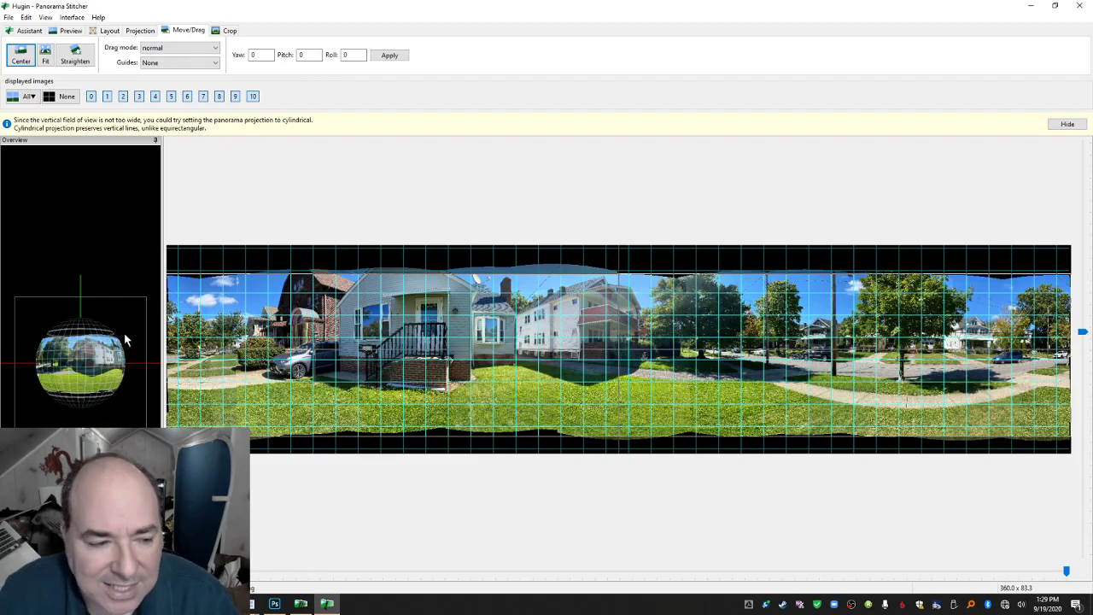
left_click_drag(275, 331, 407, 307)
left_click_drag(232, 318, 445, 324)
left_click_drag(283, 331, 427, 322)
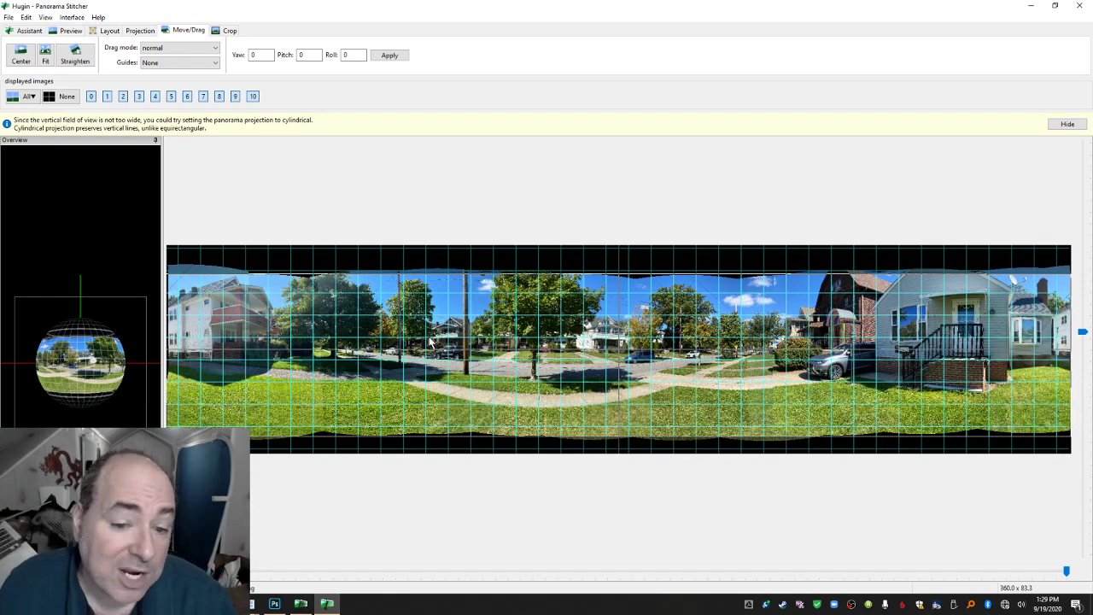
mouse_move(564, 330)
left_mouse_down()
mouse_move(506, 335)
mouse_move(657, 340)
left_mouse_up()
left_click_drag(278, 307, 492, 303)
left_click_drag(373, 304, 535, 345)
left_click_drag(485, 305, 499, 419)
mouse_move(489, 324)
left_mouse_down()
mouse_move(483, 317)
mouse_move(503, 304)
mouse_move(487, 332)
mouse_move(505, 376)
mouse_move(477, 305)
left_mouse_up()
Set the panorama's vertical field of view to 180 degrees for a 360 by 180 canvas.
left_click(140, 30)
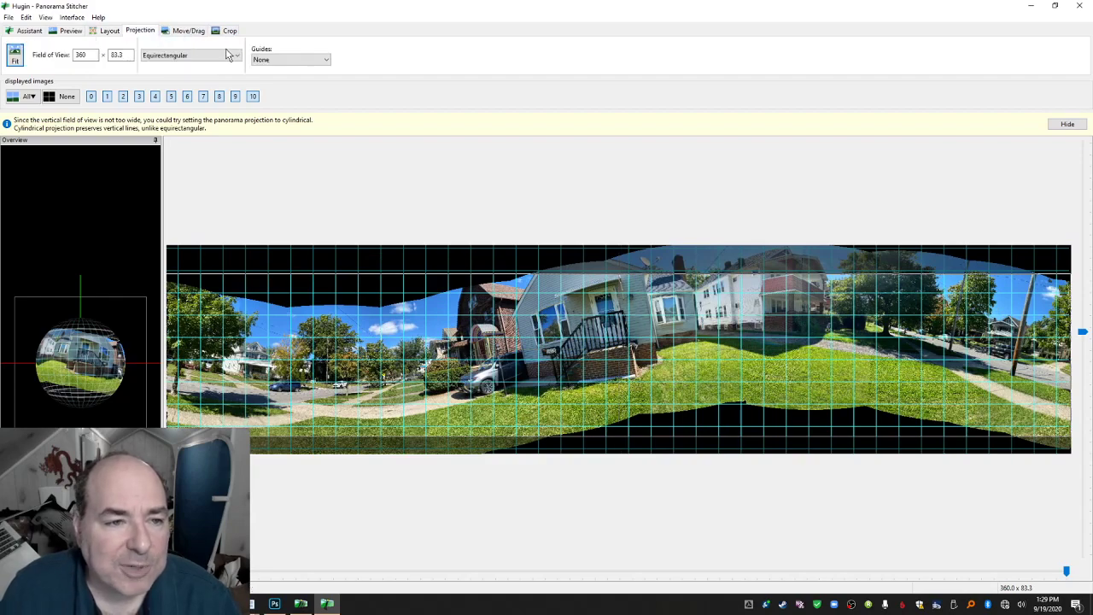
double_click(117, 55)
type("180")
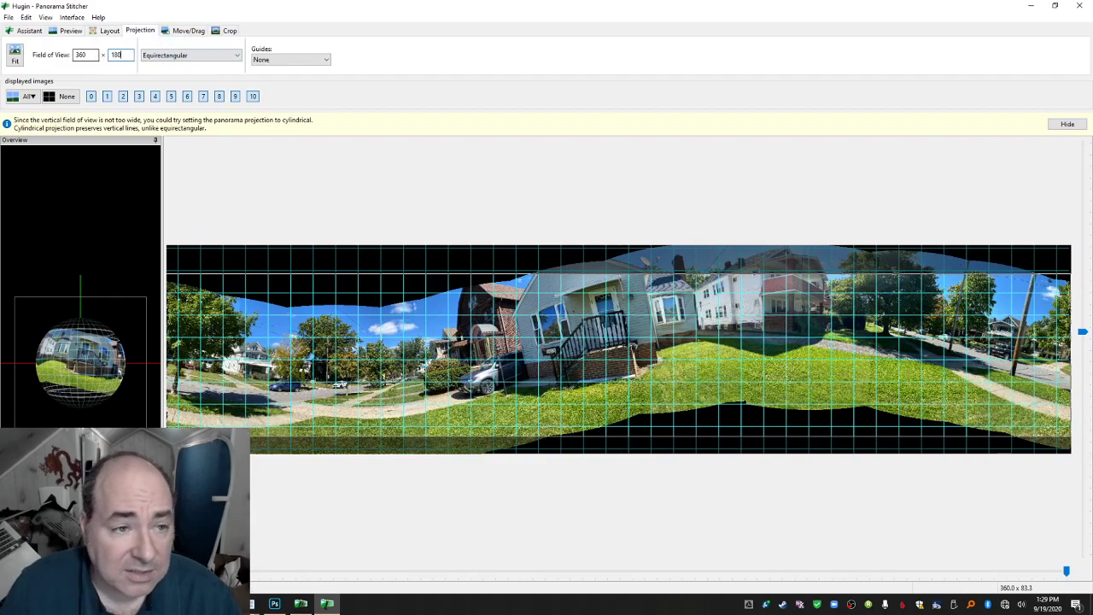
key("Return")
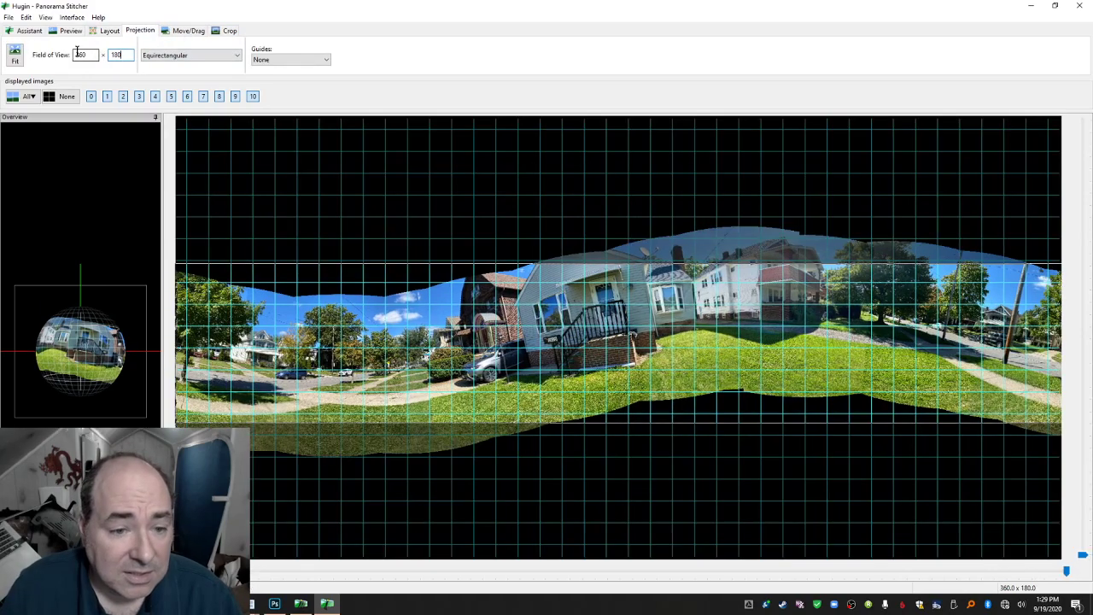
Tilt the panorama strongly to bring the uncovered areas above and below the photos into view.
left_click(186, 29)
left_click_drag(521, 321, 571, 234)
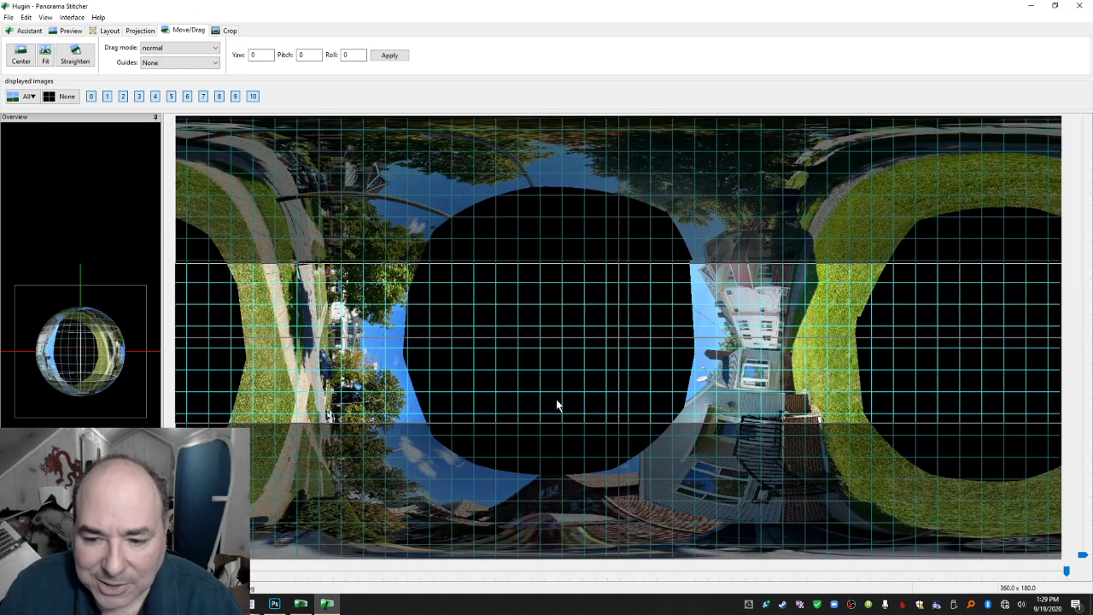
left_click_drag(543, 453, 521, 319)
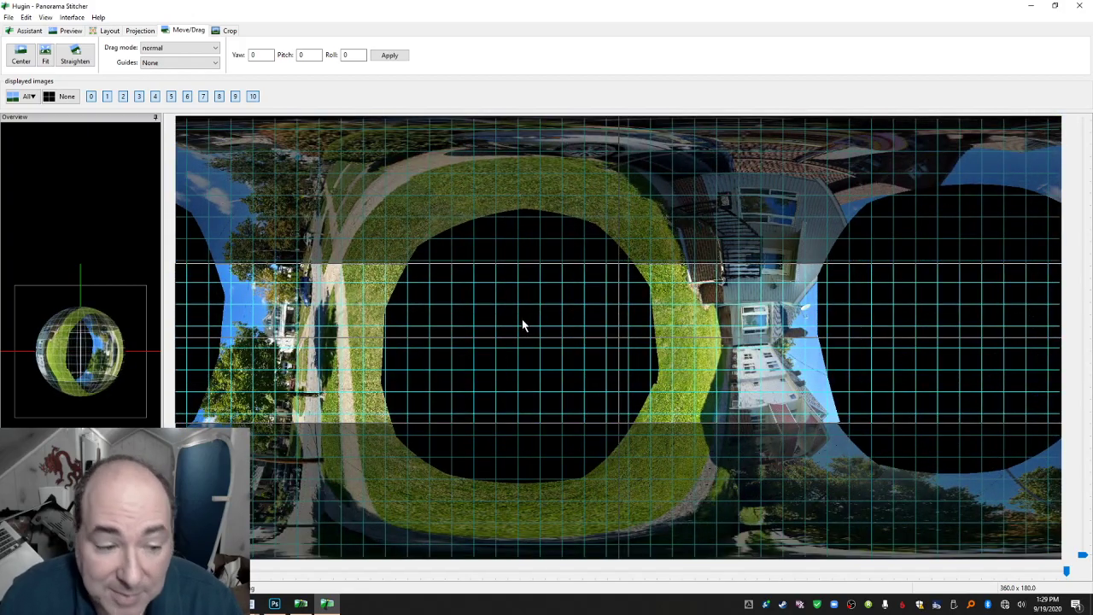
mouse_move(35, 345)
left_mouse_down()
mouse_move(122, 381)
mouse_move(93, 342)
mouse_move(99, 321)
mouse_move(73, 362)
mouse_move(53, 335)
mouse_move(41, 364)
mouse_move(117, 343)
mouse_move(75, 331)
mouse_move(84, 338)
left_mouse_up()
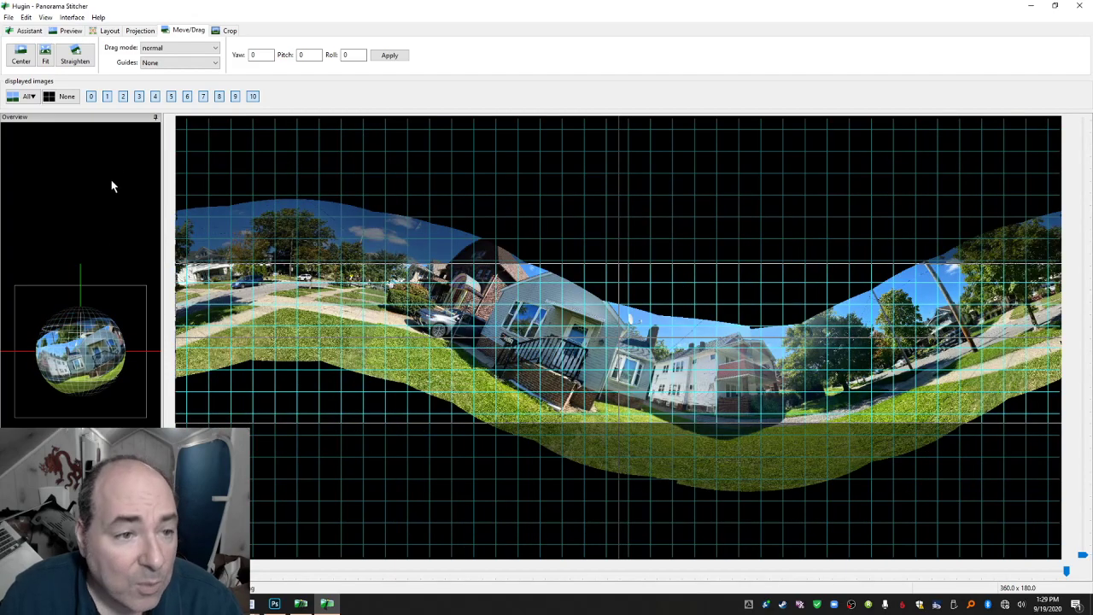
Straighten the tilted panorama and set its vertical field of view to 180 again.
left_click(75, 56)
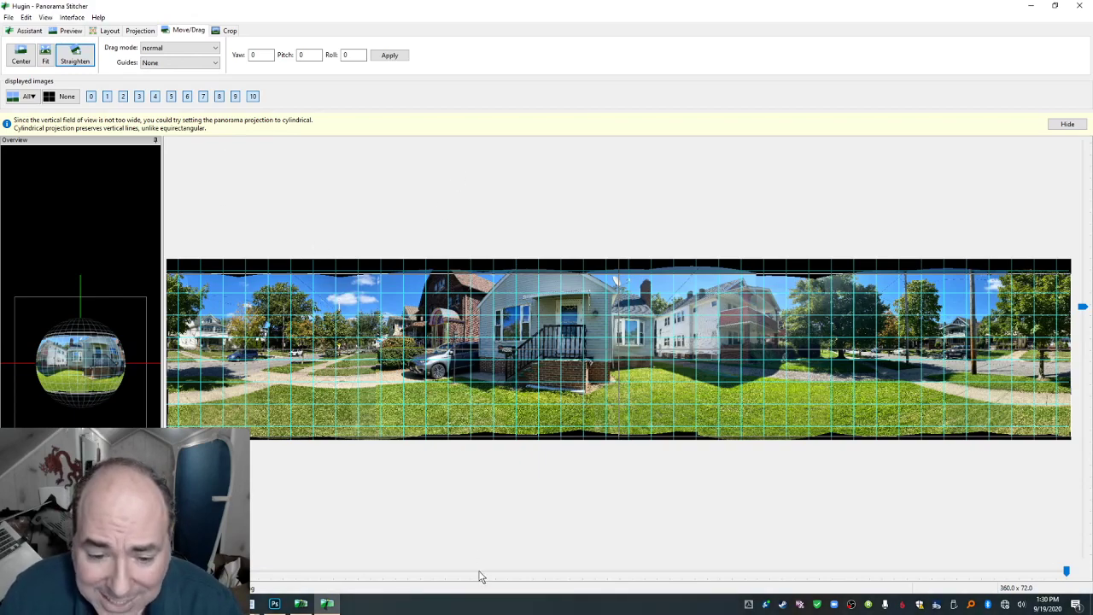
left_click(143, 32)
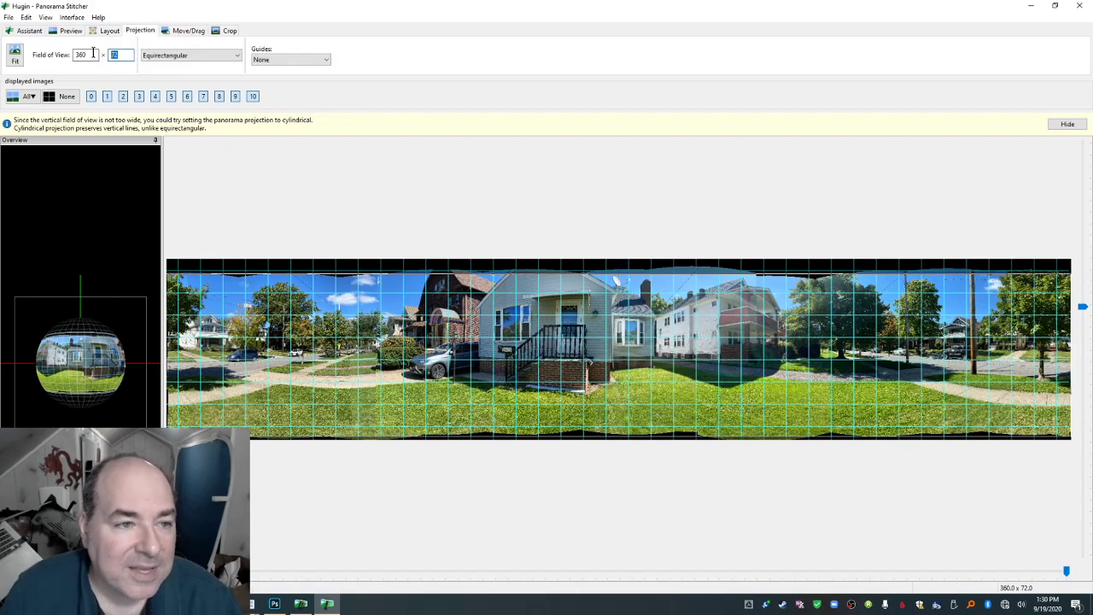
left_click(93, 54)
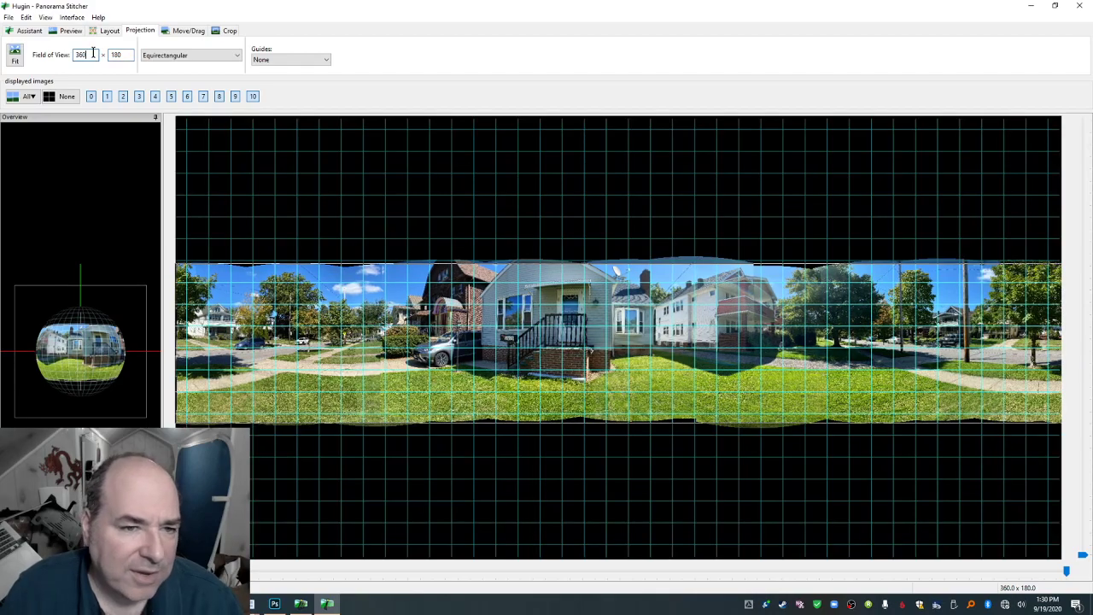
Reset the crop so that it covers the full panorama canvas, from 0, 0 to 13495, 6748.
left_click(225, 30)
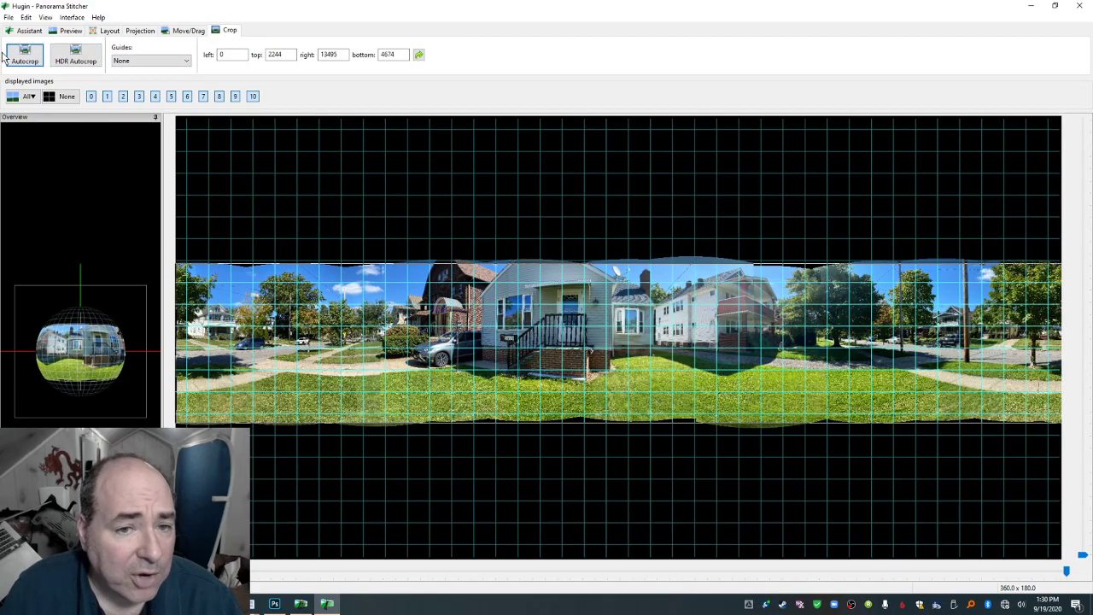
left_click(419, 55)
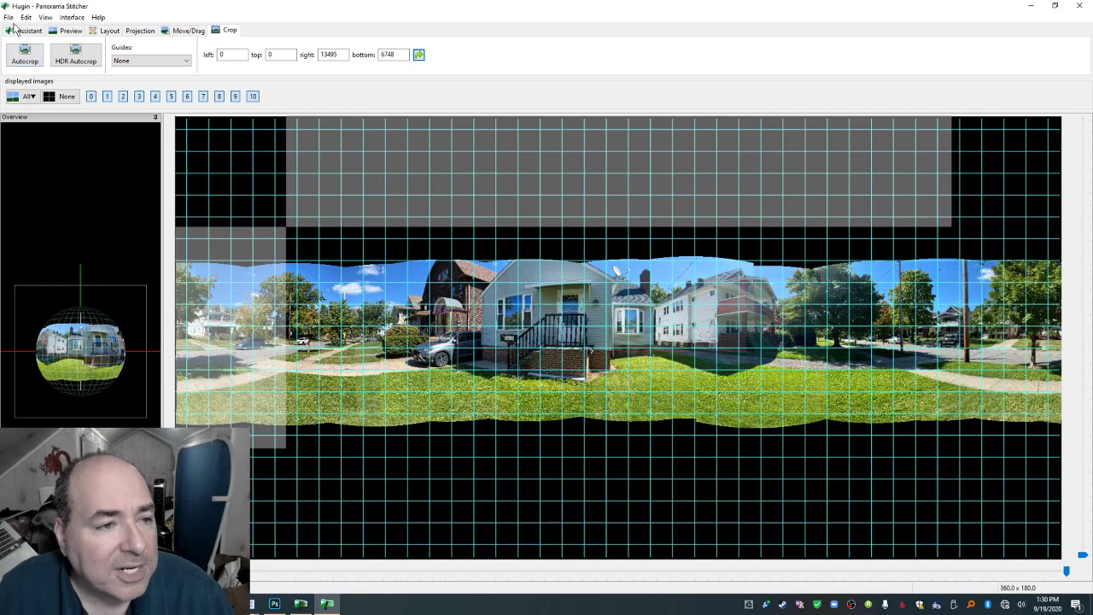
Start creating the panorama with JPEG output at quality 100, keeping the exposure corrected, low dynamic range output.
left_click(27, 32)
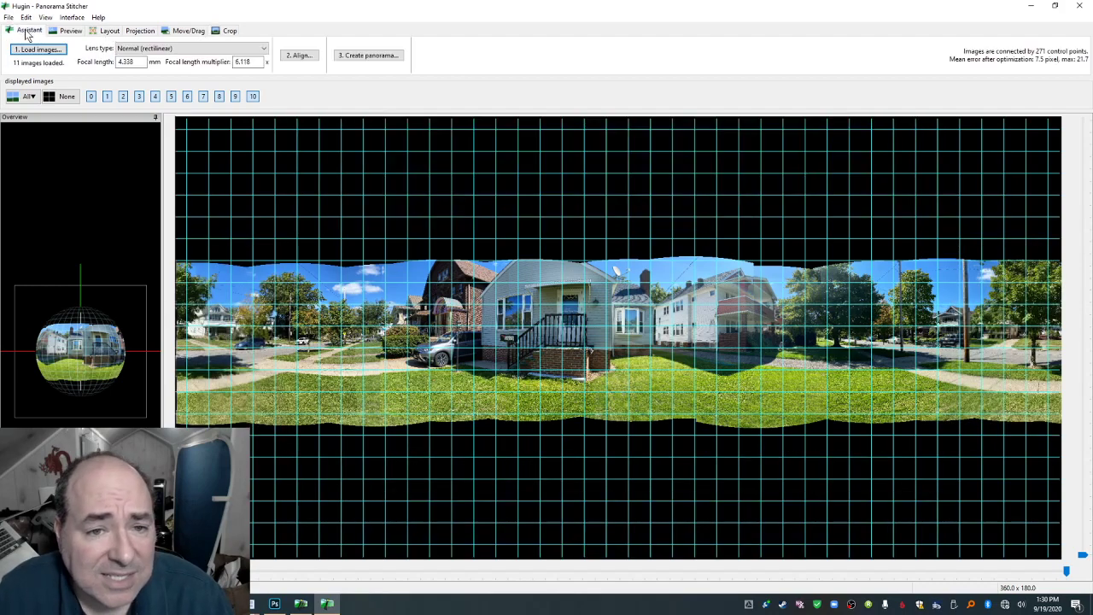
left_click(373, 58)
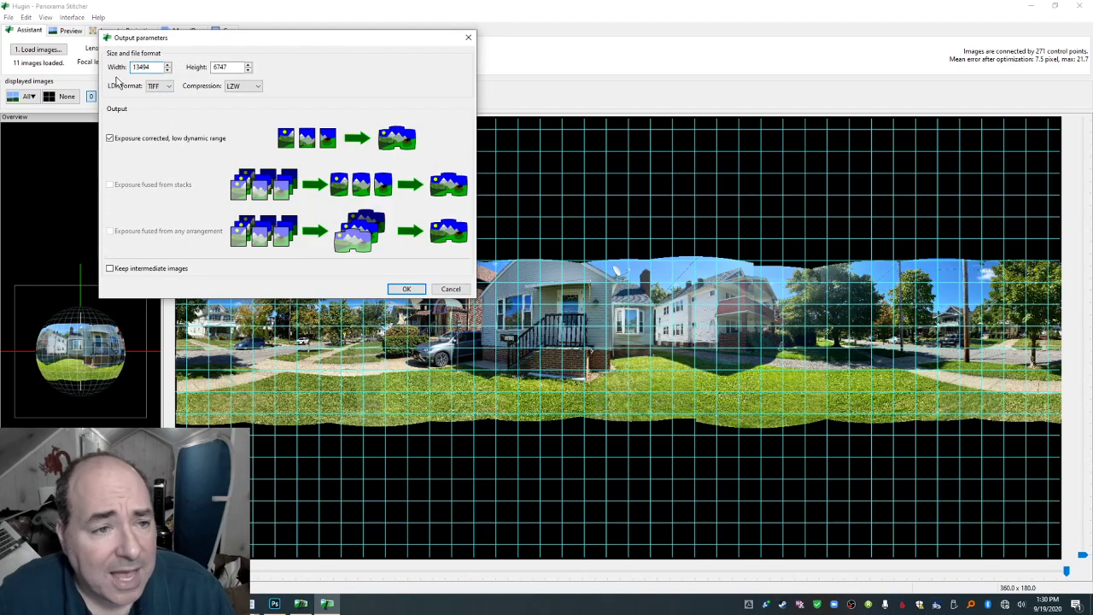
left_click(139, 66)
left_click(166, 87)
left_click(162, 100)
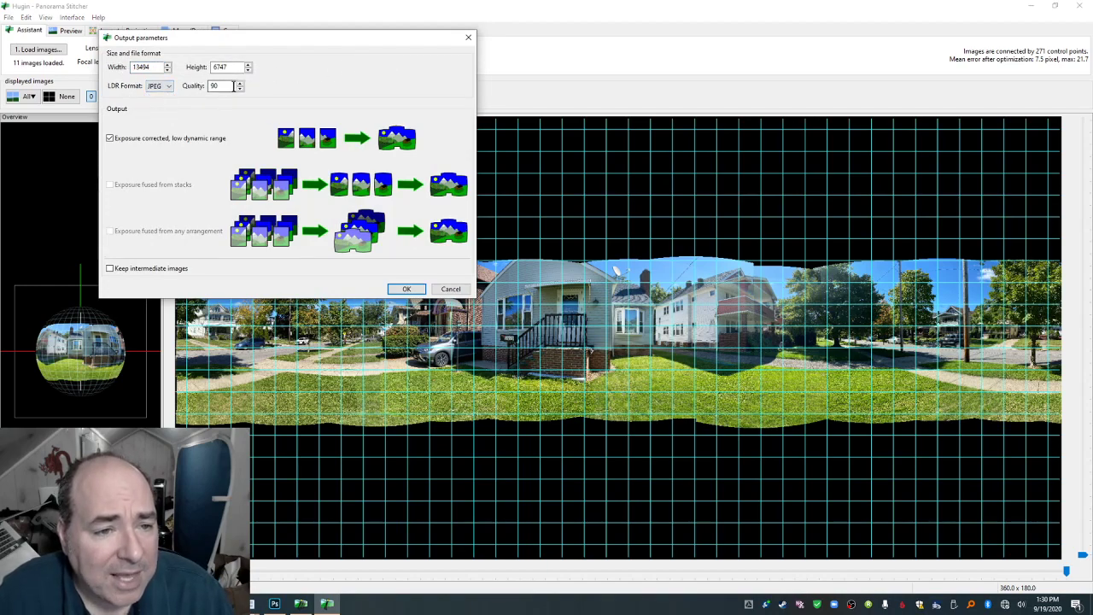
left_click(240, 84)
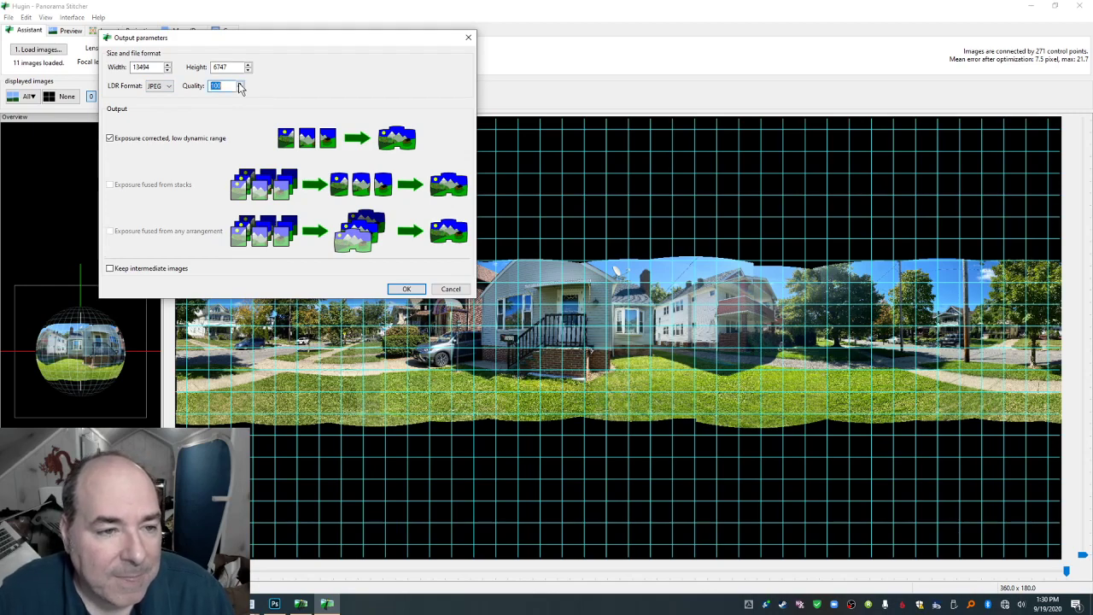
left_click(164, 86)
left_click(183, 89)
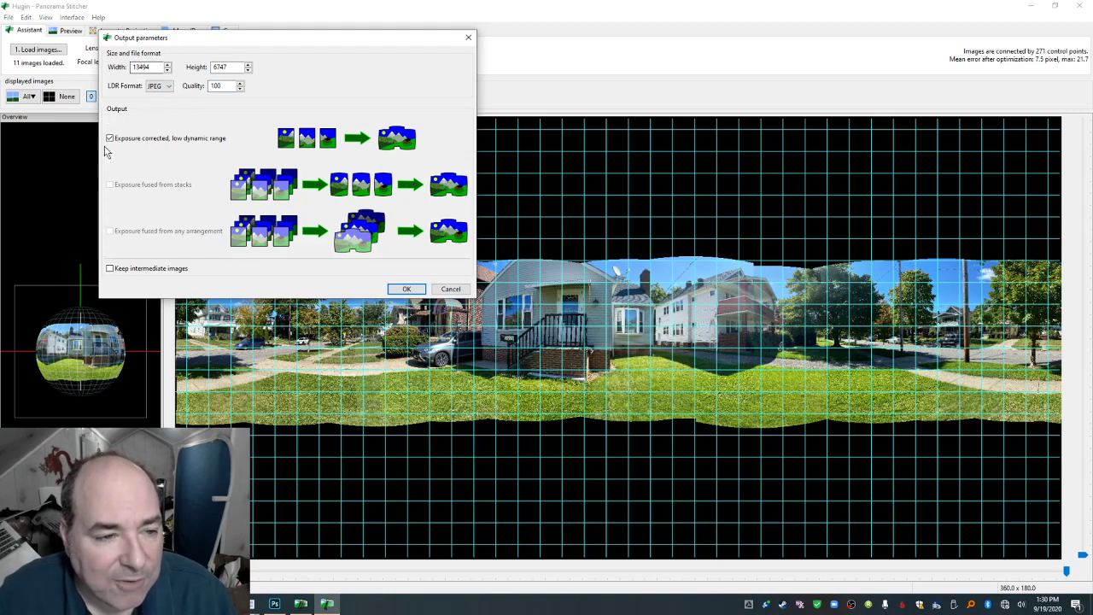
left_click(400, 288)
Save the project as IMG_5409 - IMG_5419.pto in the Pano Demo folder and accept the default output prefix to begin stitching.
left_click(221, 142)
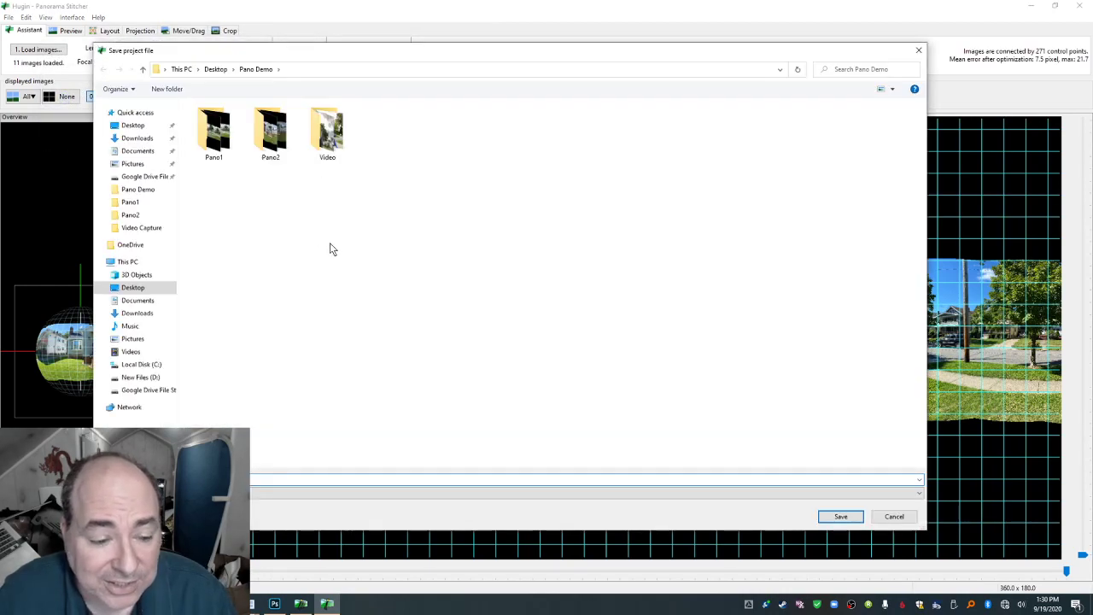
left_click(839, 519)
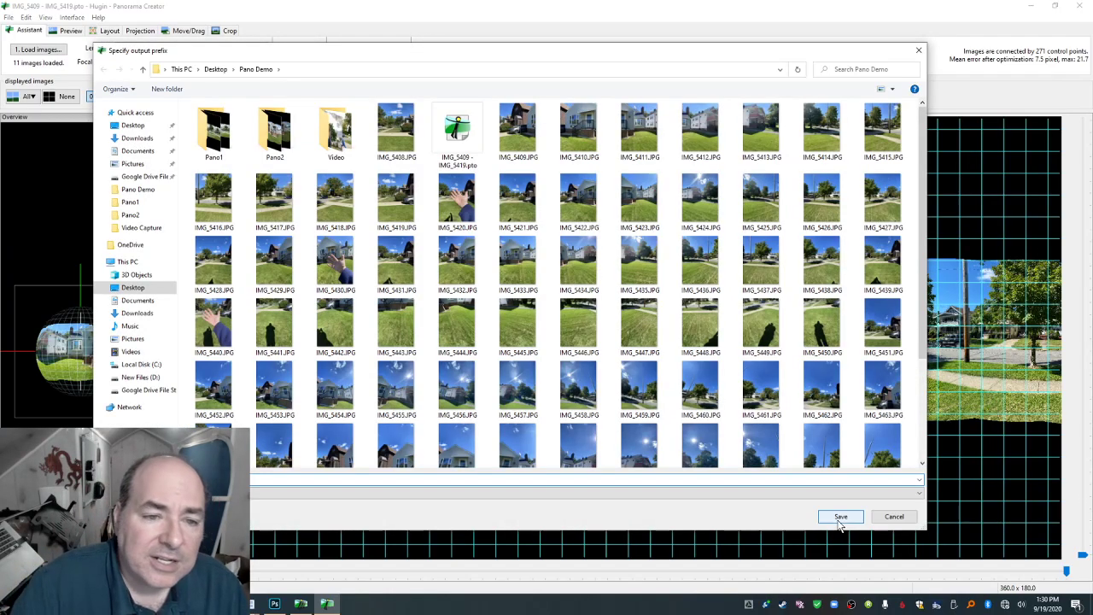
left_click(841, 517)
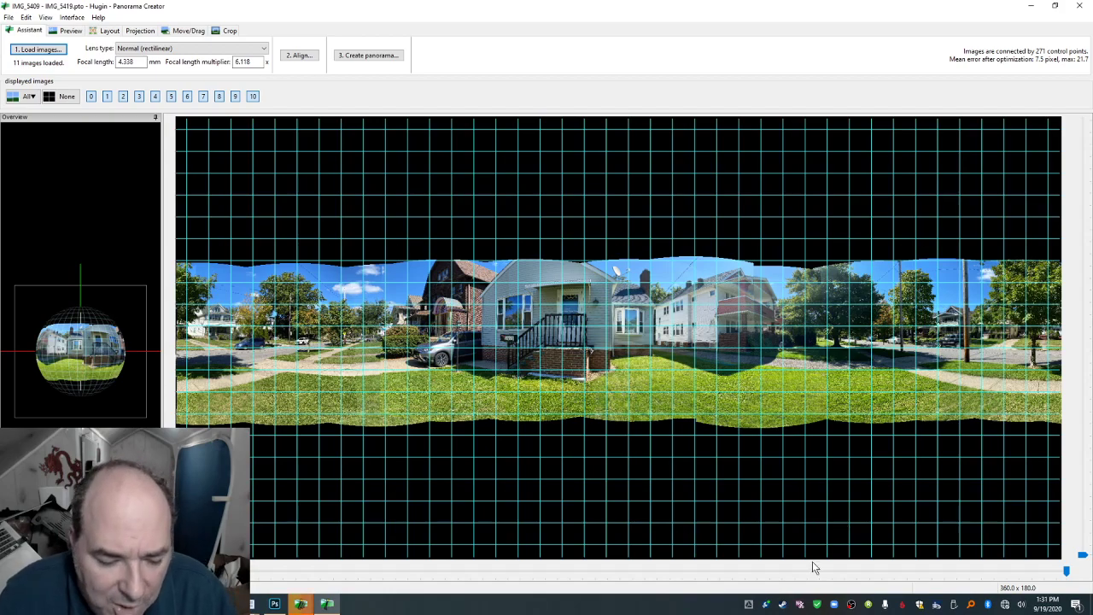
Get the panorama editor out of the way and view the stitching progress in the Batch Processor.
left_click(335, 604)
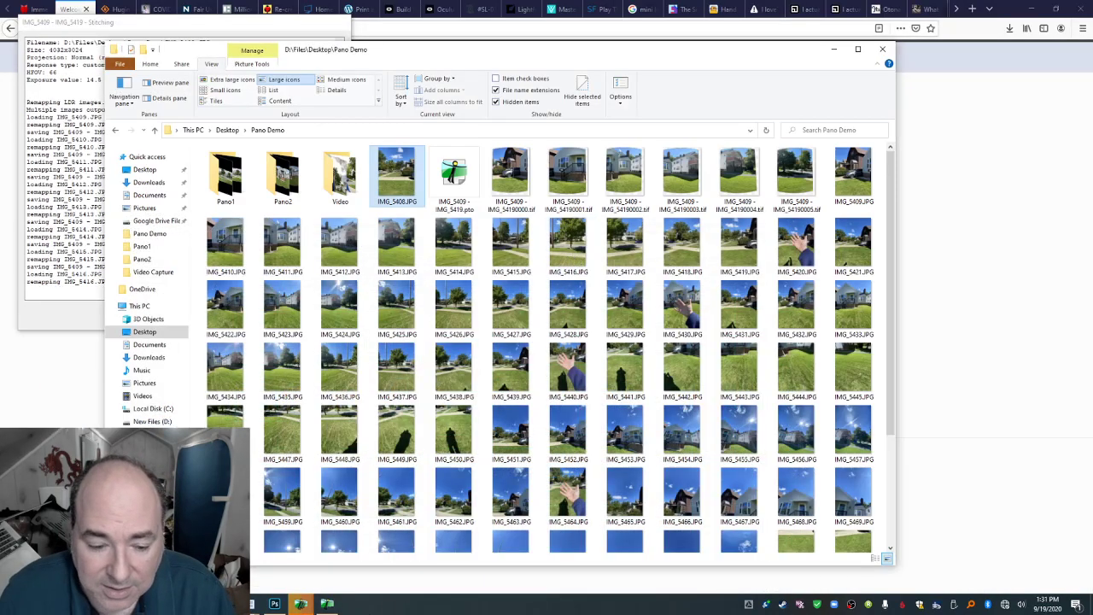
left_click(326, 604)
left_click(322, 604)
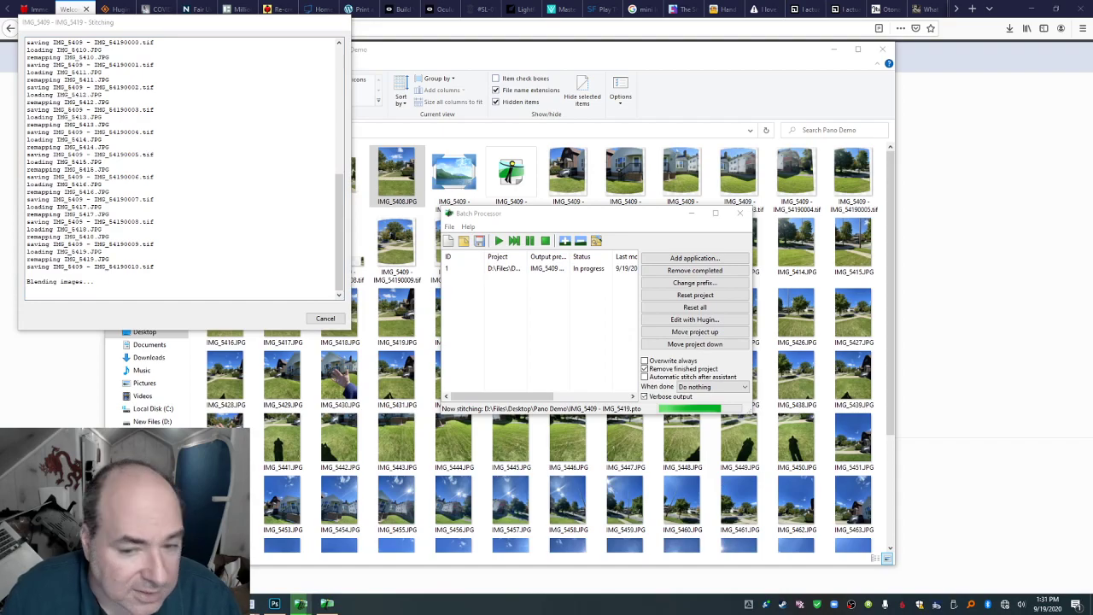
Launch FSPViewer and move its window beside the Batch Processor's controls.
key("super")
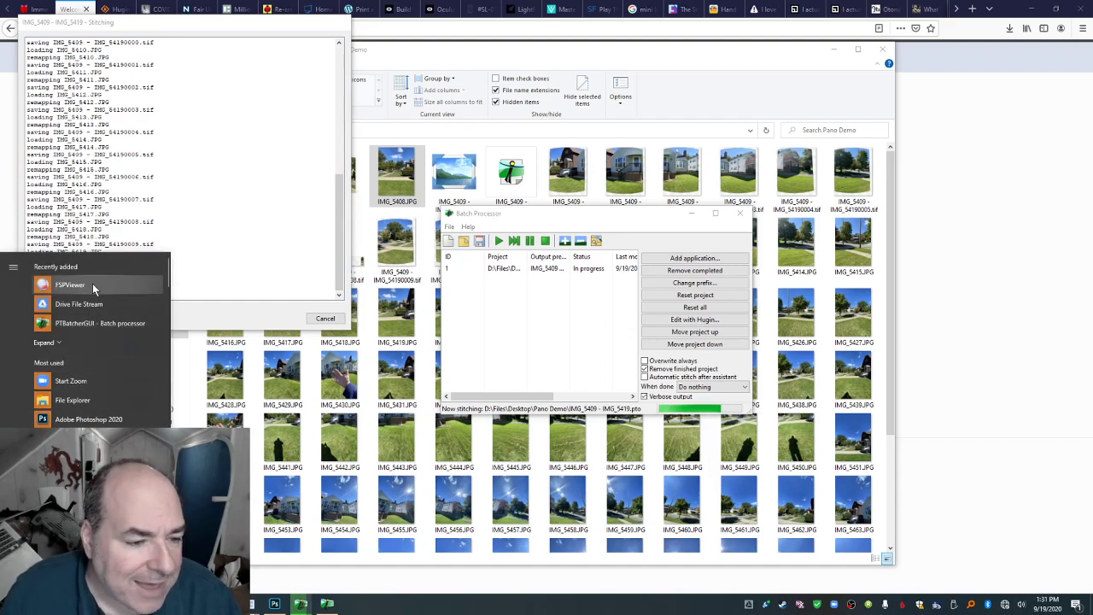
left_click(94, 289)
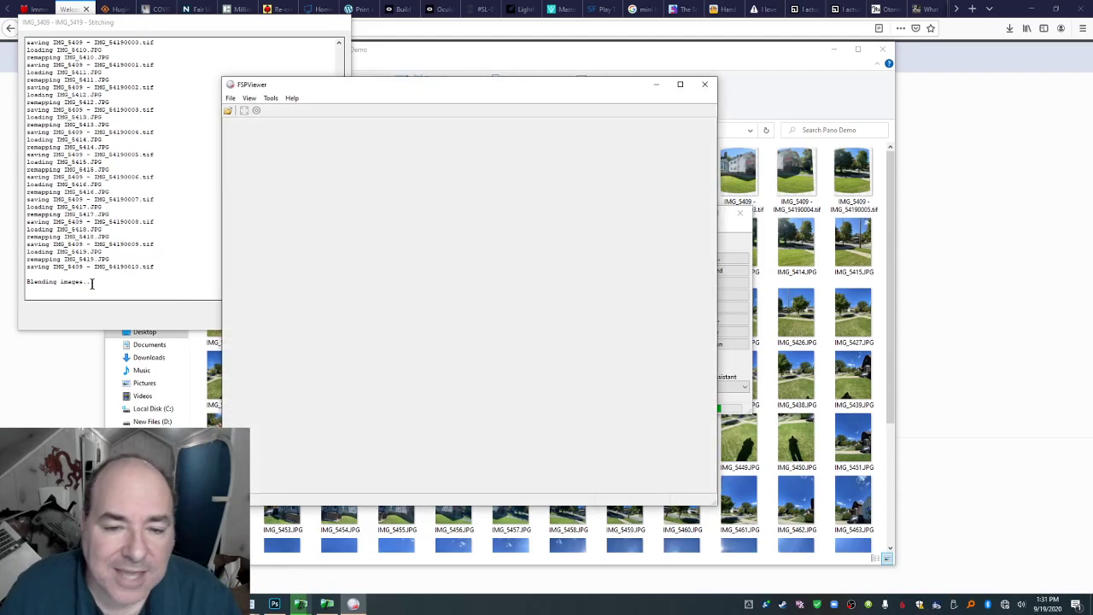
left_click_drag(479, 89, 374, 102)
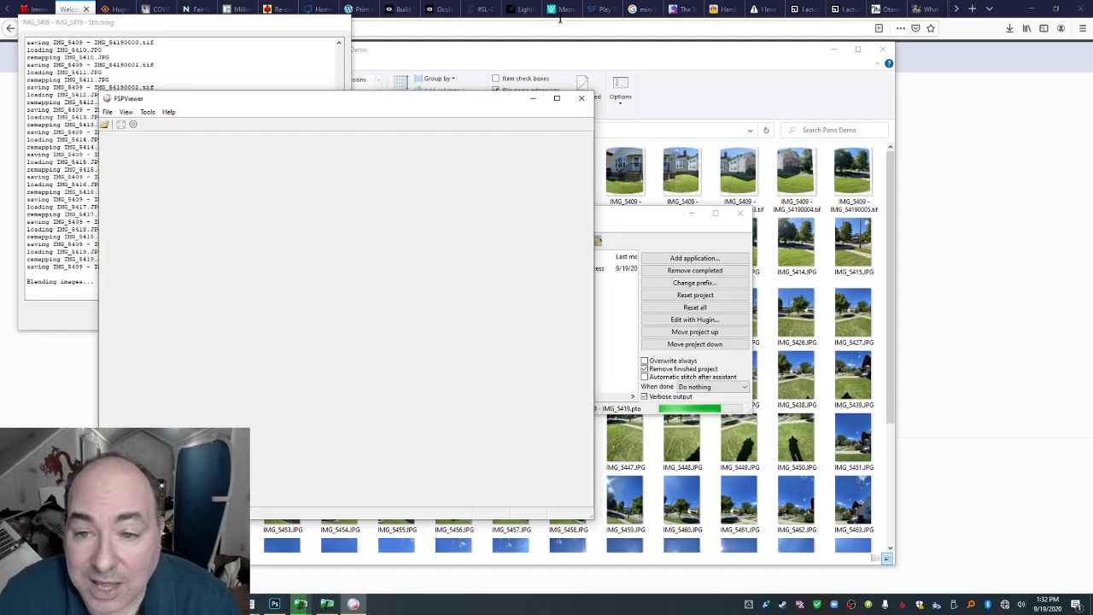
Check the Batch Processor's stitching status and examine the output files in the Pano Demo folder.
left_click(730, 79)
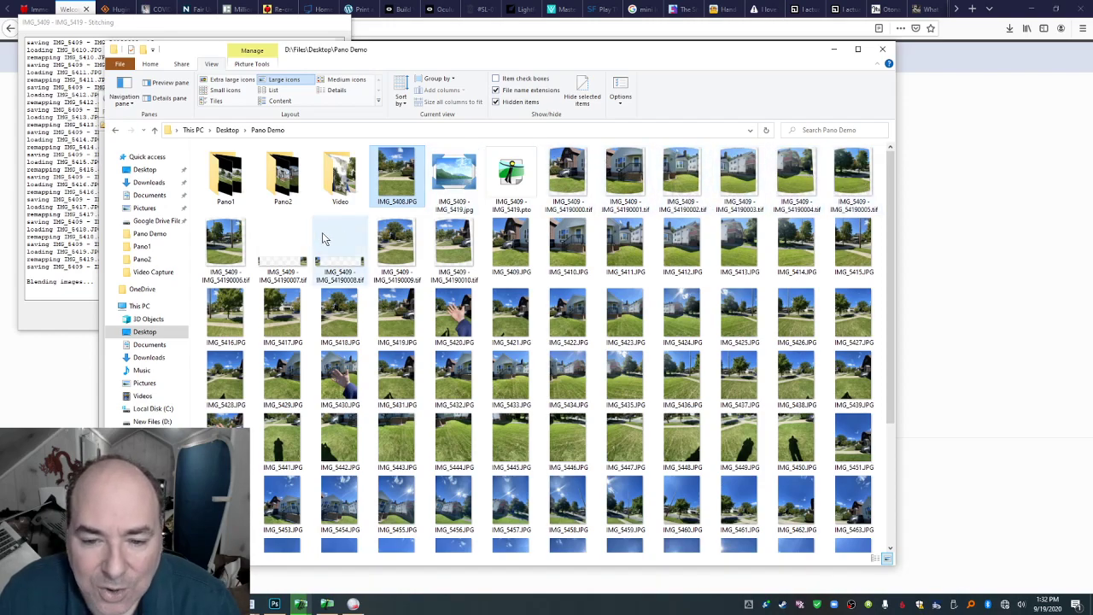
left_click_drag(377, 58, 480, 55)
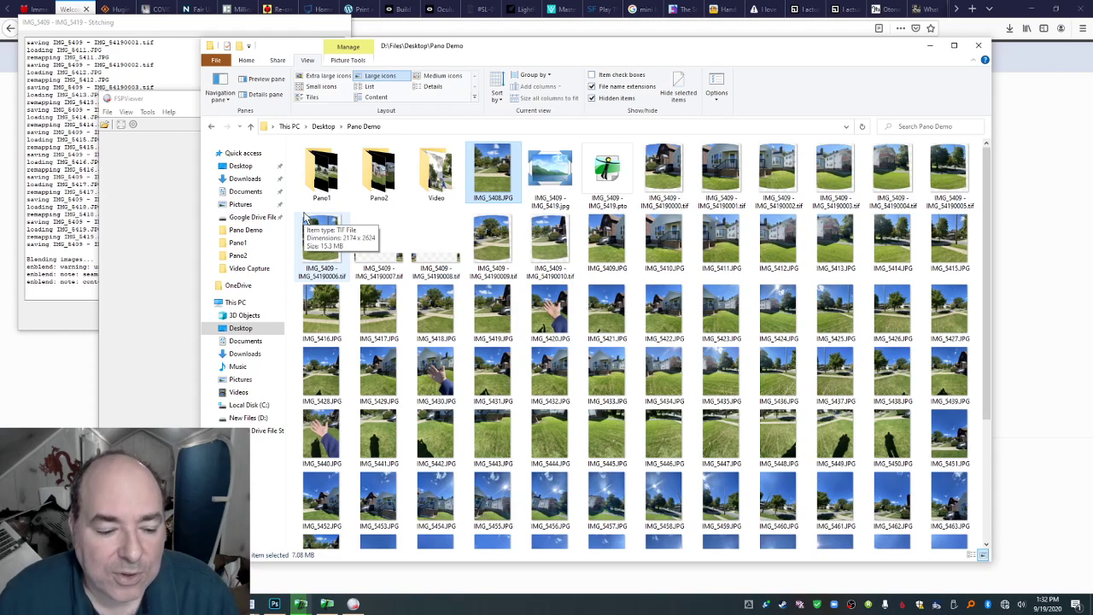
left_click(327, 604)
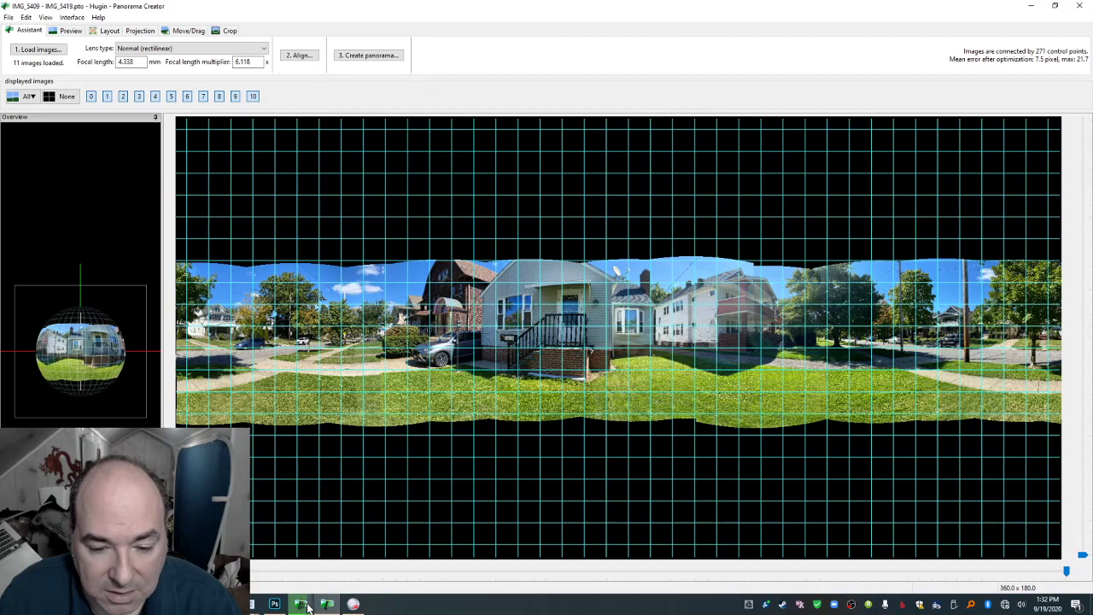
mouse_move(327, 603)
left_click(325, 580)
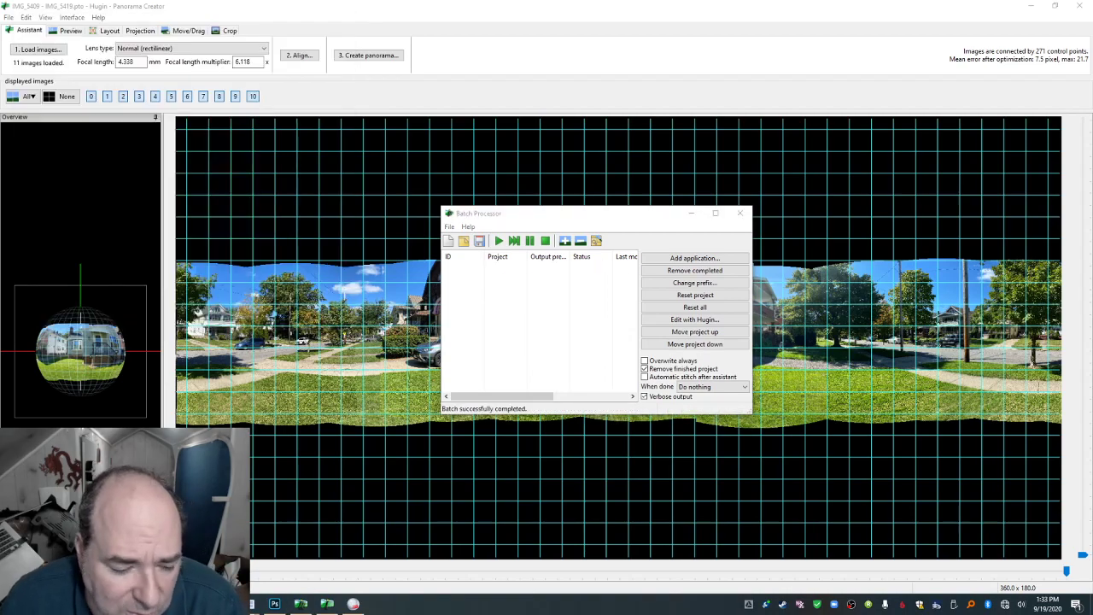
key("alt+Tab")
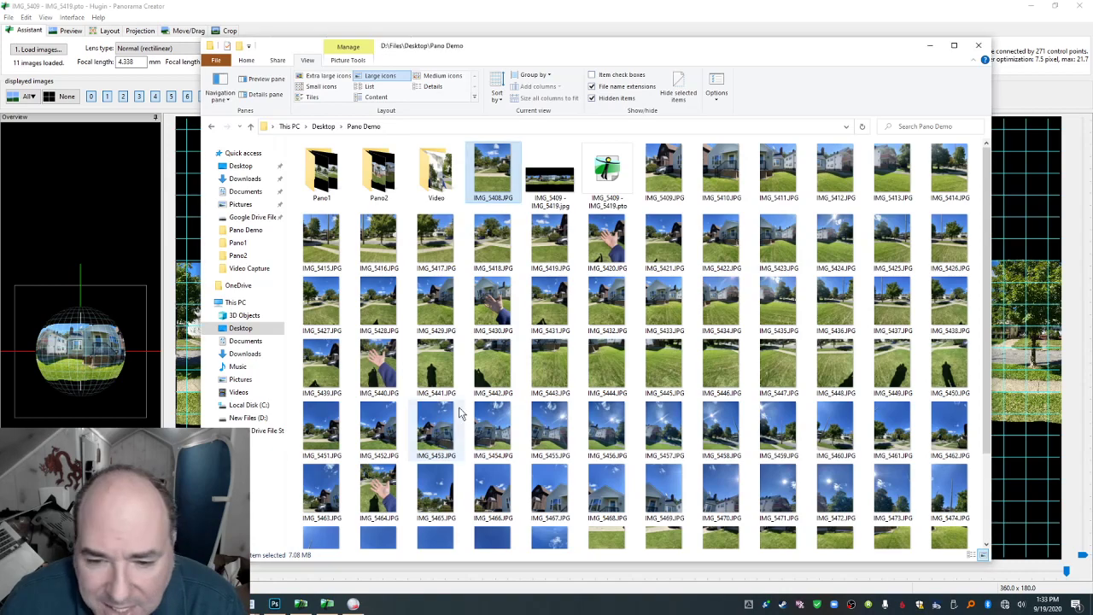
View the stitched panorama IMG_5409 - IMG_5419.jpg from the Pano Demo folder at full size, then close it.
left_click(543, 180)
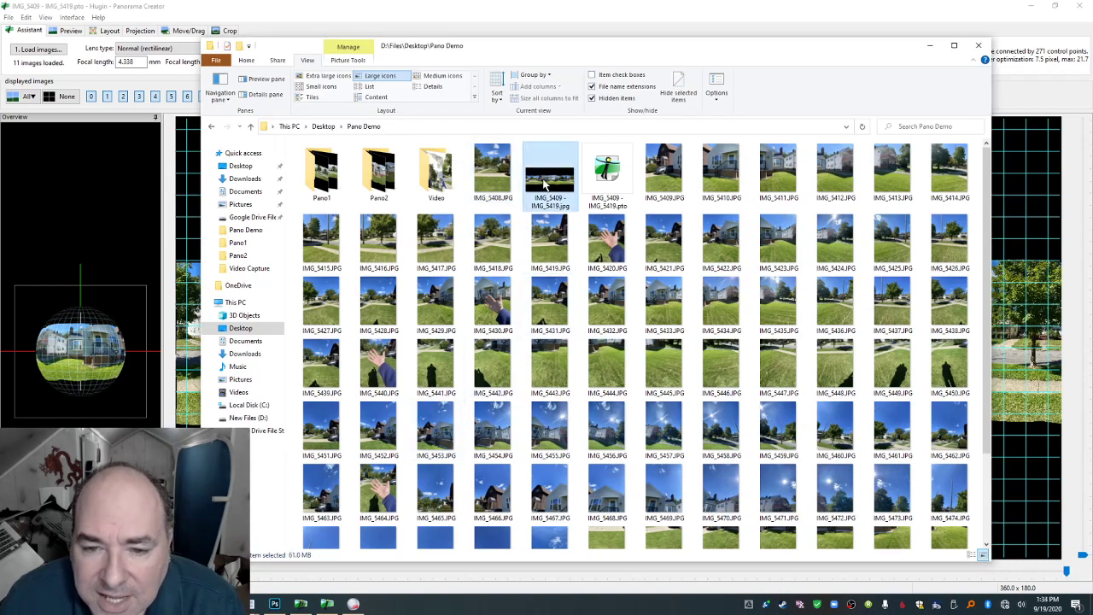
double_click(543, 182)
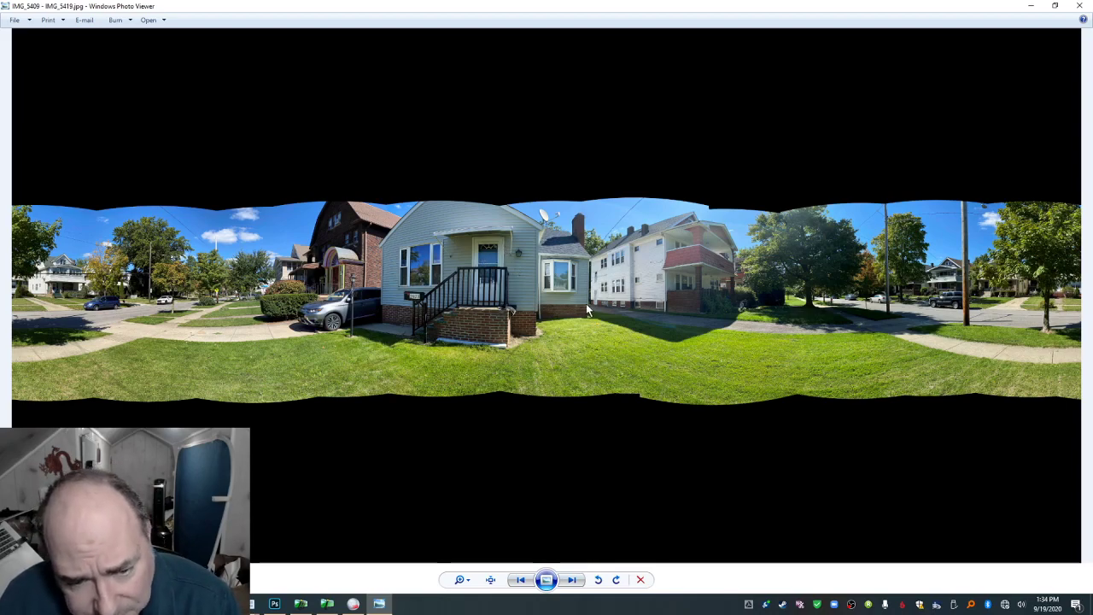
left_click(1079, 6)
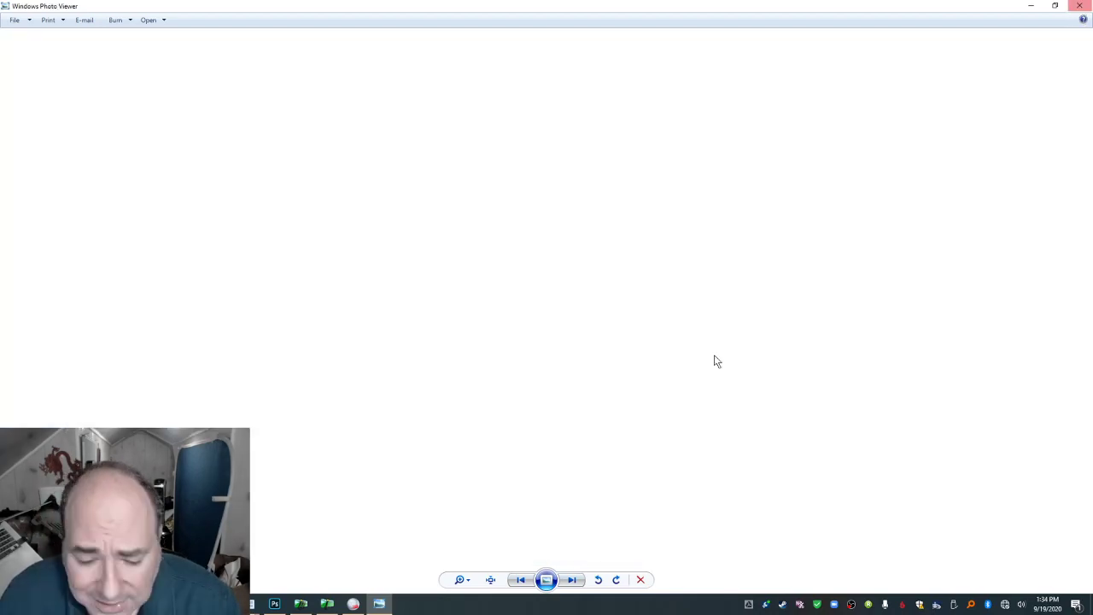
Switch to FSPViewer and open the panorama IMG_5409 - IMG_5419.jpg from the Pano Demo folder.
left_click(352, 604)
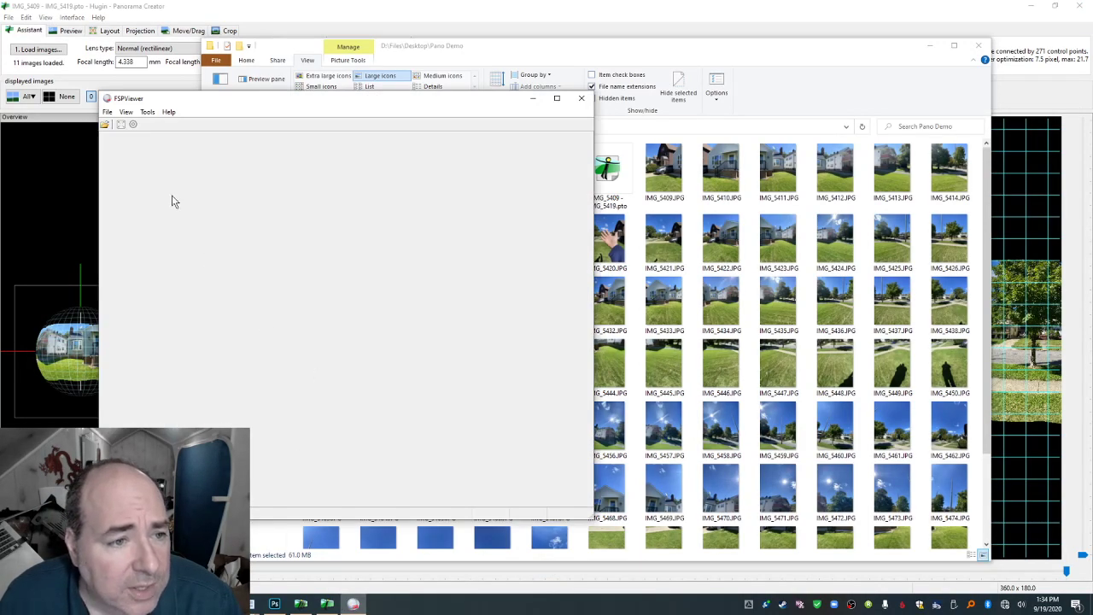
left_click(108, 111)
left_click(120, 124)
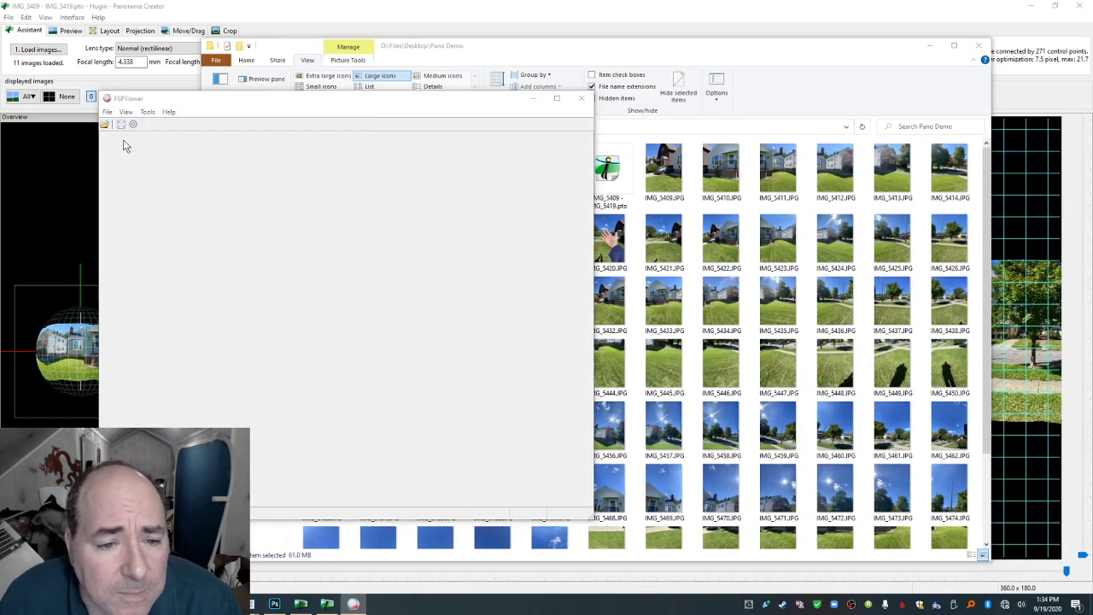
left_click(471, 214)
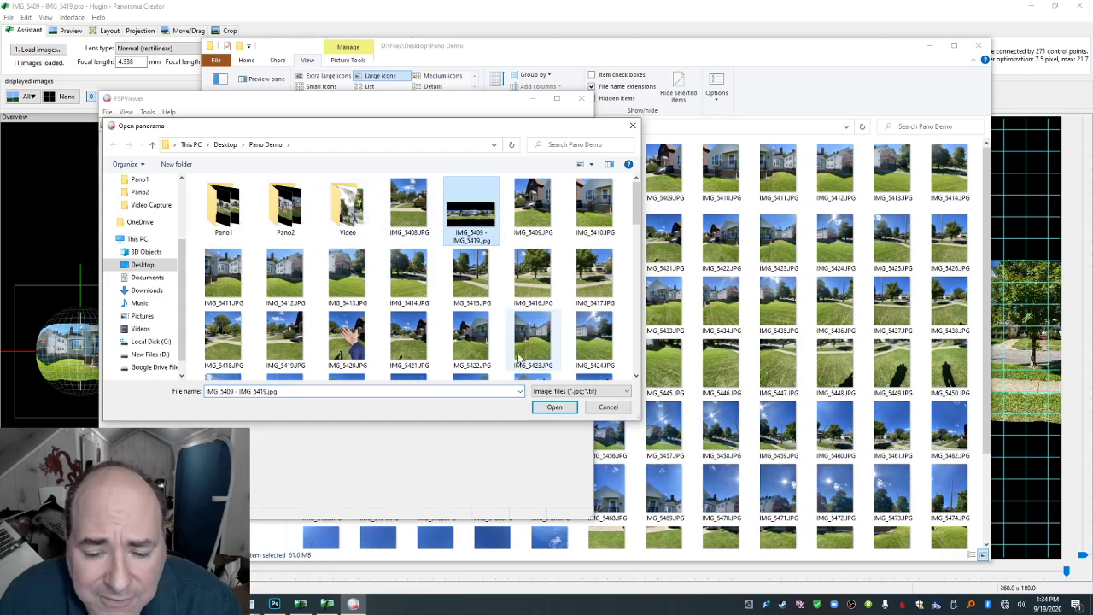
left_click(554, 407)
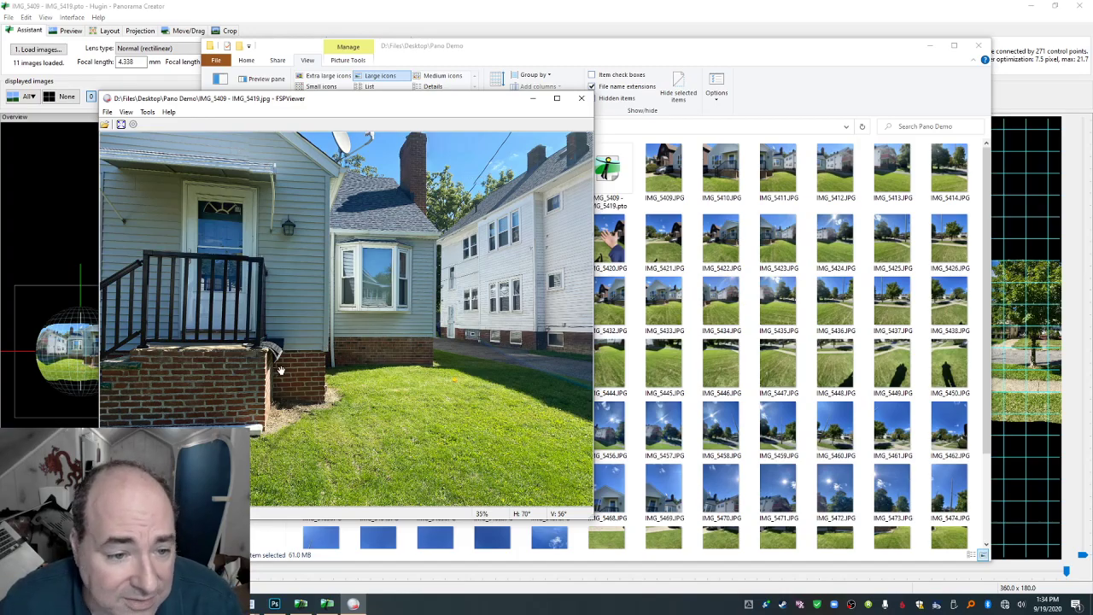
Look around the panorama in all directions, including the uncovered ground area, then close FSPViewer and return to Hugin.
left_click_drag(199, 308, 254, 305)
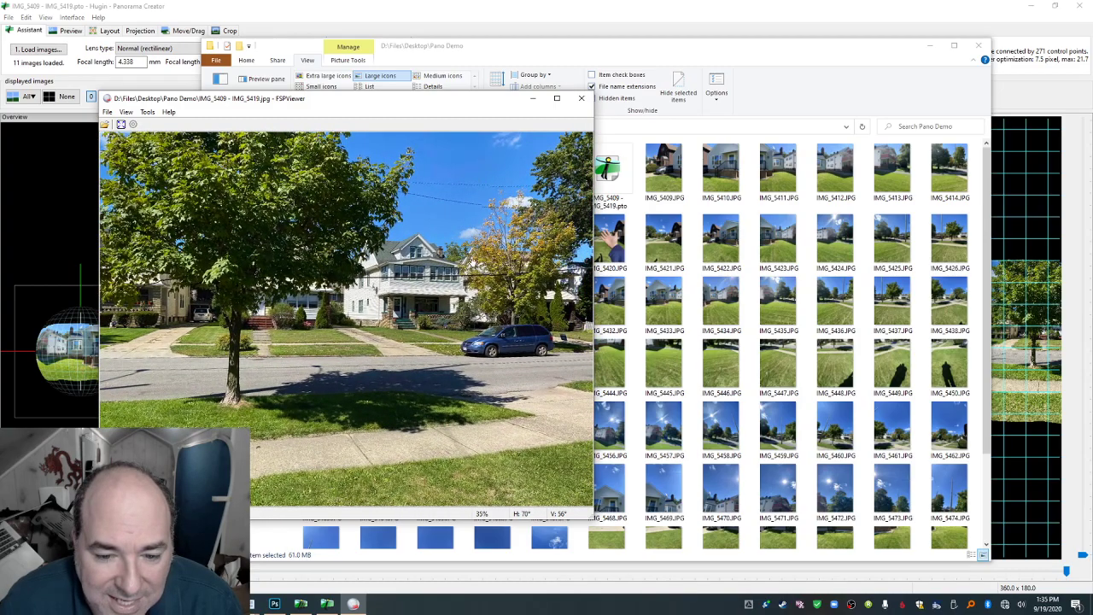
left_click_drag(498, 324, 499, 324)
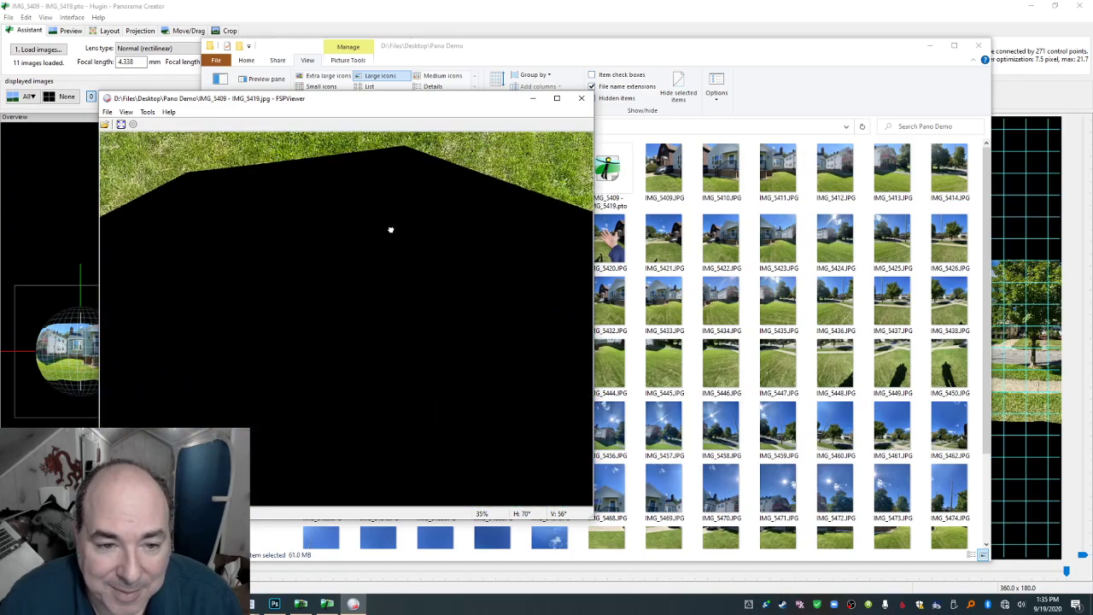
left_click_drag(290, 184, 422, 208)
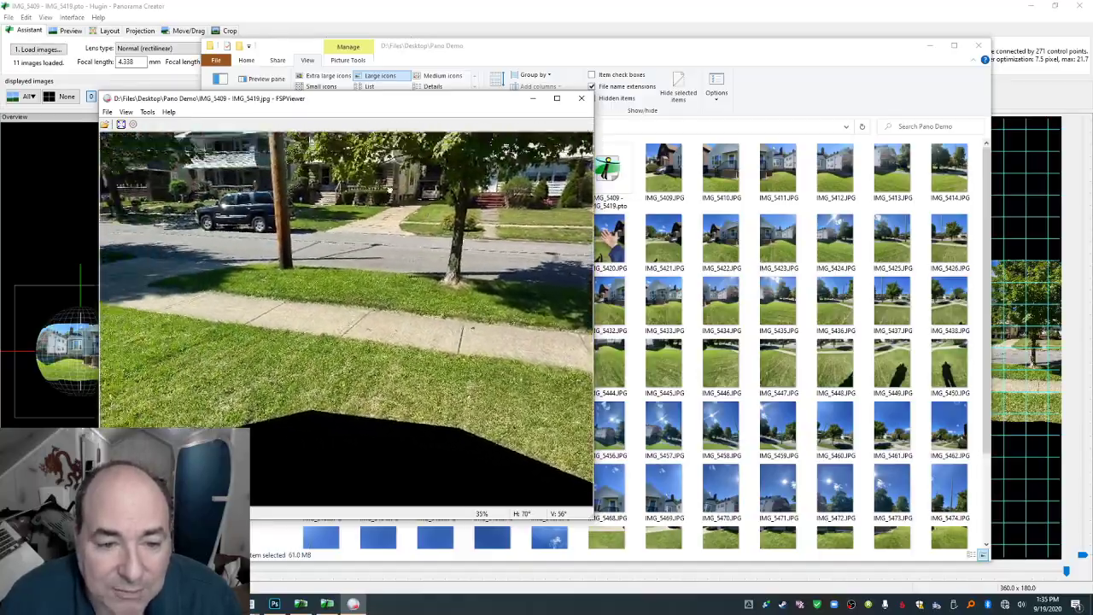
mouse_move(375, 193)
left_mouse_down()
mouse_move(421, 200)
mouse_move(368, 191)
left_mouse_up()
left_click_drag(350, 326, 411, 294)
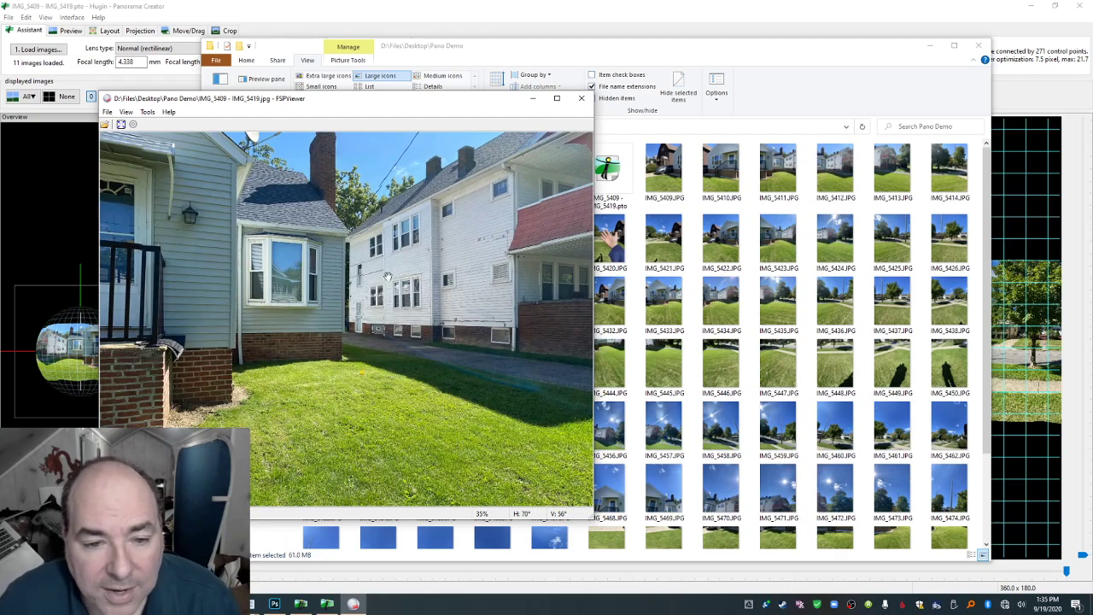
left_click_drag(359, 304, 329, 277)
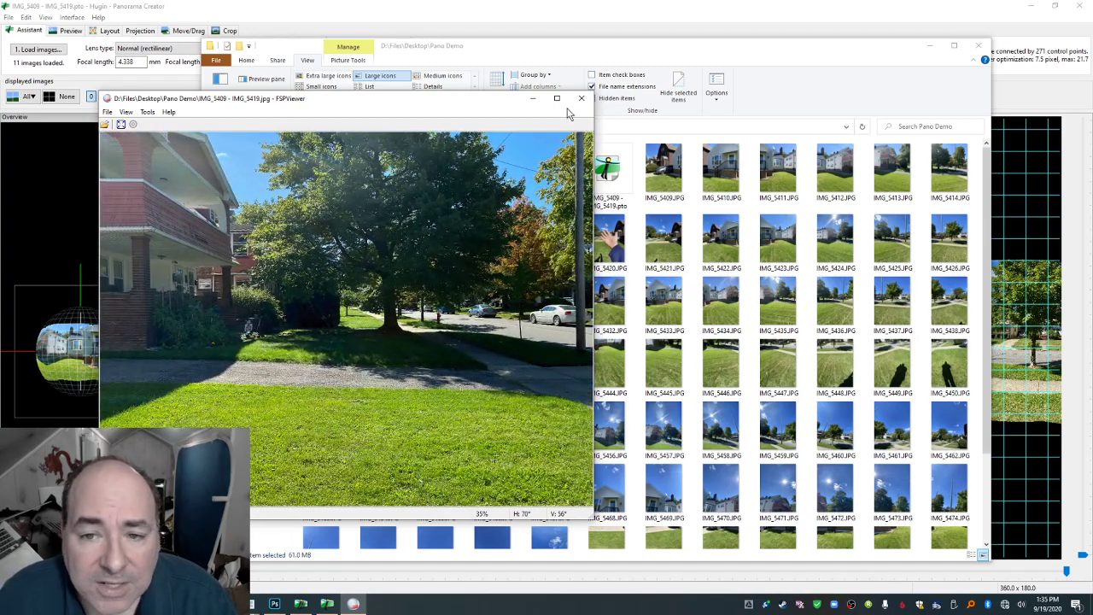
left_click(581, 98)
left_click(161, 15)
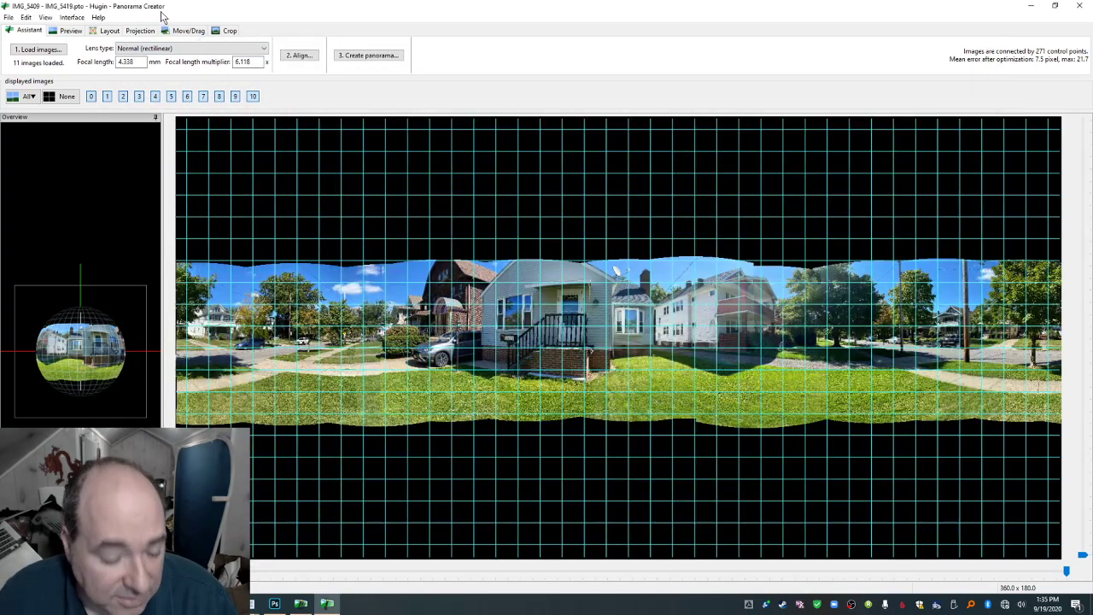
left_click(12, 18)
left_click(17, 42)
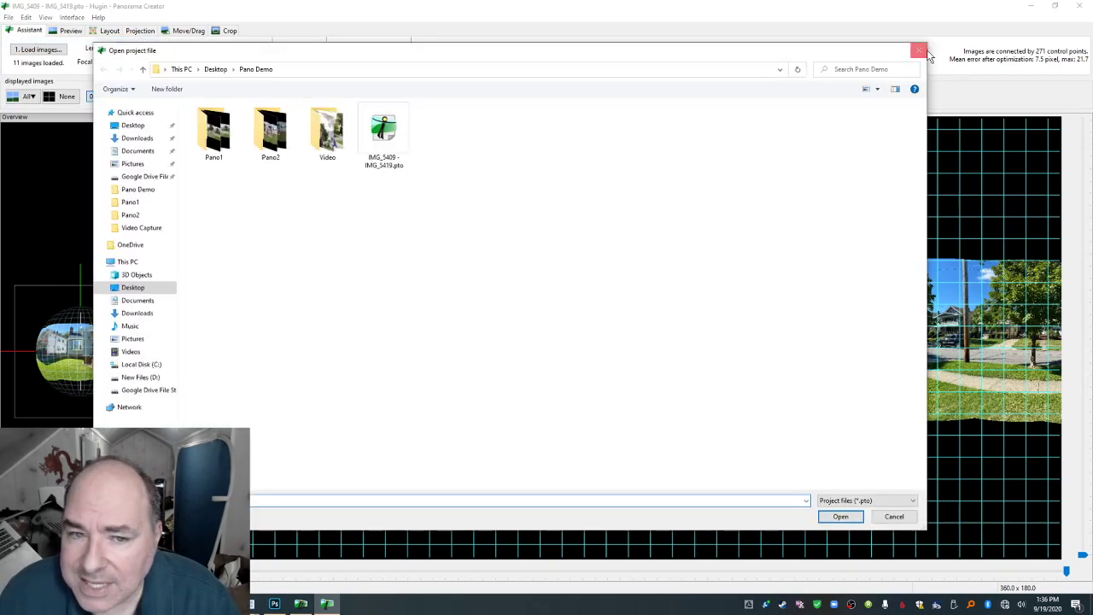
left_click(924, 56)
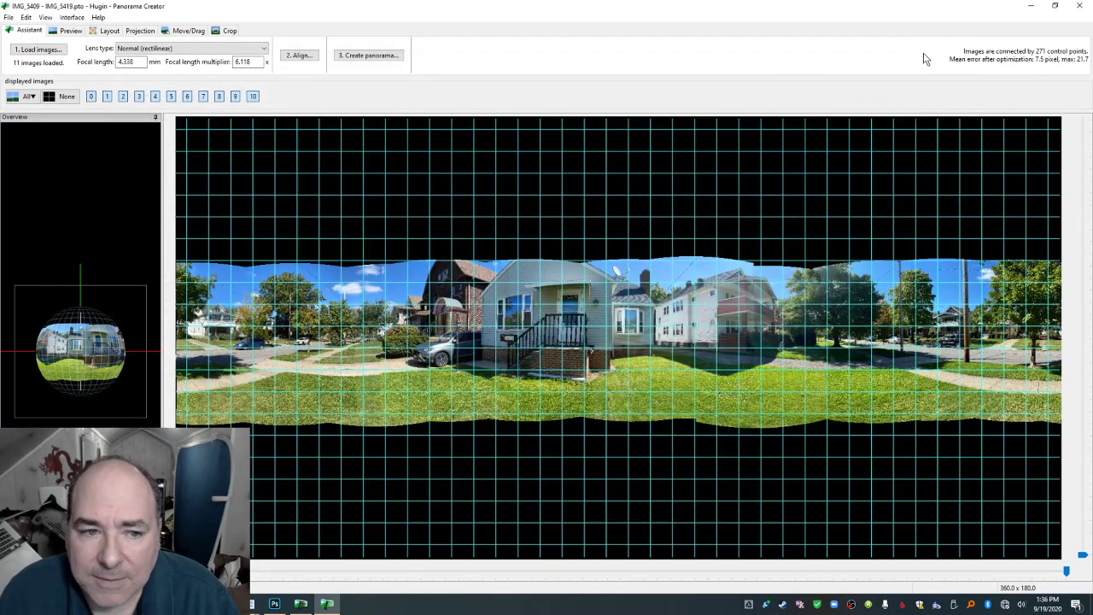
Start a new Hugin project and begin loading images from the Pano Demo folder.
left_click(8, 17)
left_click(13, 31)
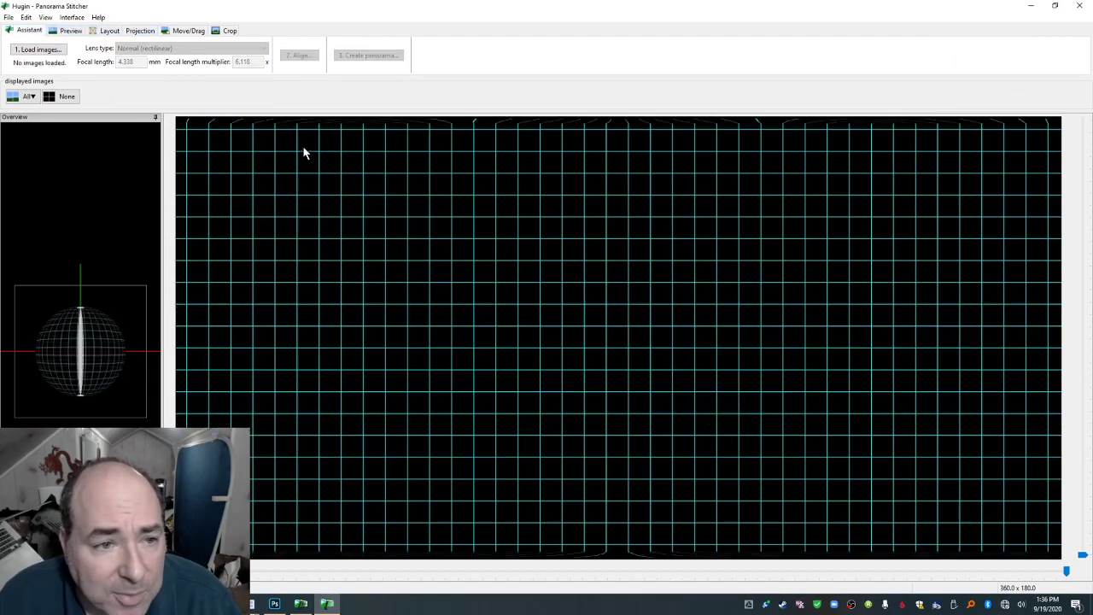
left_click(26, 51)
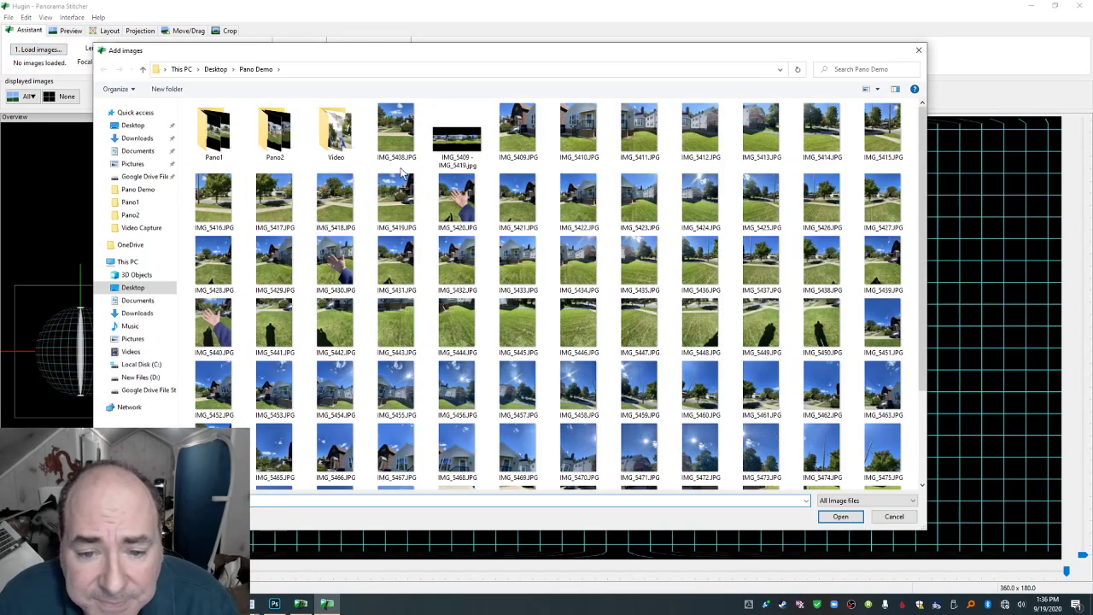
Examine which Pano Demo photos form each series by selecting the ranges IMG_5409–5419, IMG_5421–5429 and IMG_5431–5439.
left_click(518, 136)
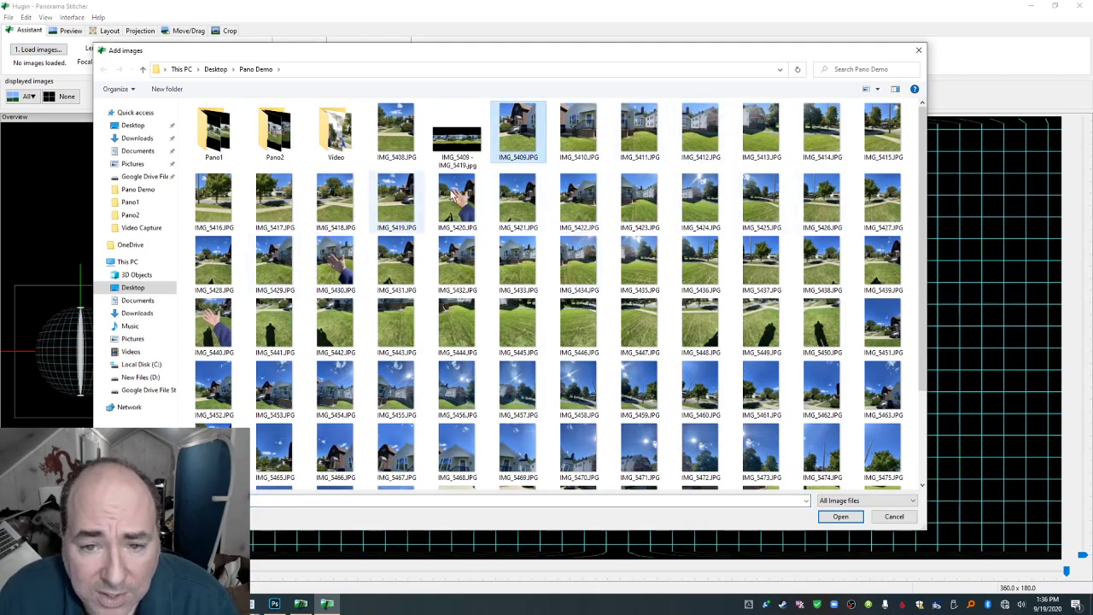
left_click(282, 273, "shift")
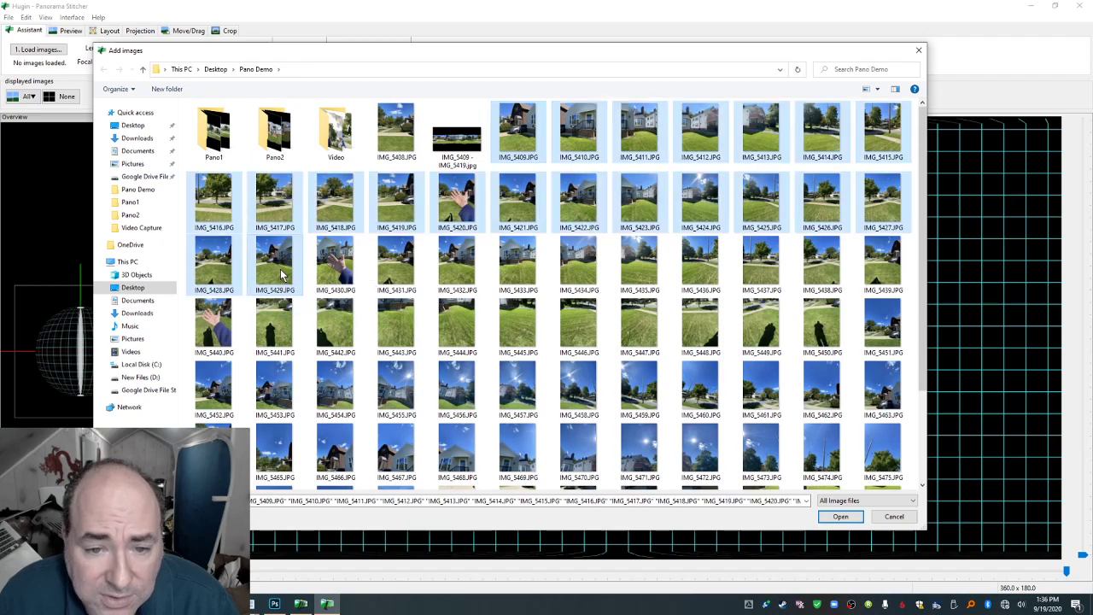
left_click(531, 201, "shift")
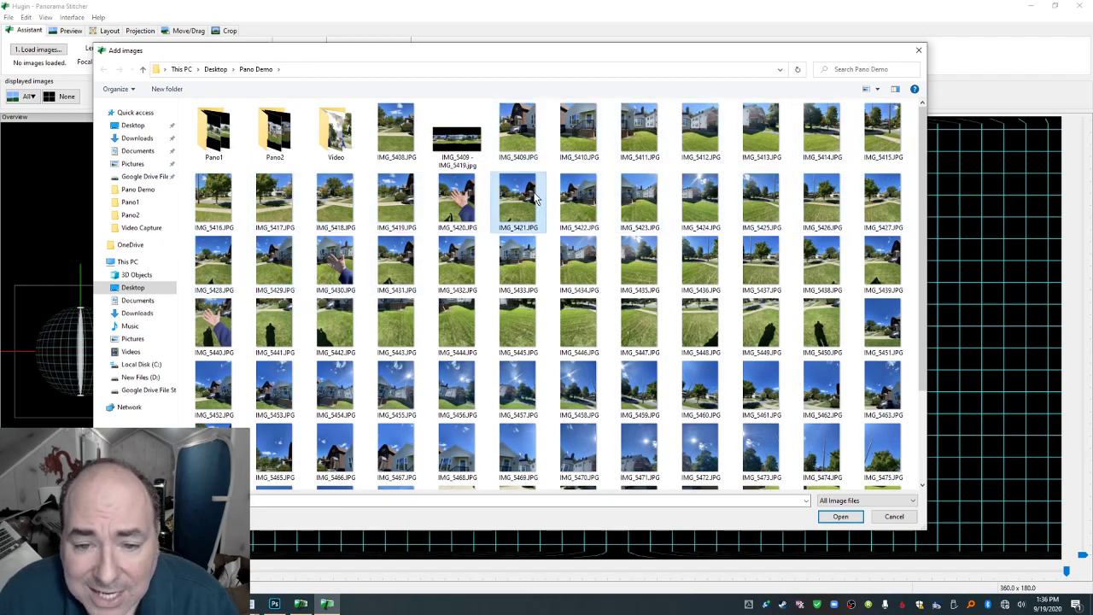
left_click(410, 202, "shift")
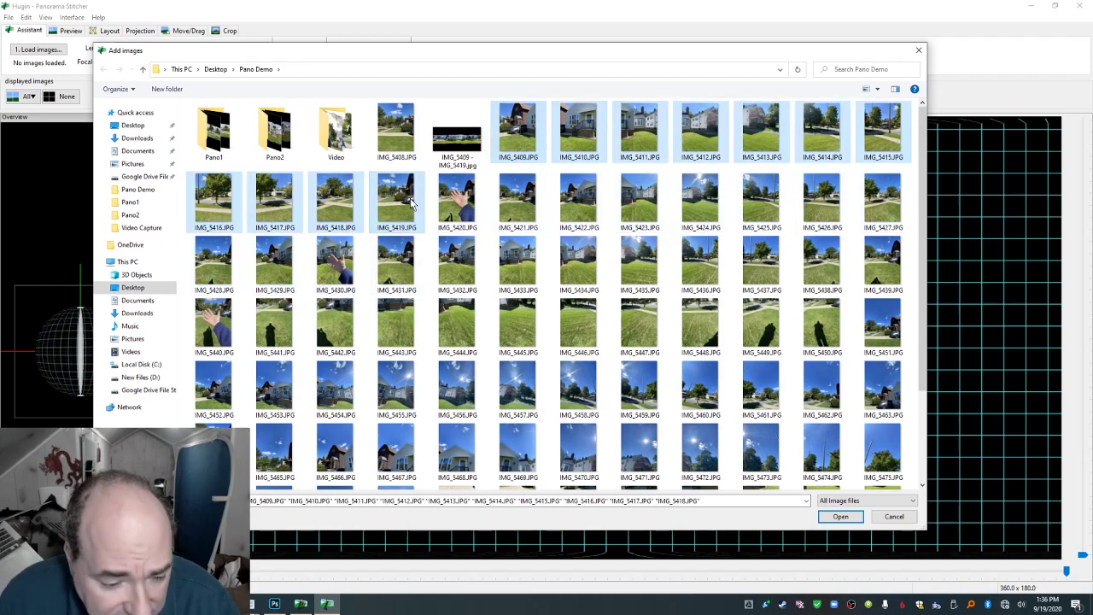
left_click(521, 199)
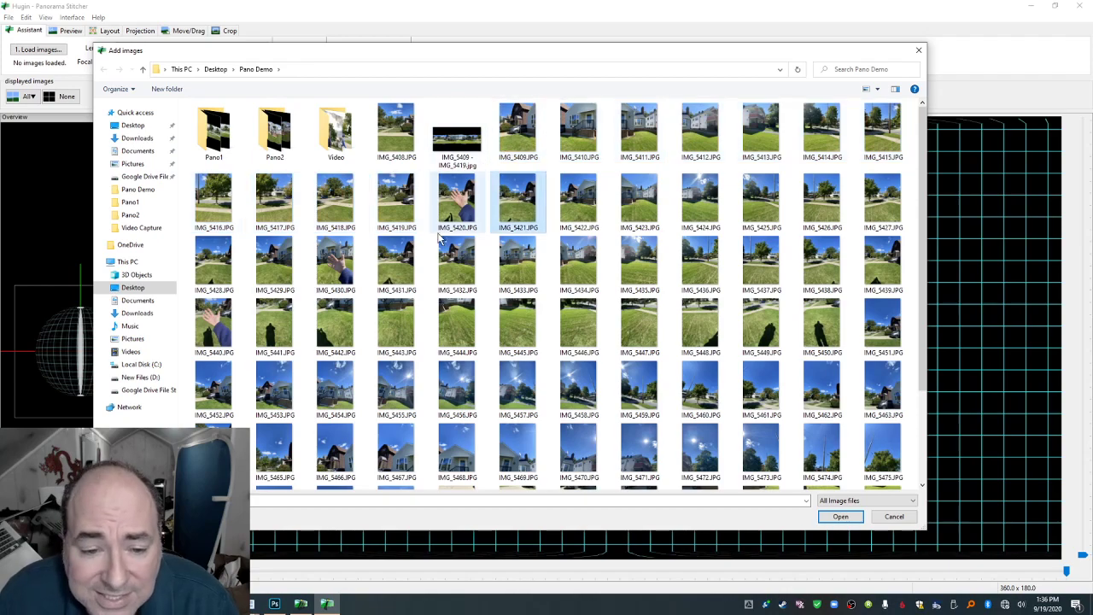
left_click(275, 265, "shift")
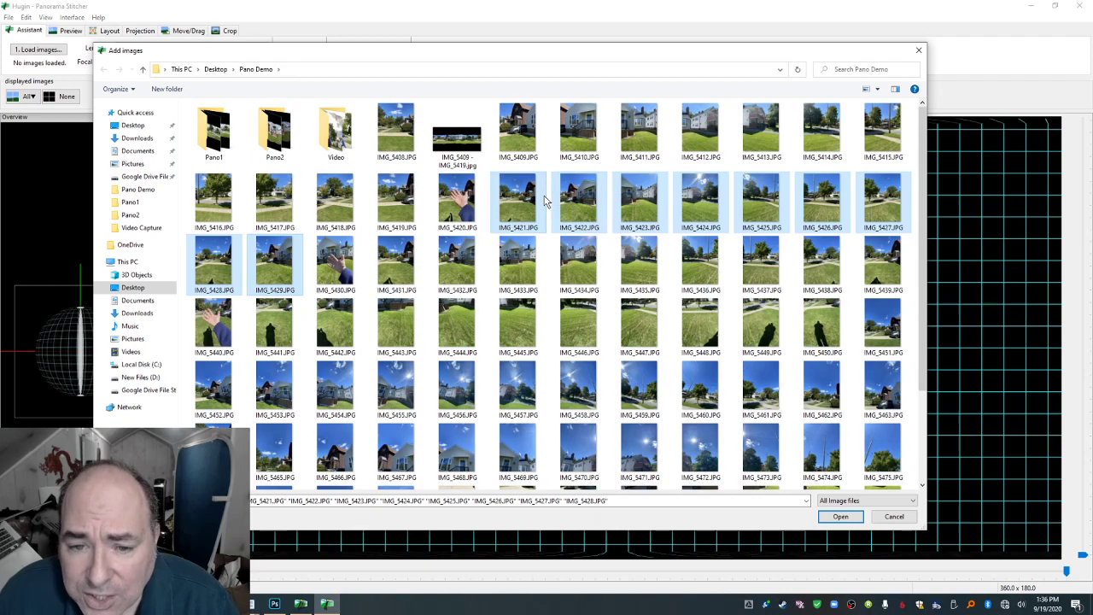
left_click(293, 267)
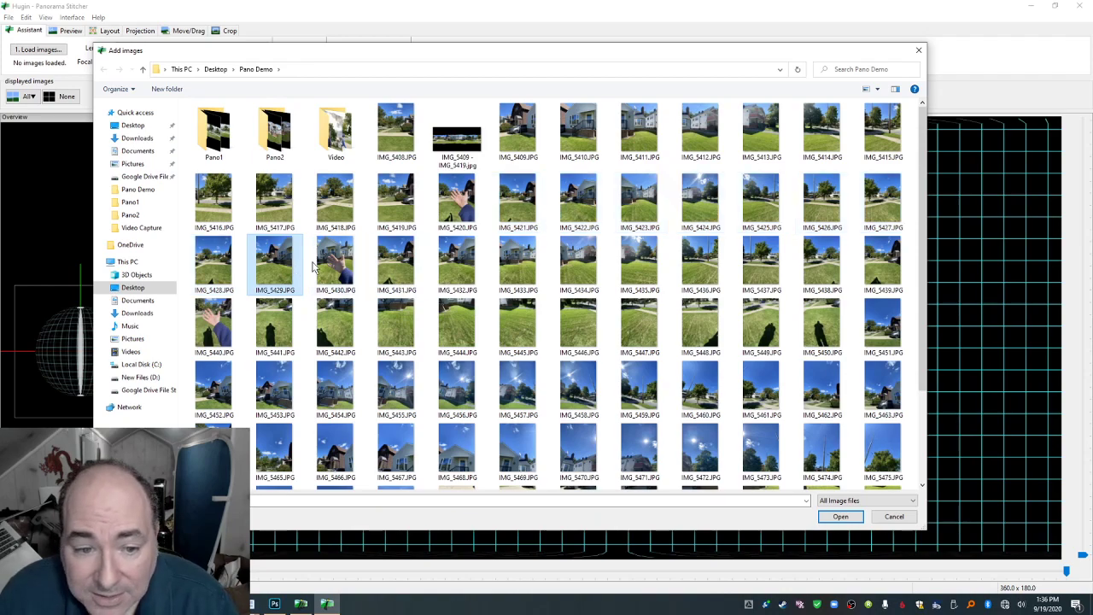
left_click(394, 267)
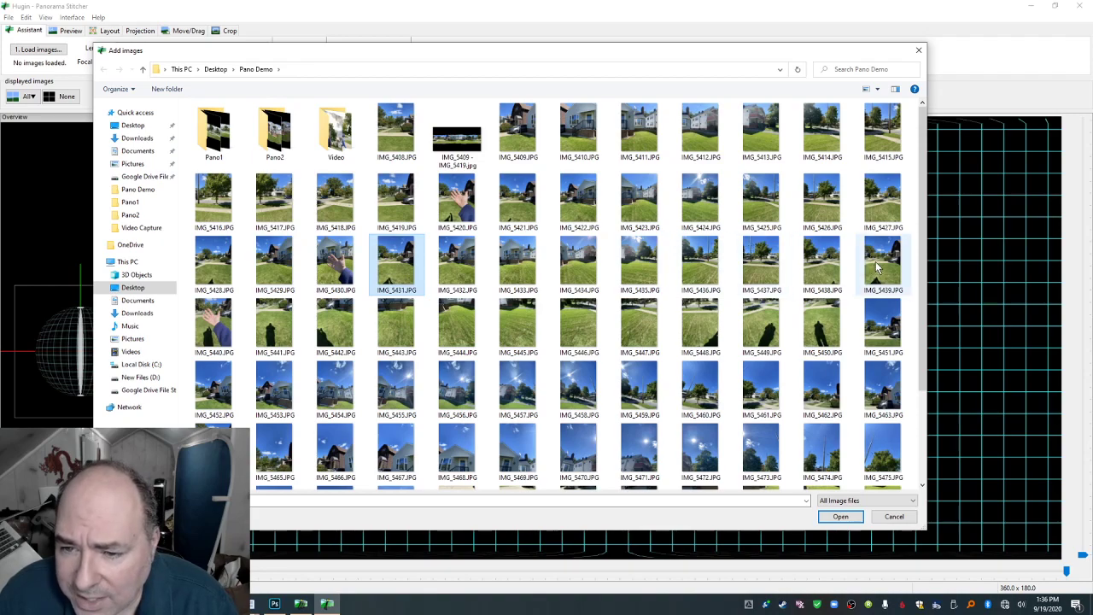
left_click(875, 268, "shift")
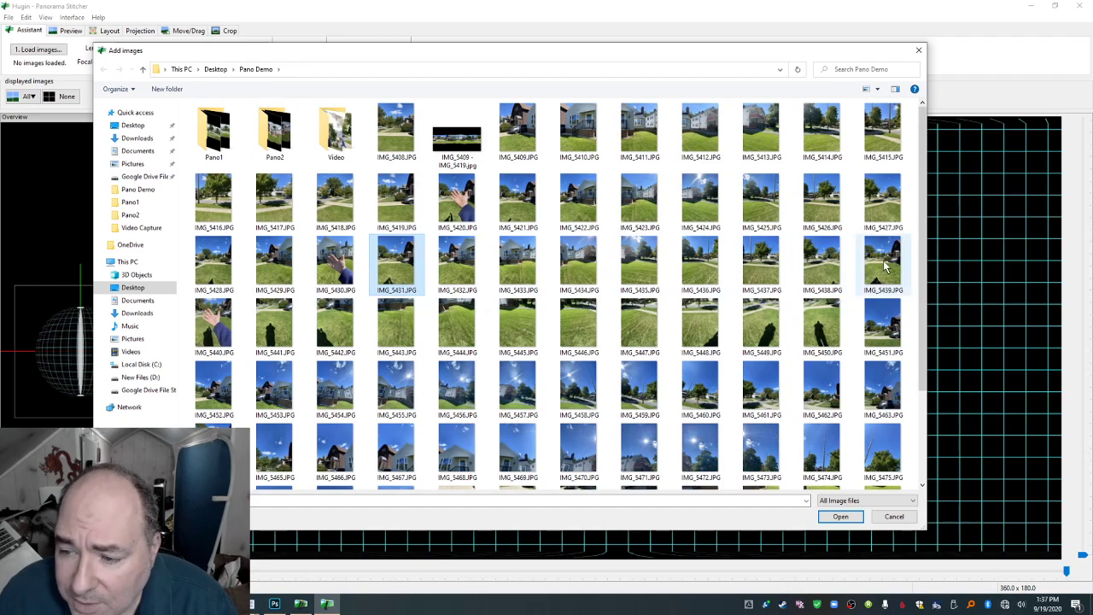
left_click(885, 268, "ctrl")
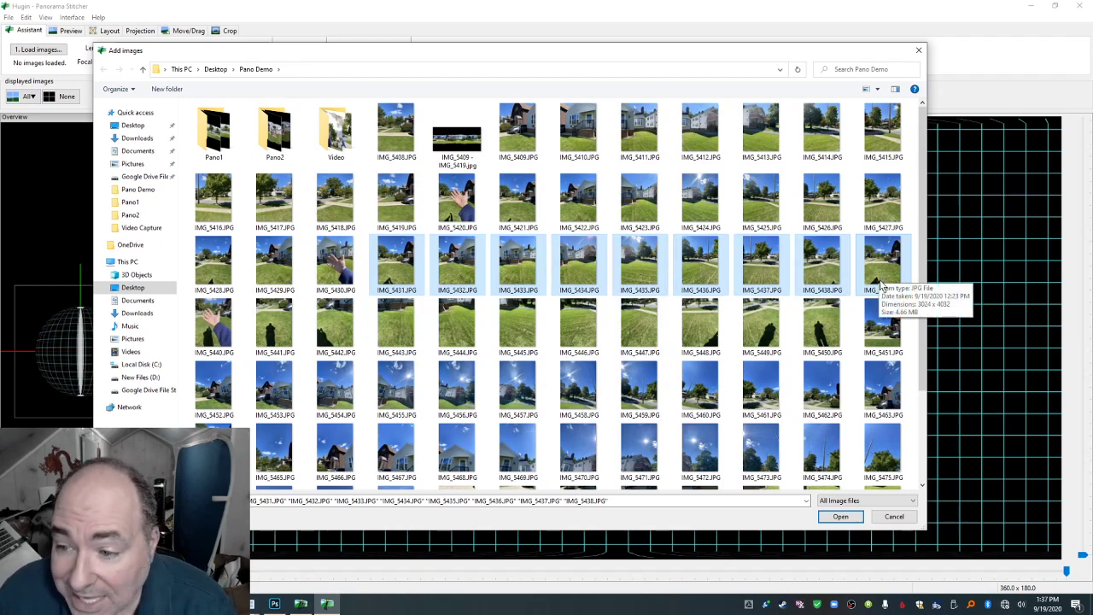
Load the photos IMG_5432.JPG through IMG_5439.JPG into the new project.
left_click(467, 269)
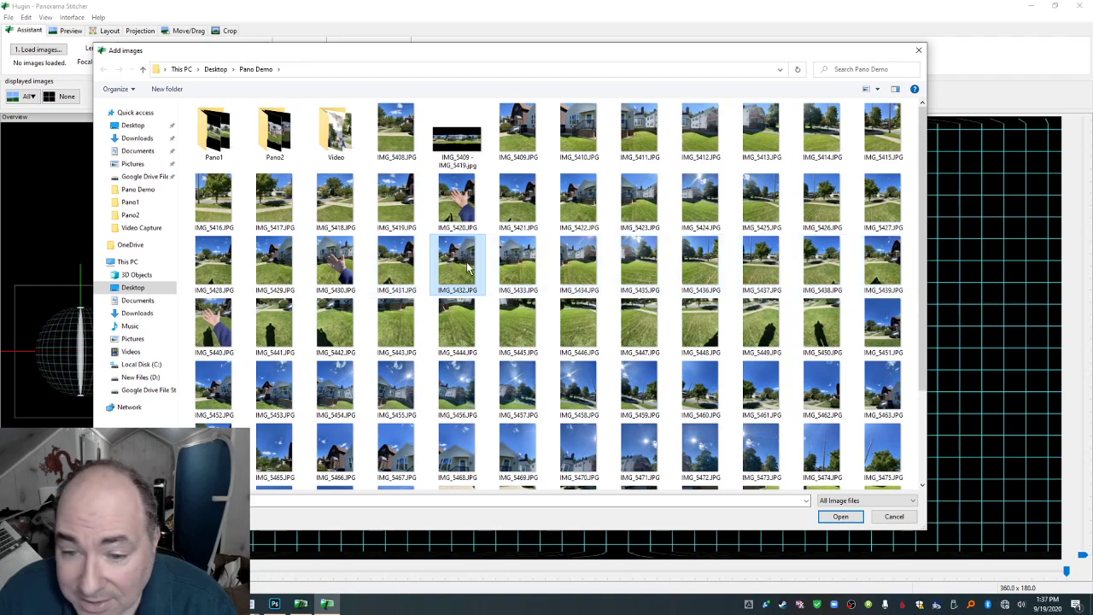
left_click(884, 265, "shift")
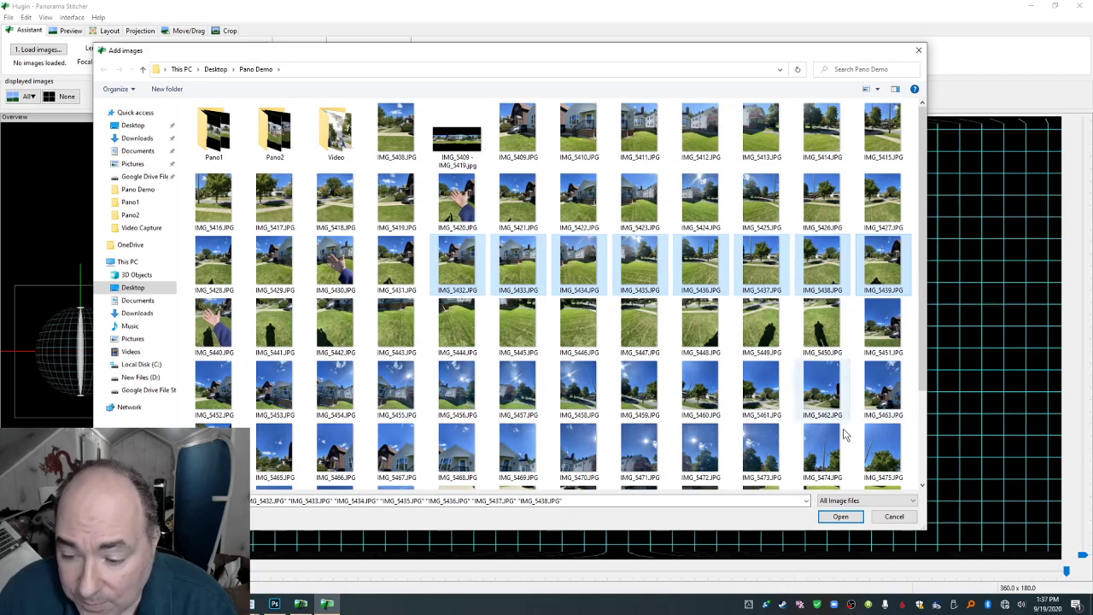
left_click(839, 516)
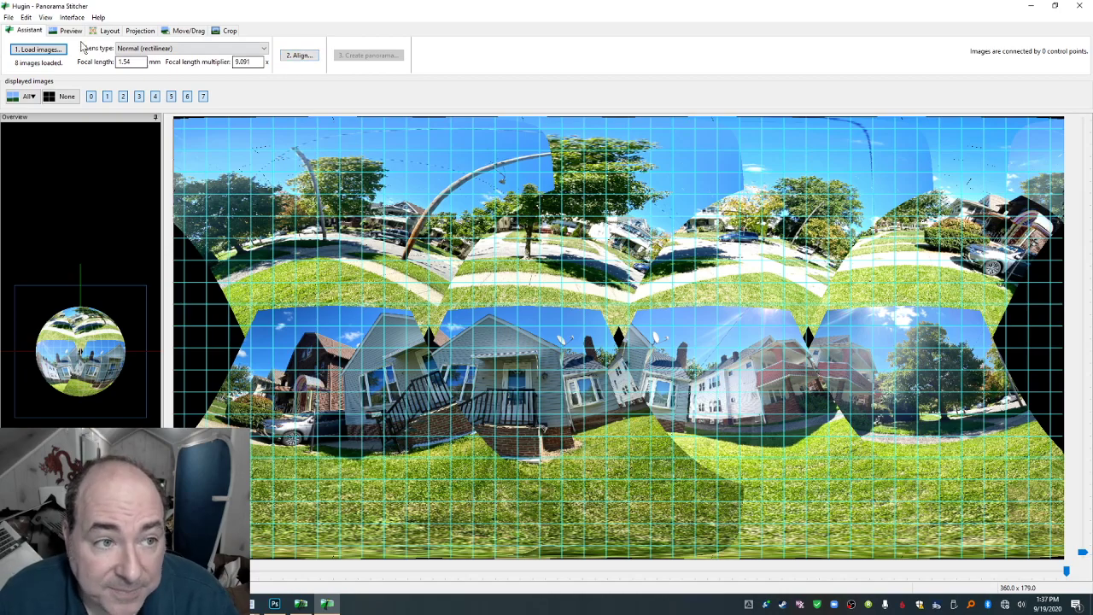
From the image layout, open the overlapping pair IMG_5432 and IMG_5436 in the control points editor and maximize its window.
left_click(107, 31)
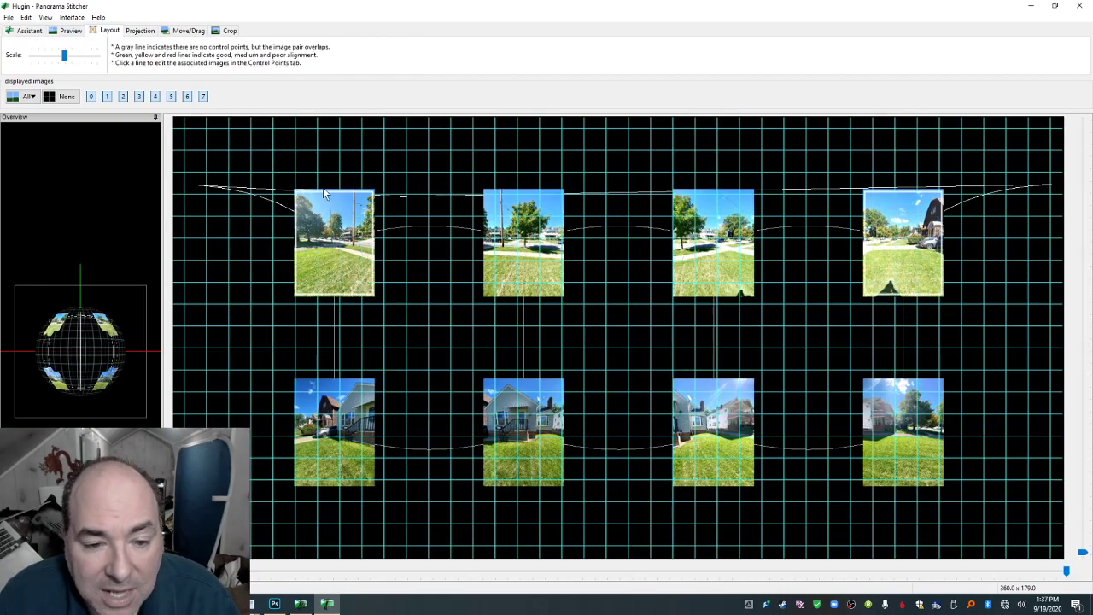
left_click(334, 247)
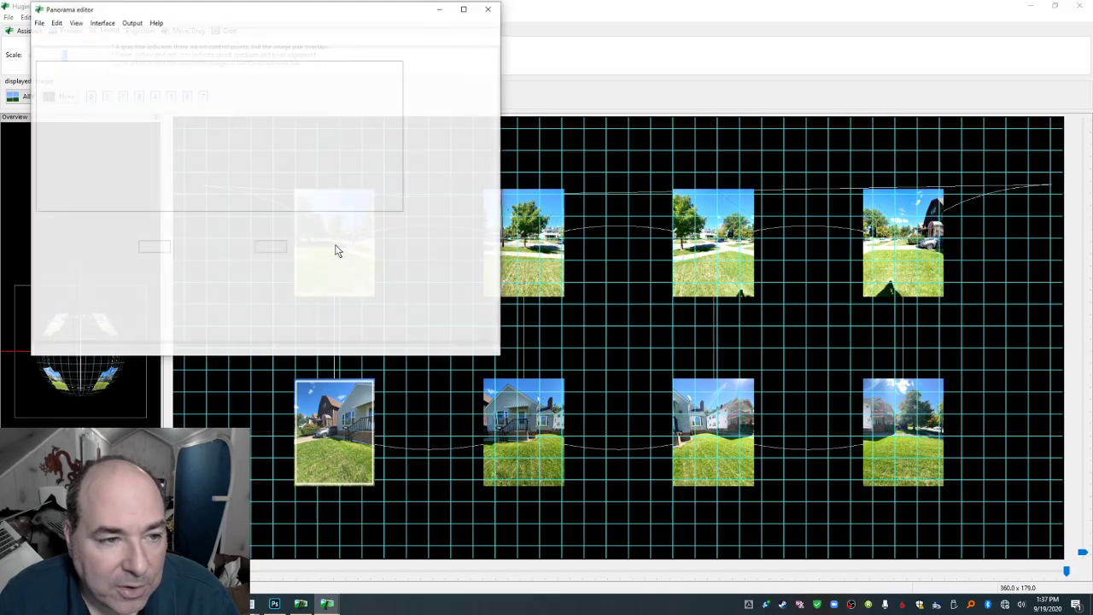
left_click_drag(273, 15, 497, 57)
left_click_drag(754, 425, 803, 469)
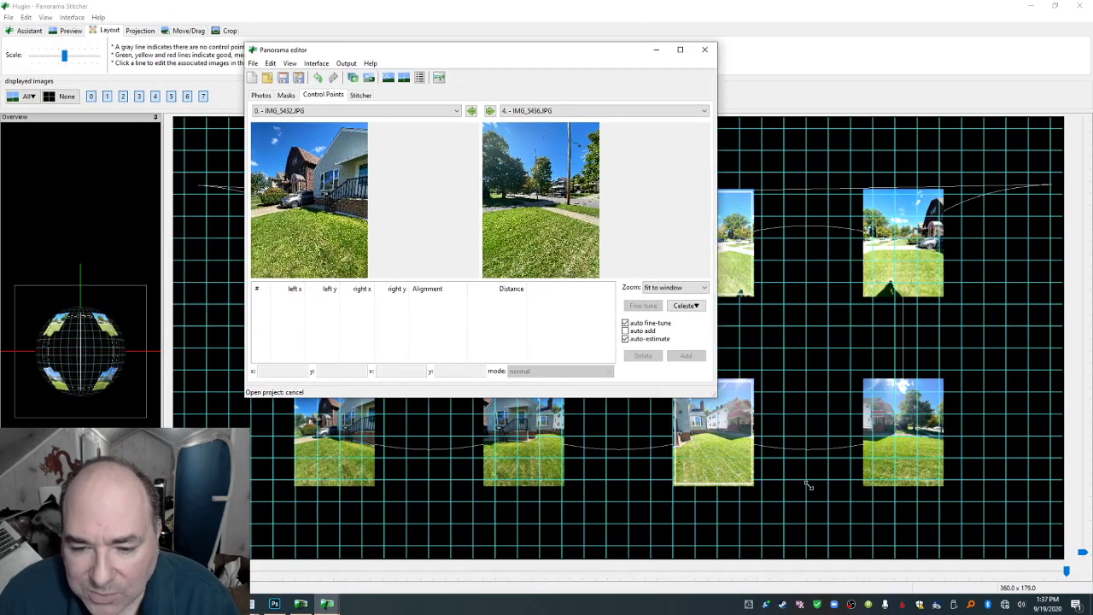
left_click(771, 49)
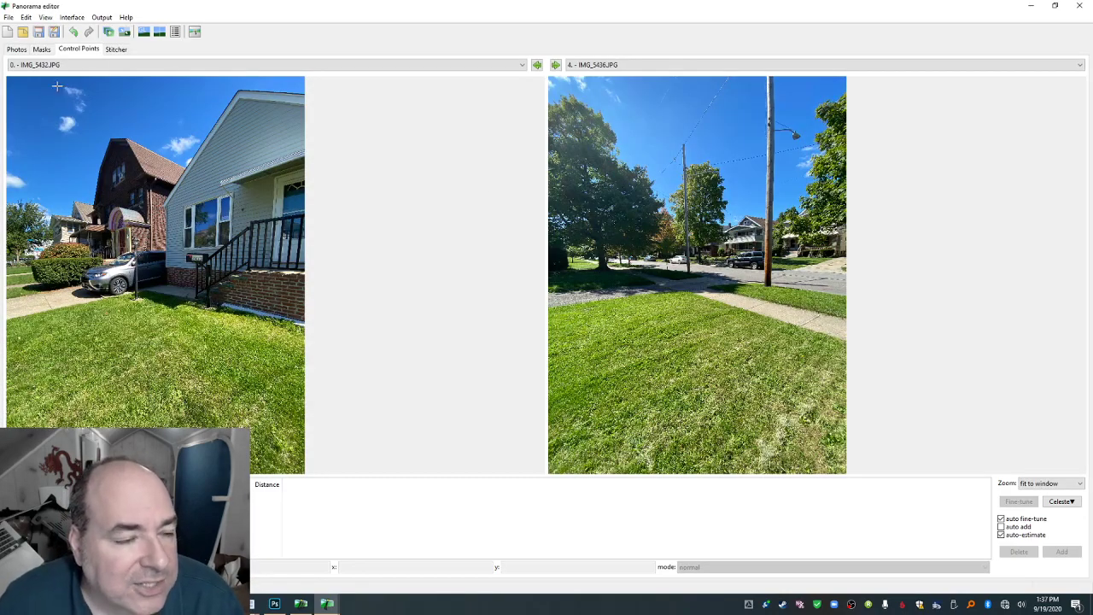
Change the second photo of the control point pair to IMG_5433.JPG, keeping IMG_5432.JPG as the first.
left_click(589, 67)
scroll(591, 81, "up", 1)
left_click(591, 74)
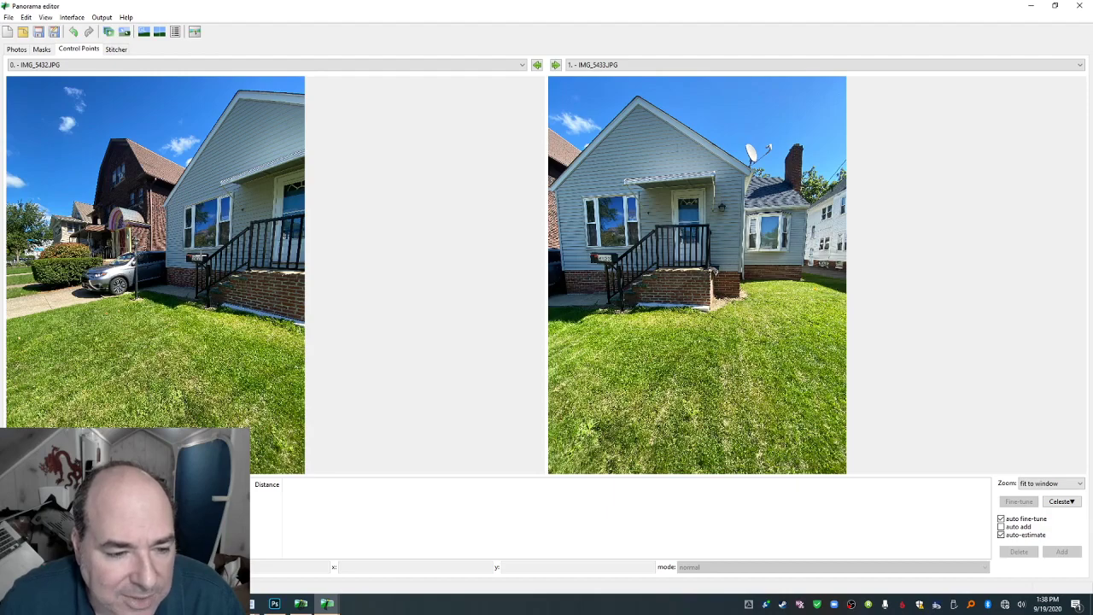
Add a control point pair for IMG_5432 and IMG_5433 at the upper right corner of the mailbox's number plate.
left_click(199, 257)
left_click_drag(273, 276, 282, 270)
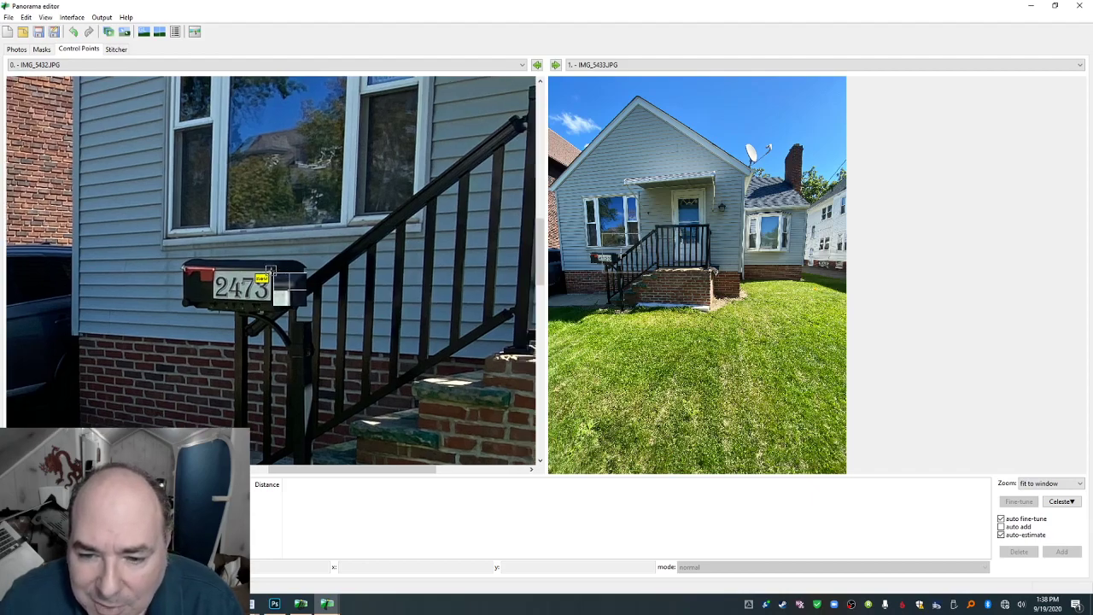
left_click(607, 256)
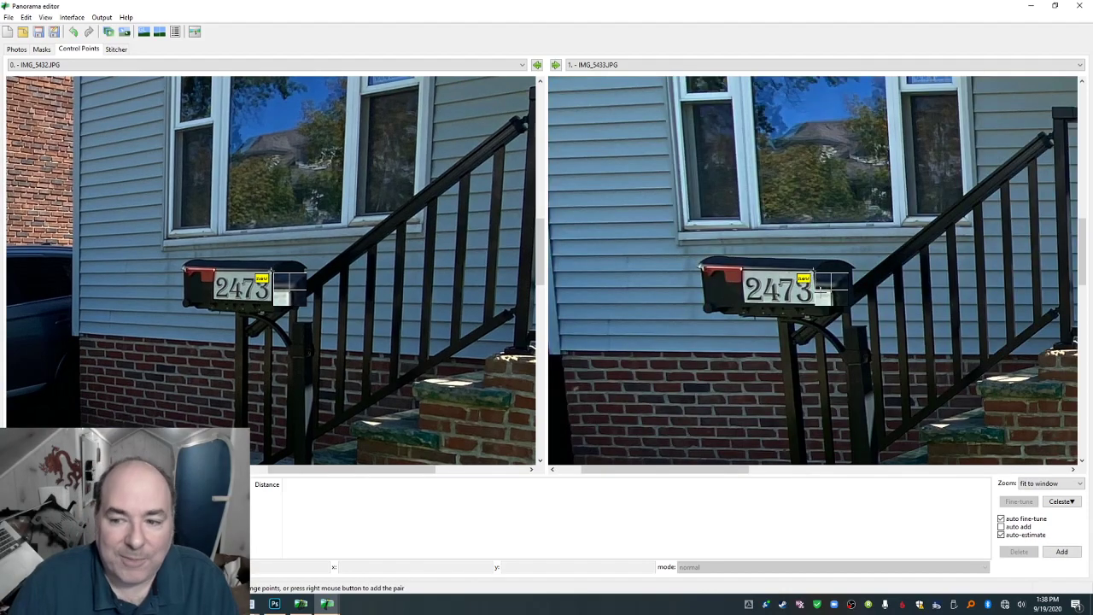
left_click(1060, 552)
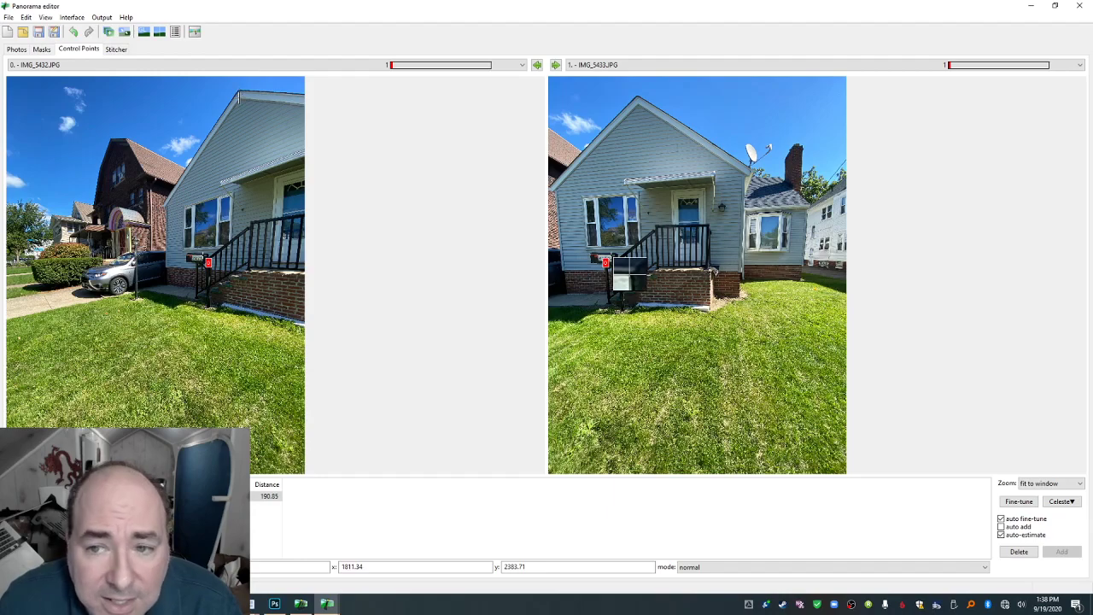
Add a control point pair for IMG_5432 and IMG_5433 beneath the peak of the front gable, where the white trim boards meet the siding.
left_click(237, 101)
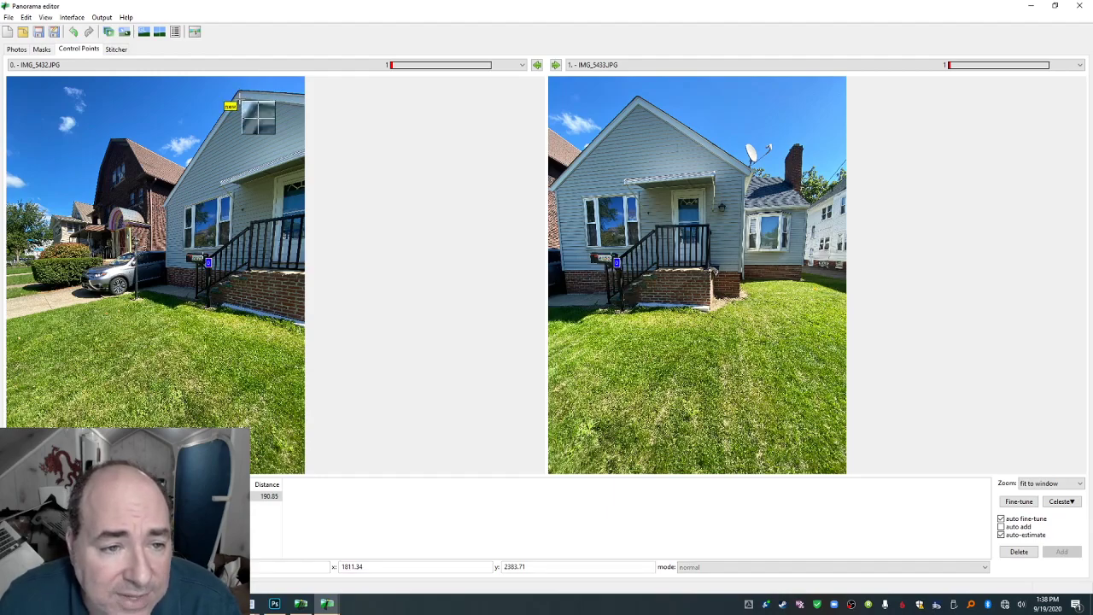
left_click_drag(271, 198, 271, 193)
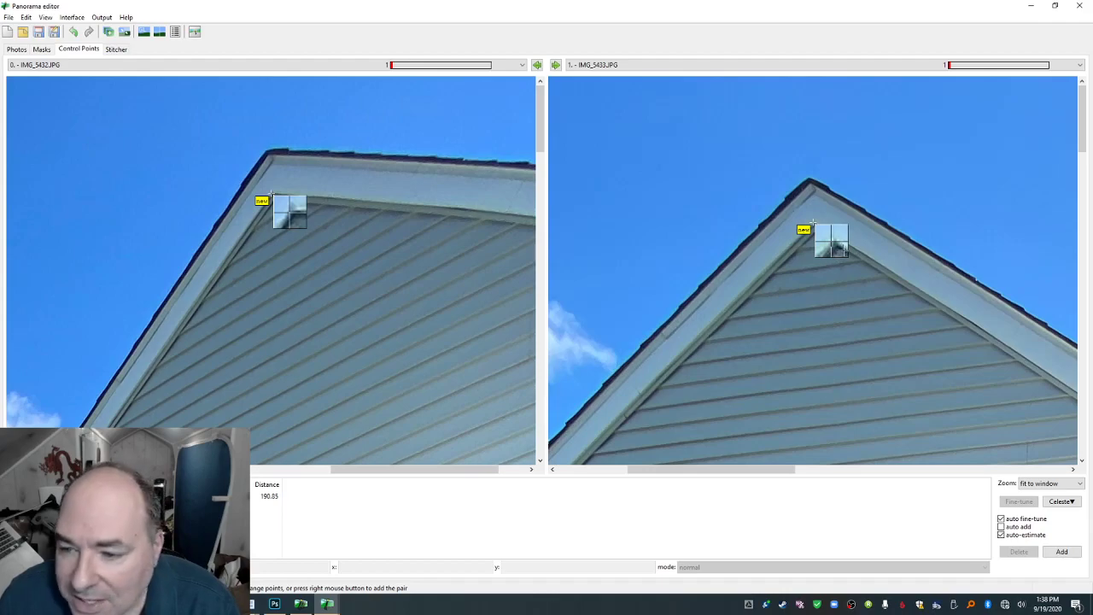
left_click(1063, 552)
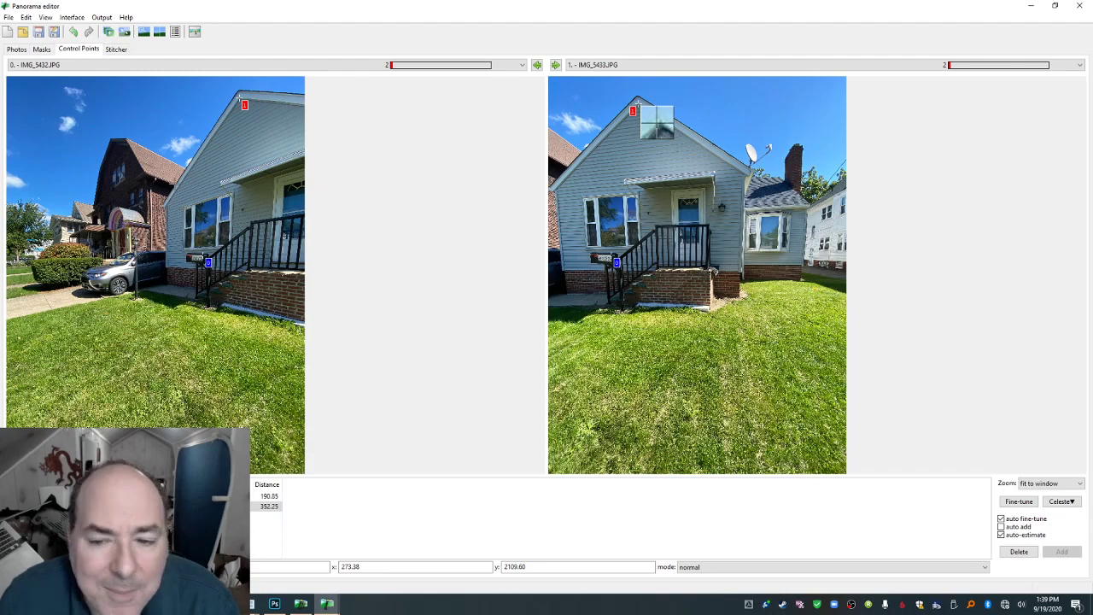
Add a control point pair for IMG_5432 and IMG_5433 where the brick neighbour's eave meets the front house's roof edge.
left_click(639, 104)
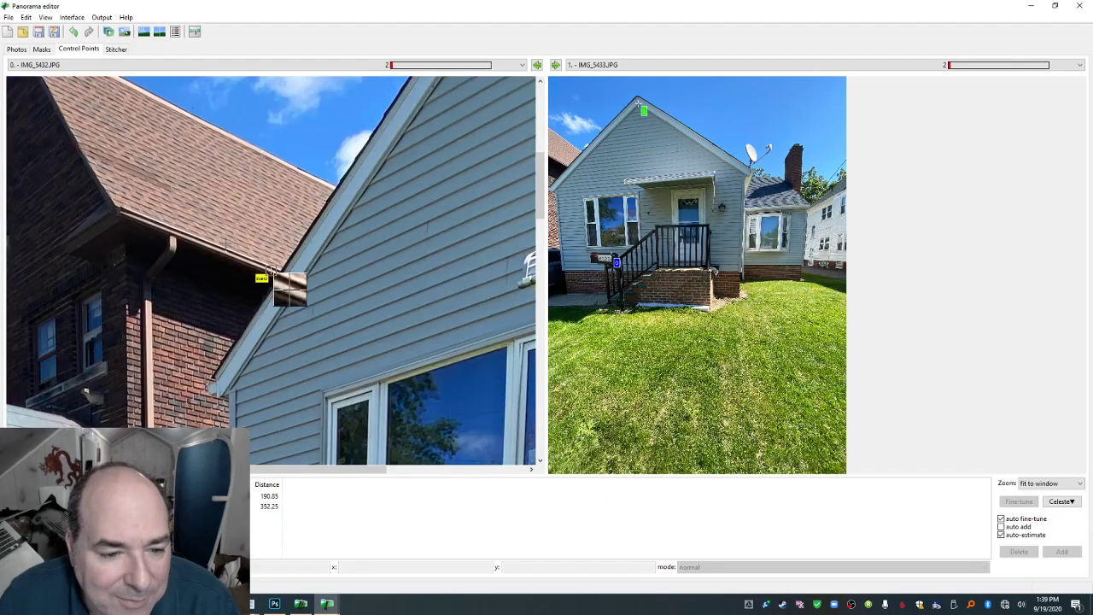
left_click_drag(282, 279, 280, 274)
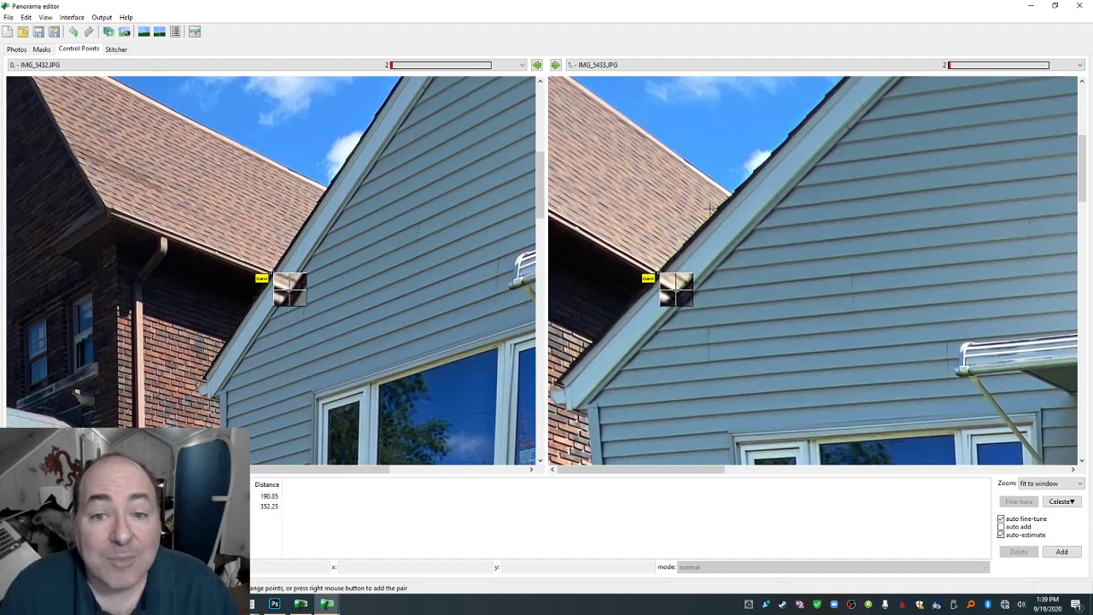
left_click(1060, 552)
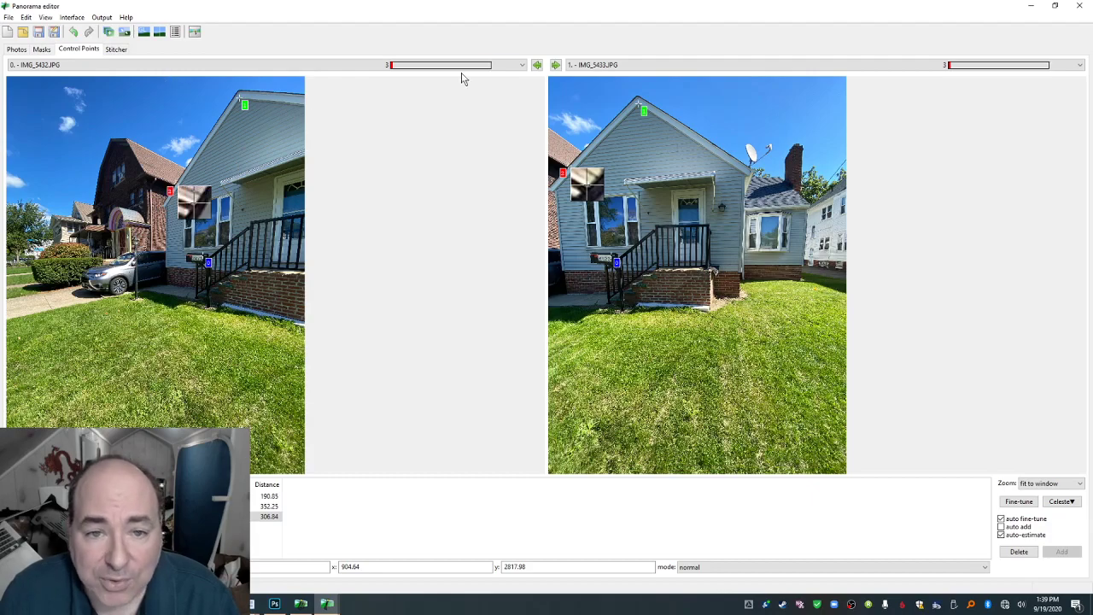
Advance to the pair IMG_5433 and IMG_5434 and add a control point pair at the upper right corner of the bay window's centre pane.
left_click(555, 66)
left_click(555, 66)
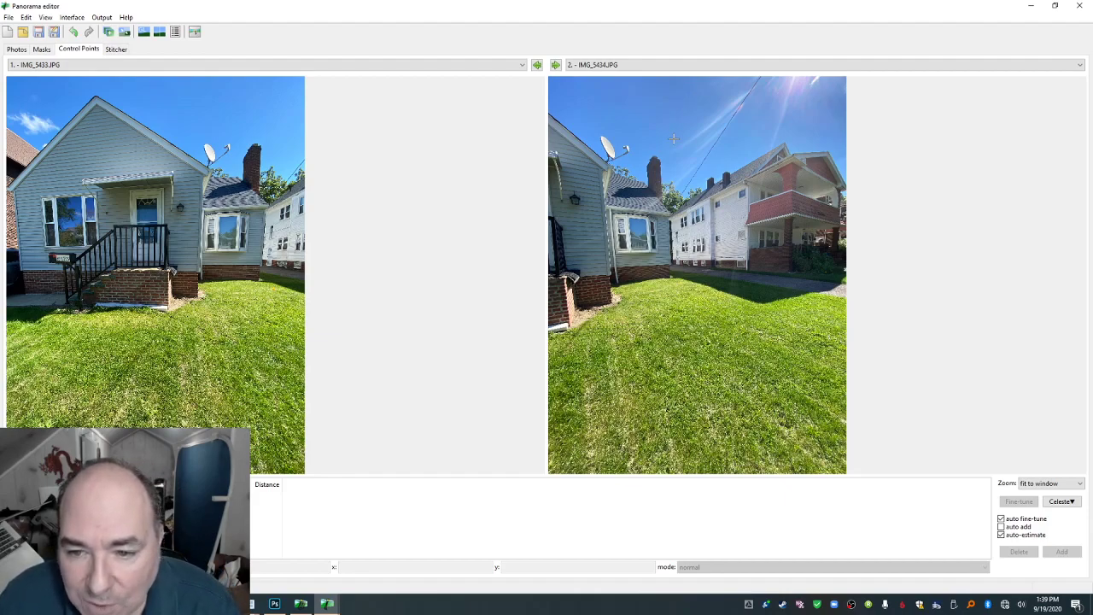
left_click(227, 224)
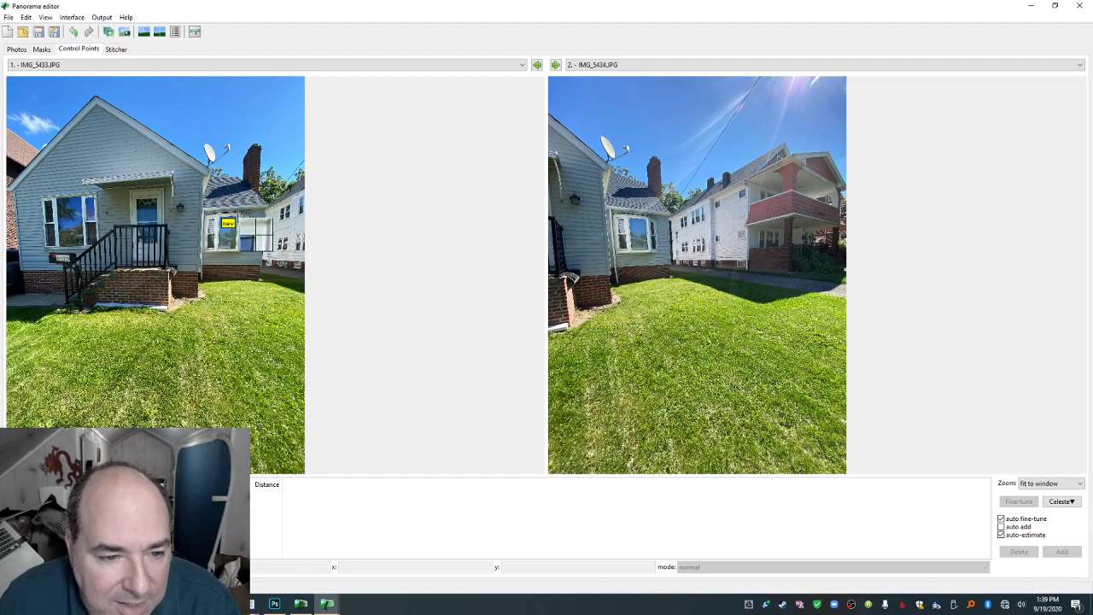
left_click_drag(272, 271, 271, 270)
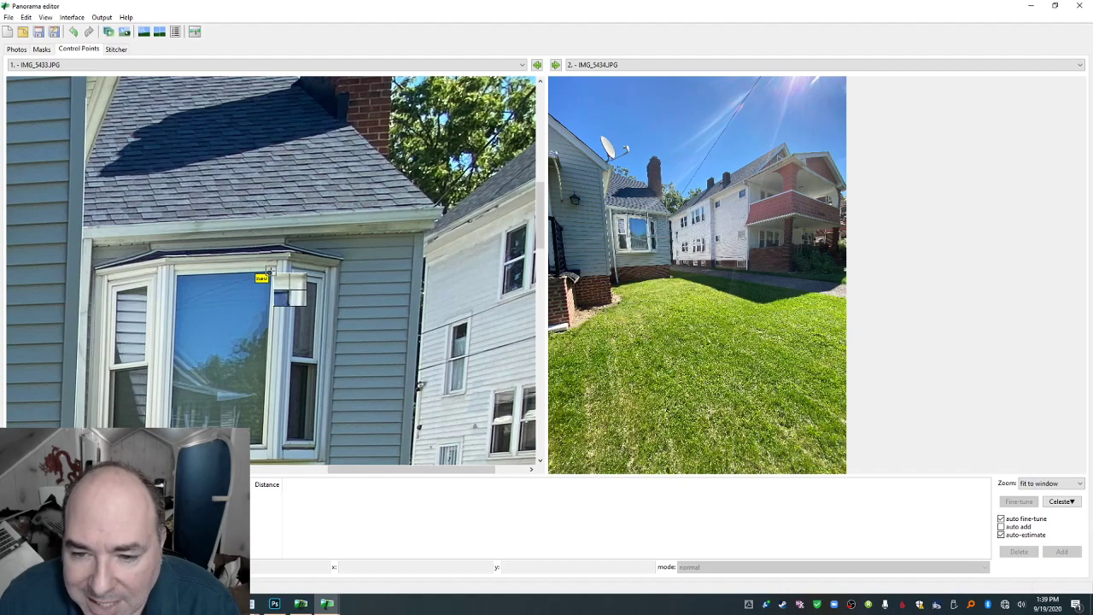
left_click(643, 224)
left_click_drag(814, 270, 815, 268)
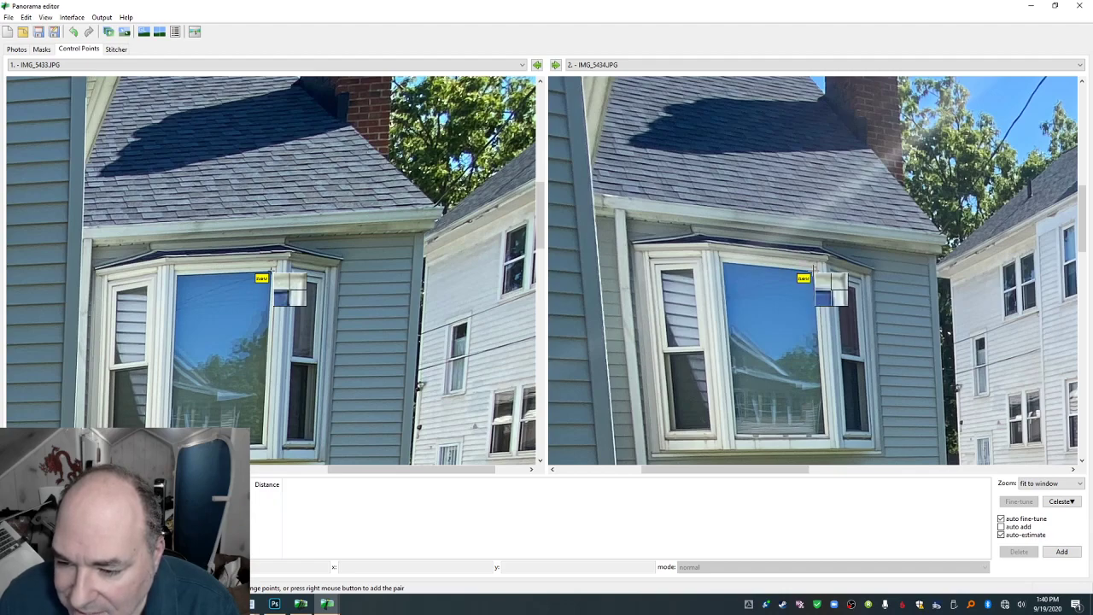
left_click(1061, 550)
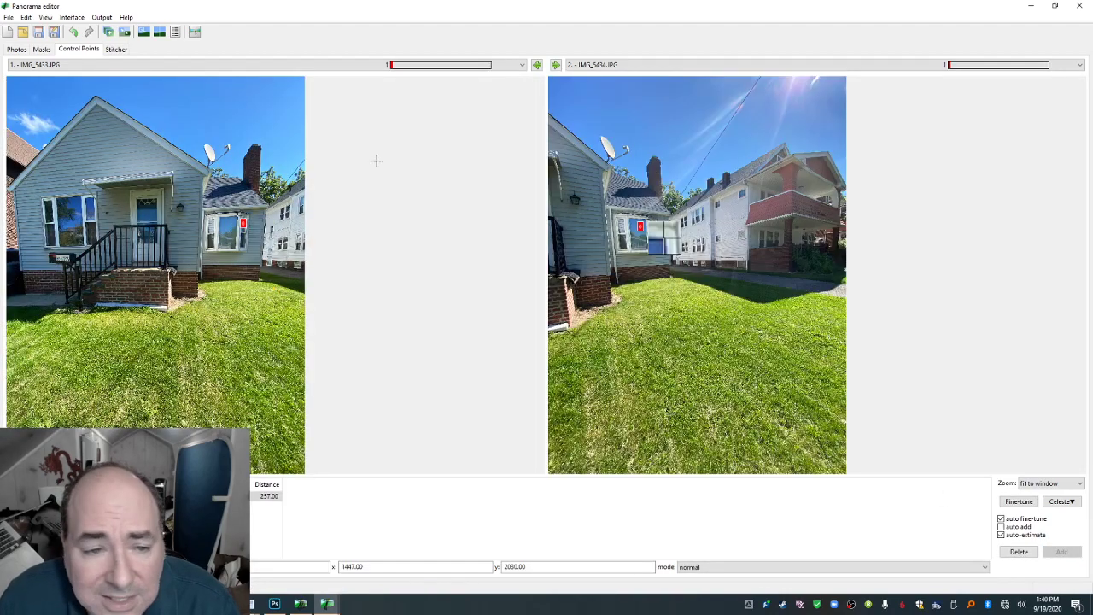
Add a control point pair for IMG_5433 and IMG_5434 at the upper right corner of the brick chimney.
left_click(243, 162)
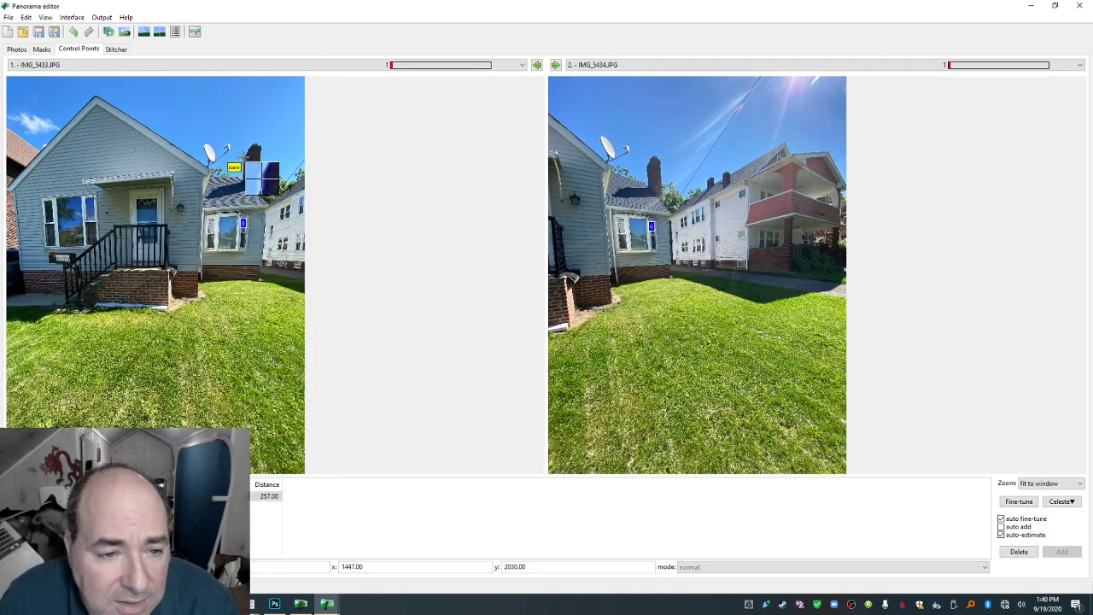
left_click_drag(276, 270, 350, 182)
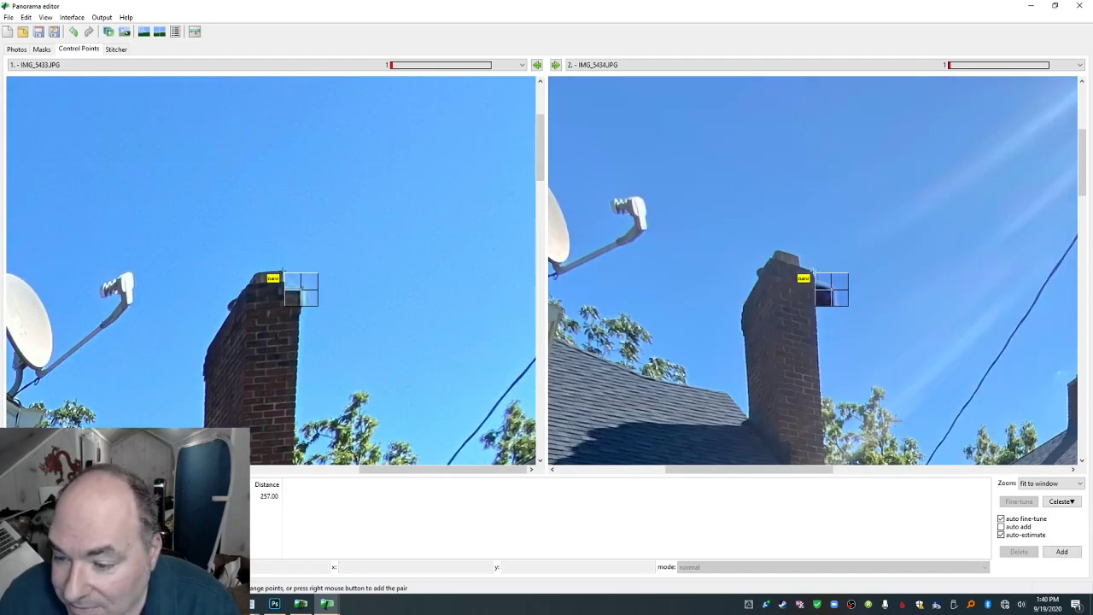
left_click(1061, 552)
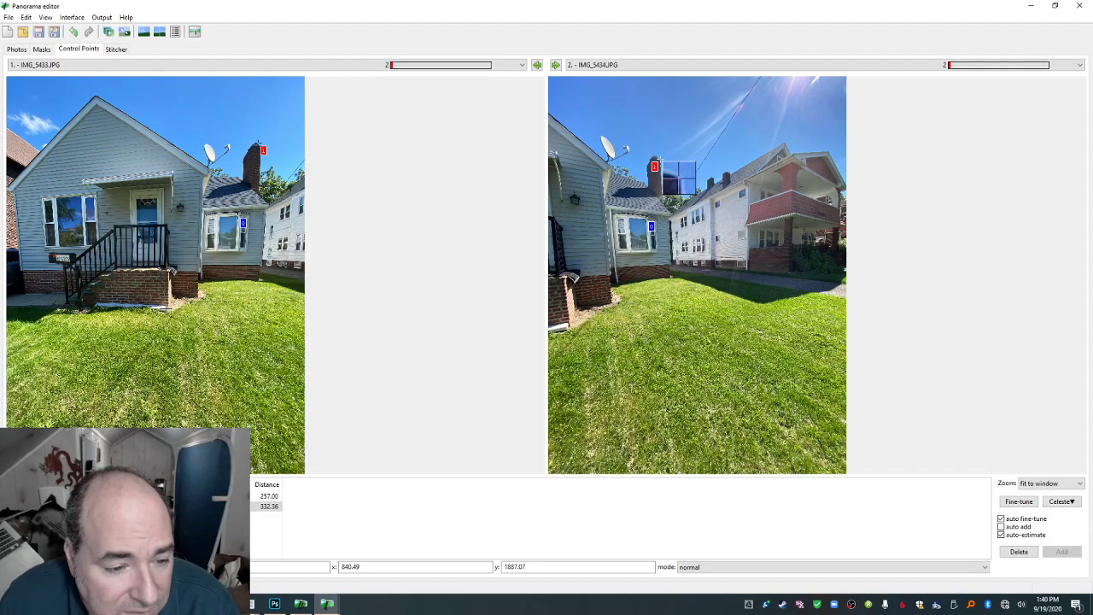
Add a control point pair for IMG_5433 and IMG_5434 at the right end of the white edging below the brick porch.
left_click(171, 310)
mouse_move(271, 271)
left_mouse_down()
mouse_move(269, 283)
mouse_move(273, 271)
left_mouse_up()
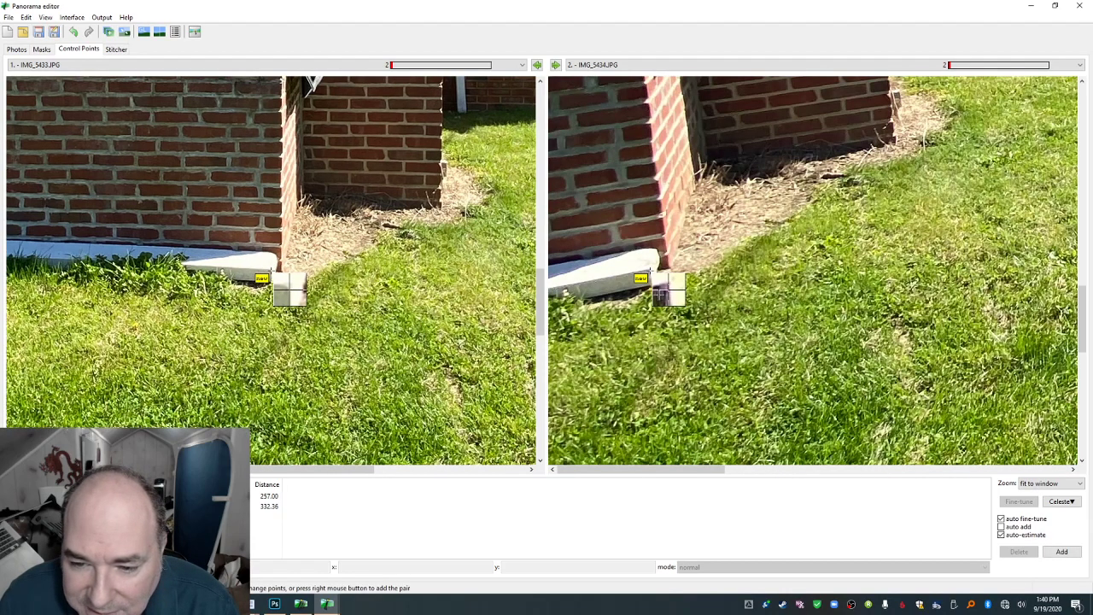
left_click_drag(650, 272, 649, 265)
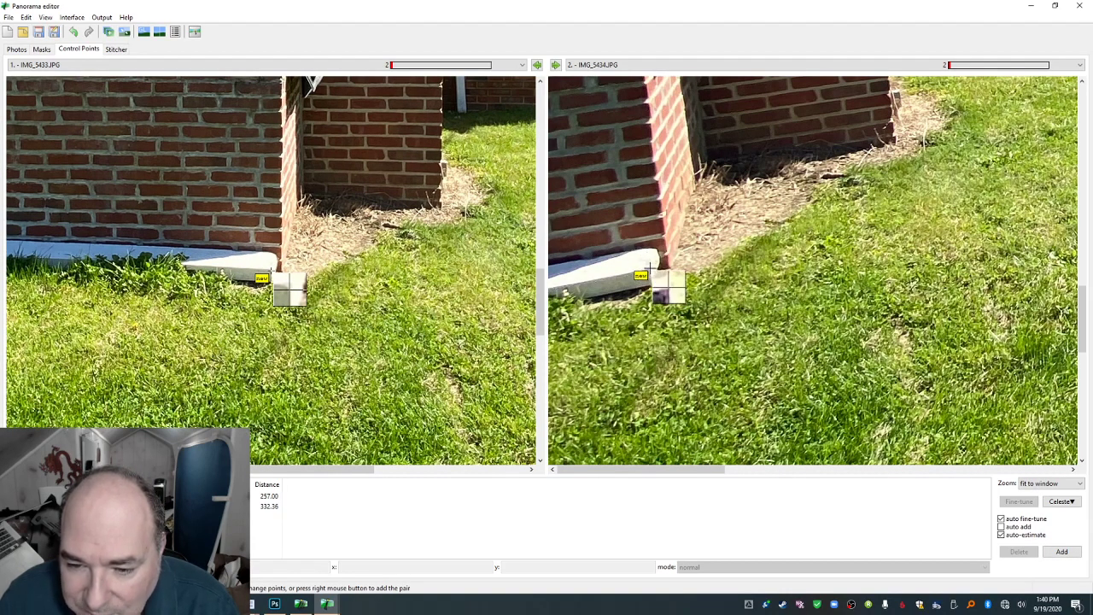
left_click(1059, 553)
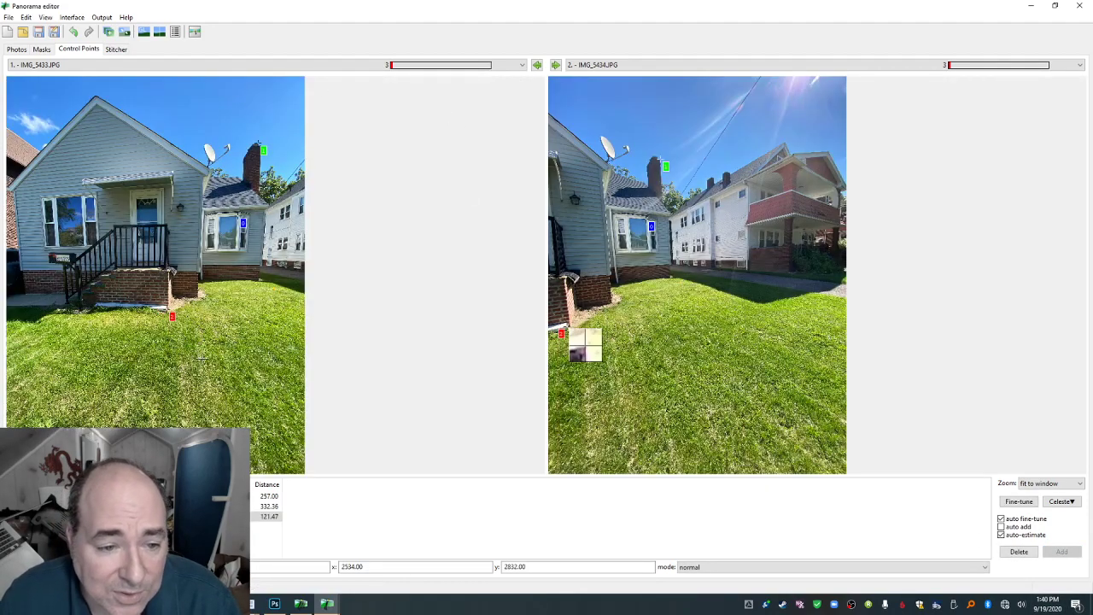
Advance to the pair IMG_5434 and IMG_5435 and add a control point pair at the lower left corner of the white house's upper window beside the balcony.
left_click(555, 65)
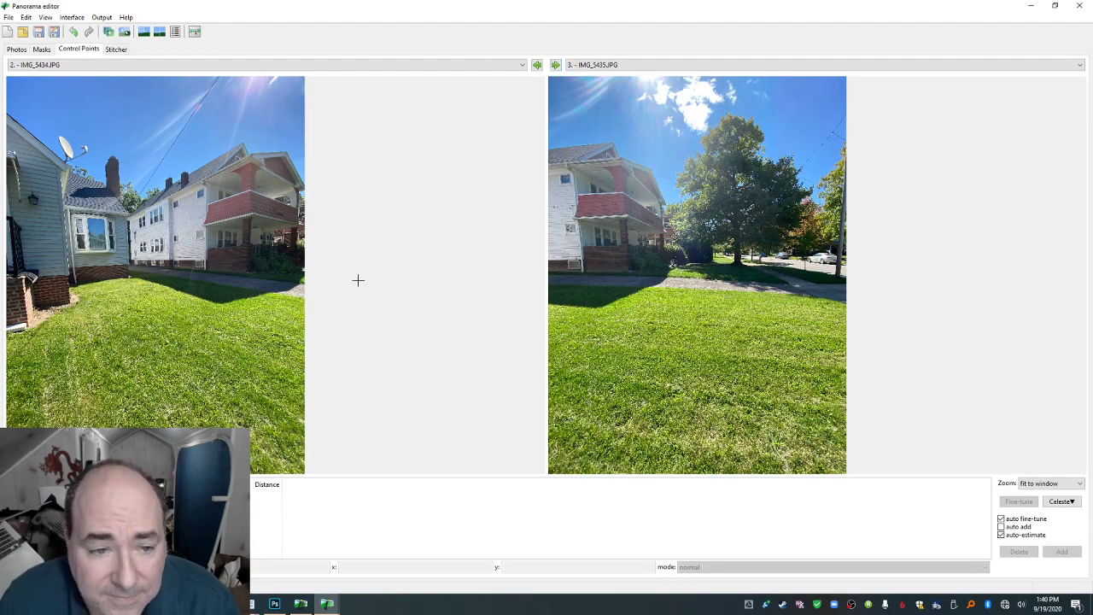
left_click(200, 203)
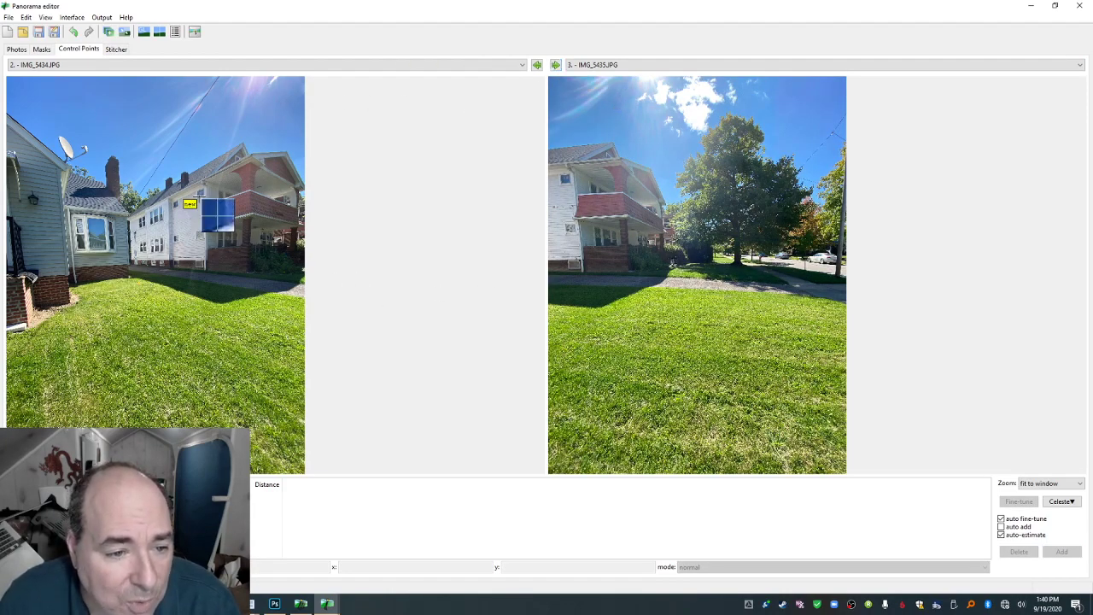
left_click_drag(198, 198, 197, 199)
left_click_drag(269, 268, 271, 270)
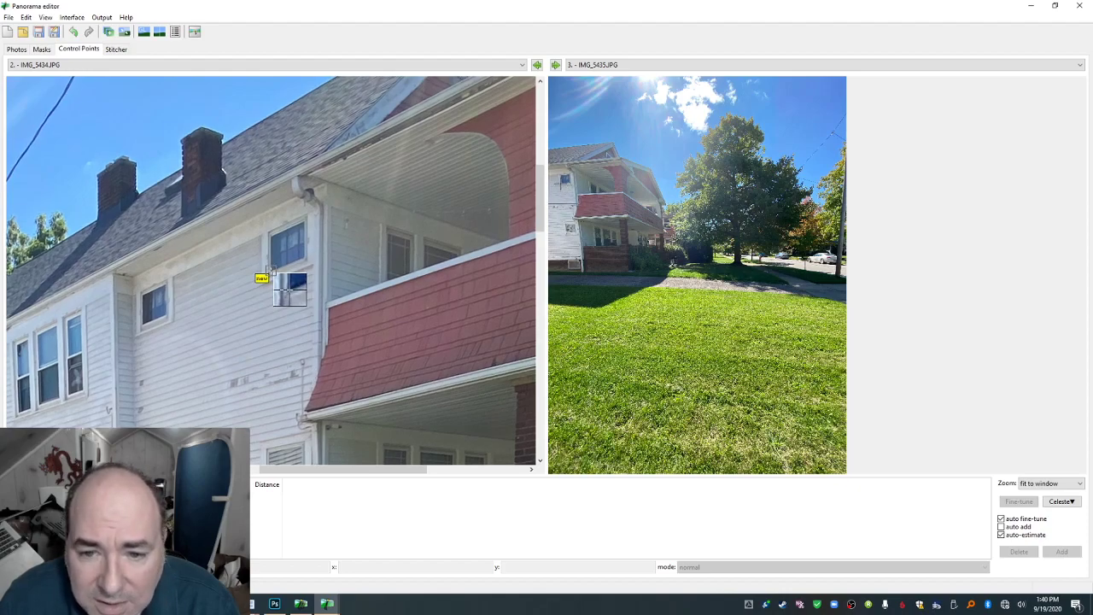
left_click(562, 183)
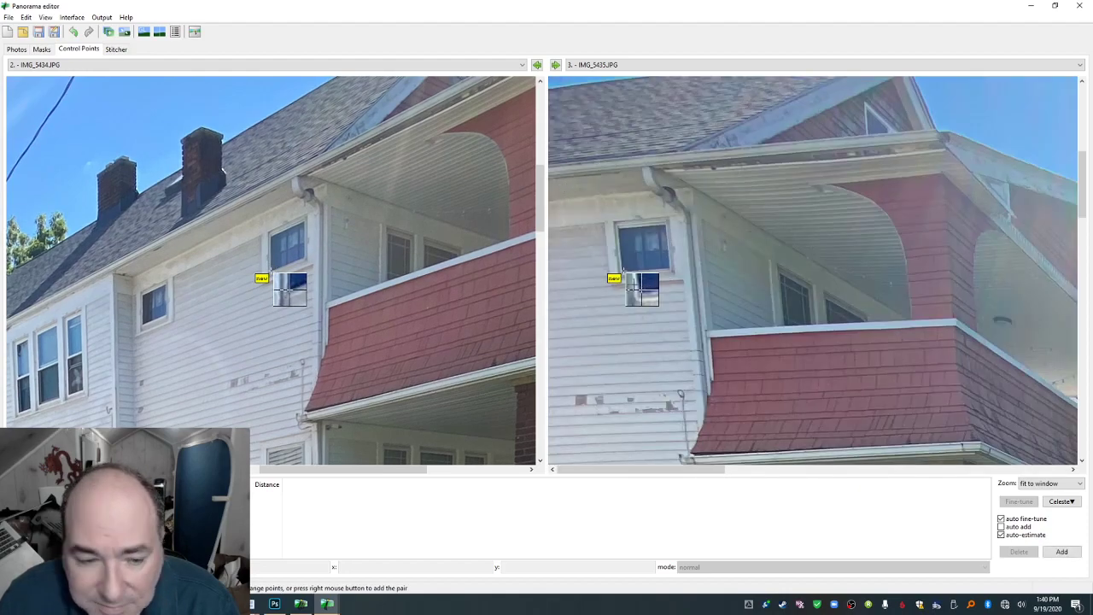
left_click(1078, 553)
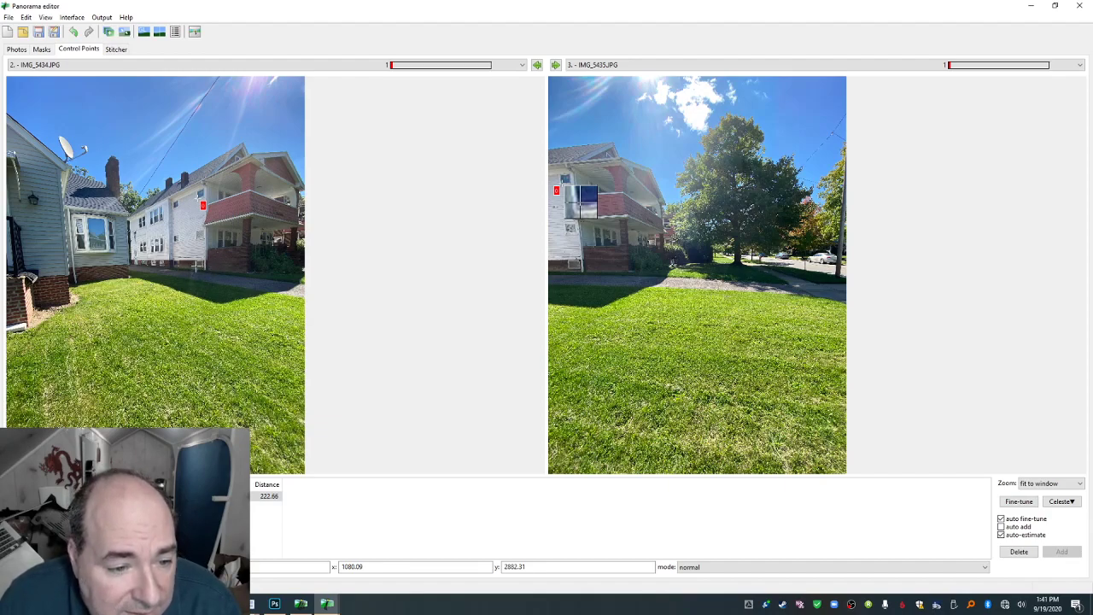
Add a control point pair for IMG_5434 and IMG_5435 at the lower left corner of the white house's basement window nearest the porch.
left_click(196, 265)
left_click_drag(266, 269, 268, 269)
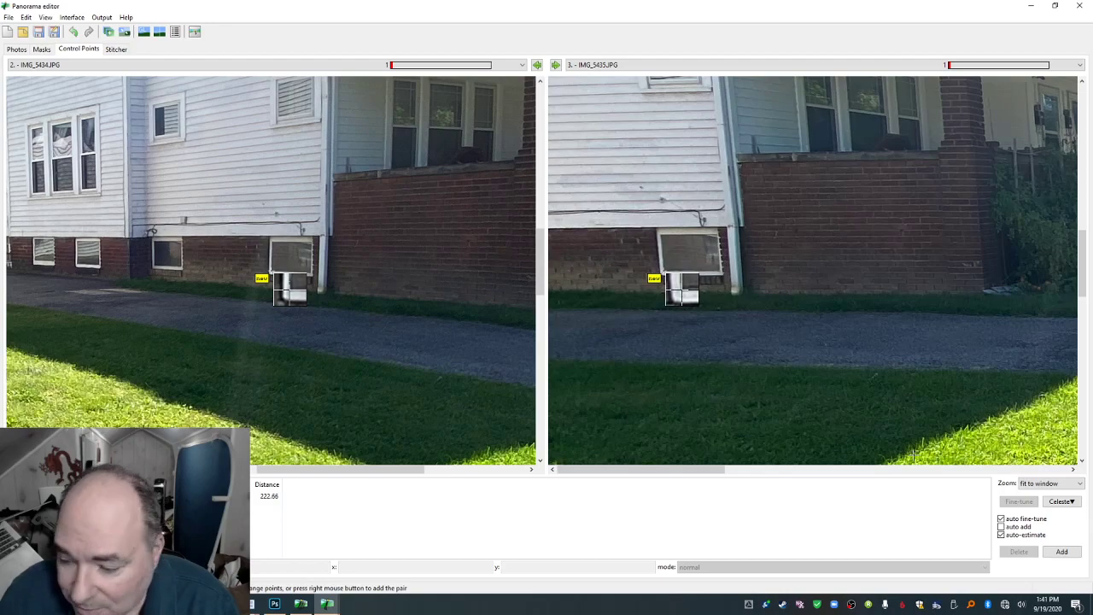
left_click(1060, 551)
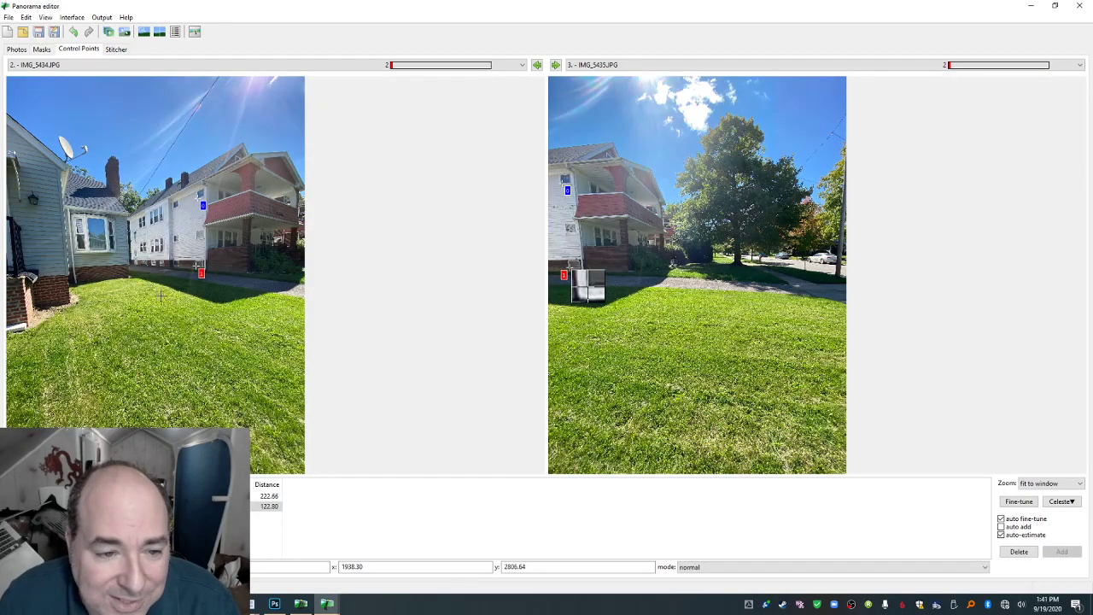
Add a control point pair for IMG_5434 and IMG_5435 at the balcony's front corner, where the pillar meets the white railing cap.
left_click(247, 190)
left_click_drag(251, 191, 250, 190)
left_click_drag(267, 245, 273, 270)
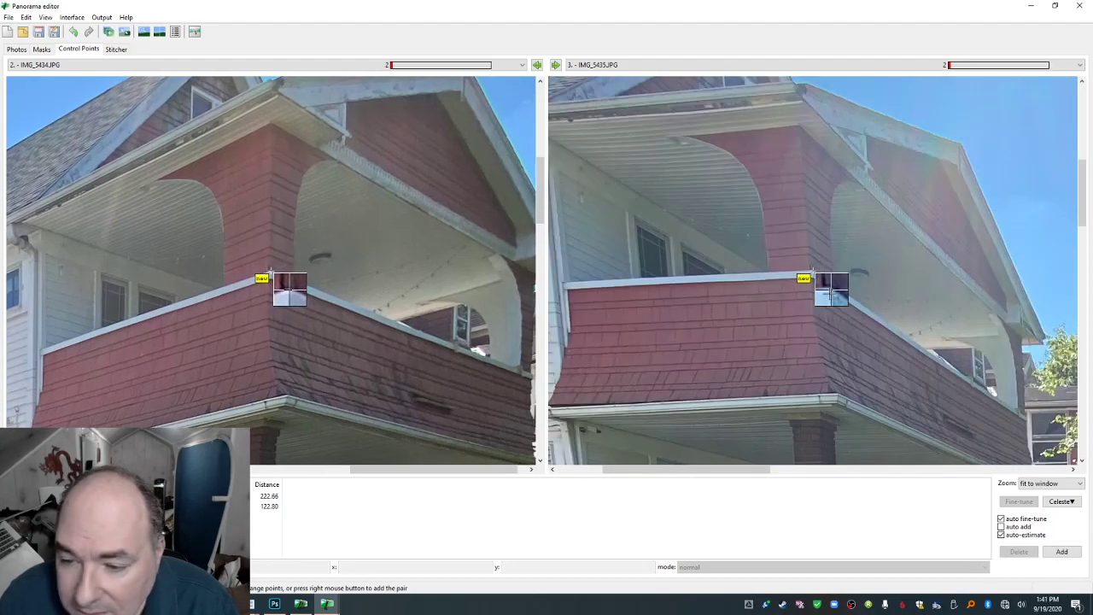
left_click_drag(261, 264, 271, 269)
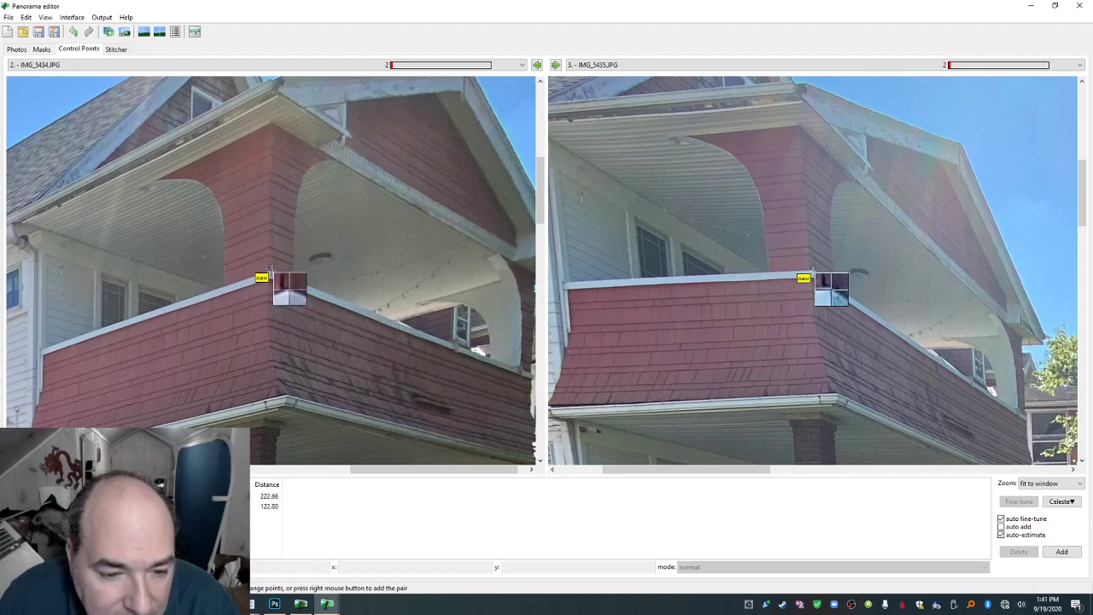
left_click_drag(814, 269, 812, 269)
left_click(1059, 554)
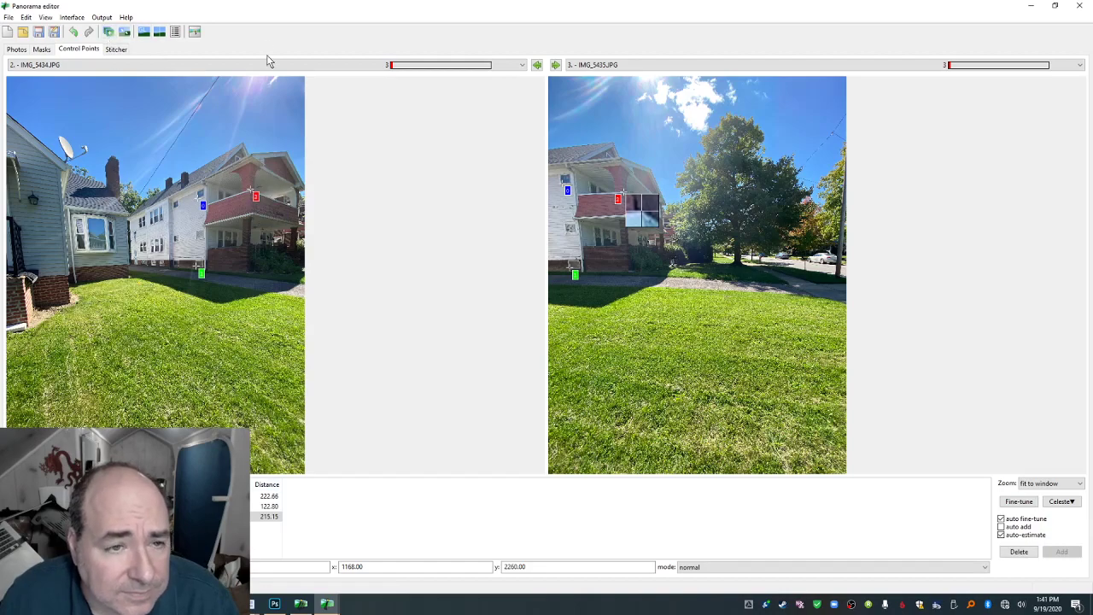
Advance to the pair IMG_5435 and IMG_5436 and add a control point pair on the small post by the street near the blue parked car.
left_click(555, 65)
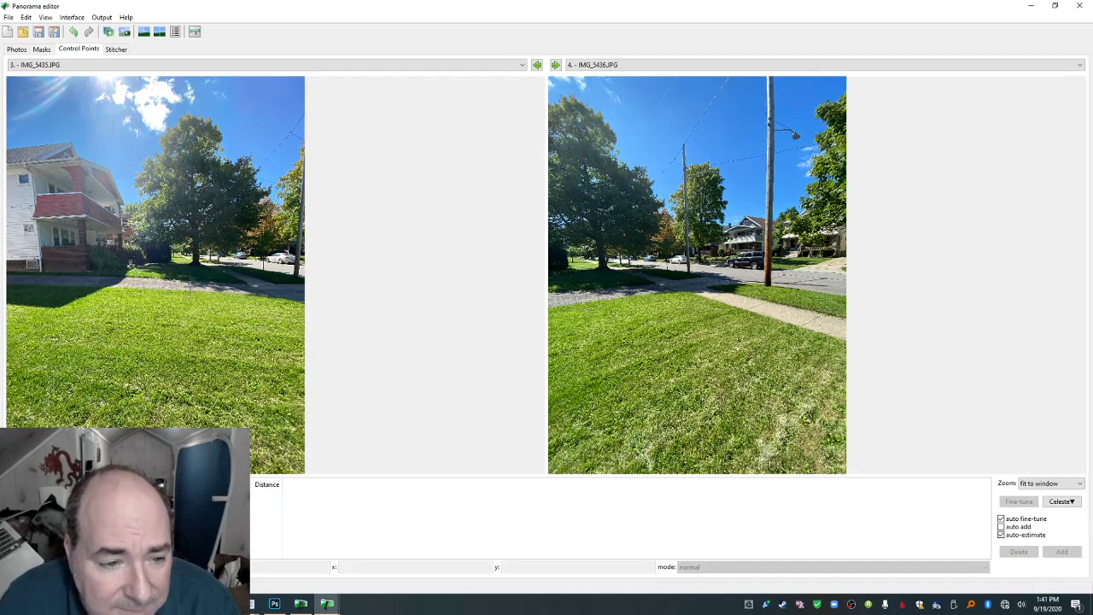
left_click(238, 263)
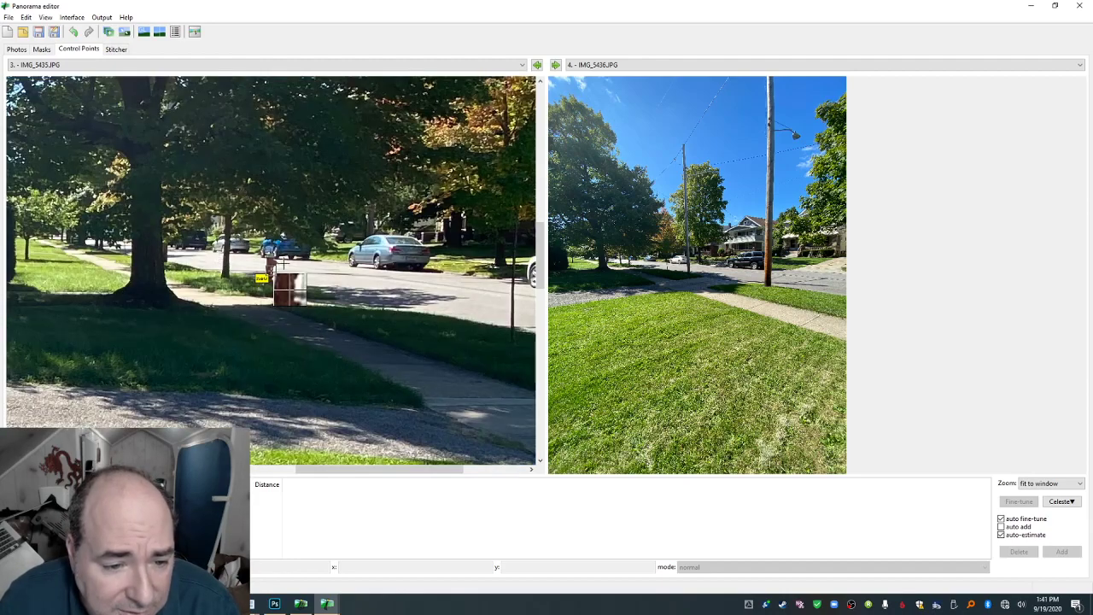
left_click_drag(278, 261, 279, 262)
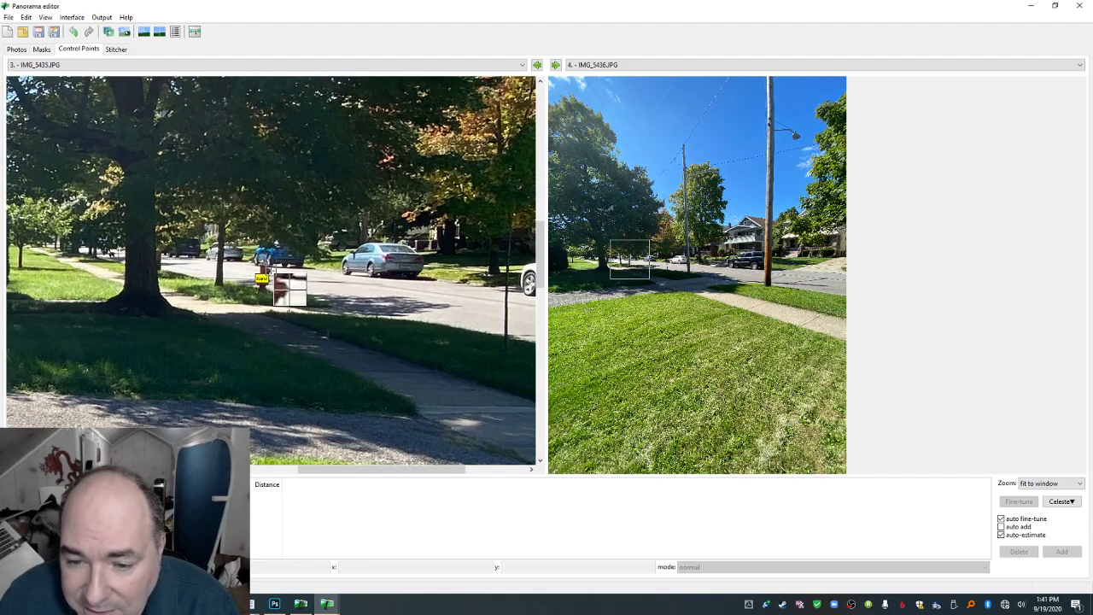
left_click(629, 260)
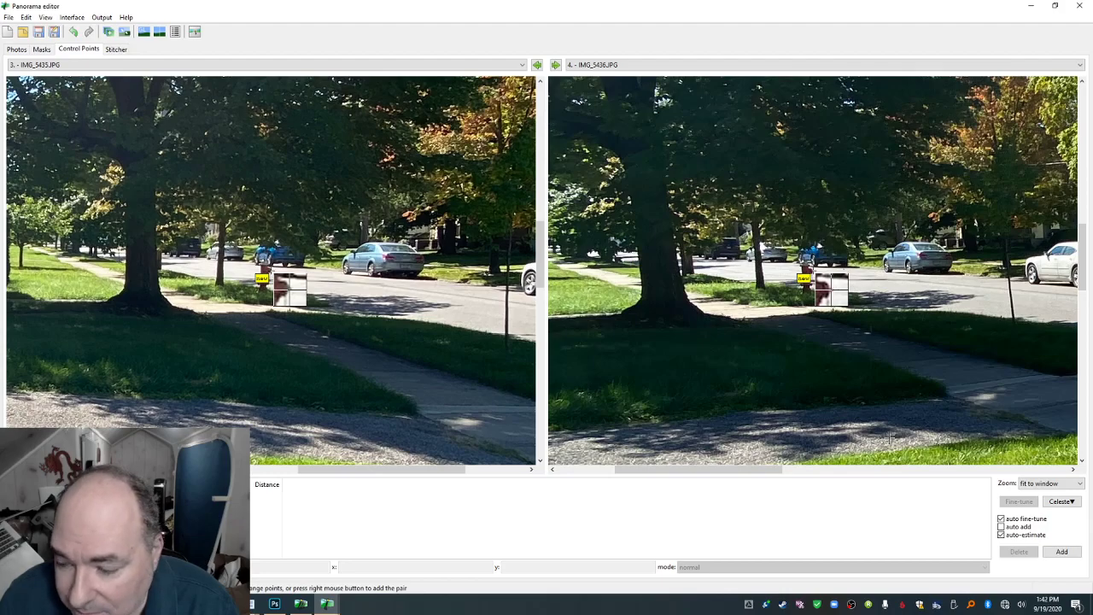
left_click(1061, 551)
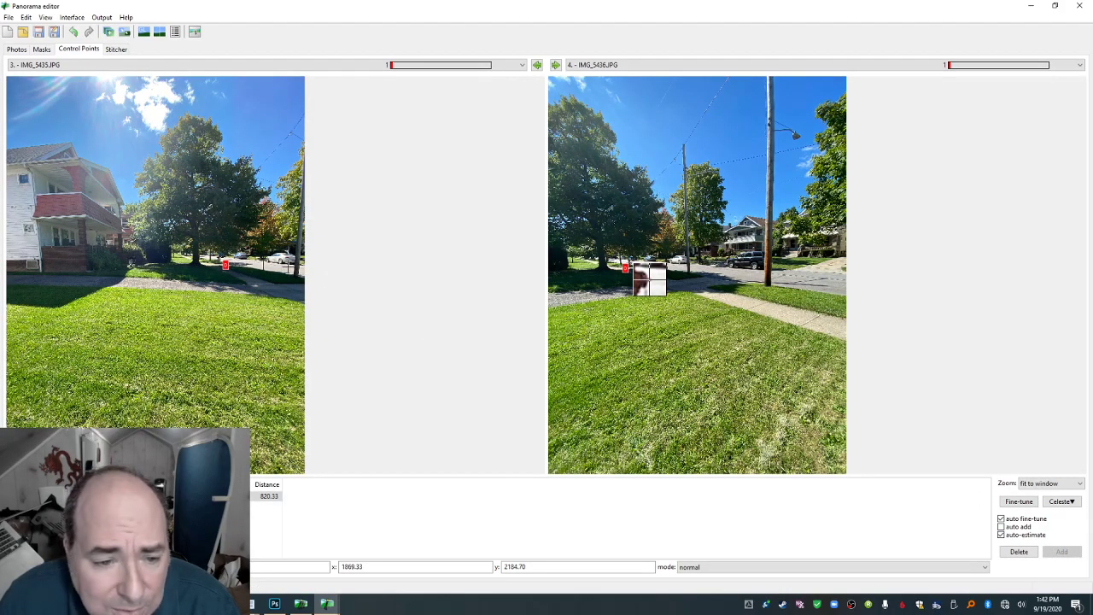
Add a control point pair for IMG_5435 and IMG_5436 at the red tail light of the parked white car.
left_click(296, 275)
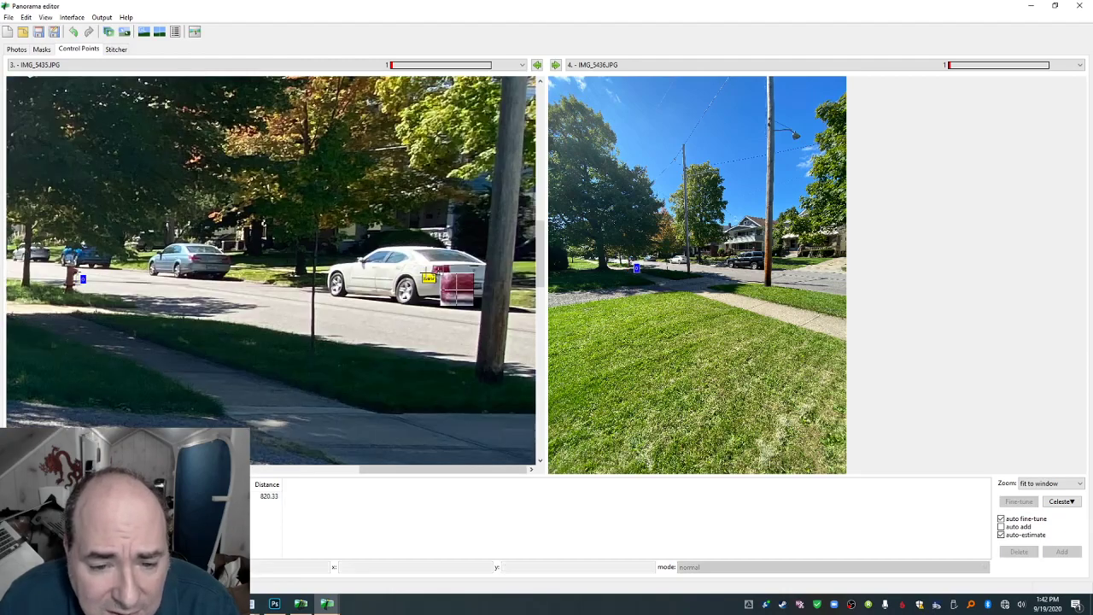
left_click_drag(454, 300, 493, 290)
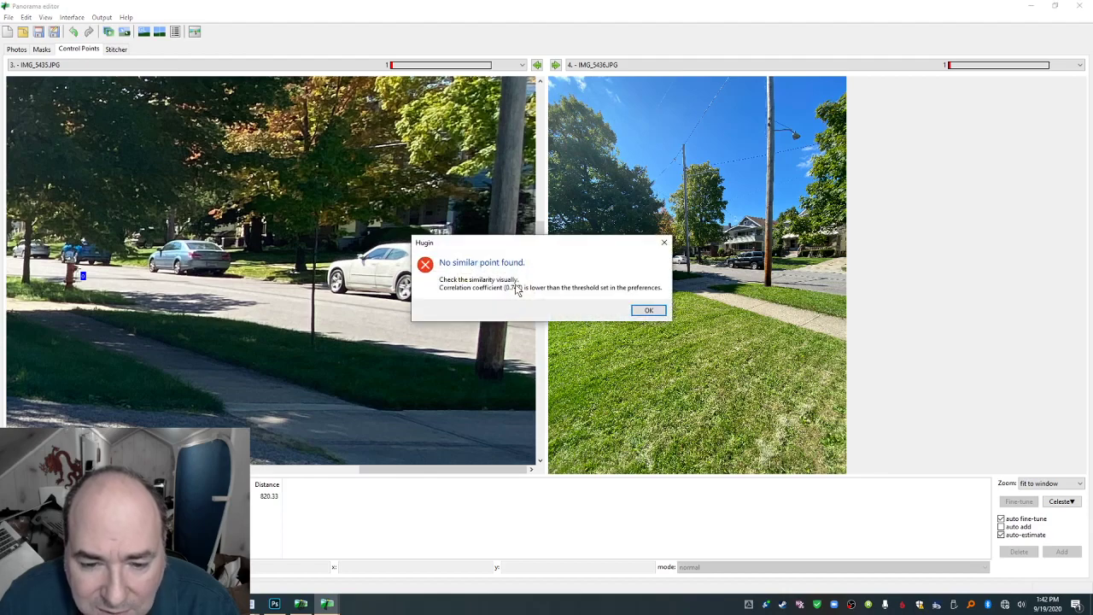
left_click(649, 311)
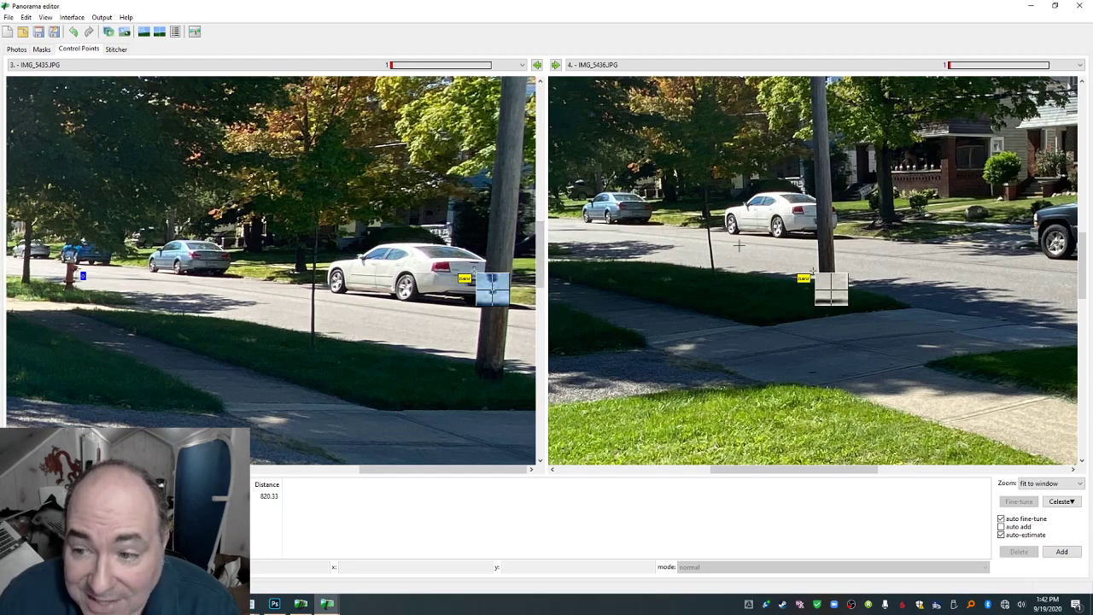
left_click_drag(493, 288, 451, 272)
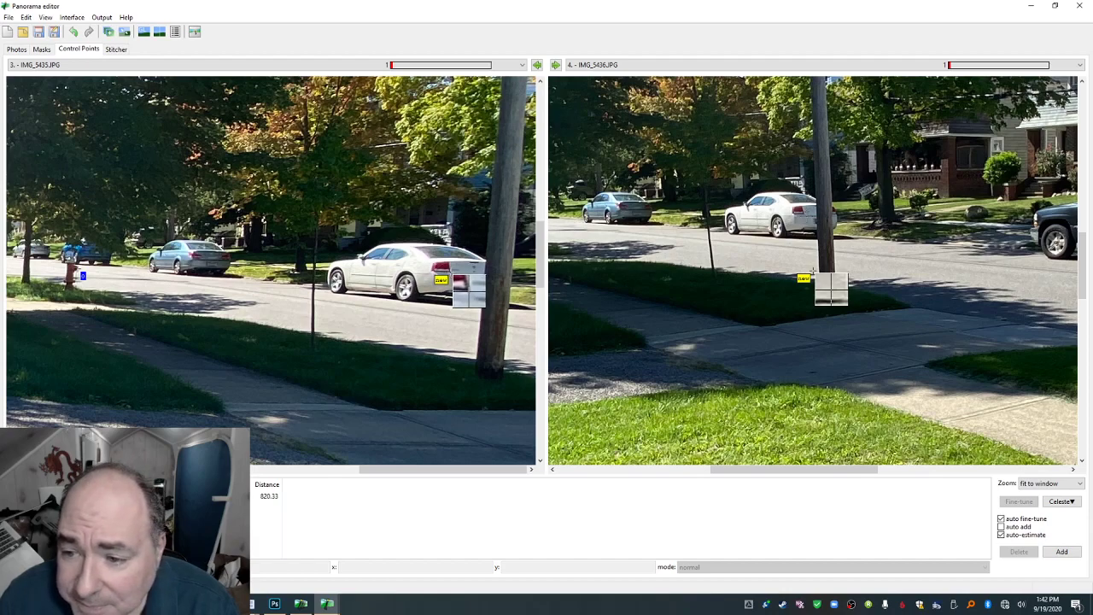
left_click_drag(812, 272, 804, 213)
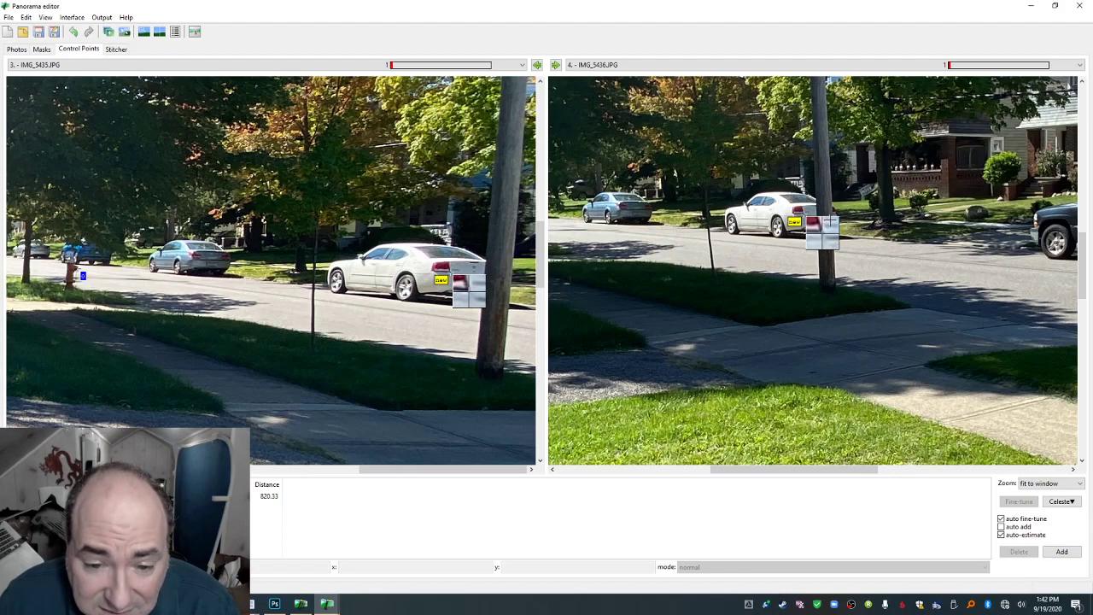
left_click(1060, 553)
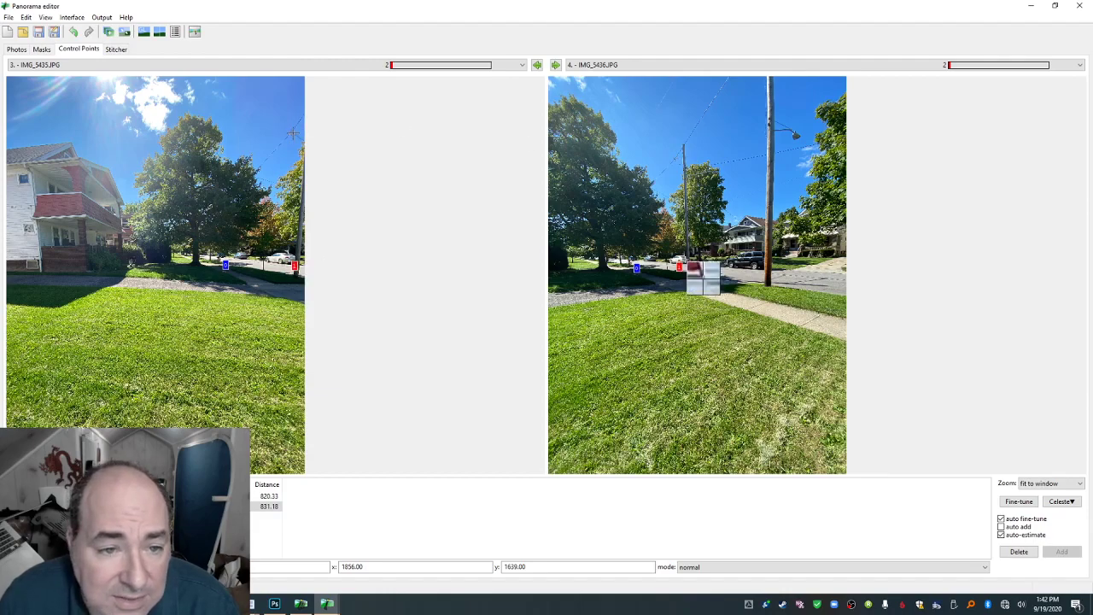
Add a control point pair for IMG_5435 and IMG_5436 at the overhead wire junction beside the top of the distant utility pole.
left_click(291, 132)
left_click_drag(455, 279, 464, 283)
left_click(658, 308)
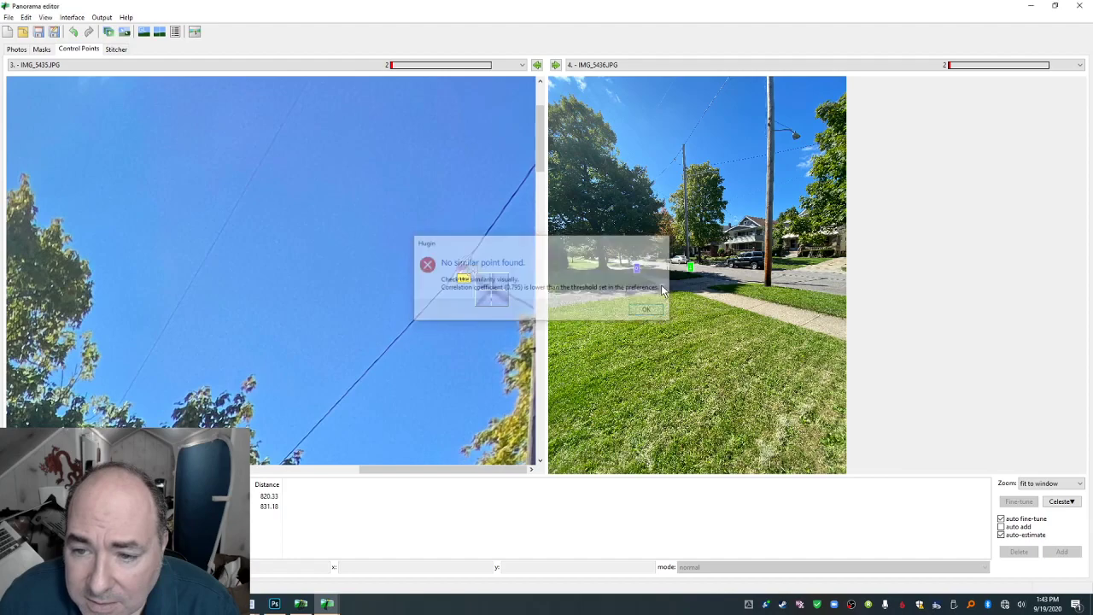
mouse_move(812, 271)
left_mouse_down()
mouse_move(817, 283)
mouse_move(811, 269)
left_mouse_up()
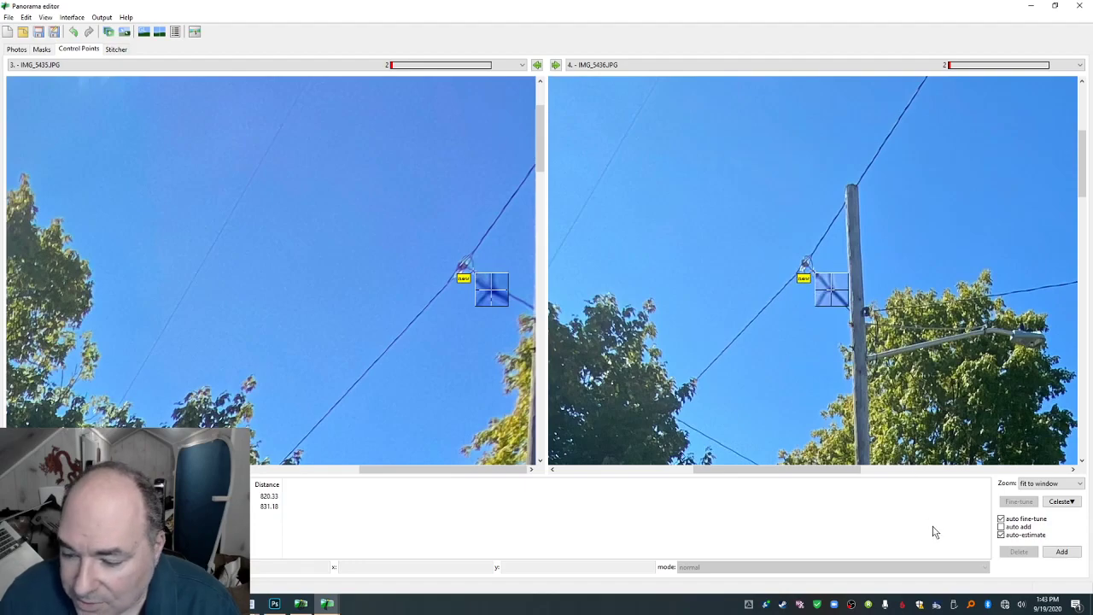
left_click(1061, 551)
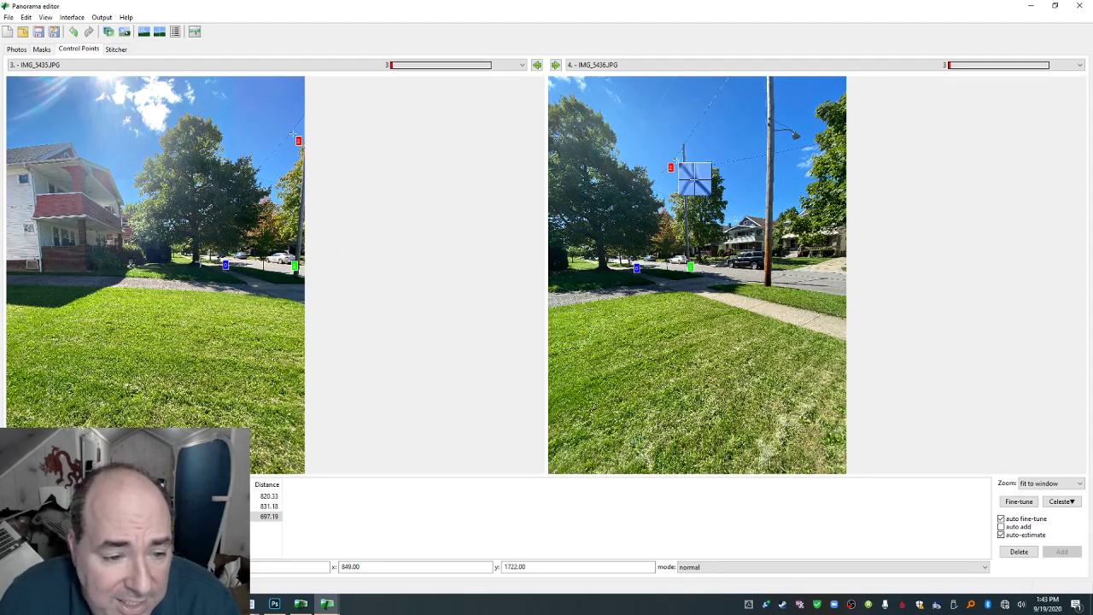
Add a control point pair for IMG_5435 and IMG_5436 at the left base of the large tree's trunk.
left_click(198, 258)
left_click_drag(268, 268, 237, 267)
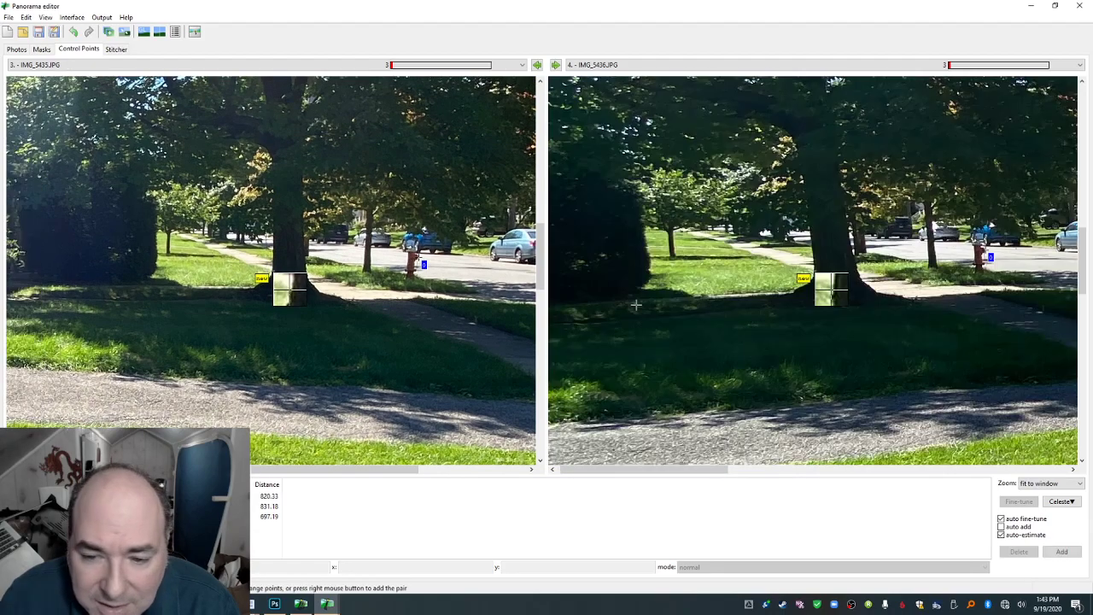
left_click_drag(818, 275, 815, 272)
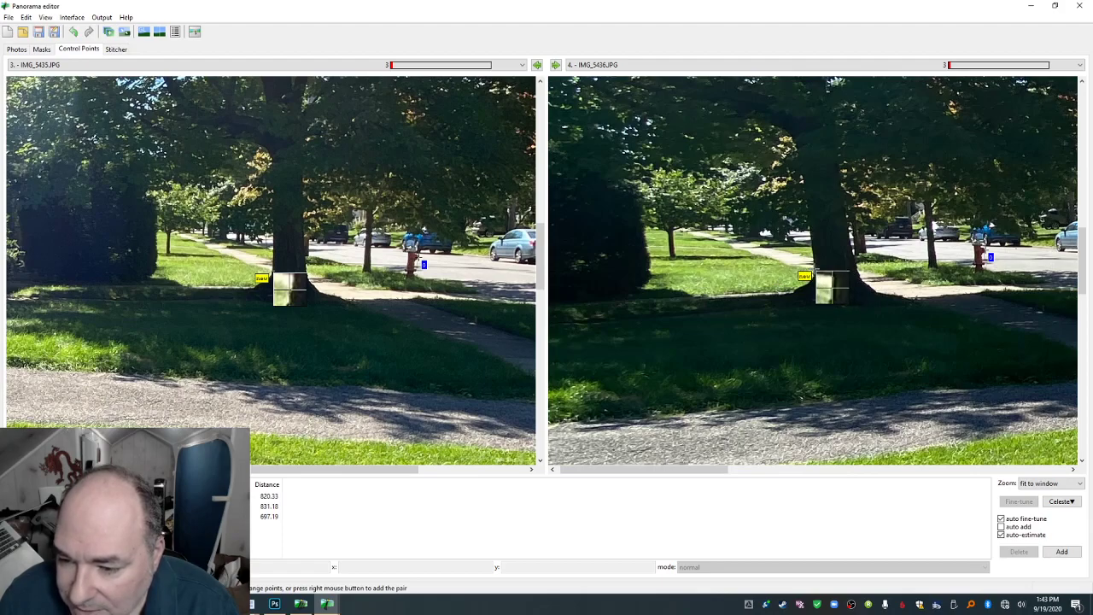
left_click(1063, 552)
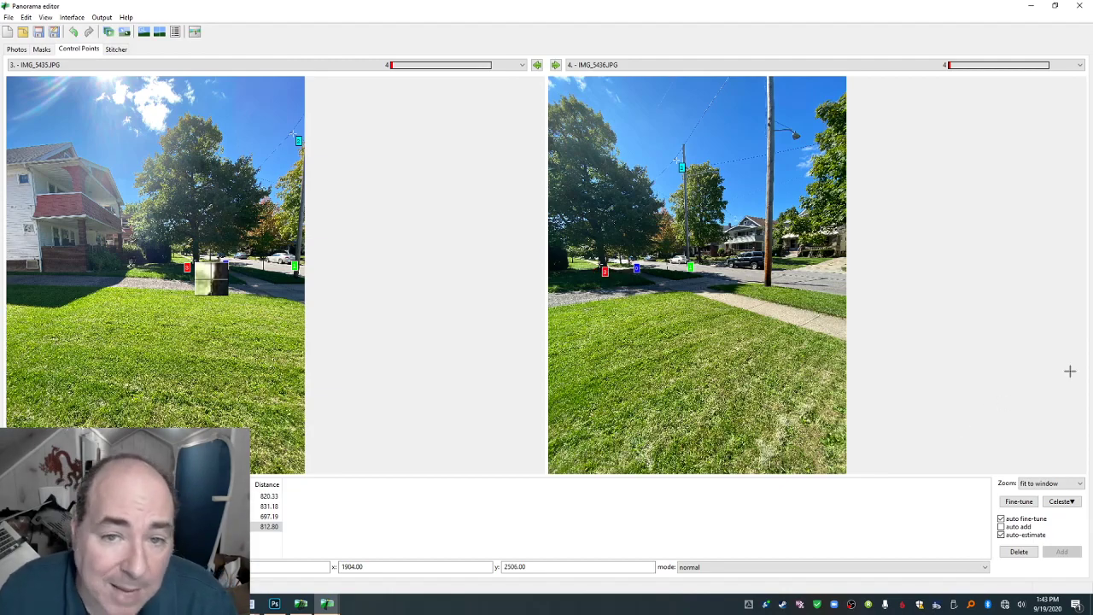
Advance to the pair IMG_5436 and IMG_5437 and add a control point pair where the street lamp's arm meets the utility pole.
left_click(556, 65)
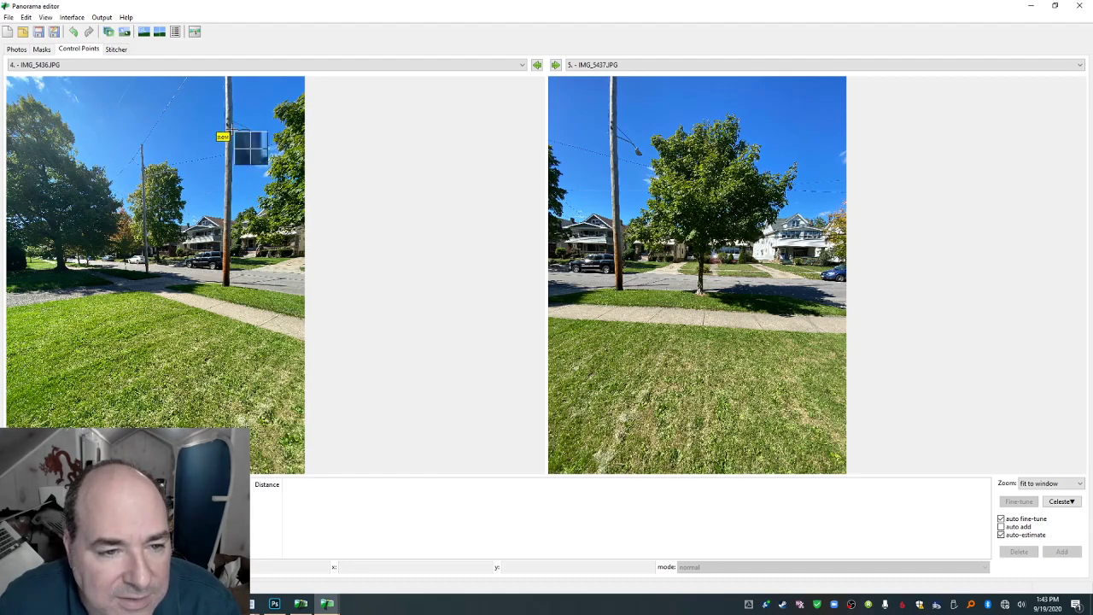
left_click(233, 129)
left_click_drag(270, 270, 274, 272)
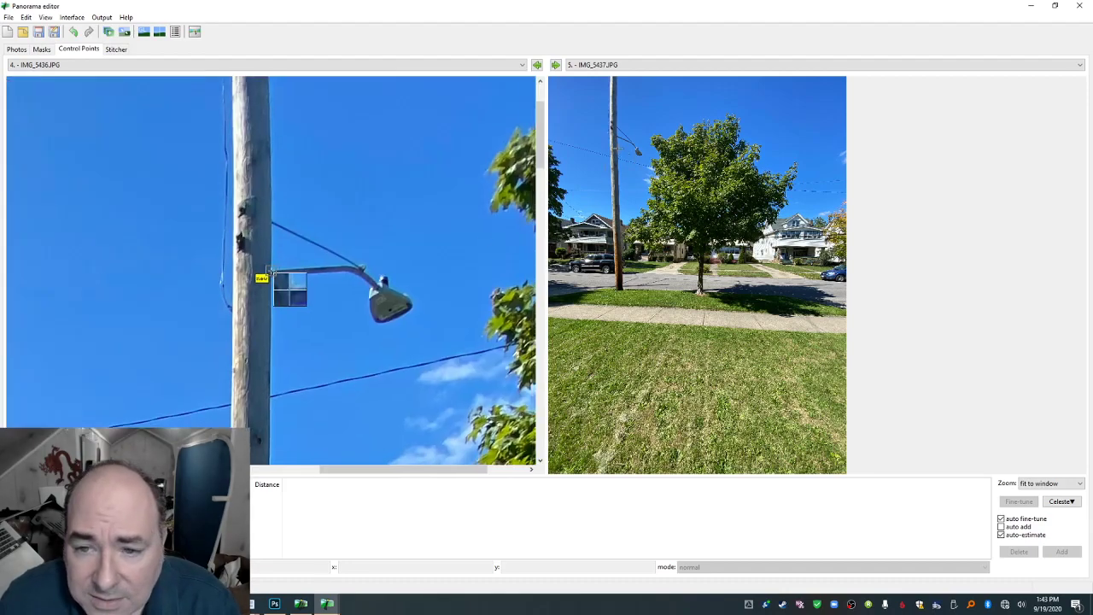
left_click(614, 136)
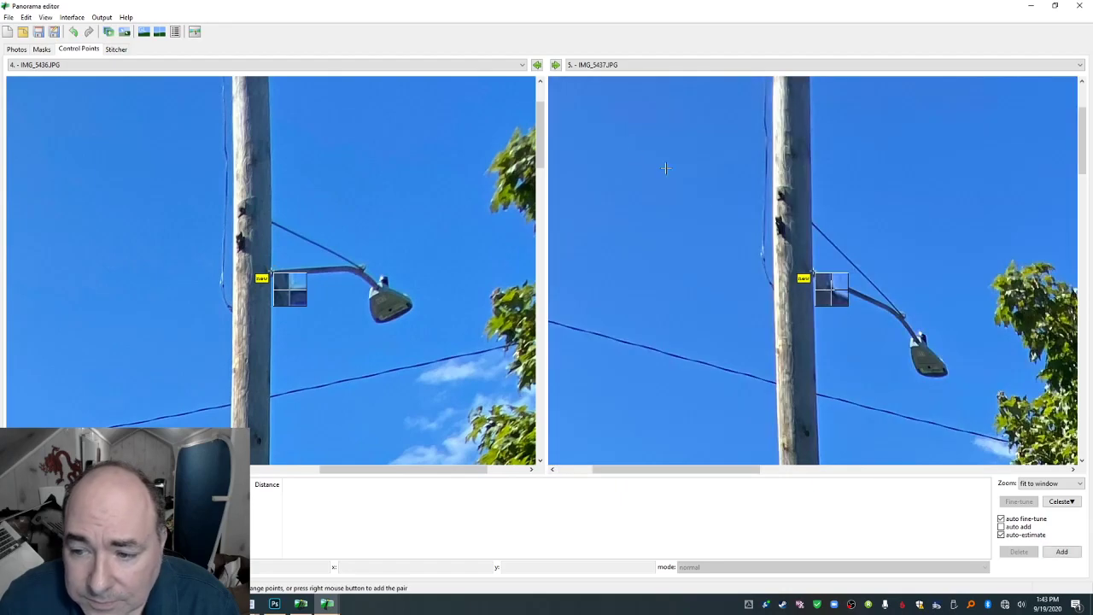
mouse_move(810, 267)
left_mouse_down()
mouse_move(814, 280)
mouse_move(812, 269)
left_mouse_up()
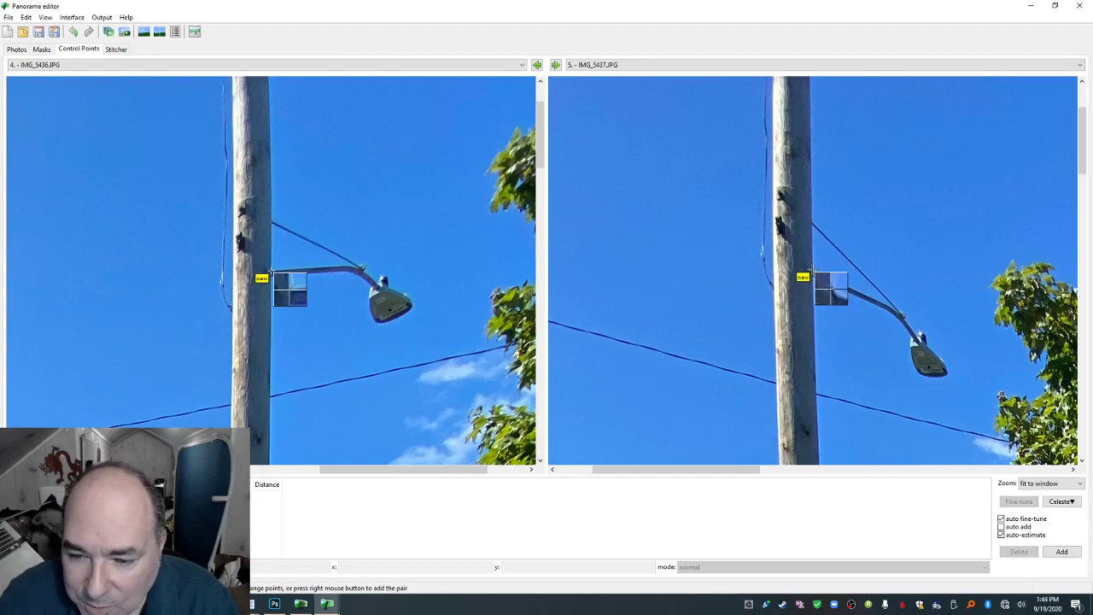
left_click(1061, 551)
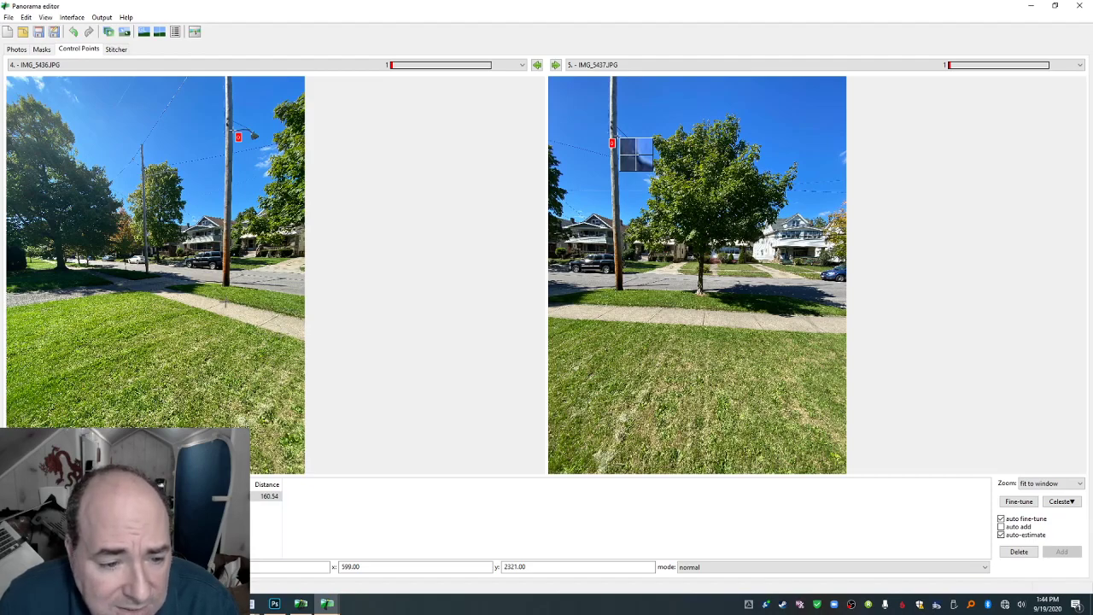
Add a control point pair for IMG_5436 and IMG_5437 where the sidewalk joint below the utility pole meets the street-side grass.
left_click(228, 302)
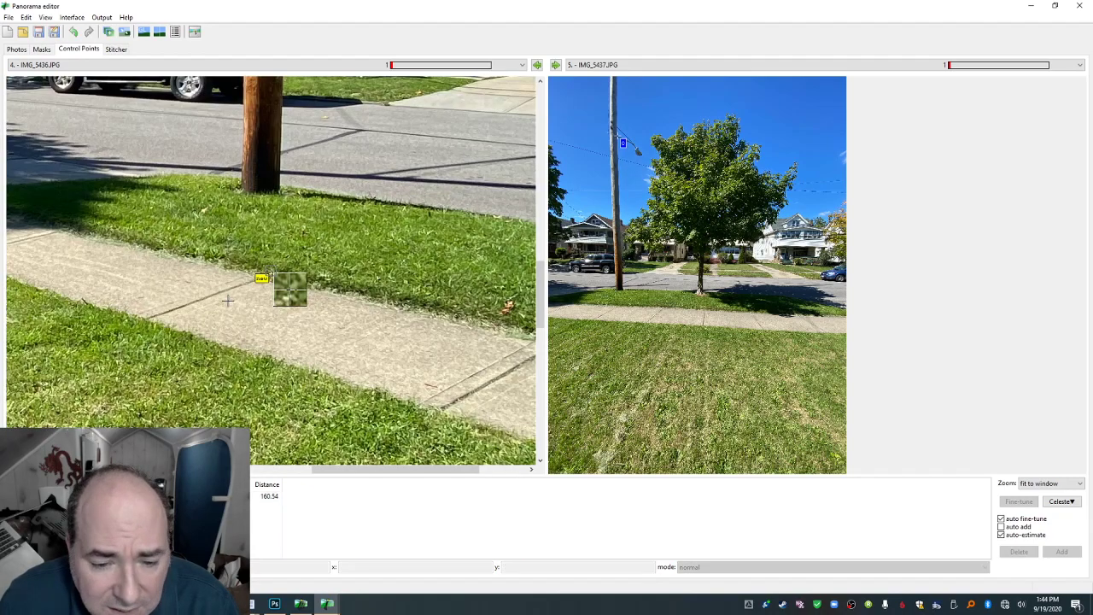
left_click_drag(265, 272, 261, 278)
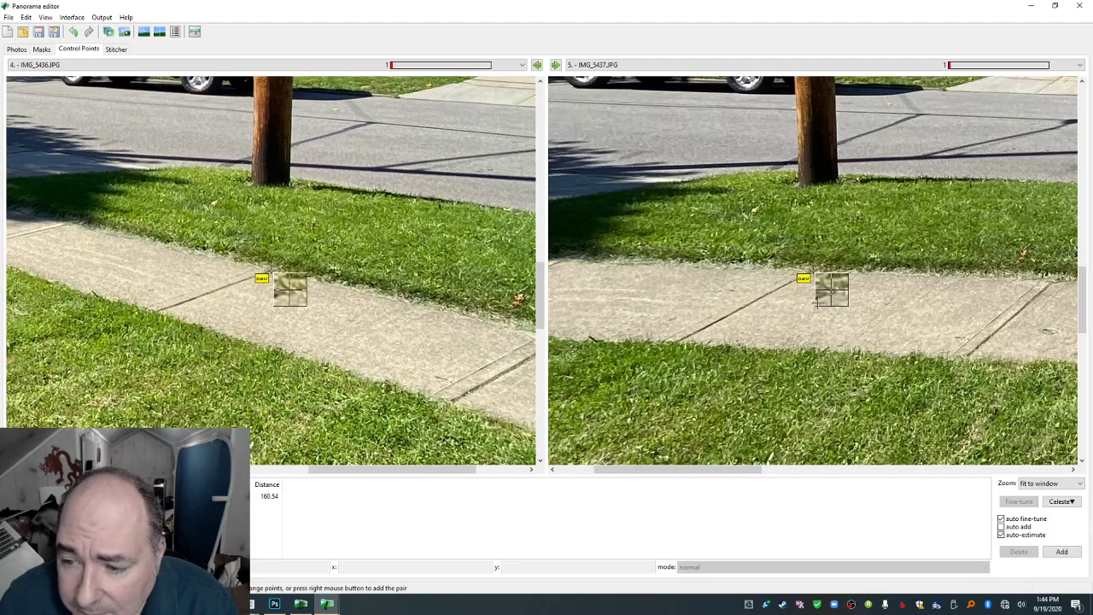
left_click(1061, 550)
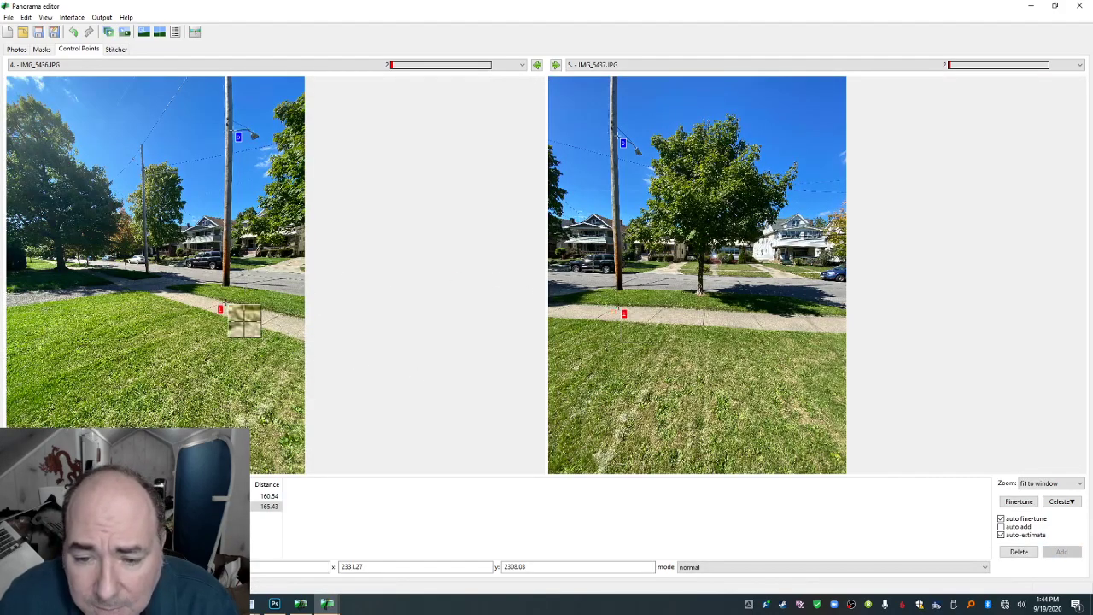
Add a control point pair for IMG_5436 and IMG_5437 on the dark SUV's side trim at the seam between its doors.
left_click(230, 309)
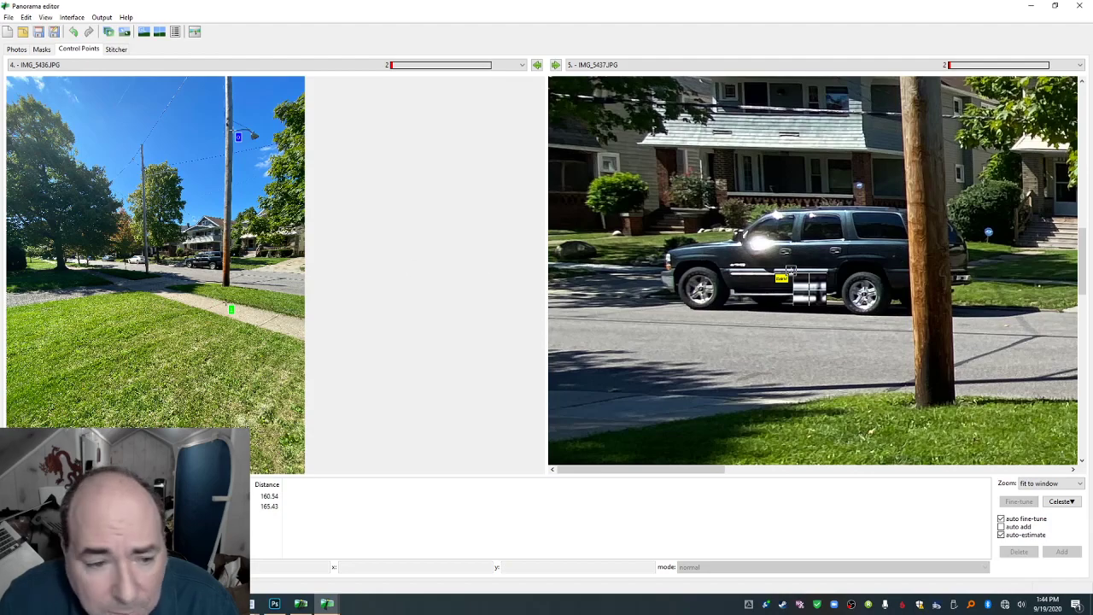
left_click(205, 261)
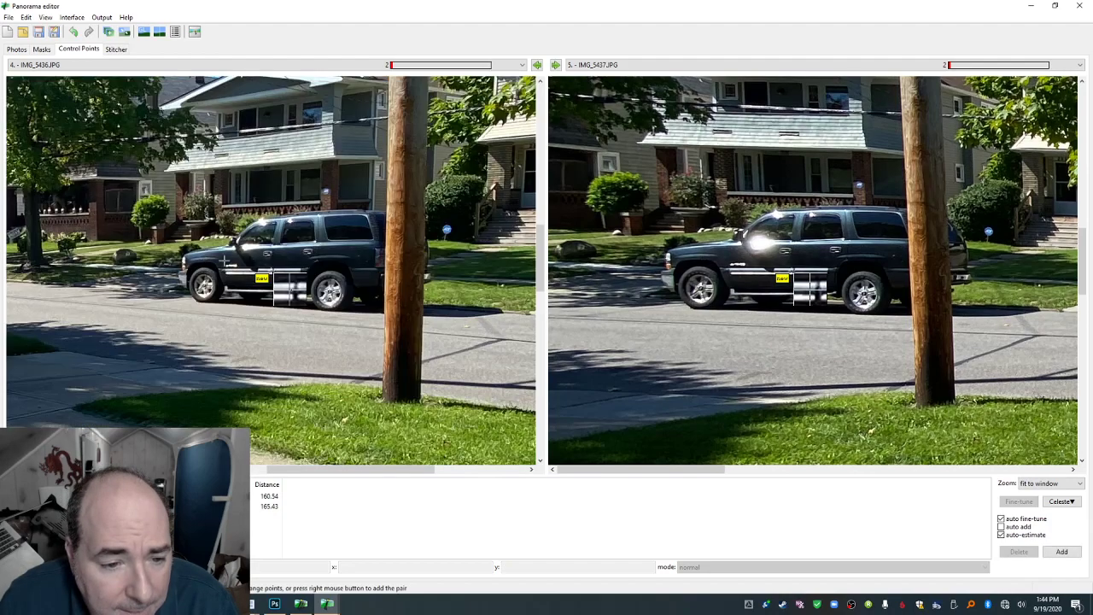
left_click_drag(270, 280, 273, 271)
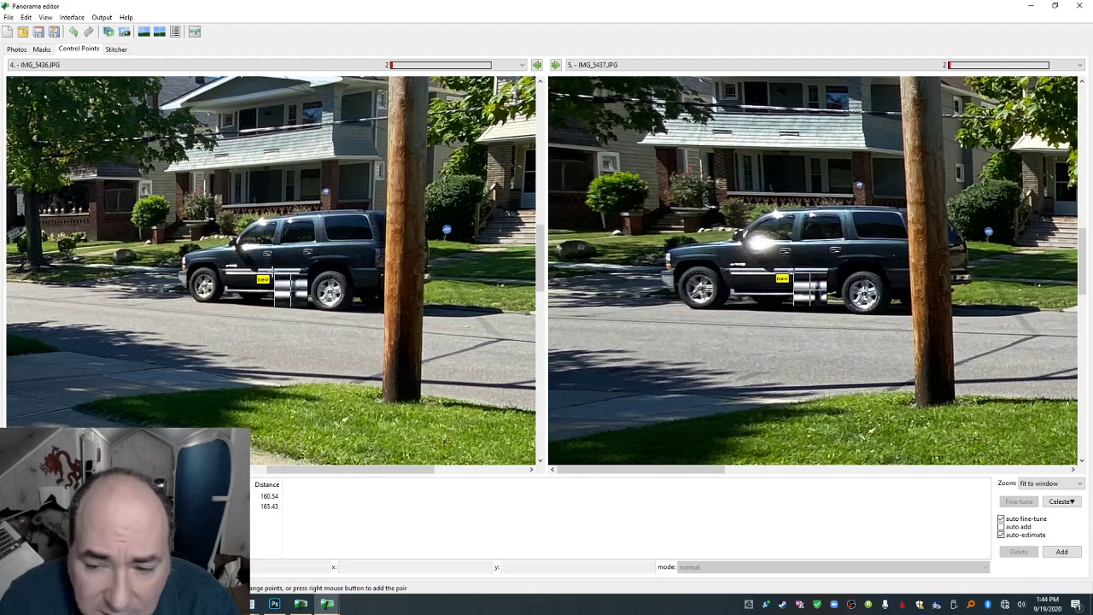
left_click_drag(791, 272, 793, 270)
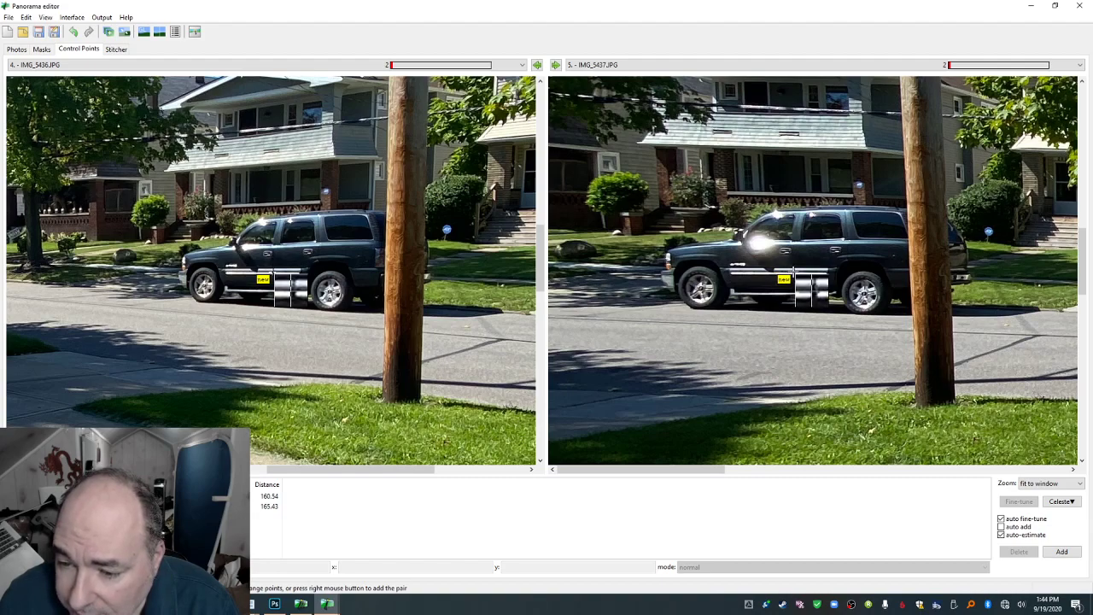
left_click(1063, 551)
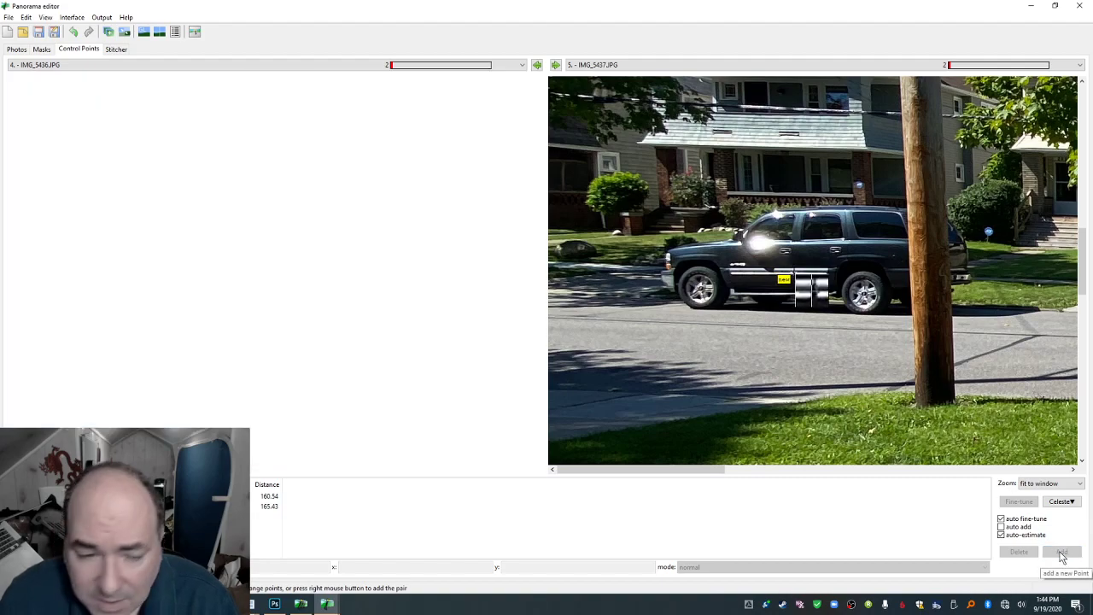
Advance to the pair IMG_5437 and IMG_5438 and add a control point pair on the small leaf beside the sidewalk joint.
left_click(555, 65)
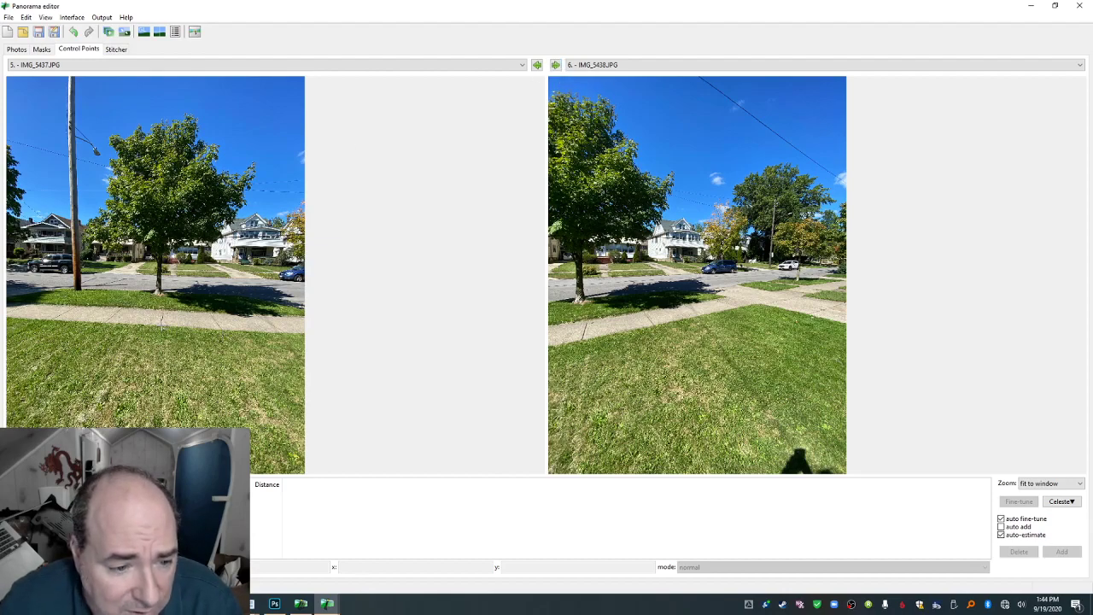
left_click(161, 325)
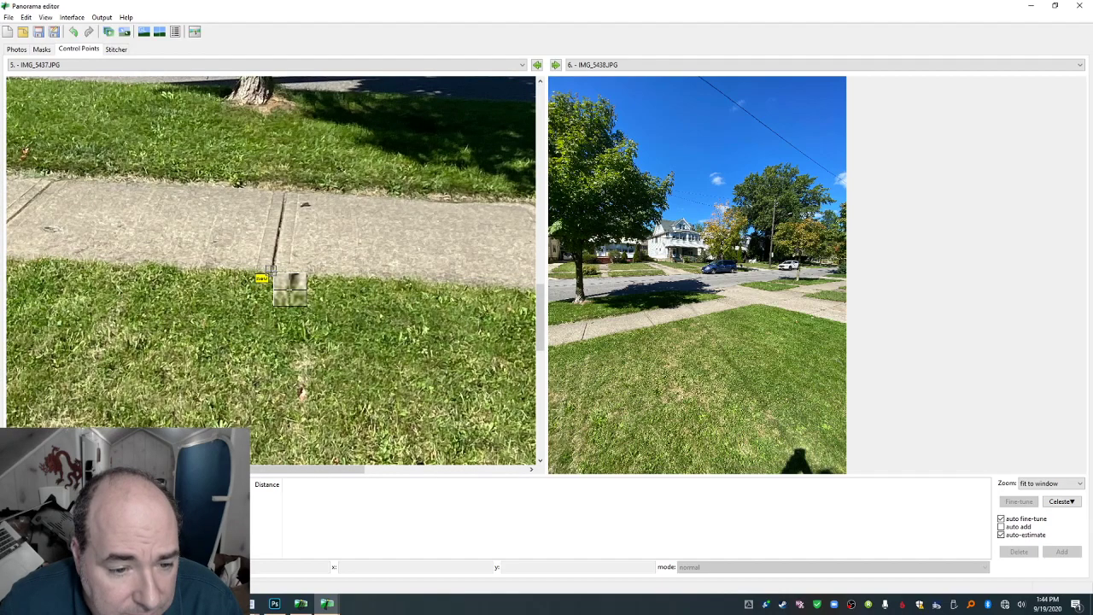
left_click(582, 337)
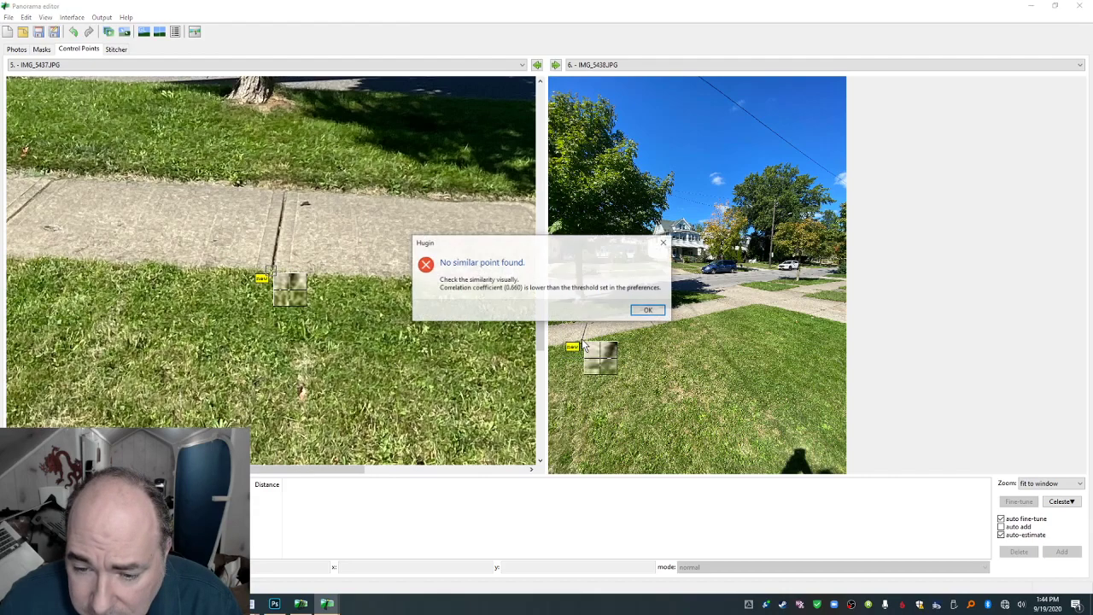
left_click(643, 311)
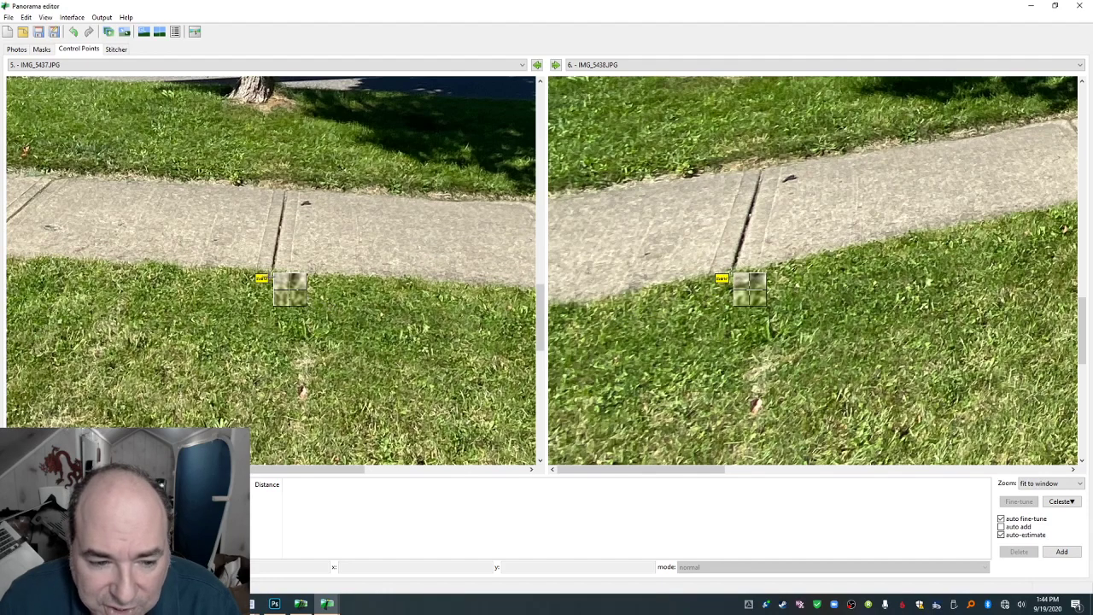
left_click_drag(729, 270, 789, 178)
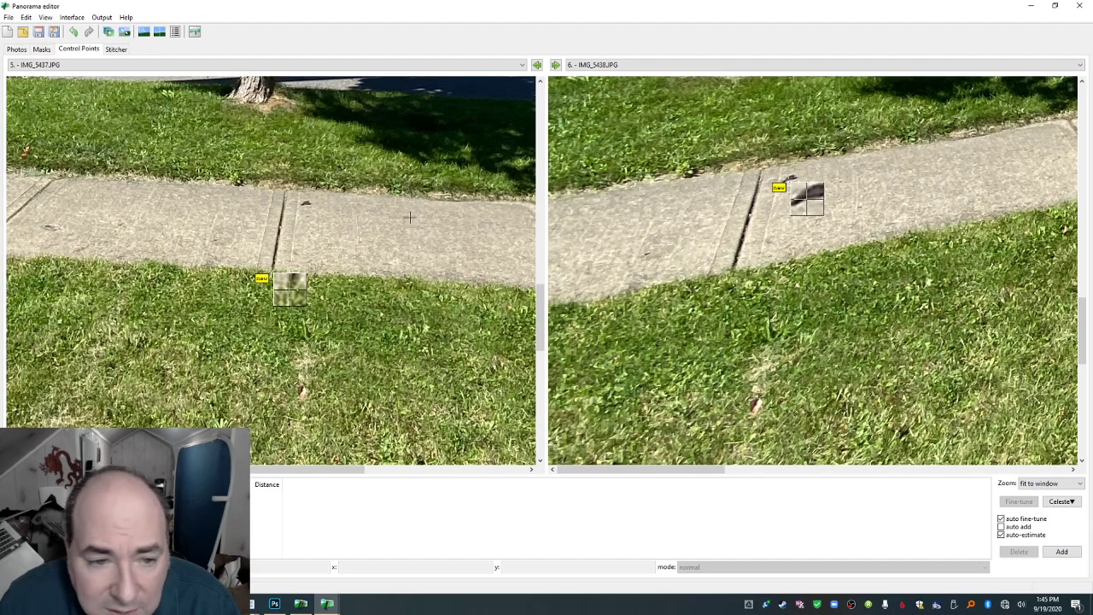
left_click(304, 203)
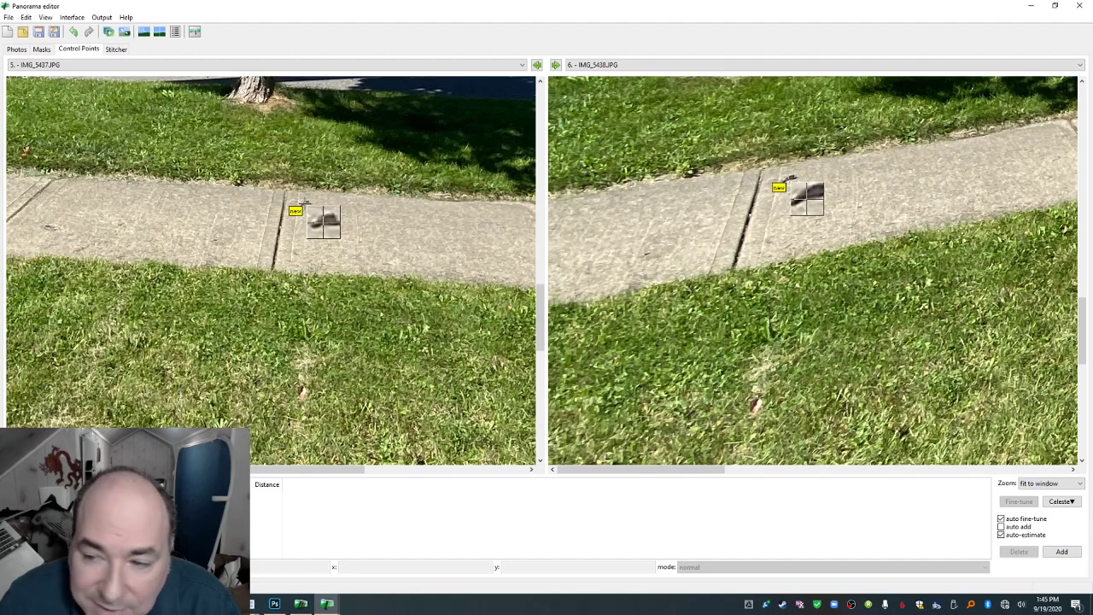
left_click(1061, 552)
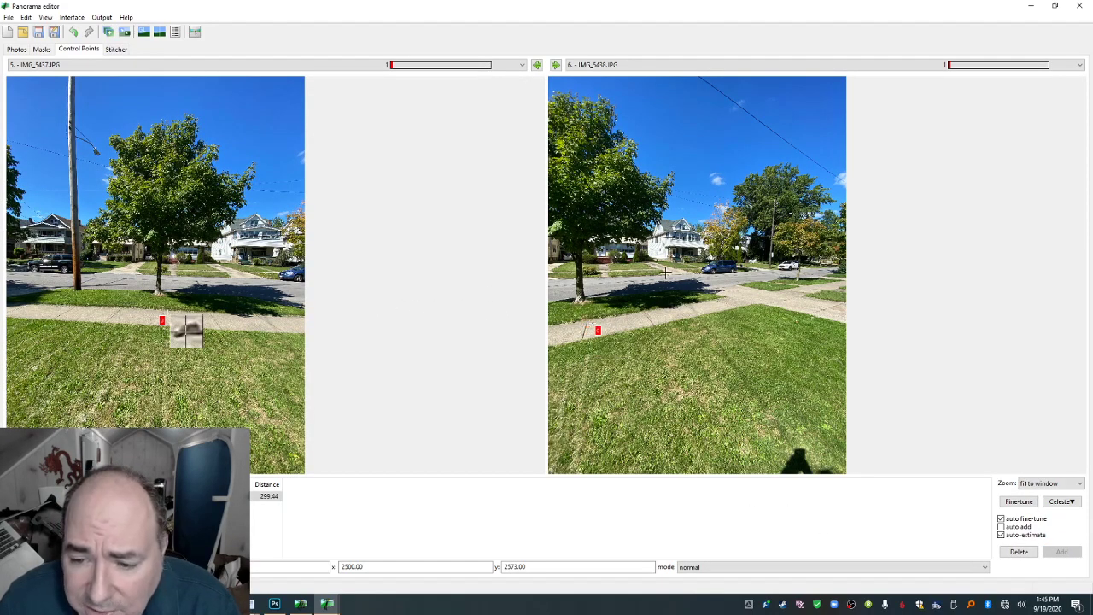
Add a control point pair for IMG_5437 and IMG_5438 at the left curb corner of the white house's driveway.
left_click(666, 275)
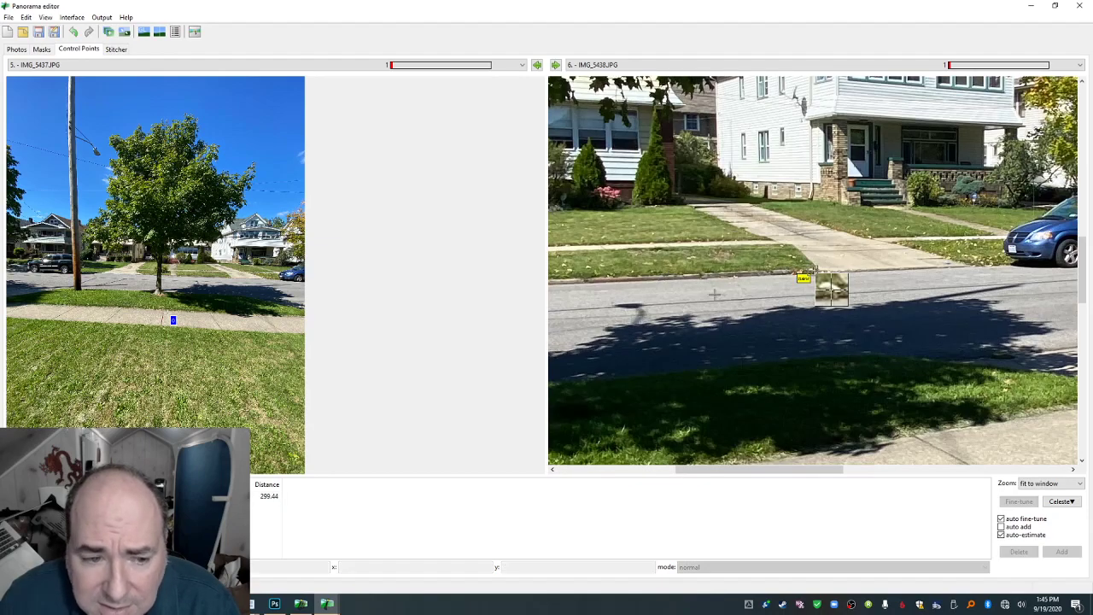
mouse_move(822, 272)
left_mouse_down()
mouse_move(826, 287)
mouse_move(819, 270)
left_mouse_up()
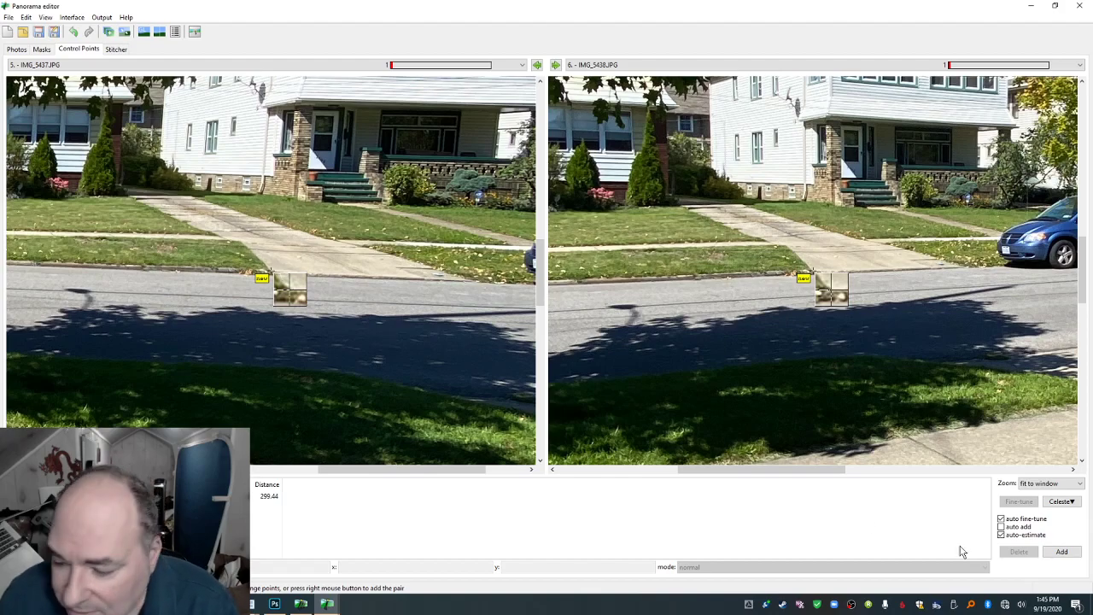
left_click(1061, 551)
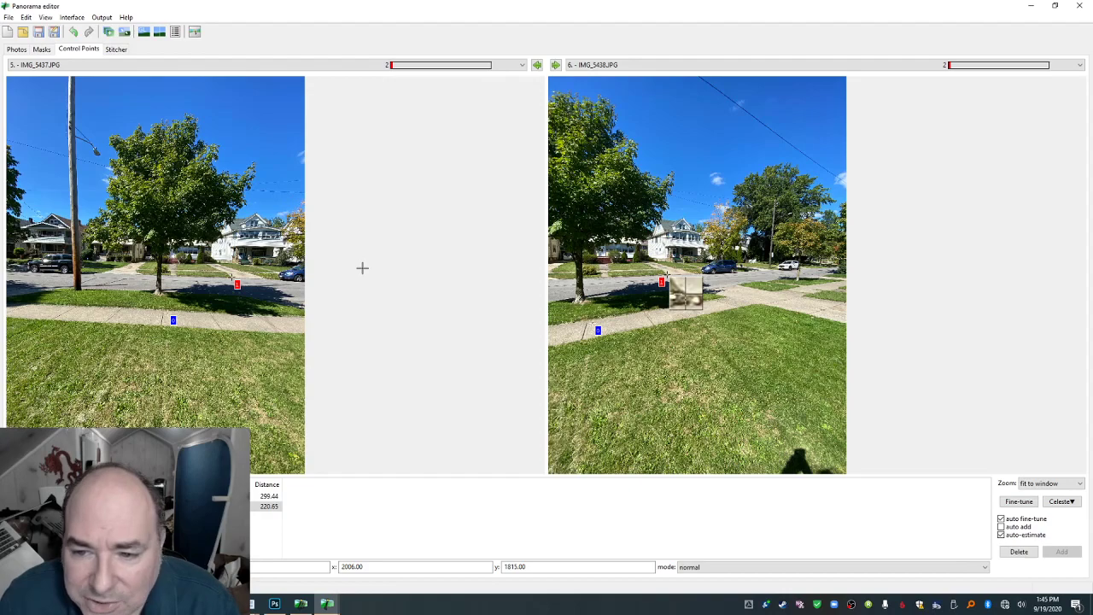
Add a control point pair for IMG_5437 and IMG_5438 on the roof peak of the white house.
left_click(256, 214)
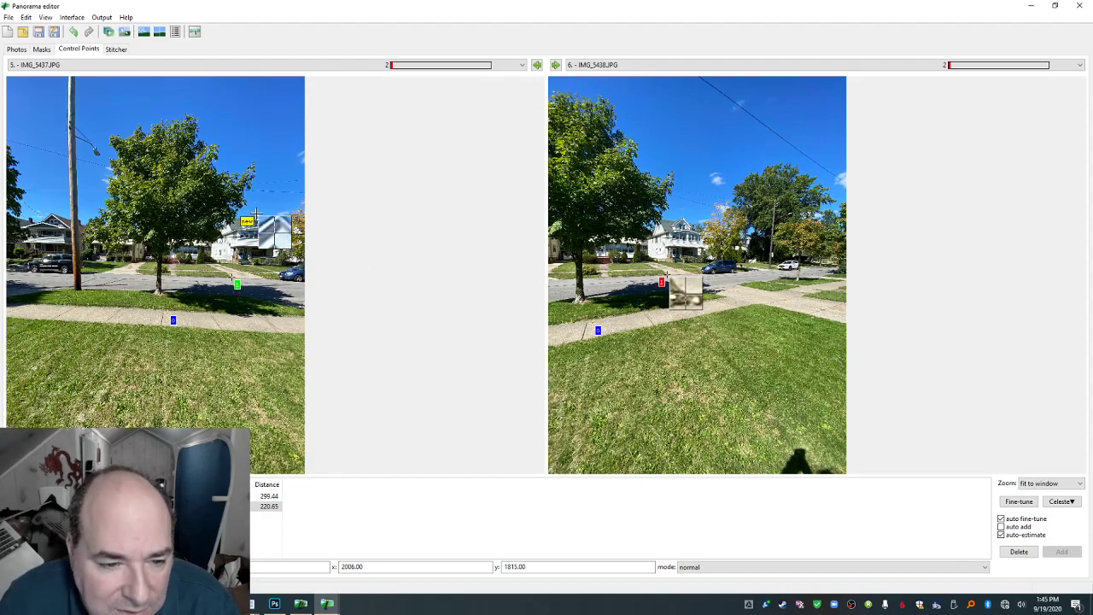
left_click_drag(274, 270, 275, 267)
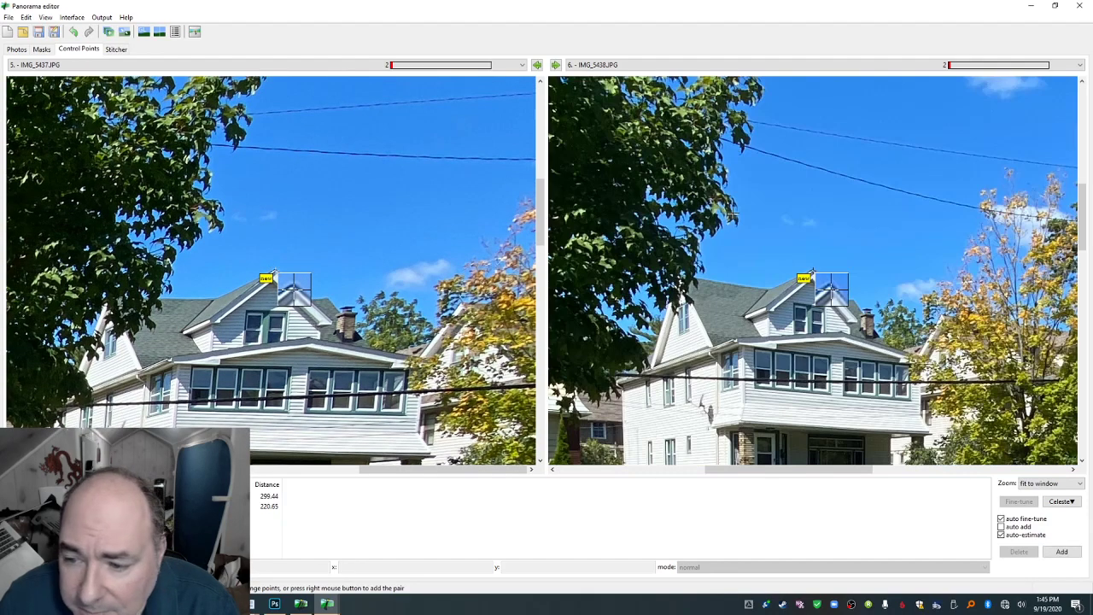
left_click(1061, 552)
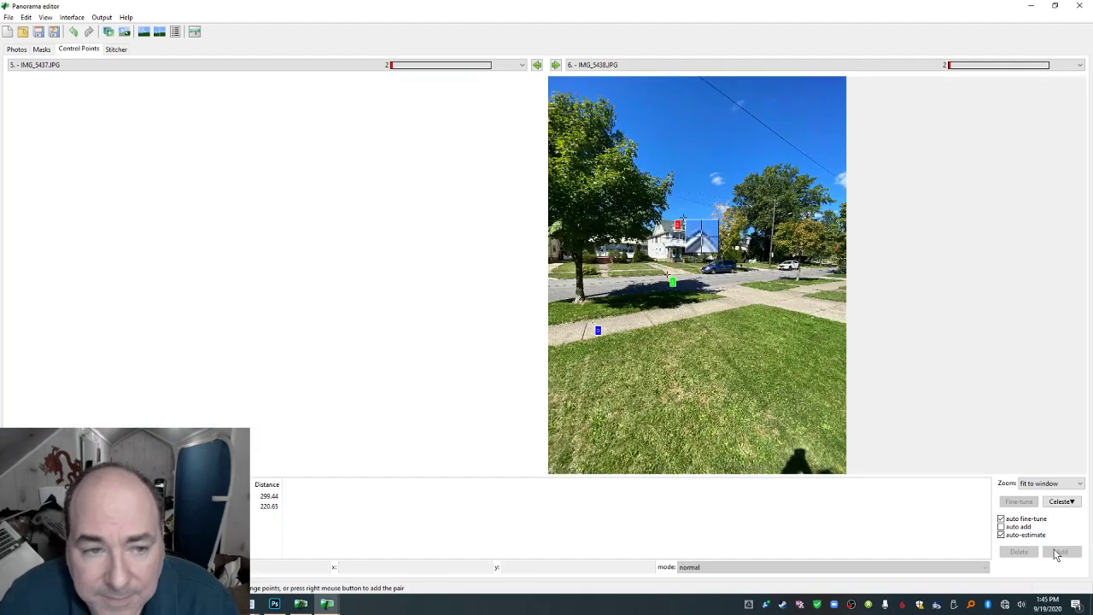
Advance to the pair IMG_5438 and IMG_5439 and place provisional points around the street tree's trunk and the parked white SUV.
left_click(555, 66)
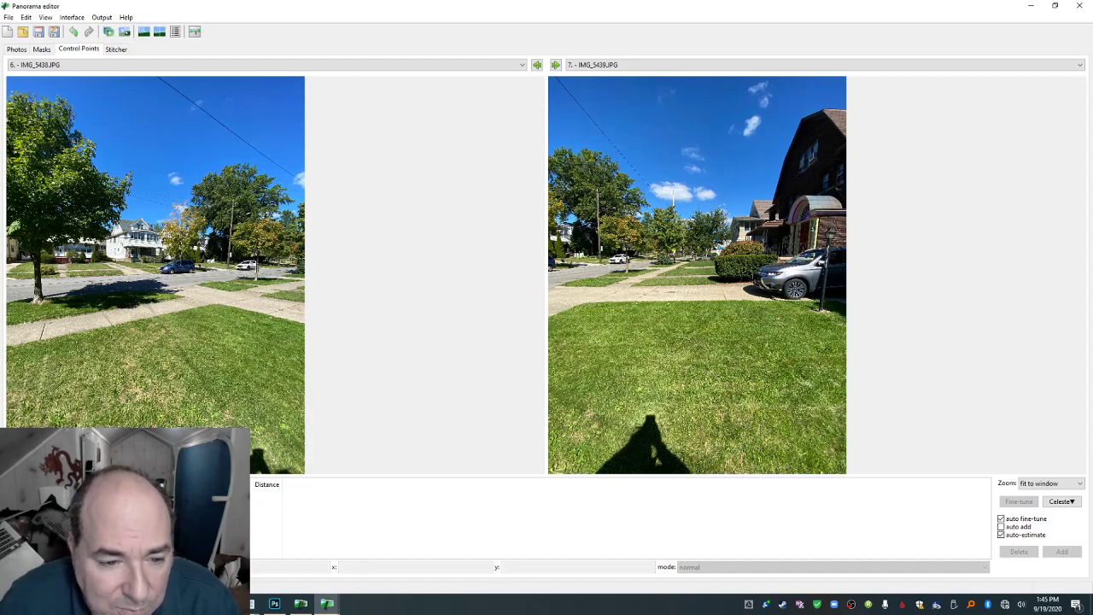
left_click(251, 267)
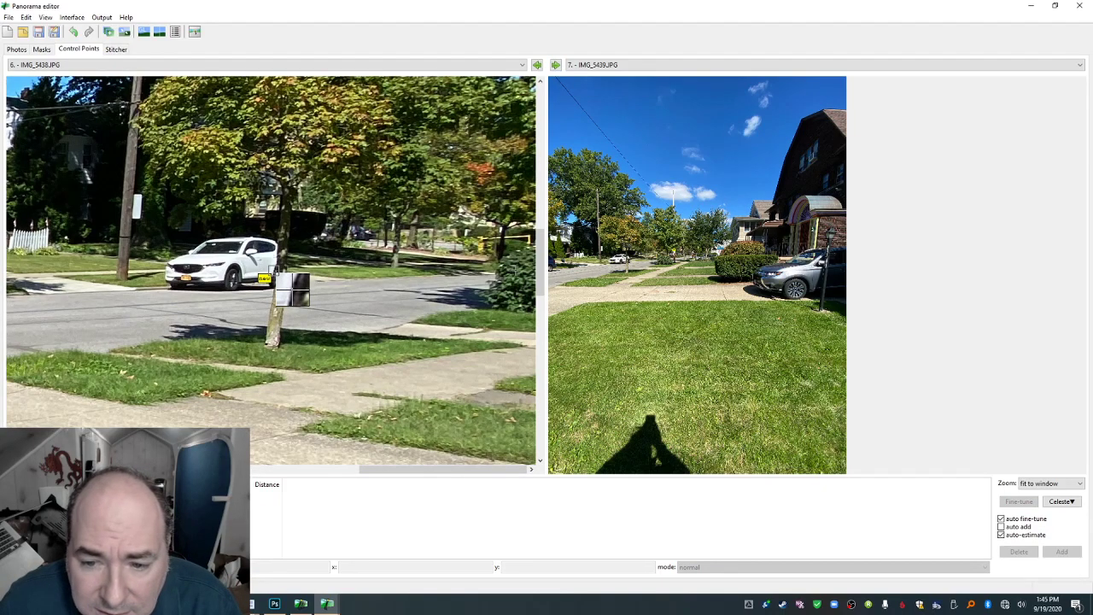
left_click(277, 268)
left_click_drag(300, 324, 272, 286)
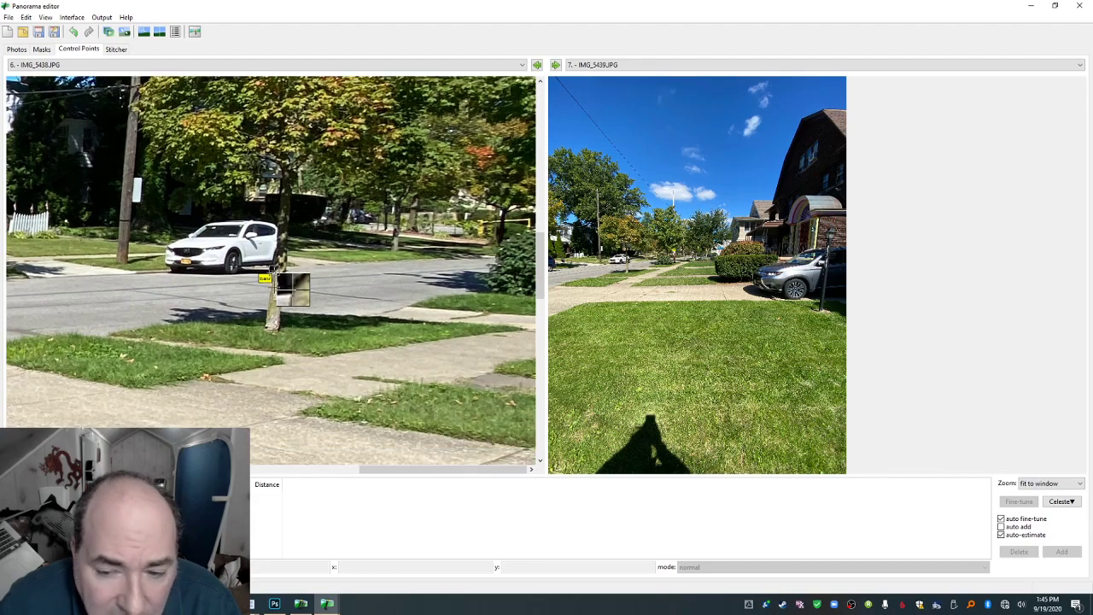
left_click(624, 262)
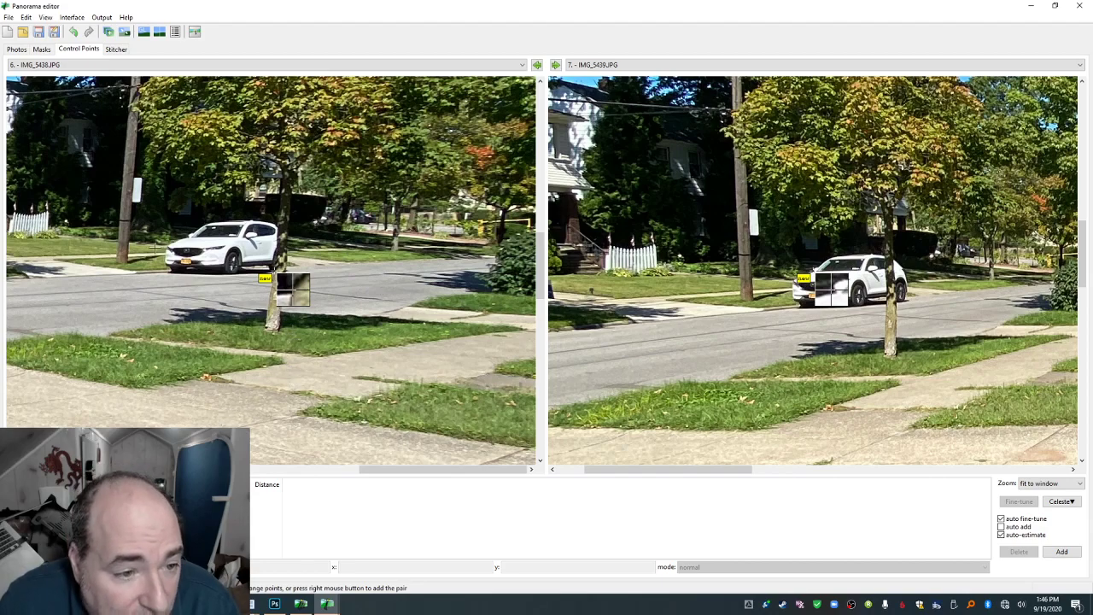
Move both points to the lower corner of the white sign on the utility pole and add the control point pair.
left_click(151, 212)
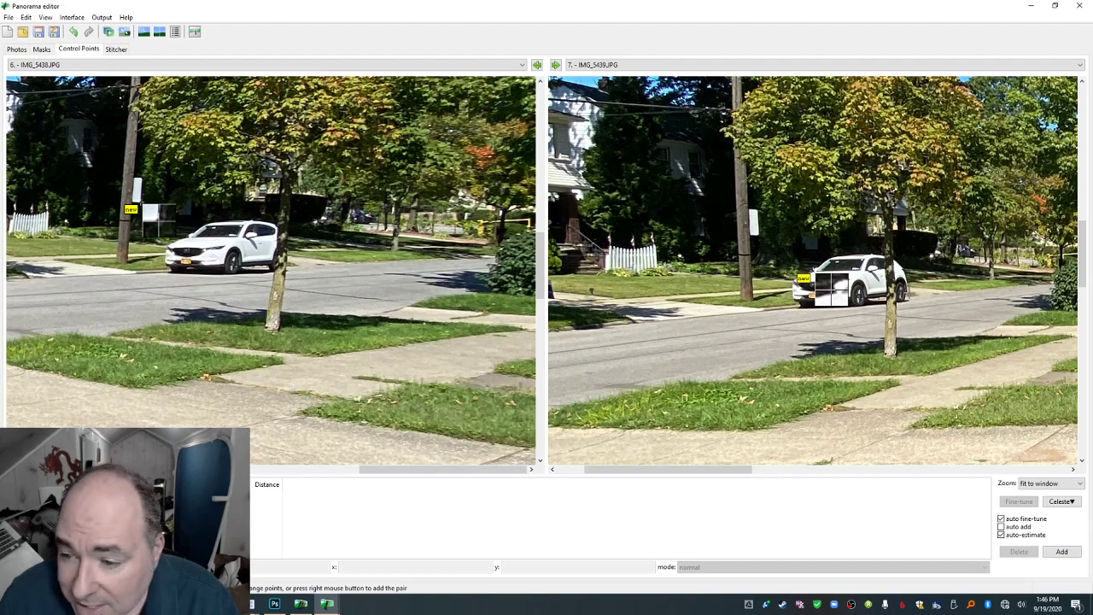
left_click(748, 242)
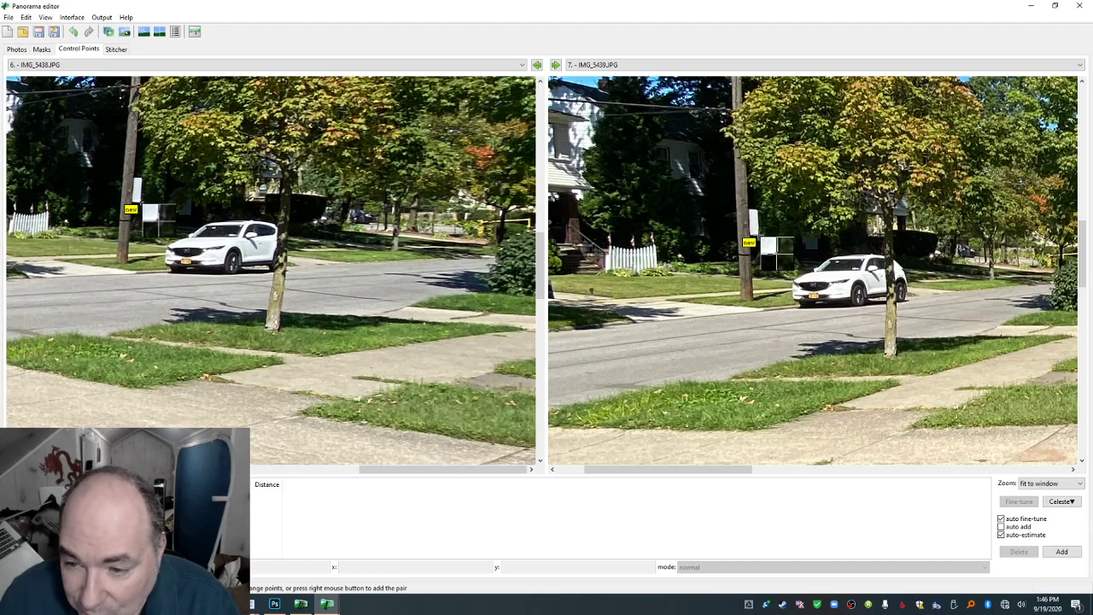
left_click(1061, 552)
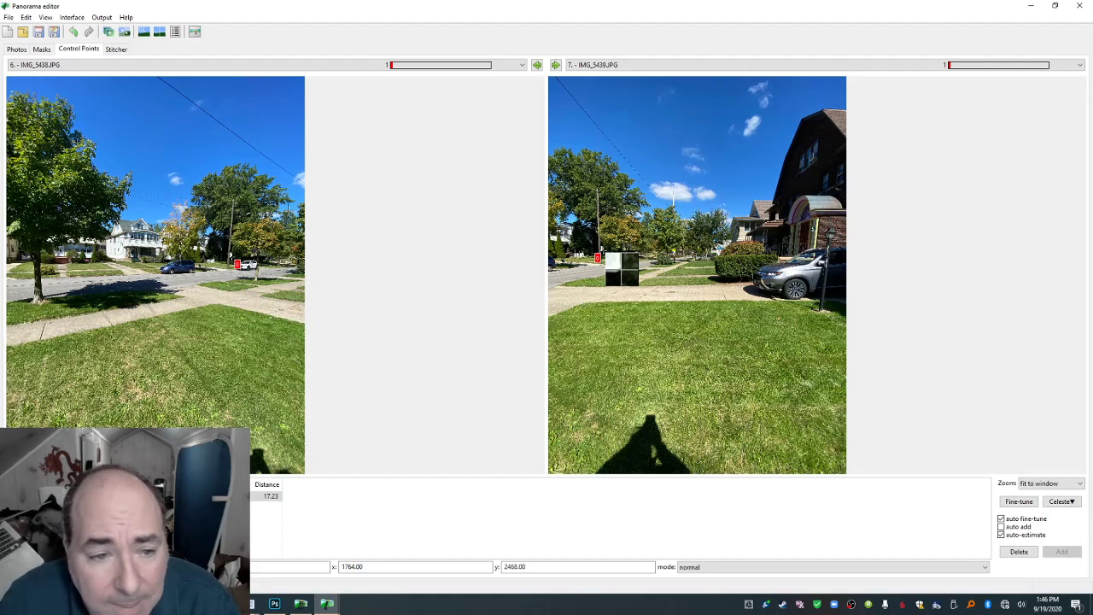
Add a control point pair for IMG_5438 and IMG_5439 at the top of the utility pole above the street lamp.
left_click(235, 202)
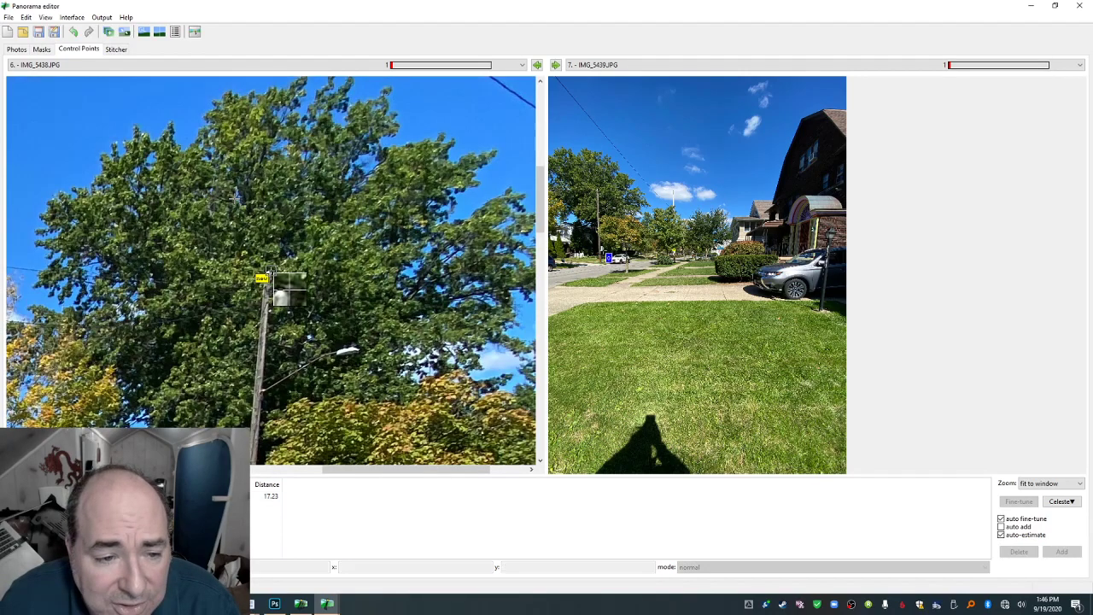
mouse_move(271, 271)
left_mouse_down()
mouse_move(266, 291)
mouse_move(270, 271)
left_mouse_up()
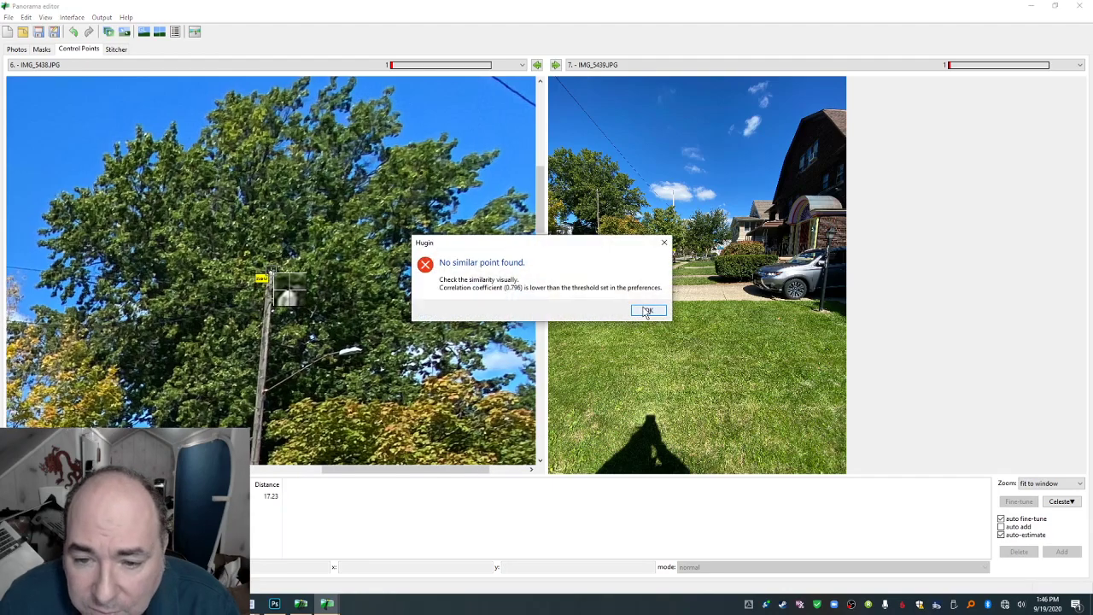
left_click(643, 310)
left_click(623, 248)
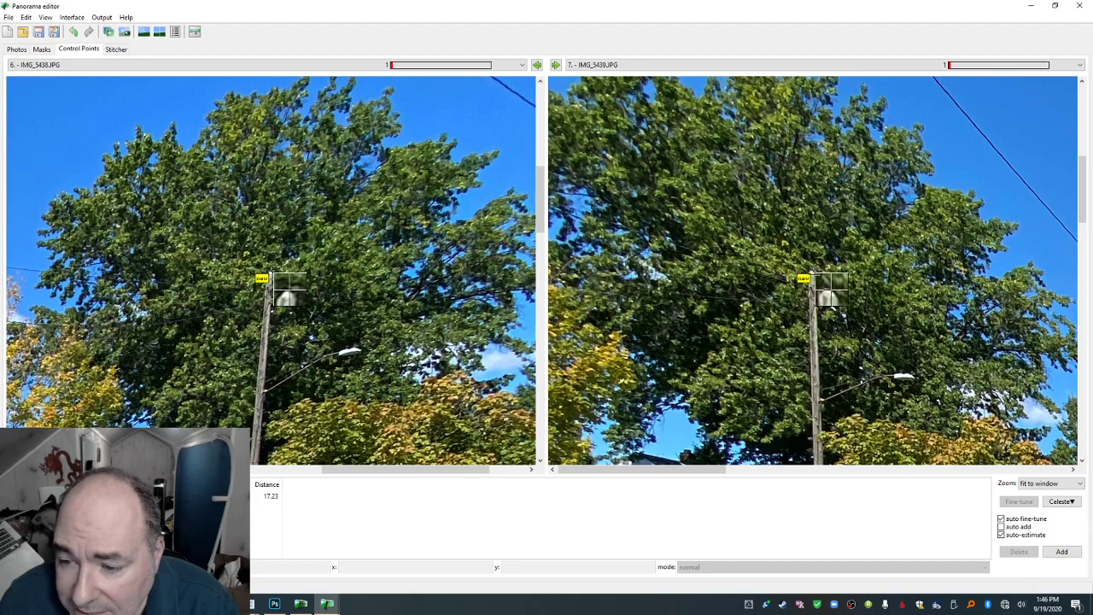
left_click_drag(812, 271, 811, 272)
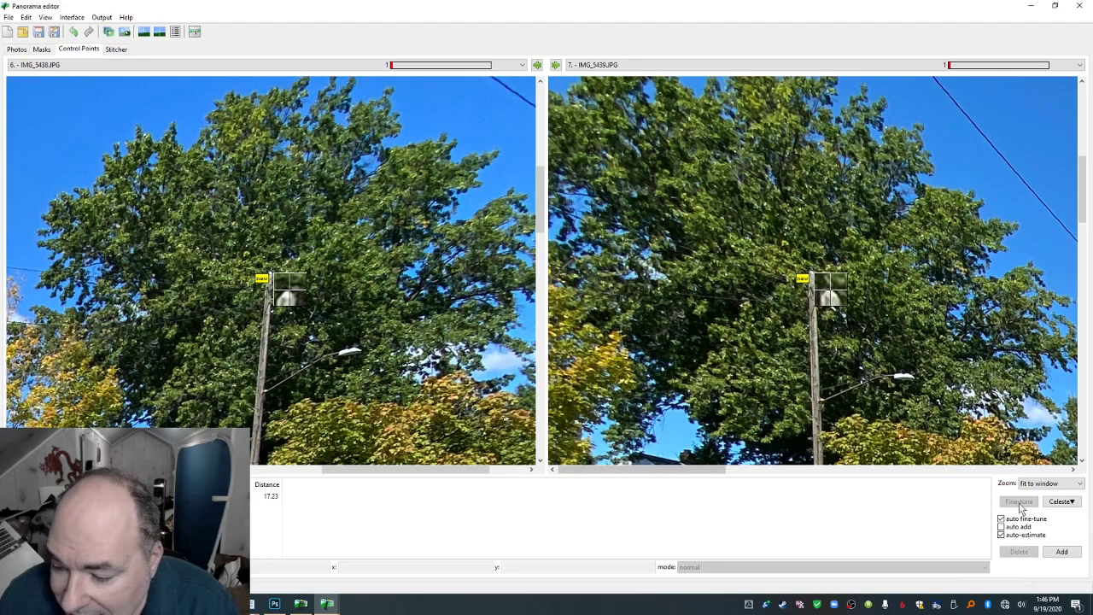
left_click(1062, 551)
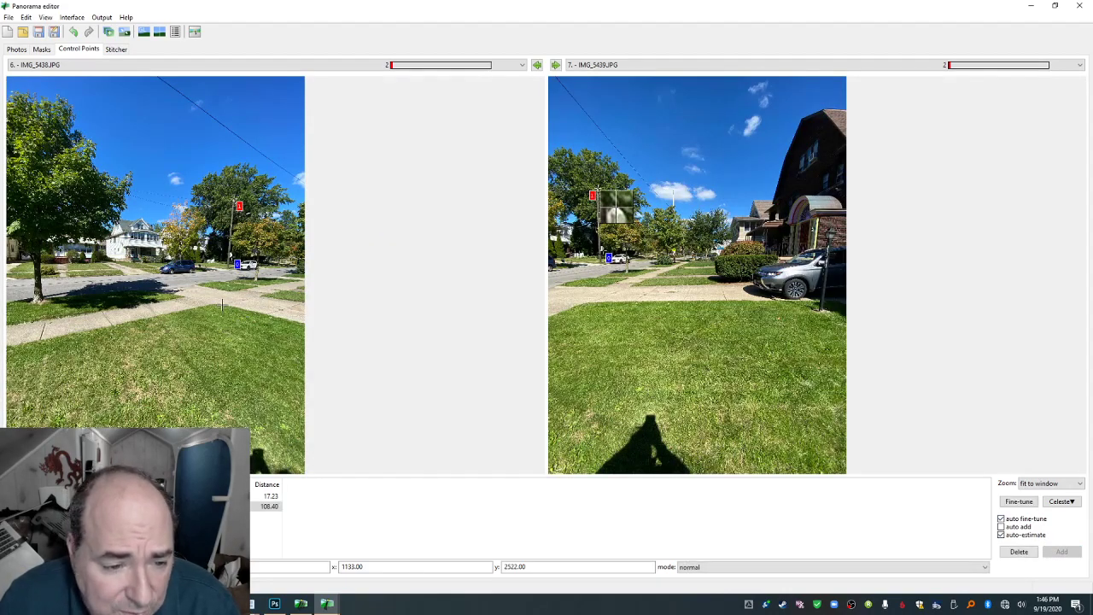
Add a control point pair for IMG_5438 and IMG_5439 where the pavement joint meets the lawn corner, and advance to IMG_5439 and IMG_5432.
left_click(221, 305)
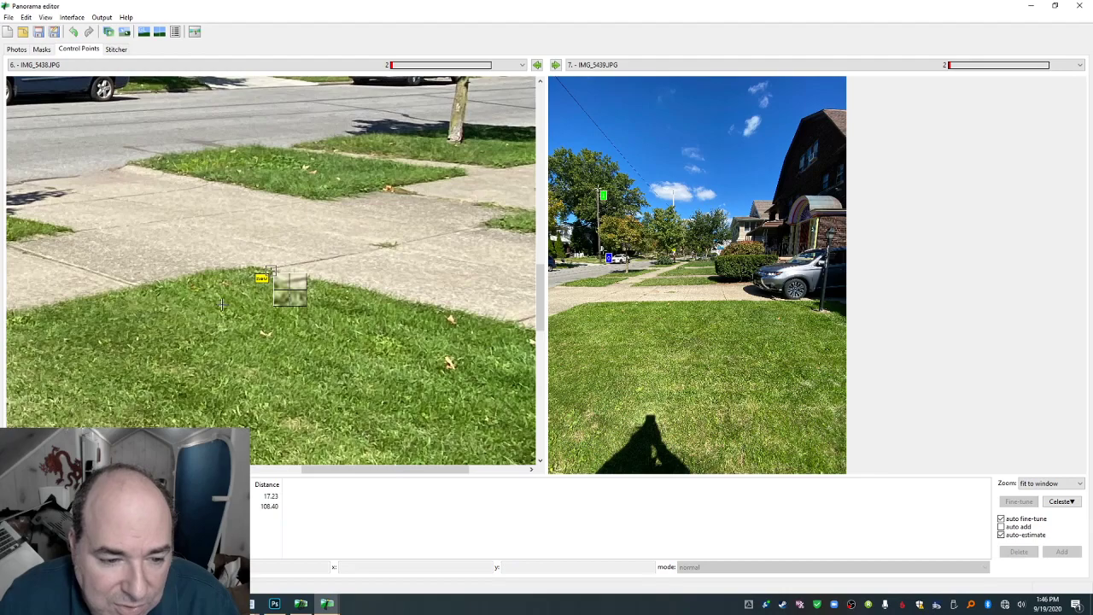
left_click_drag(269, 271, 268, 268)
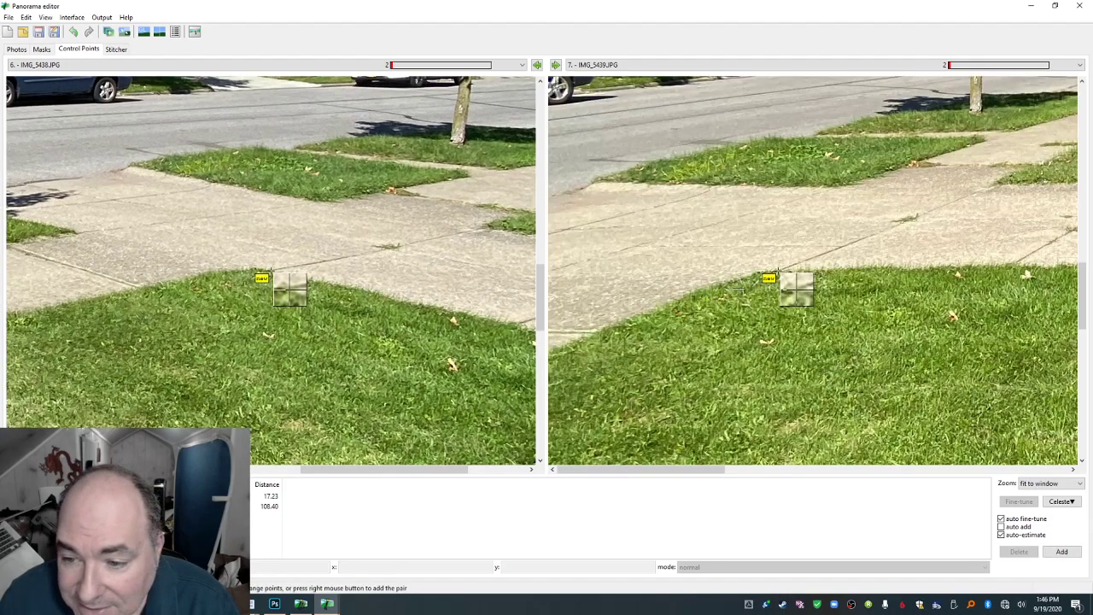
left_click_drag(773, 267, 779, 268)
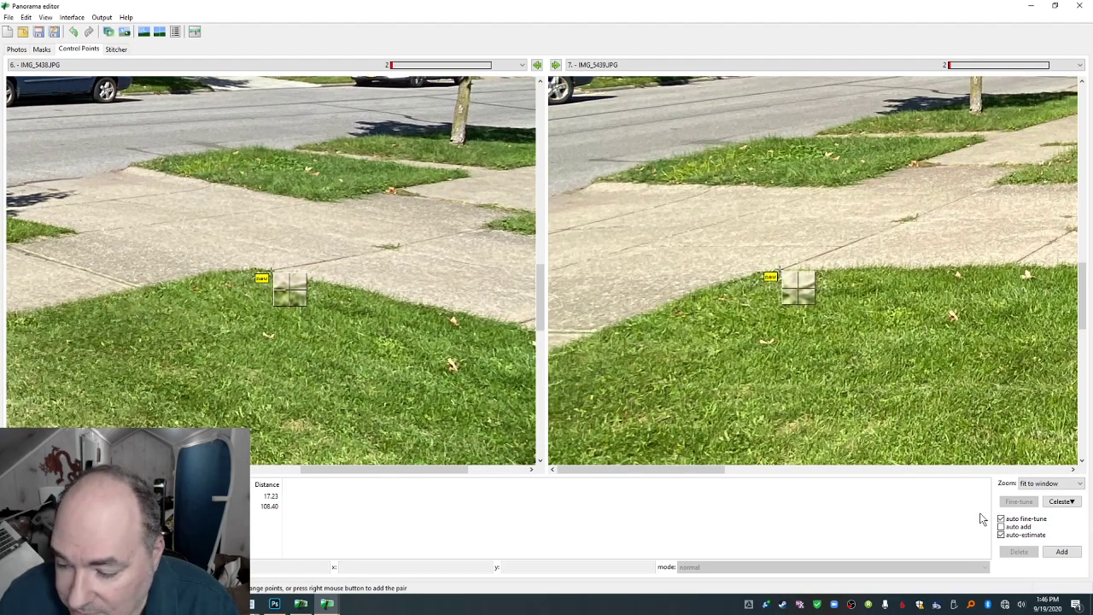
left_click(1062, 552)
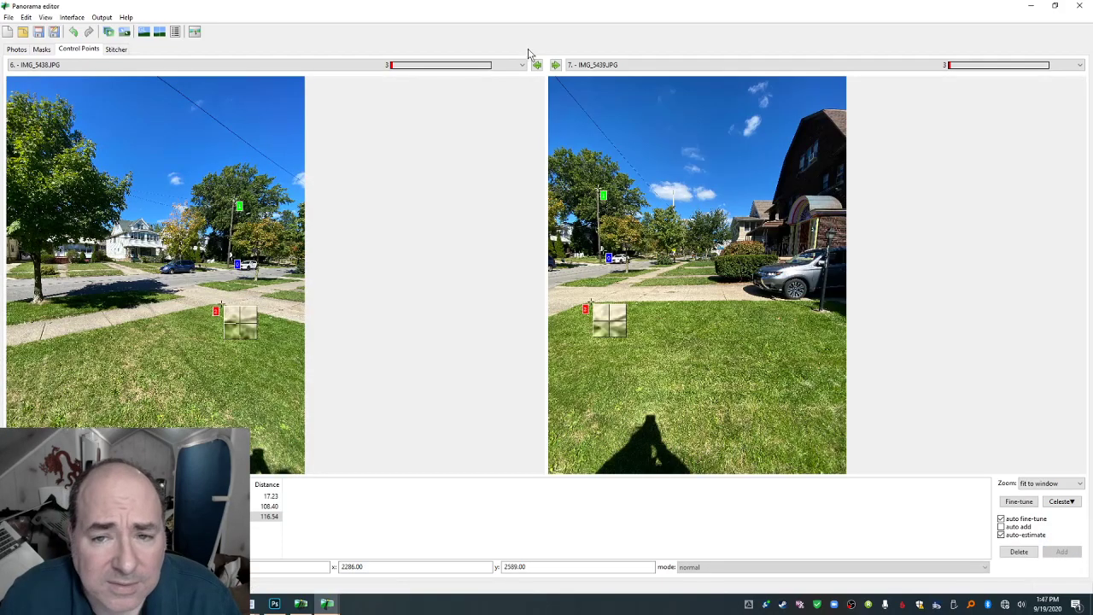
left_click(555, 66)
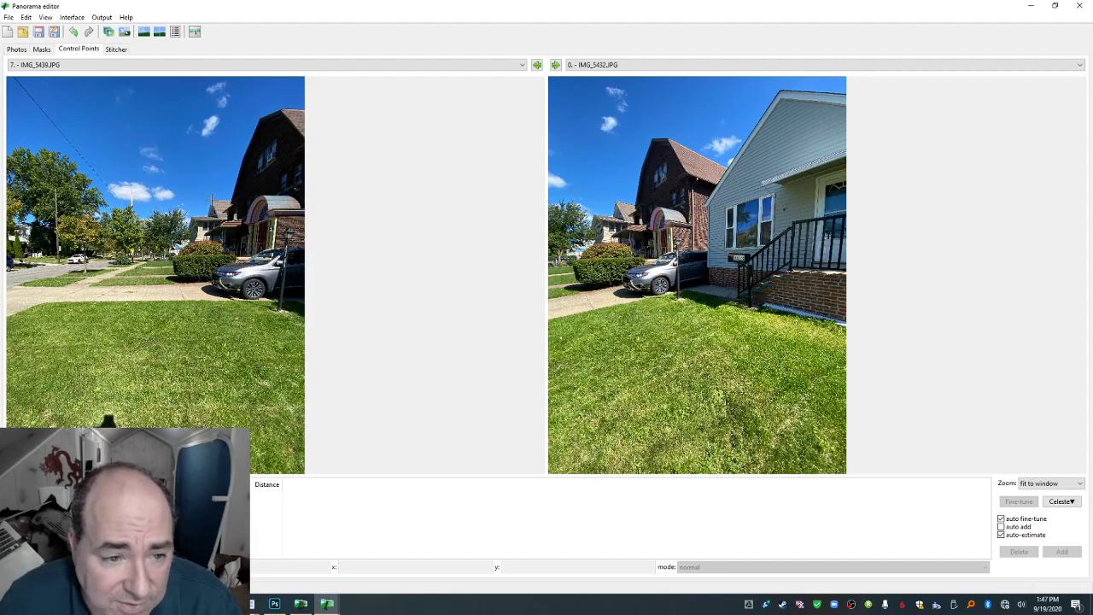
Add control point pairs between IMG_5439 and IMG_5432 at the pale house's roof peak and the brick house's upper roof corner.
left_click(215, 200)
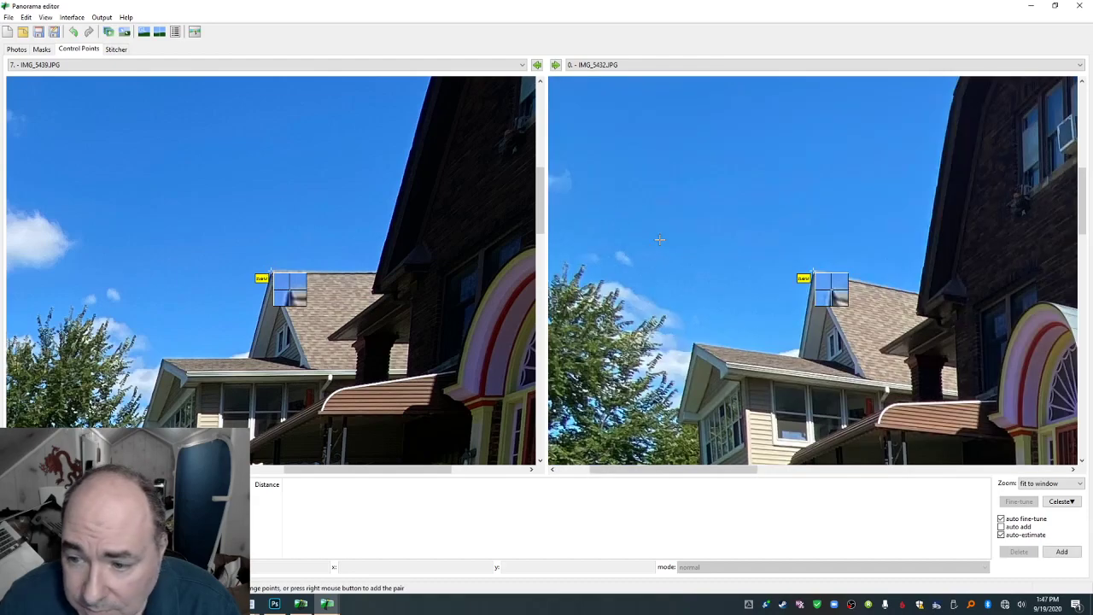
left_click(1061, 551)
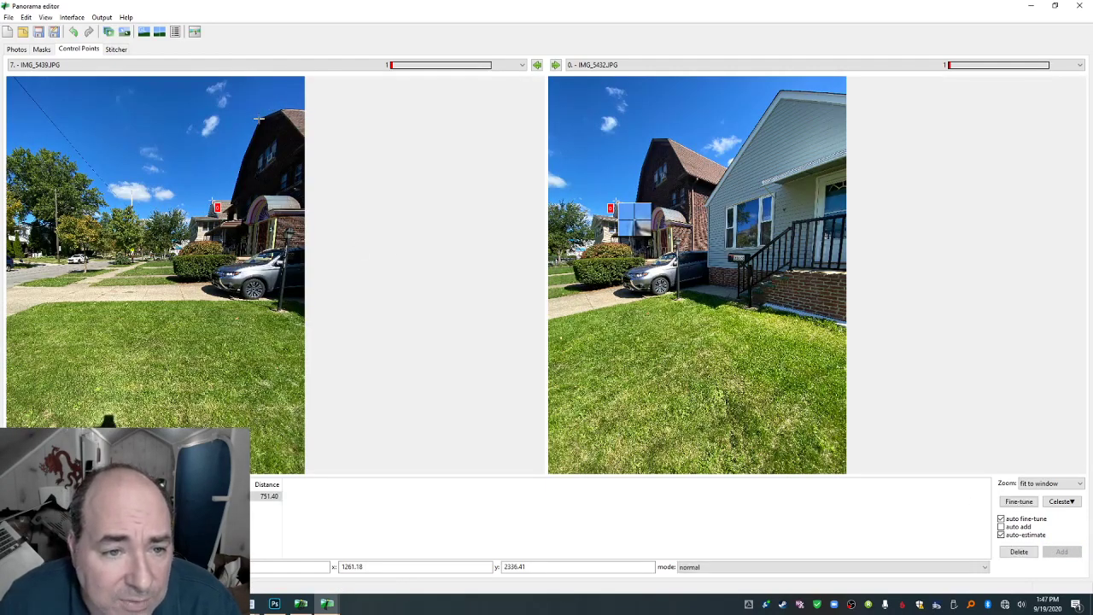
left_click(261, 118)
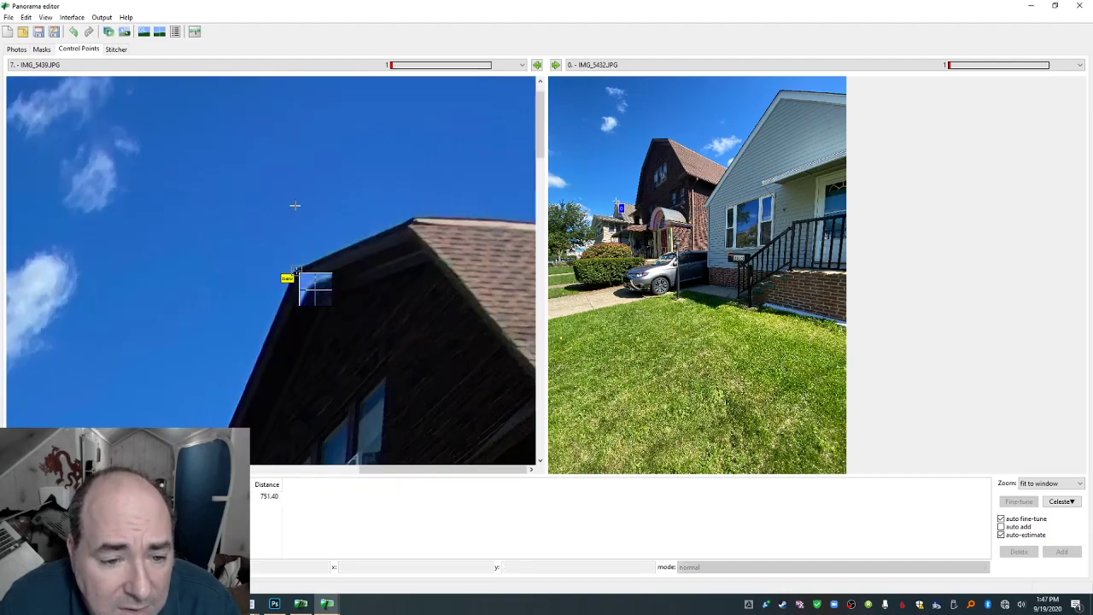
left_click_drag(298, 272, 293, 273)
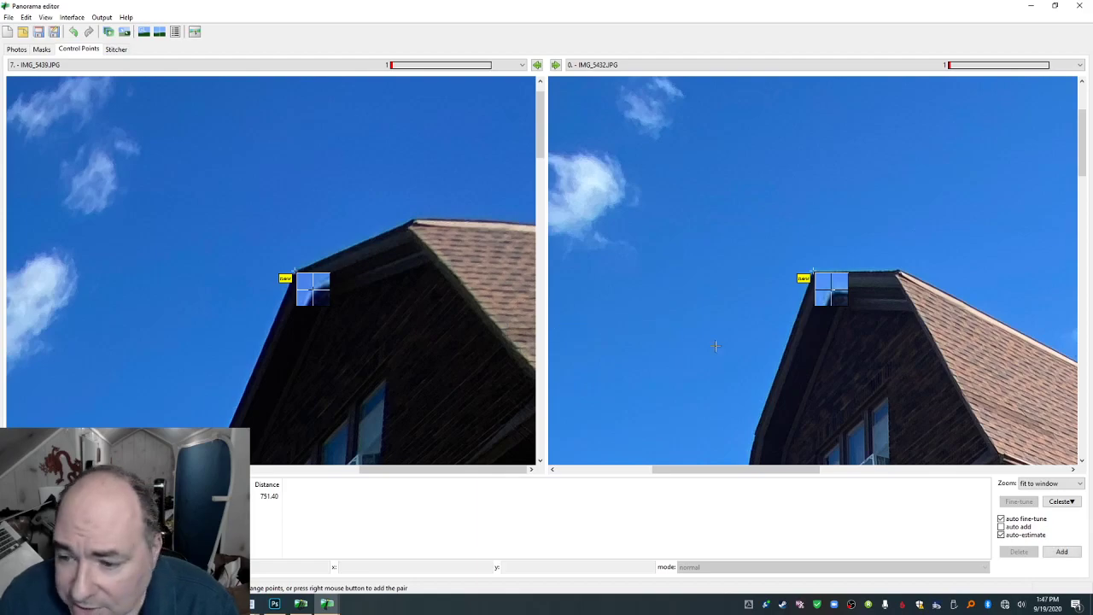
left_click(1062, 552)
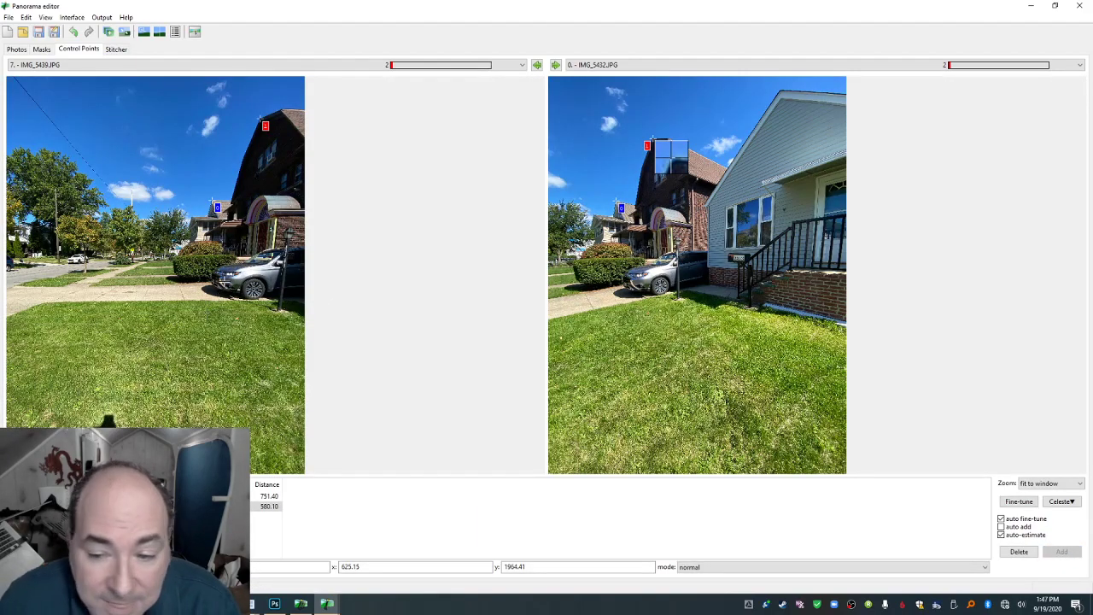
Add a control point pair at the rear tip of the silver car's headlight and close the panorama editor.
left_click(242, 272)
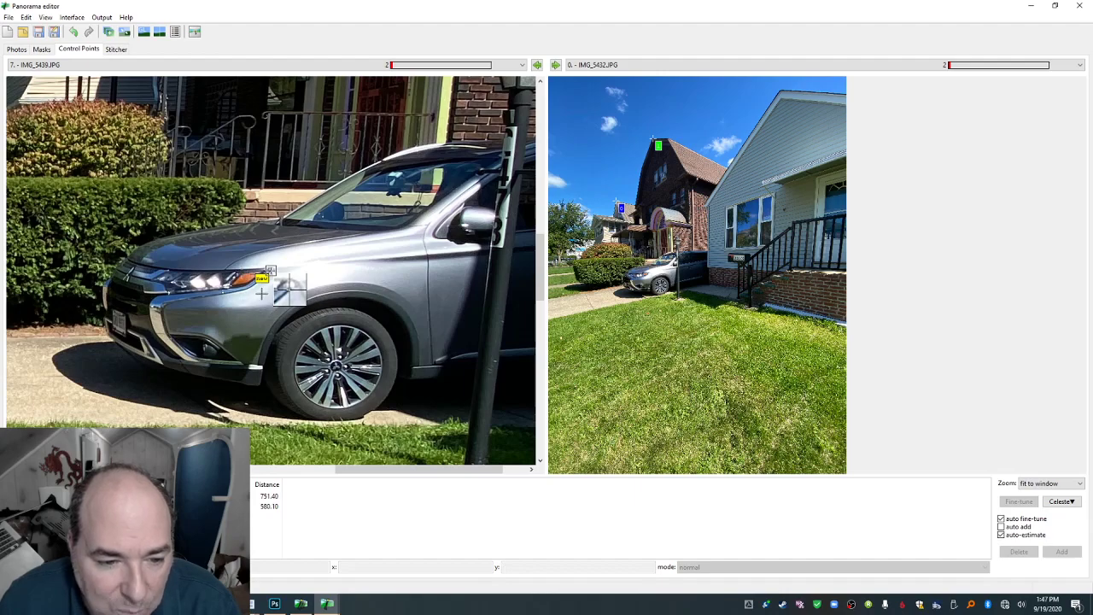
mouse_move(270, 270)
left_mouse_down()
mouse_move(247, 280)
mouse_move(262, 271)
left_mouse_up()
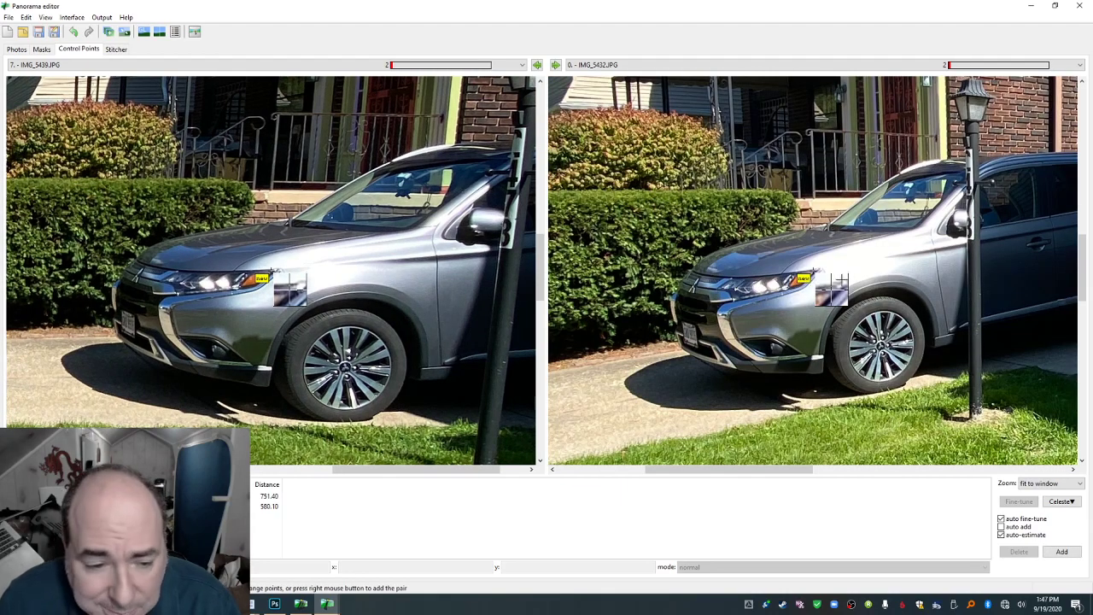
left_click(1060, 554)
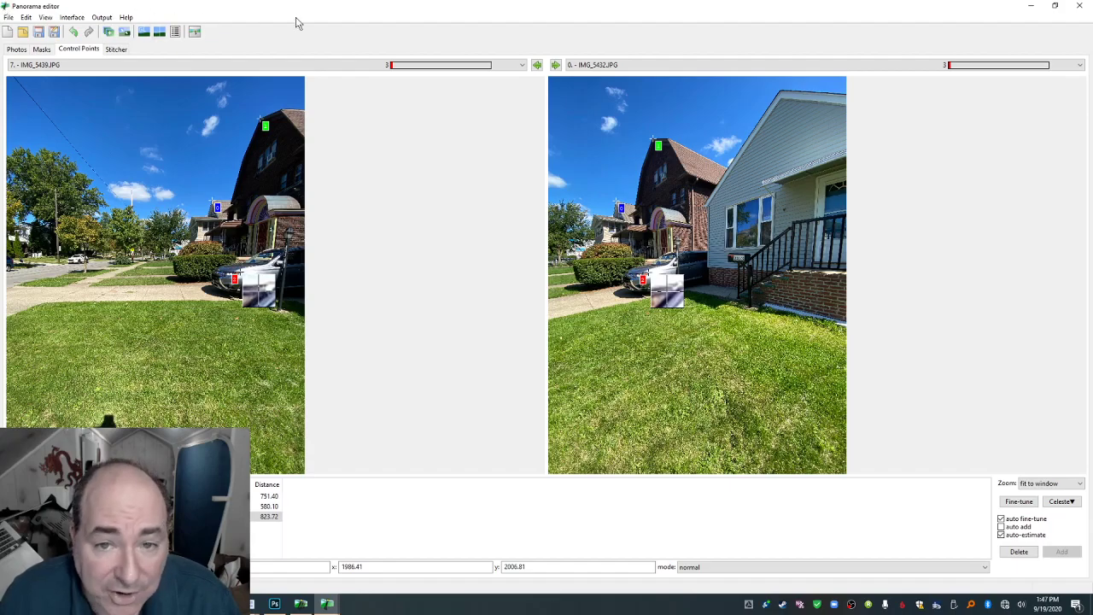
double_click(536, 4)
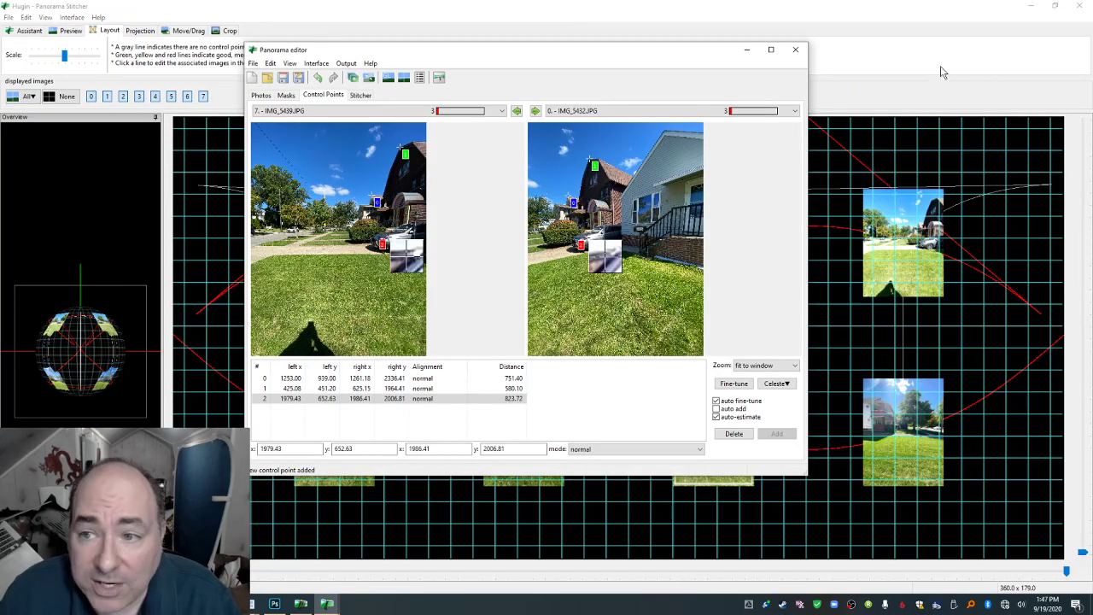
left_click(795, 50)
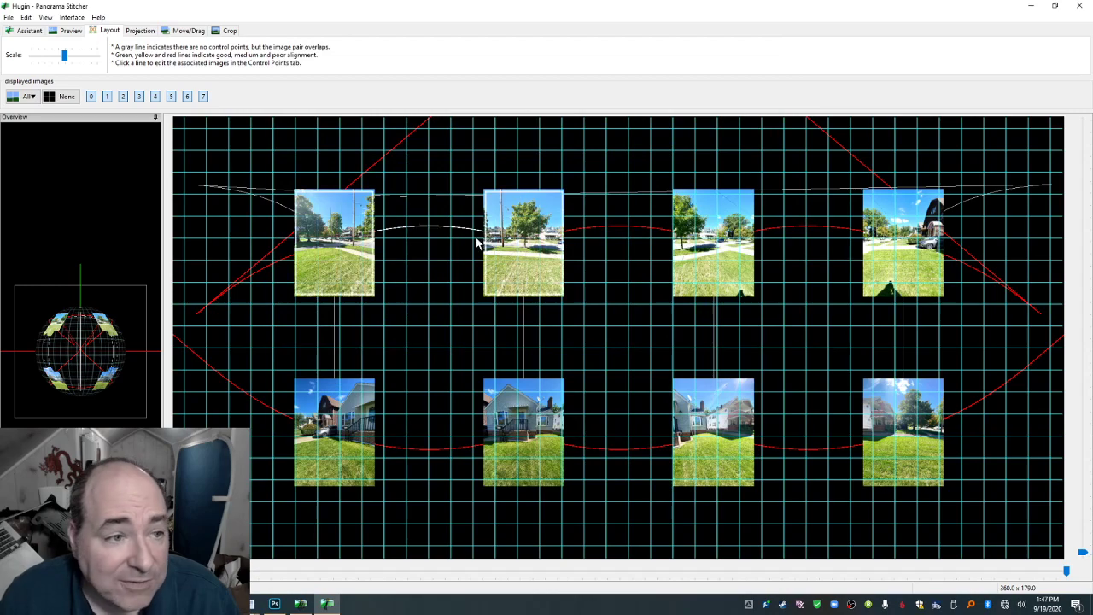
Save the project as IMG_5432 - IMG_5439.pto and realign the images with the assistant.
left_click(8, 17)
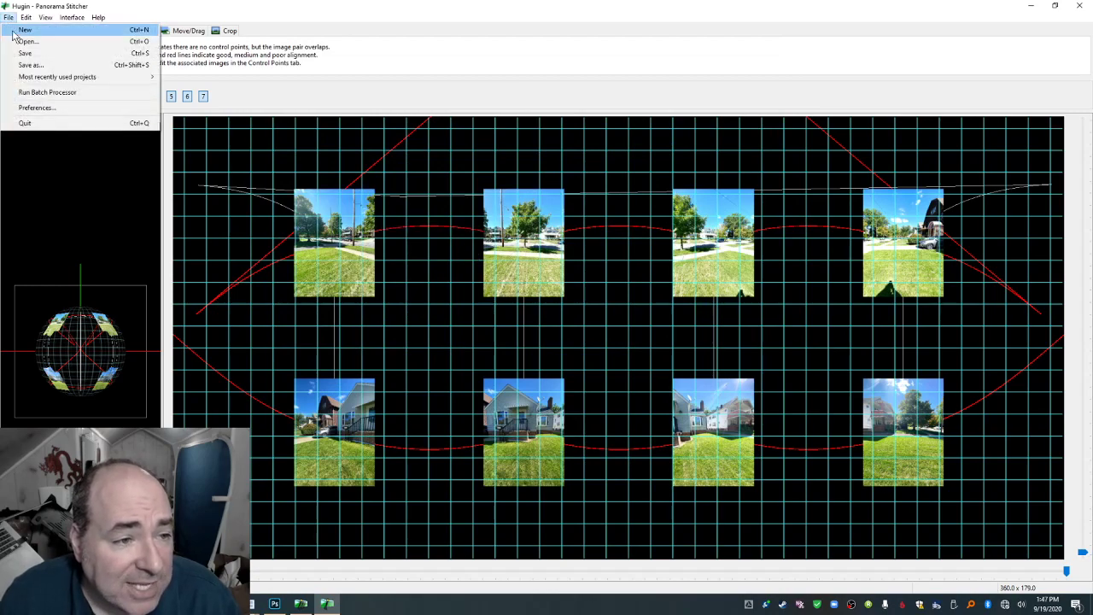
left_click(25, 54)
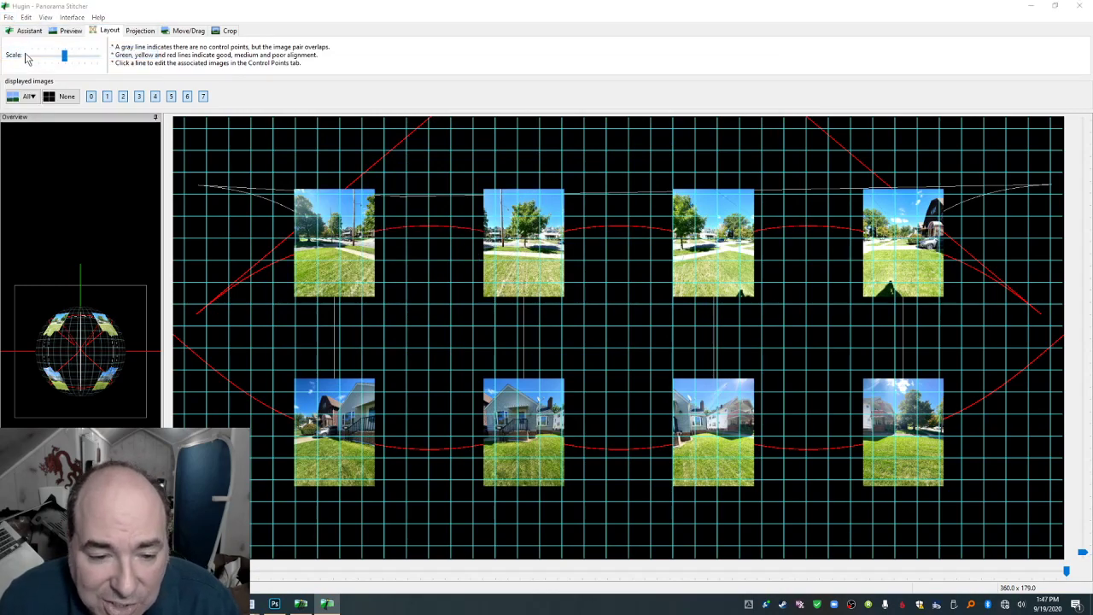
key("Return")
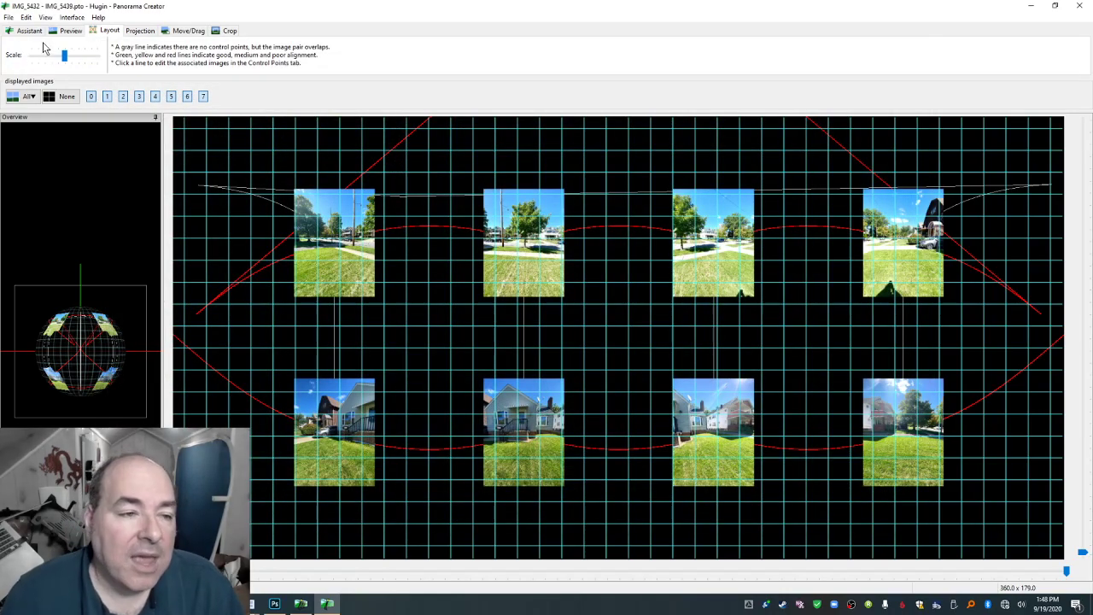
left_click(25, 30)
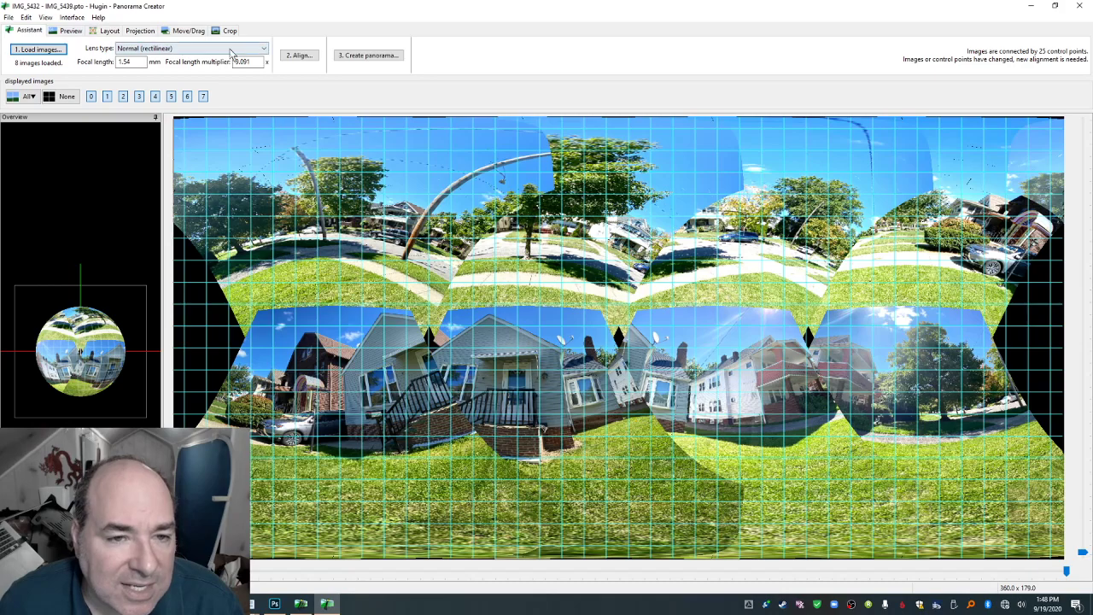
left_click(296, 55)
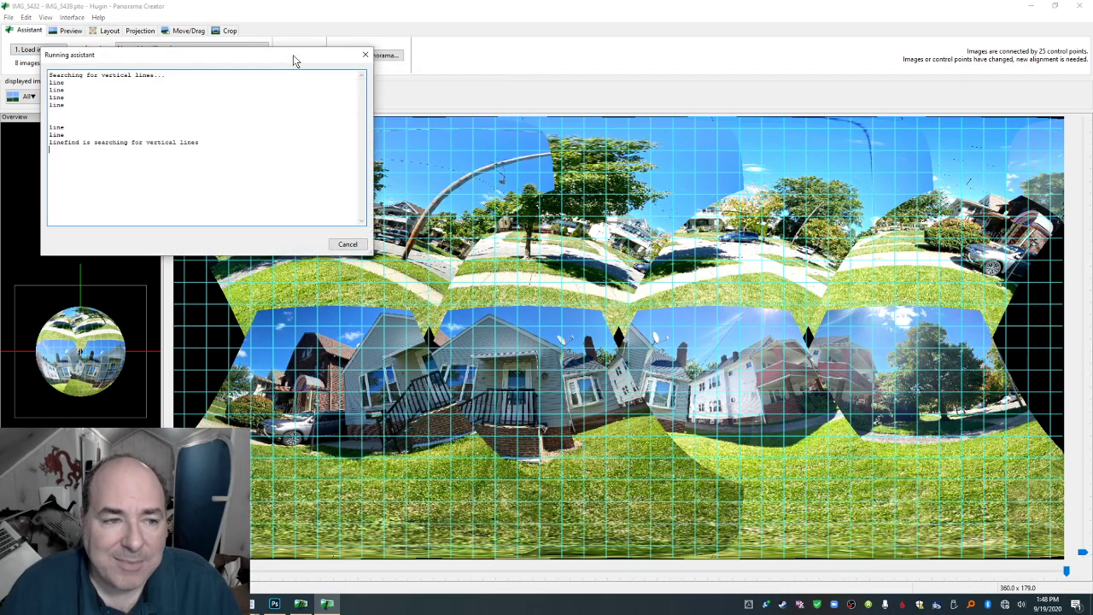
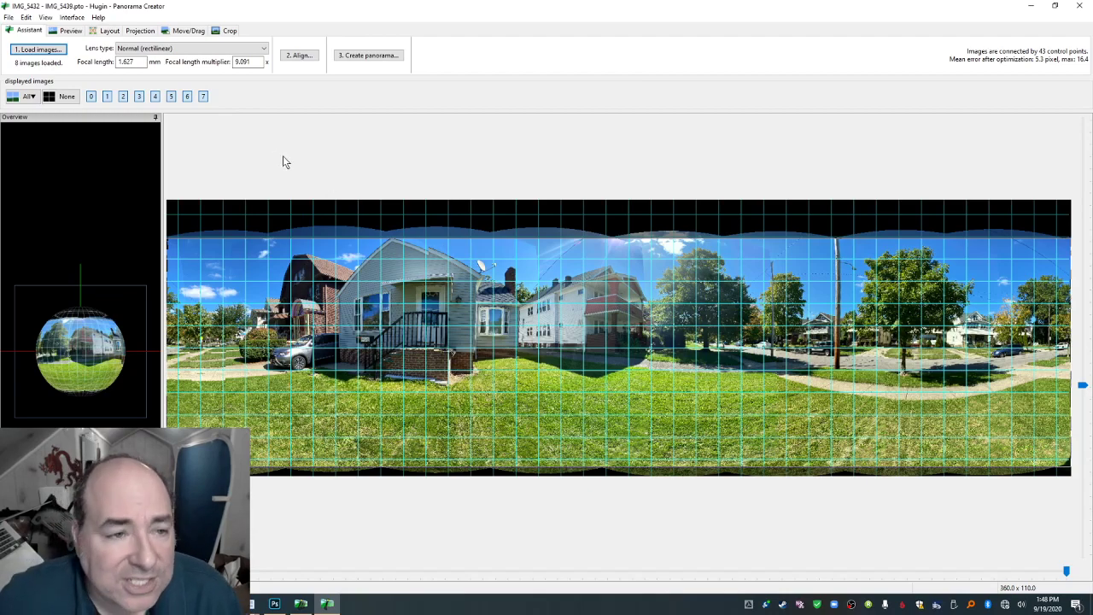
Set the panorama's vertical field of view to 180 in the equirectangular projection.
left_click(136, 33)
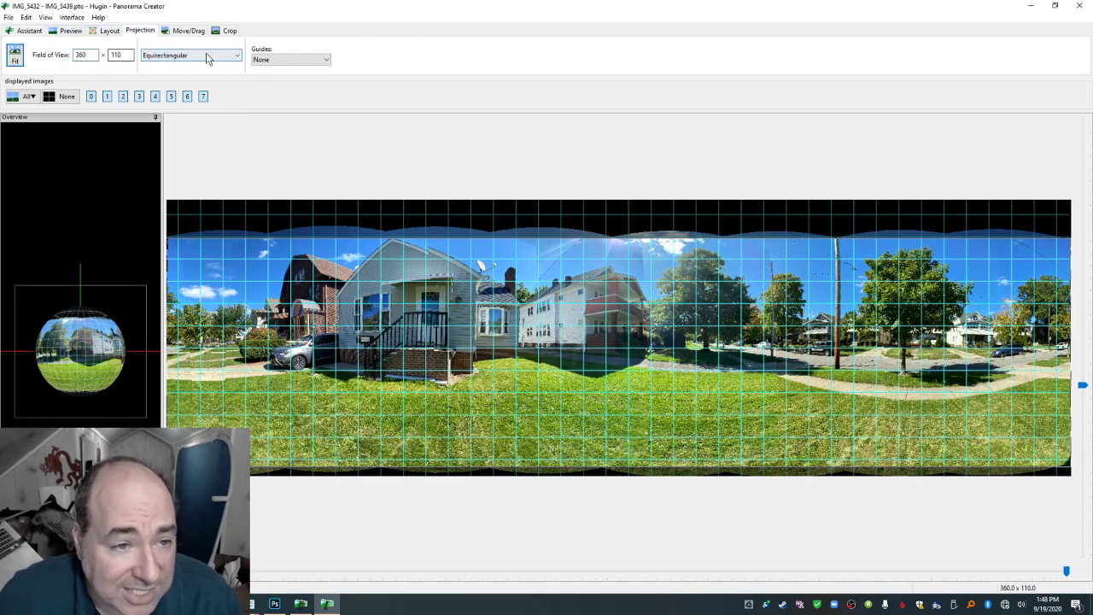
left_click_drag(133, 56, 44, 62)
type("180")
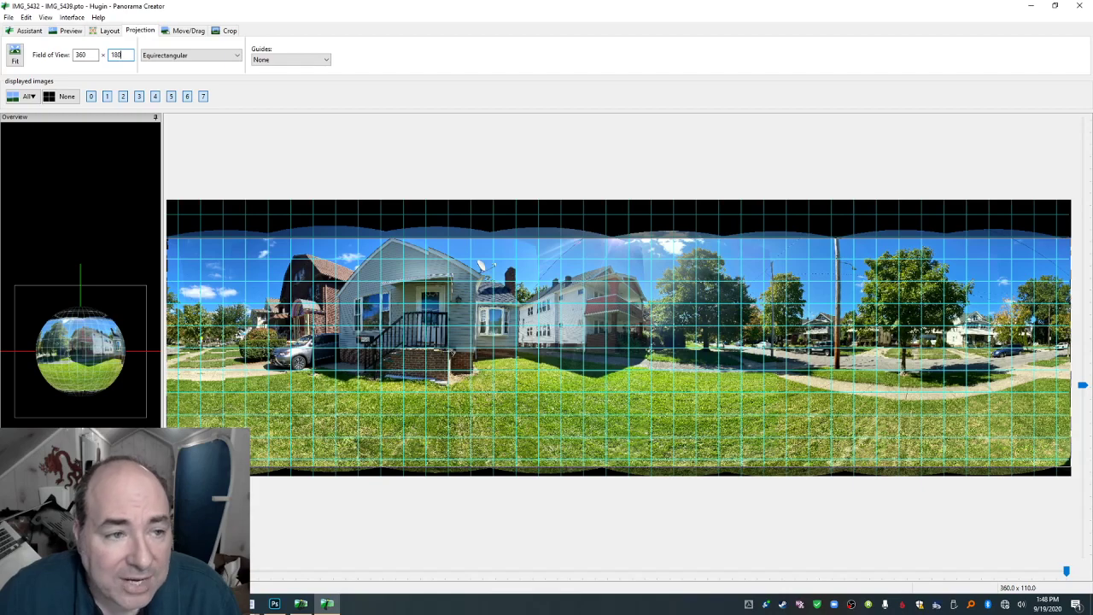
left_click(95, 53)
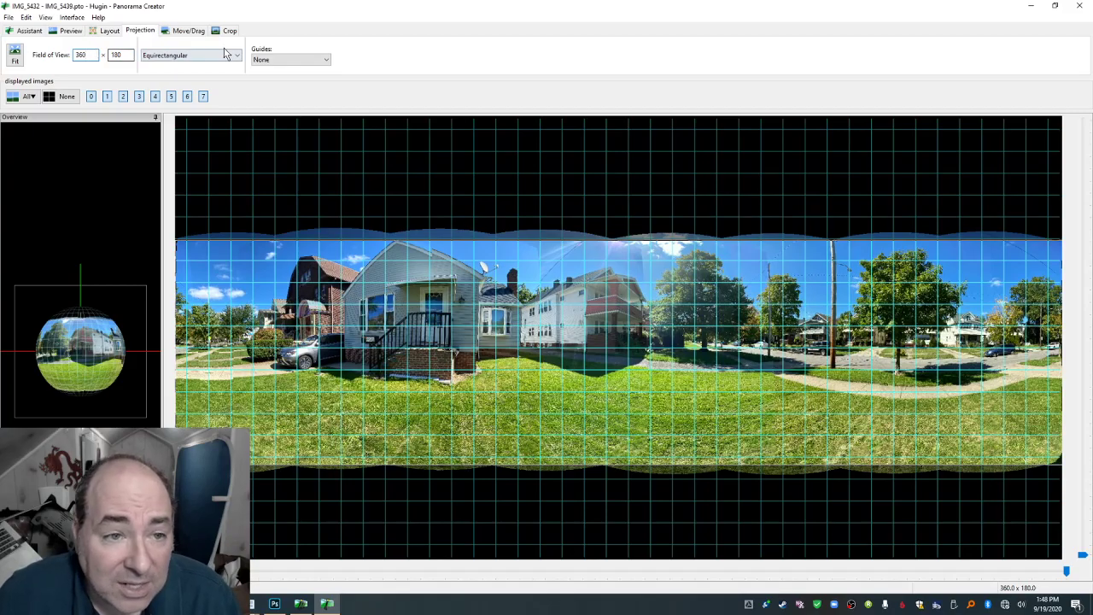
Reposition the panorama freehand in the preview and straighten it.
left_click(198, 32)
left_click_drag(591, 386, 547, 376)
left_click_drag(478, 378, 570, 355)
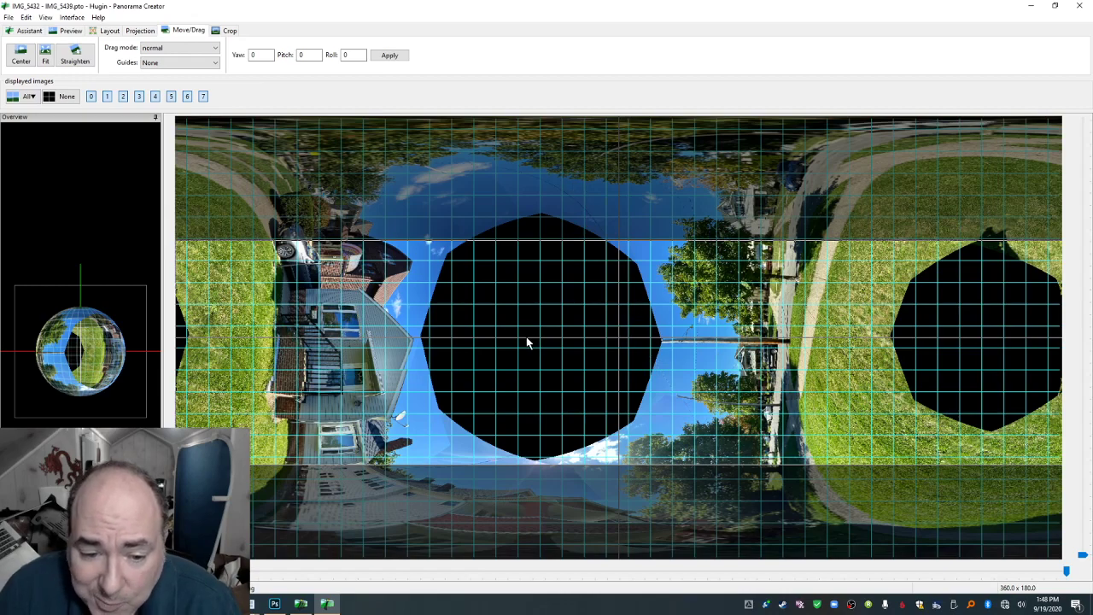
left_click(75, 55)
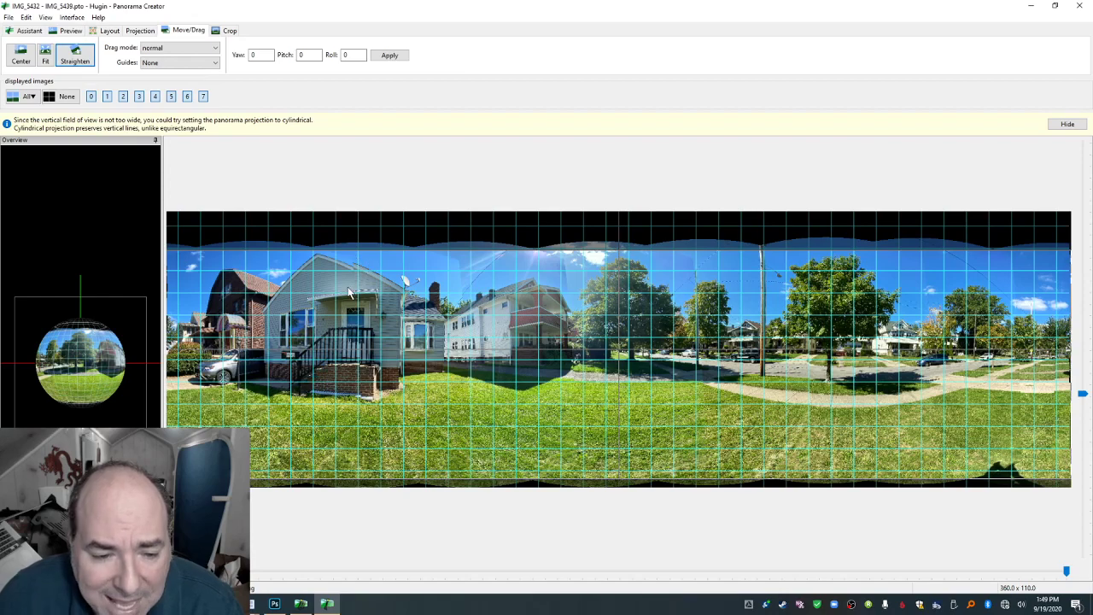
Open the control points shared by IMG_5432 and IMG_5433 from the layout view.
left_click(111, 32)
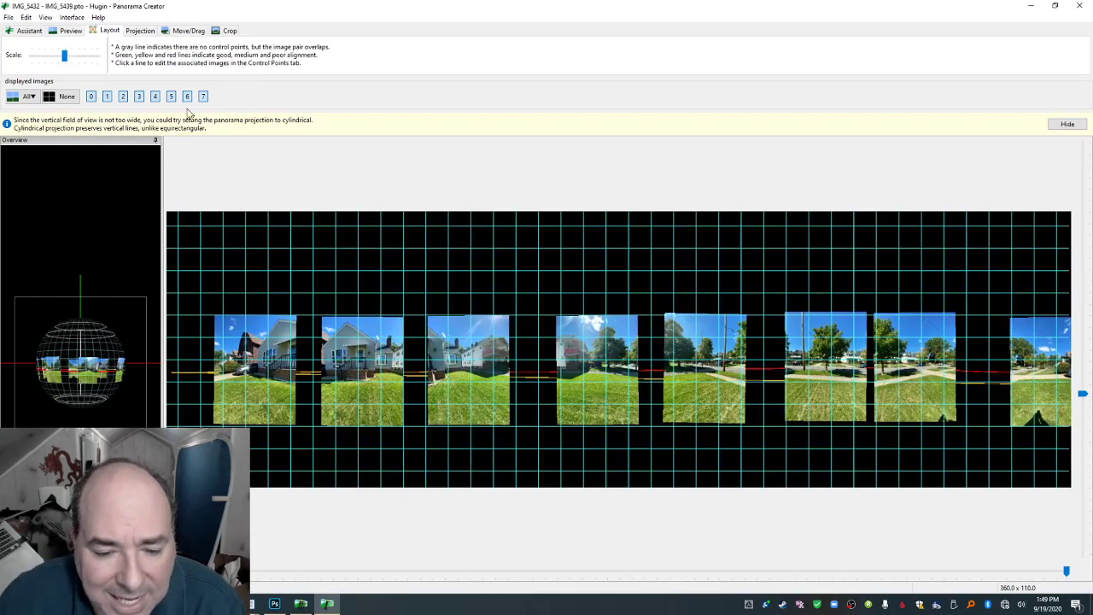
left_click(266, 355)
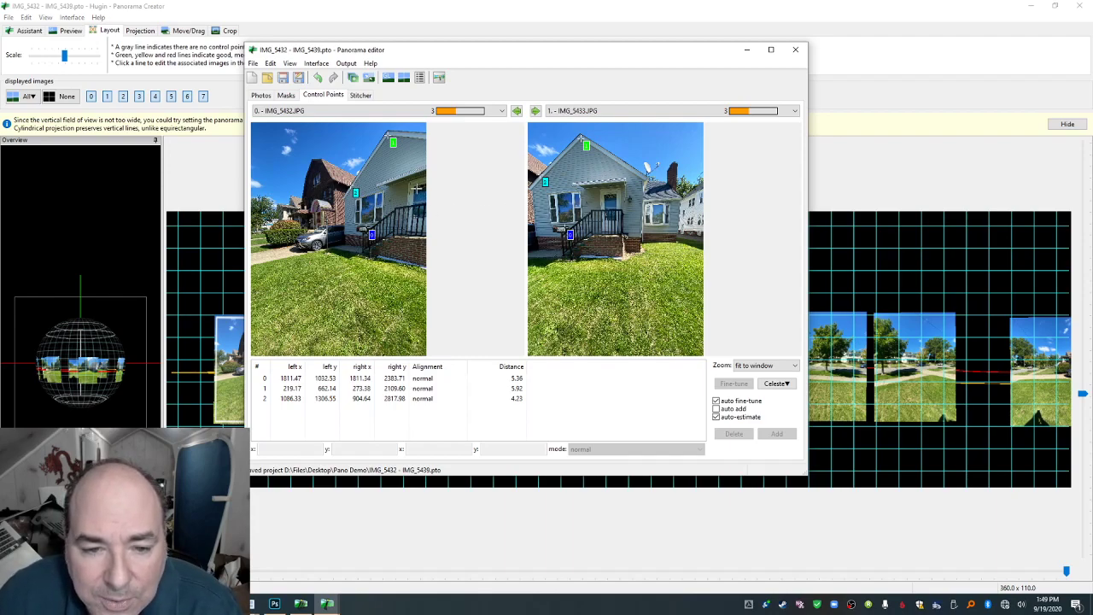
Try to move the house-gable control point in IMG_5432 onto the upper corner of the front door's glass and fine-tune it.
left_click(395, 145)
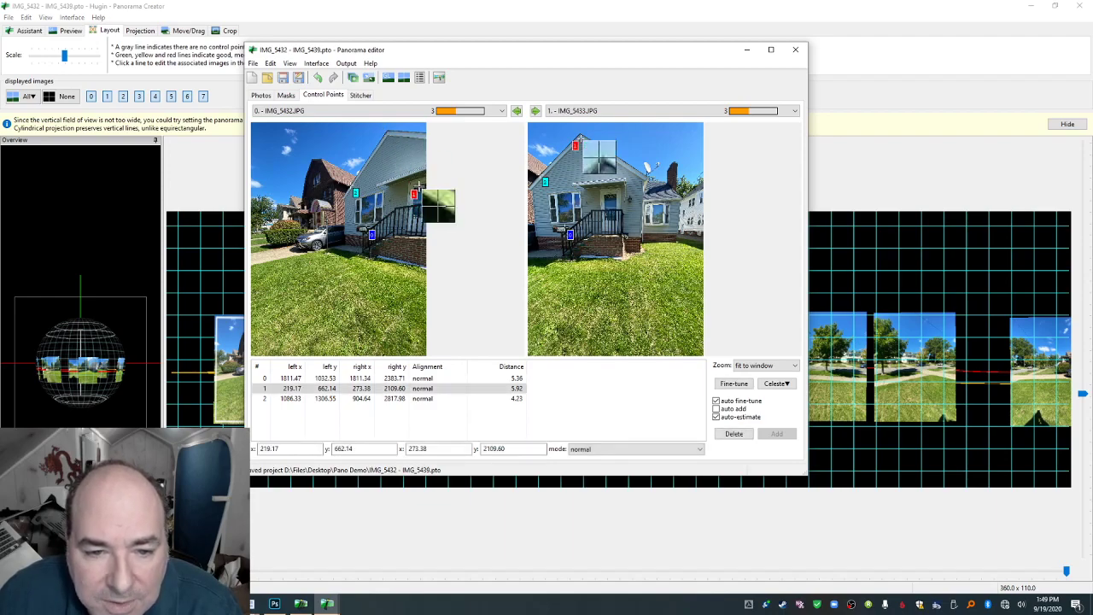
left_click_drag(415, 186, 414, 186)
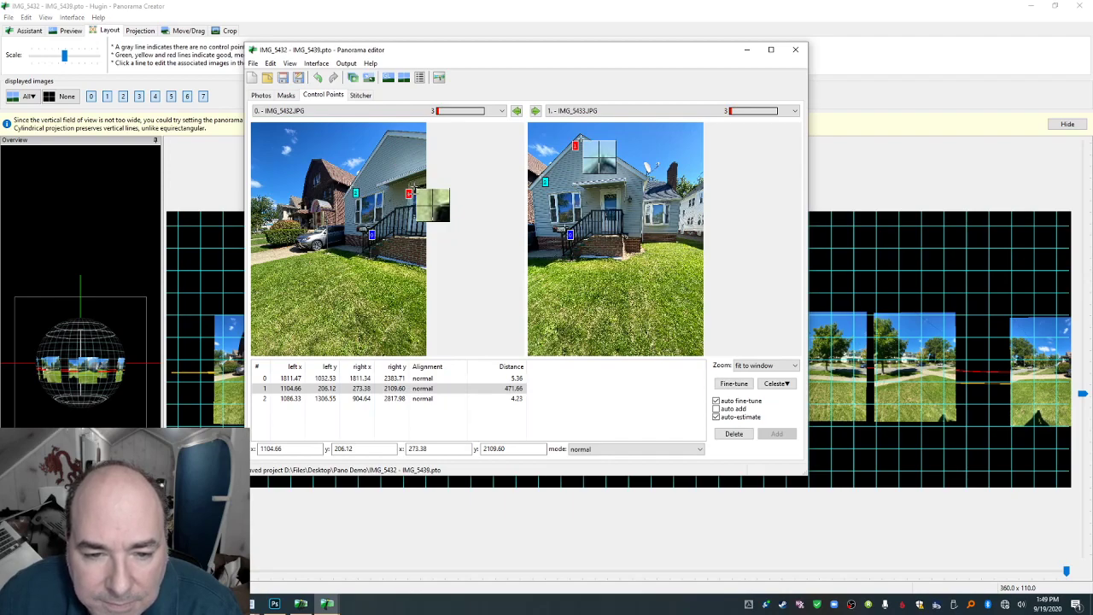
left_click(636, 276)
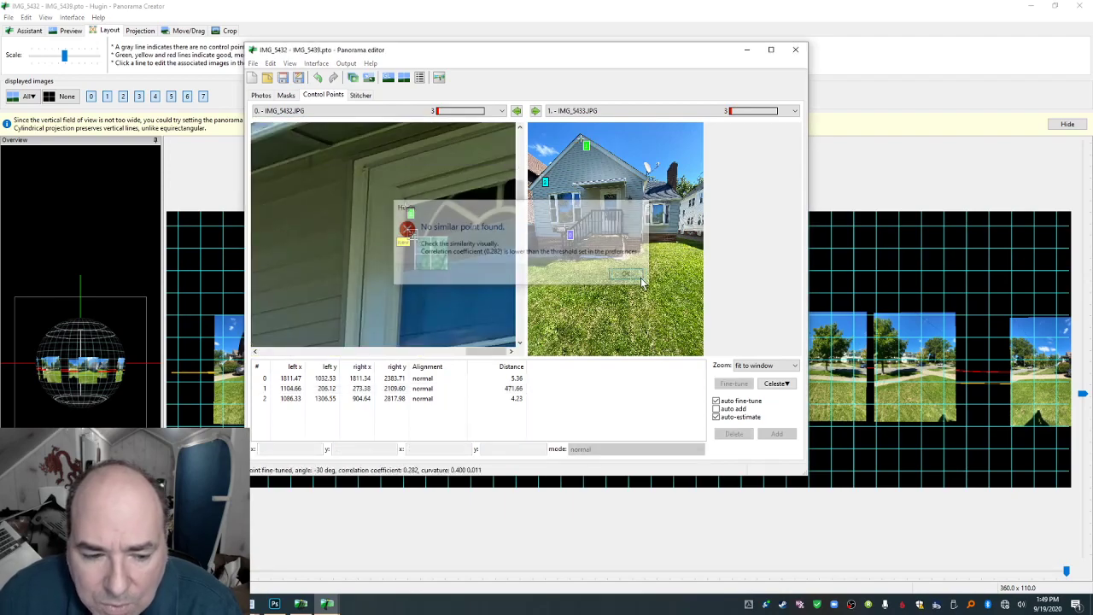
left_click(410, 213)
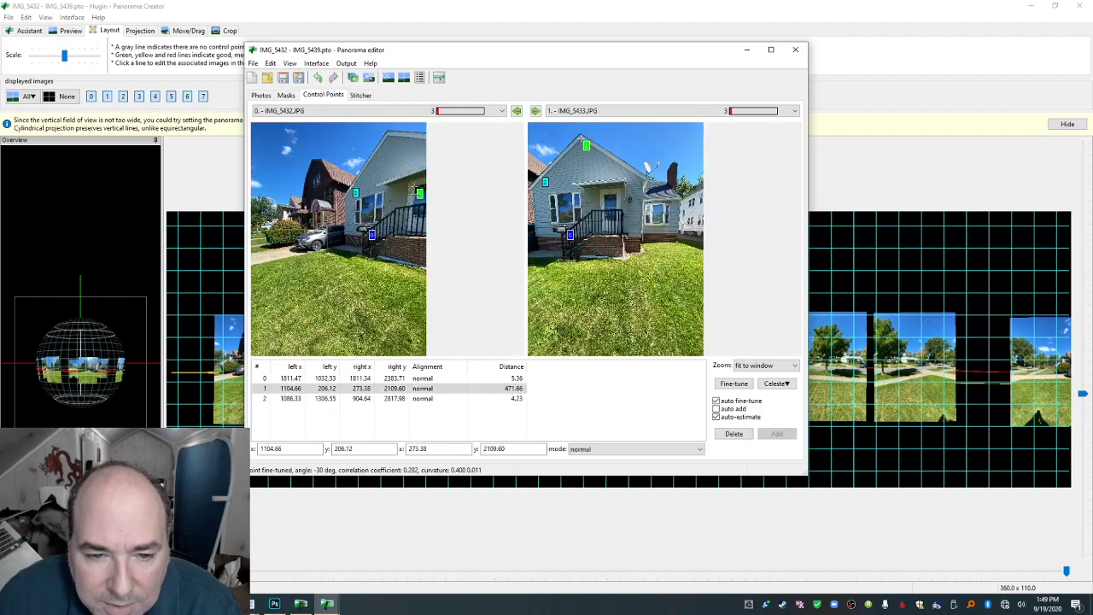
left_click_drag(419, 193, 418, 192)
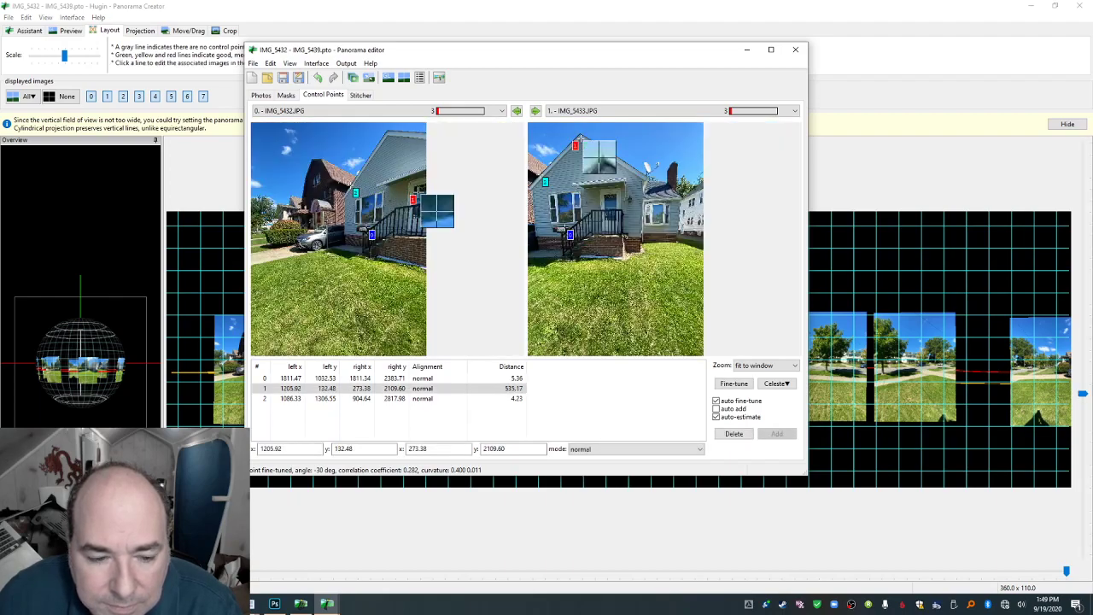
left_click(733, 383)
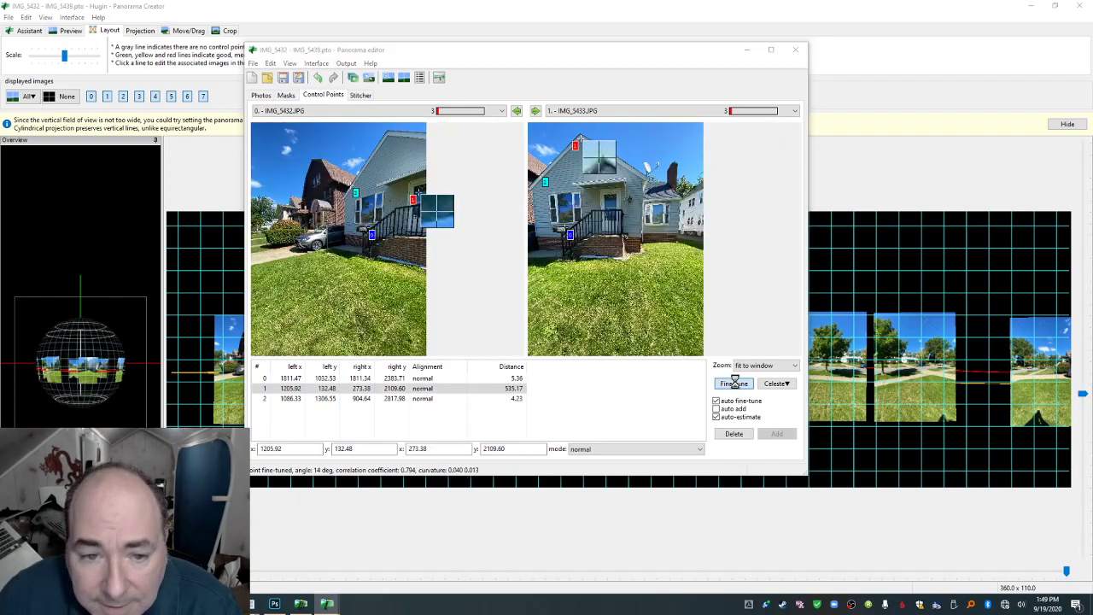
left_click(638, 274)
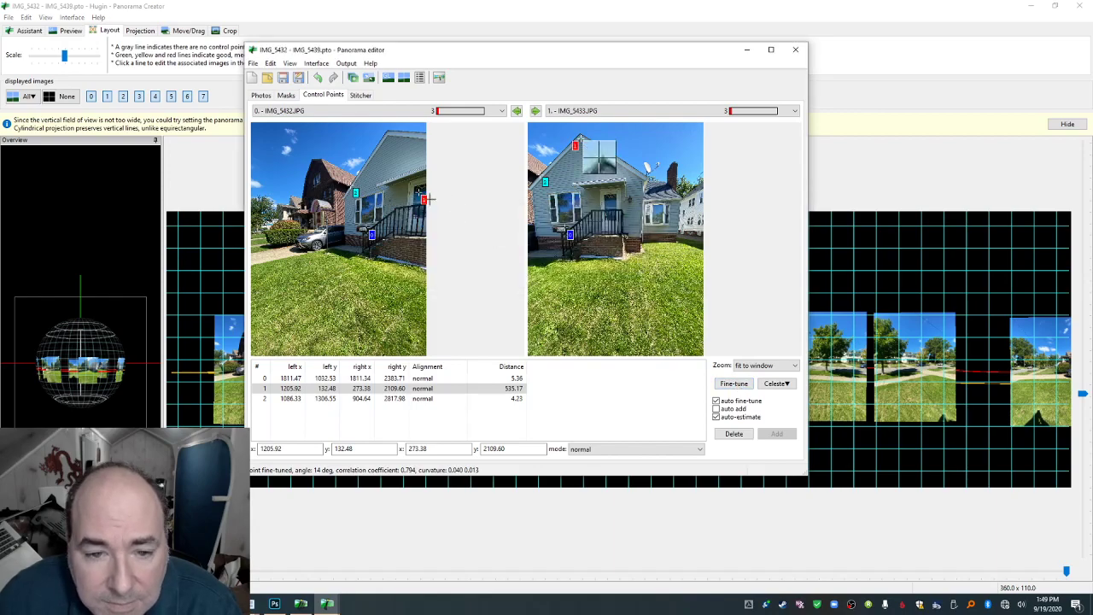
left_click(419, 193)
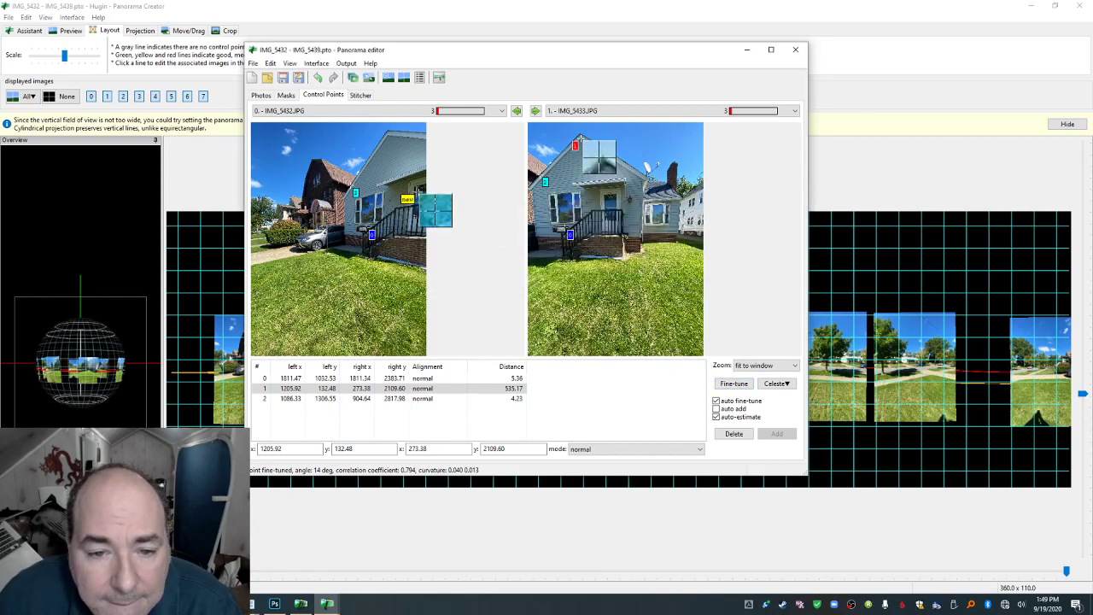
left_click_drag(416, 208, 417, 190)
Replace the mismatched gable control point between IMG_5432 and IMG_5433 with a new pair on the upper corner of the front door's glass.
left_click(416, 391)
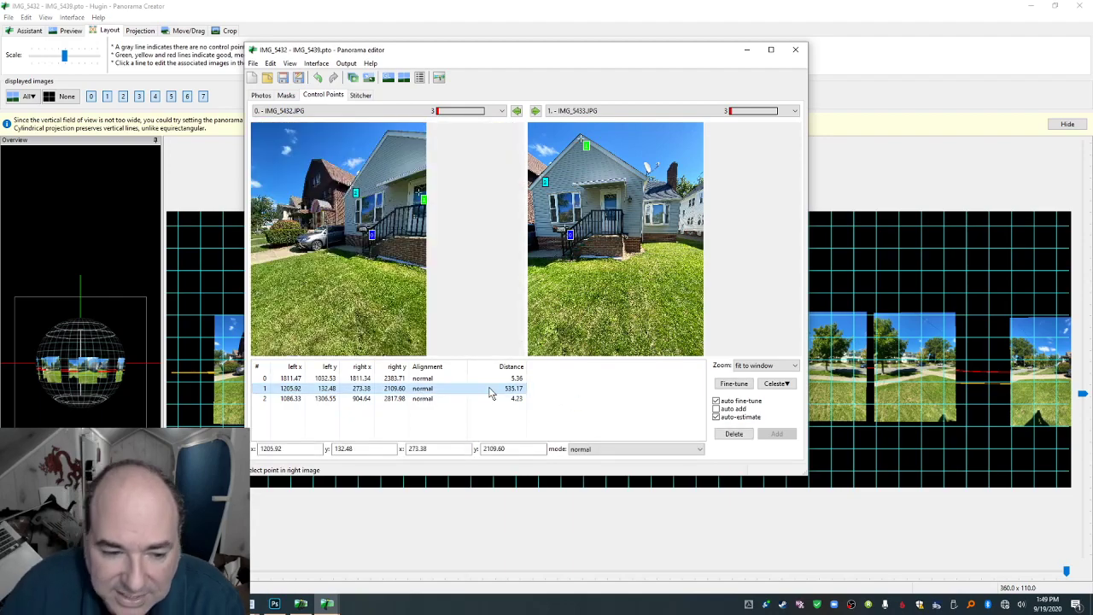
key("Delete")
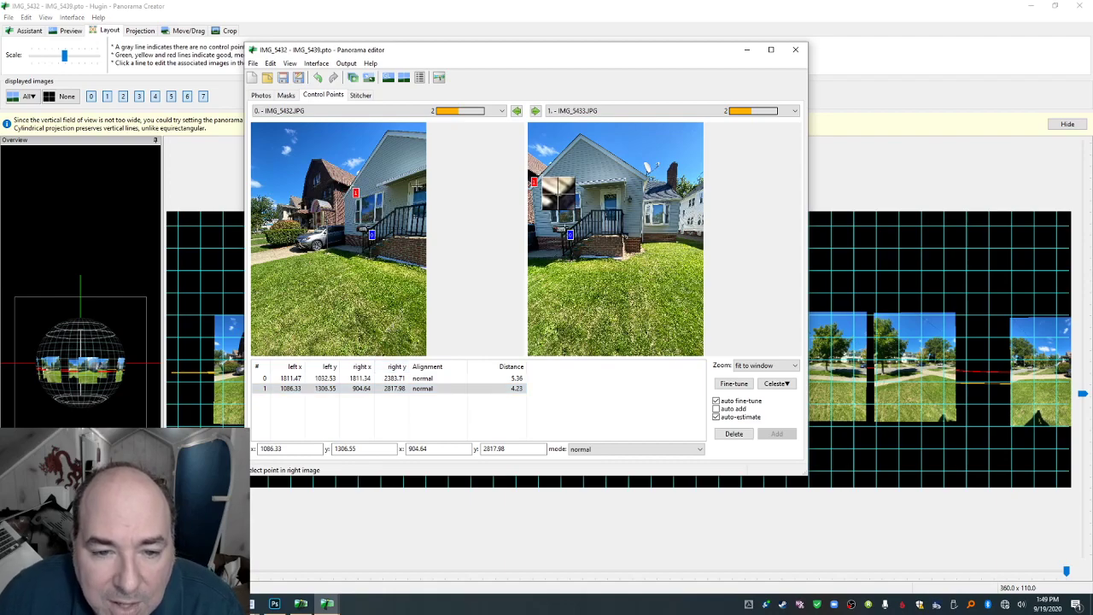
left_click(417, 189)
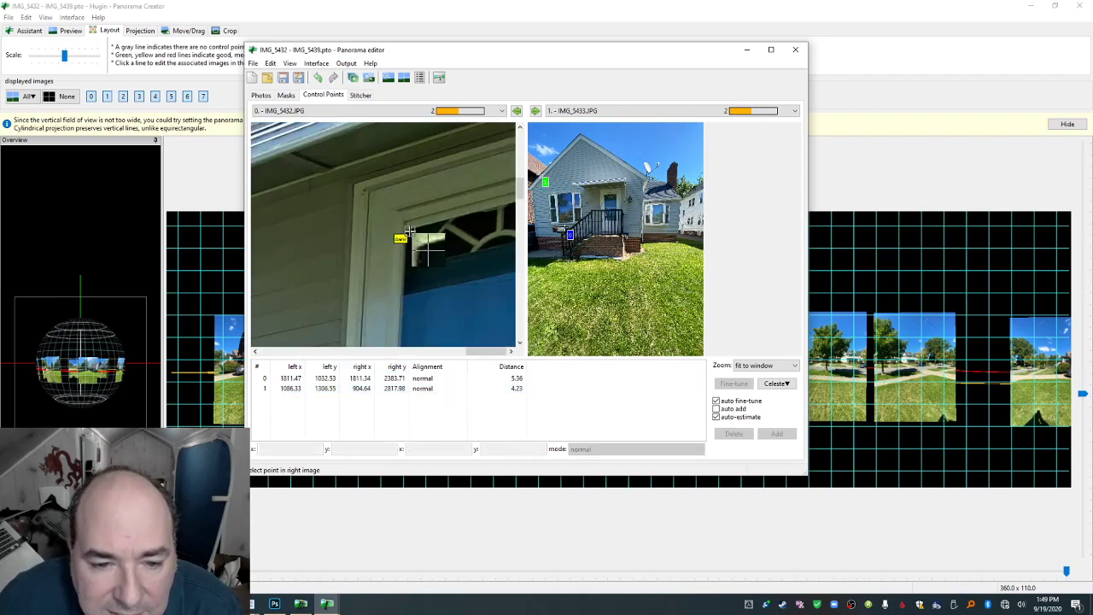
left_click(406, 234)
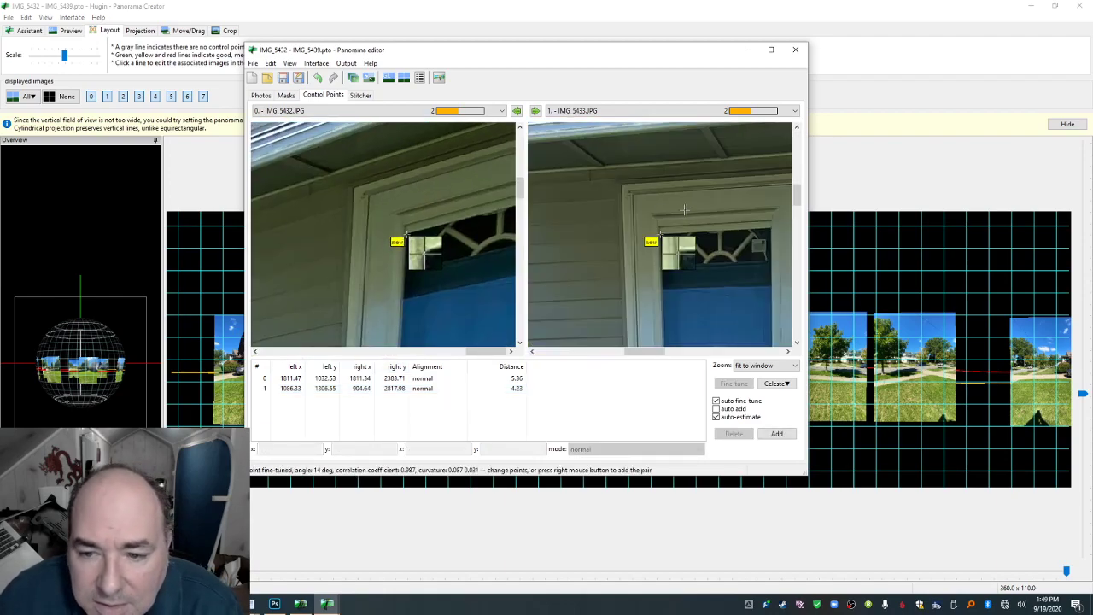
left_click(774, 433)
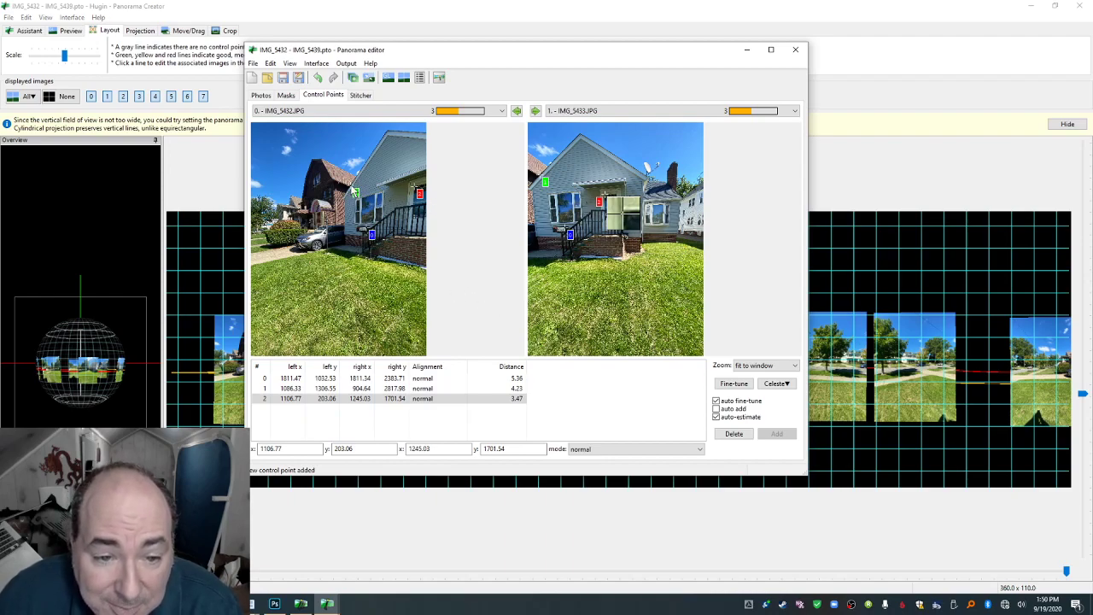
Replace the roof-eave control point between IMG_5432 and IMG_5433 with a new pair where the eave's underside meets the house's siding corner.
left_click(362, 389)
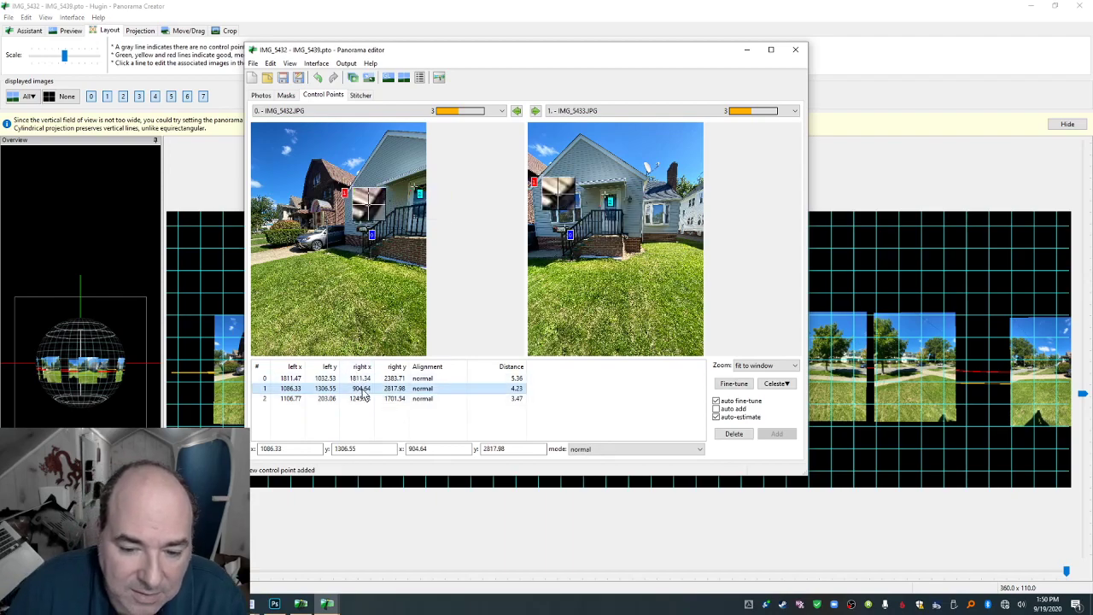
key("Delete")
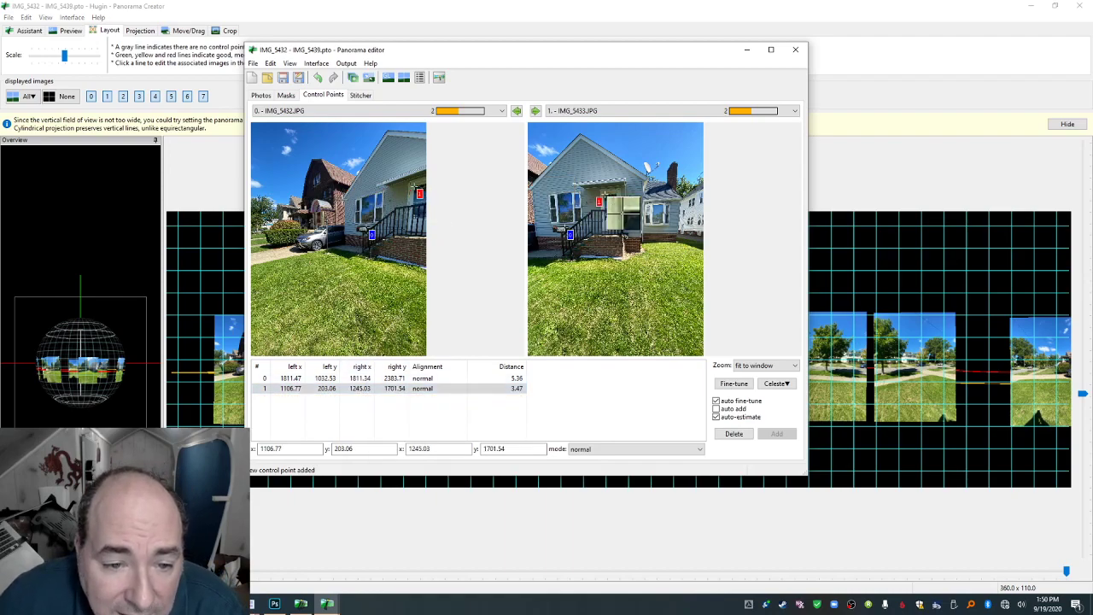
left_click(413, 185)
left_click_drag(384, 236, 371, 216)
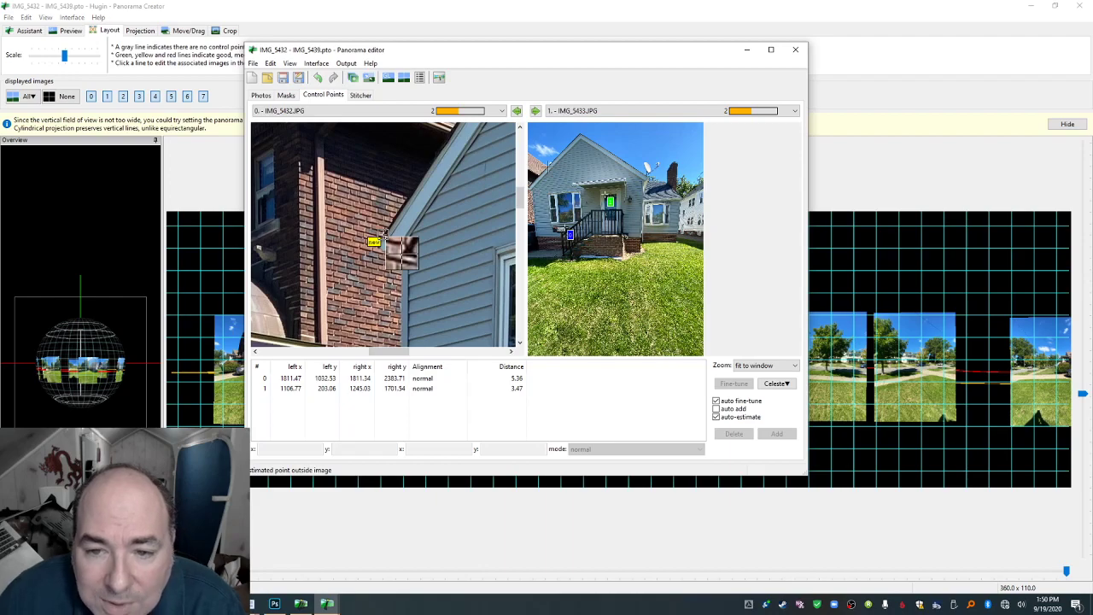
left_click_drag(387, 230, 402, 247)
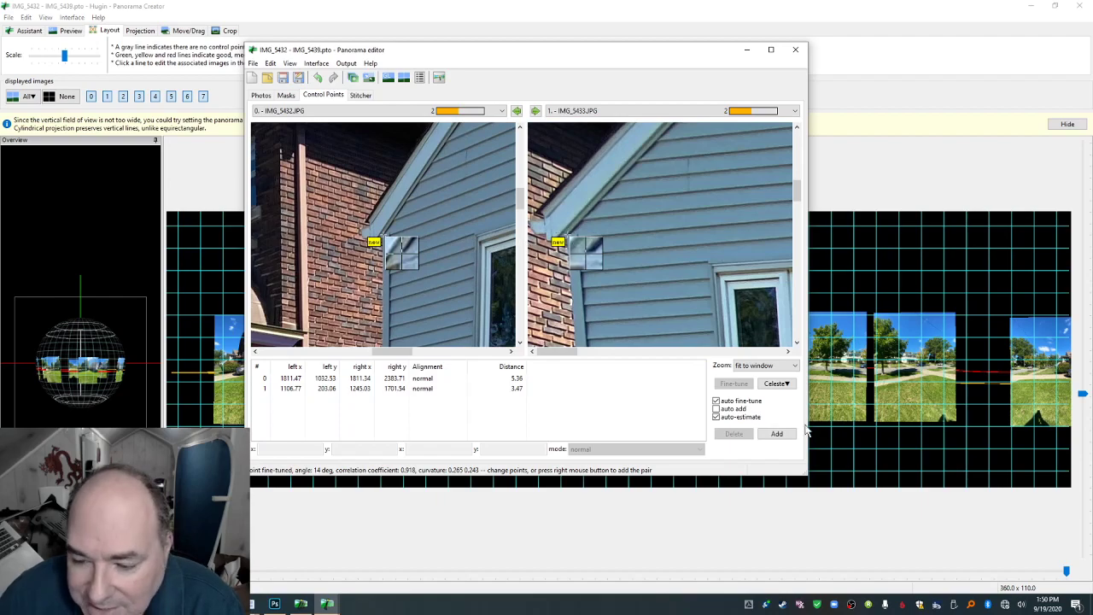
left_click(776, 431)
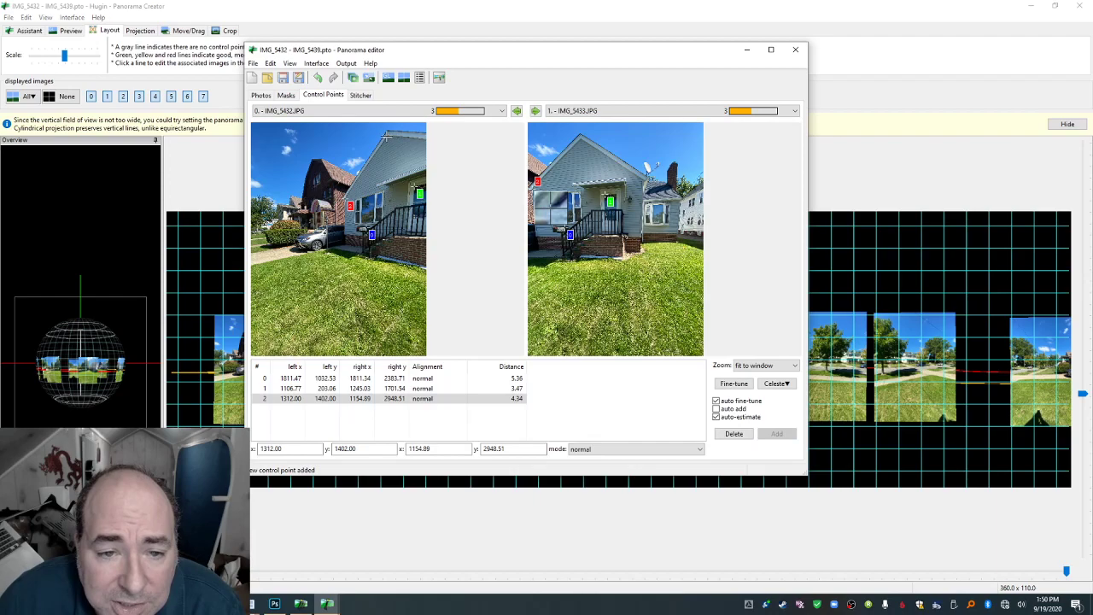
Add a control point pair at the inner peak of the house gable, just under the roof trim, in IMG_5432 and IMG_5433.
left_click(389, 136)
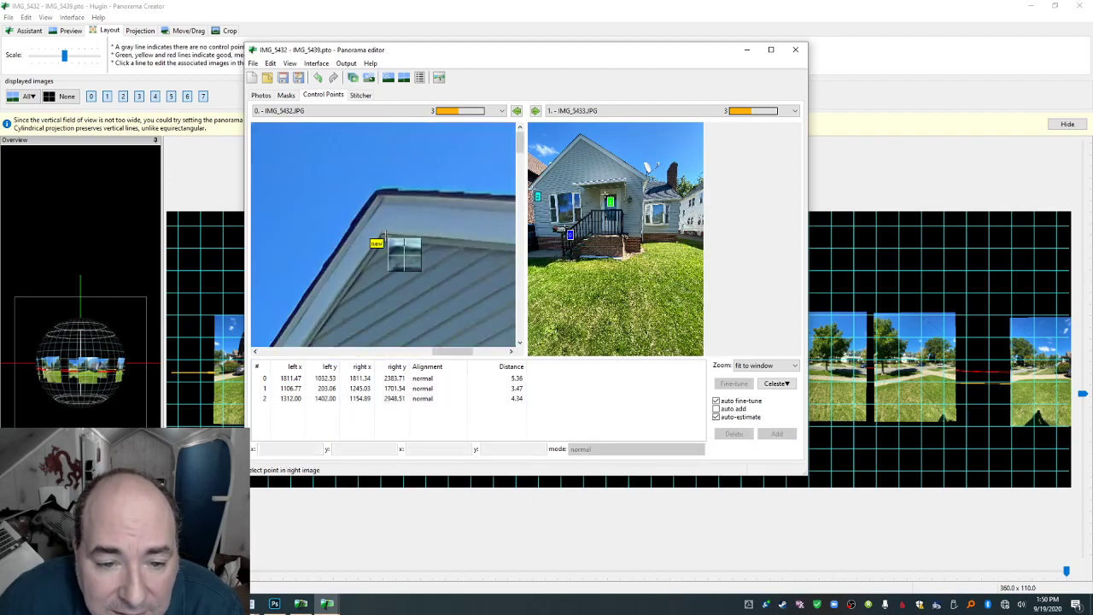
left_click(560, 149)
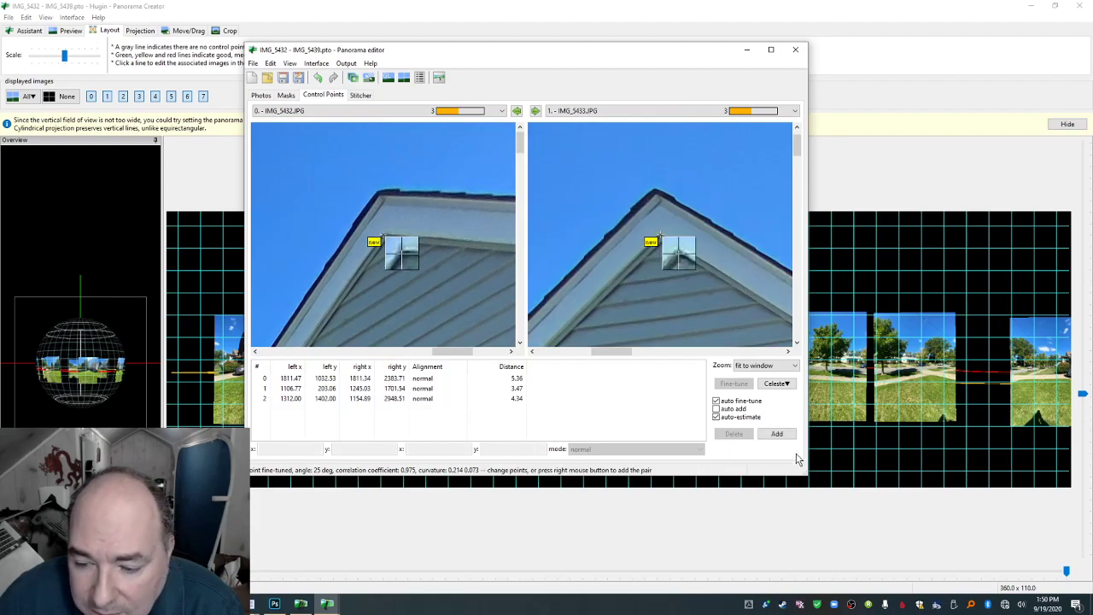
left_click(775, 432)
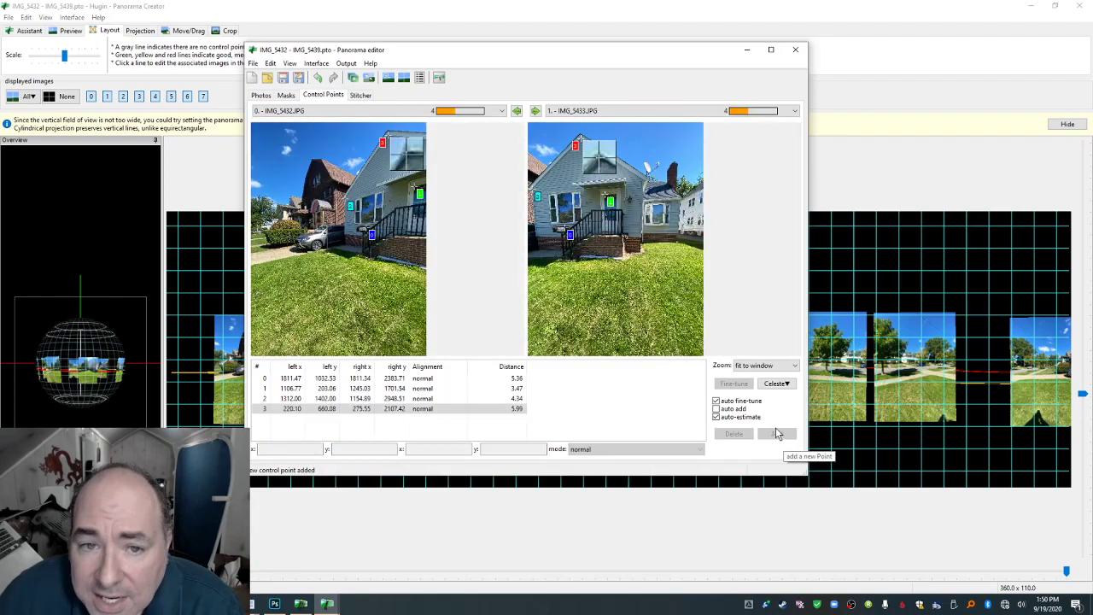
Close the control point editor and realign the images with the corrected house control points.
left_click(795, 49)
left_click(35, 31)
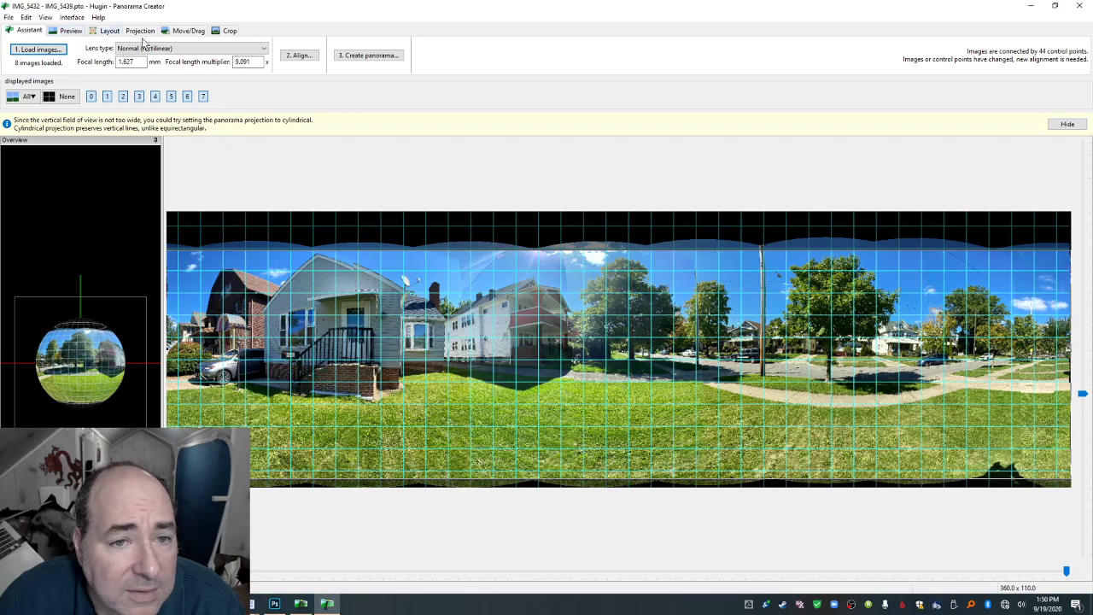
left_click(309, 56)
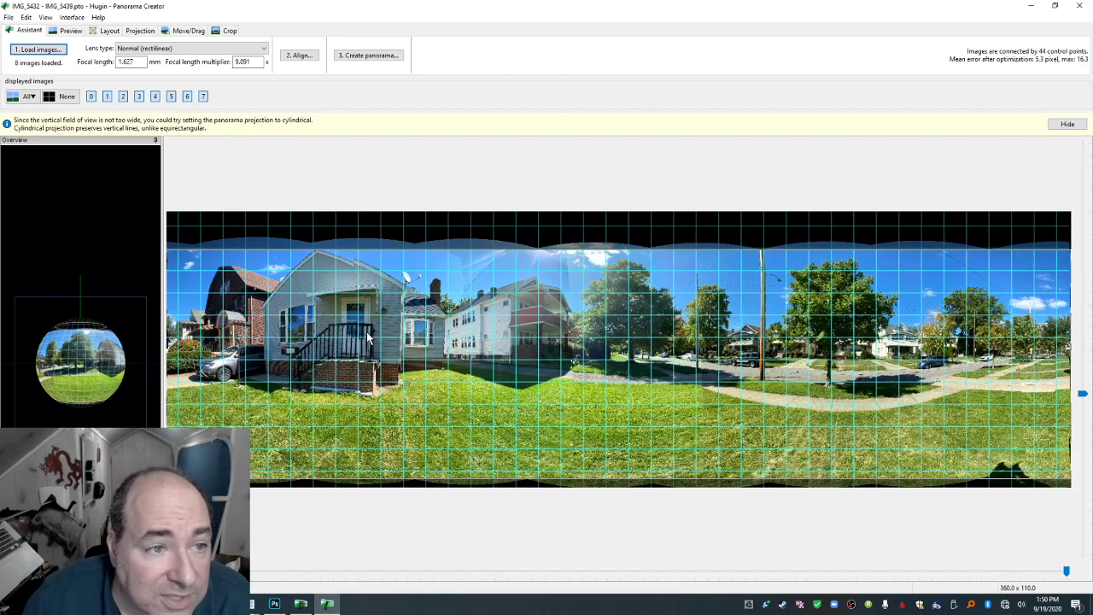
Open the control points shared by IMG_5433 and IMG_5434 and add a pair where the house's corner trim meets the brick foundation.
left_click(106, 30)
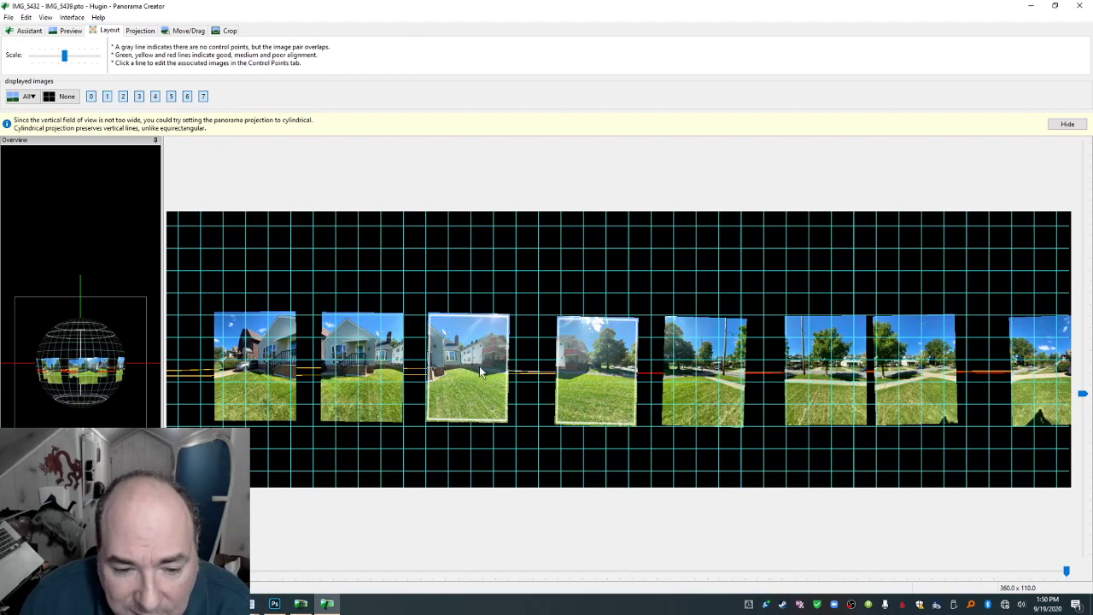
left_click(417, 370)
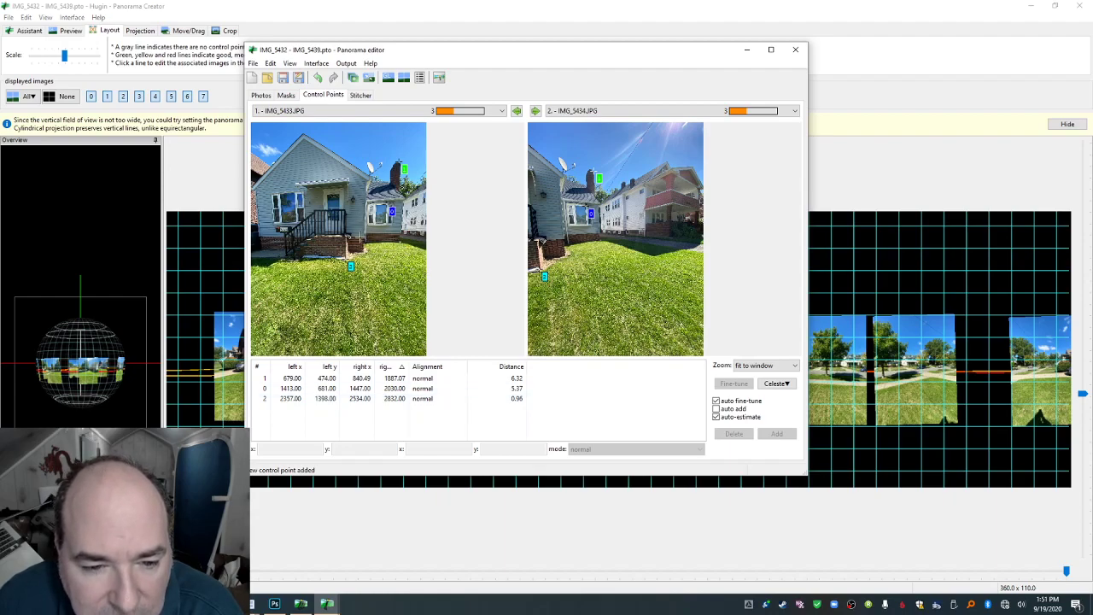
left_click(383, 237)
left_click_drag(382, 237, 405, 226)
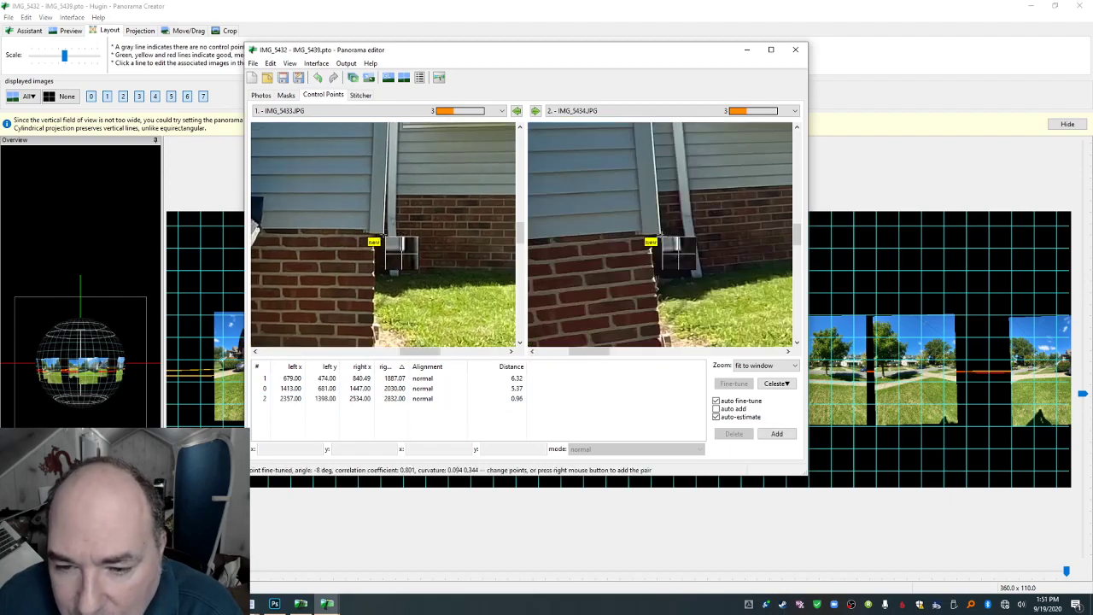
left_click(779, 434)
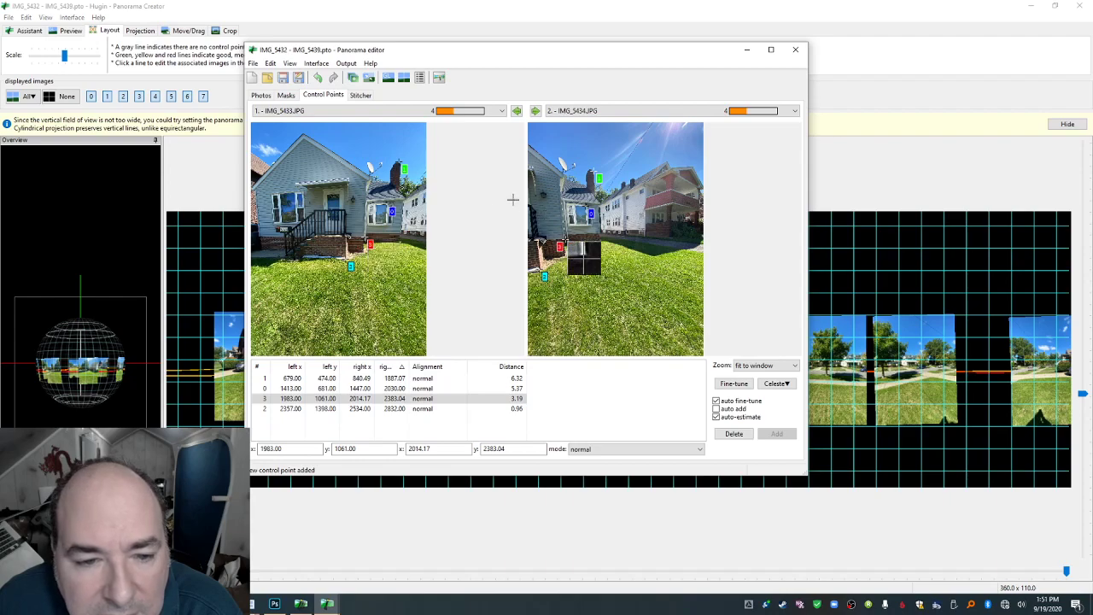
Add a control point pair on the tip of the wall lantern beside the front door in IMG_5433 and IMG_5434.
left_click(353, 198)
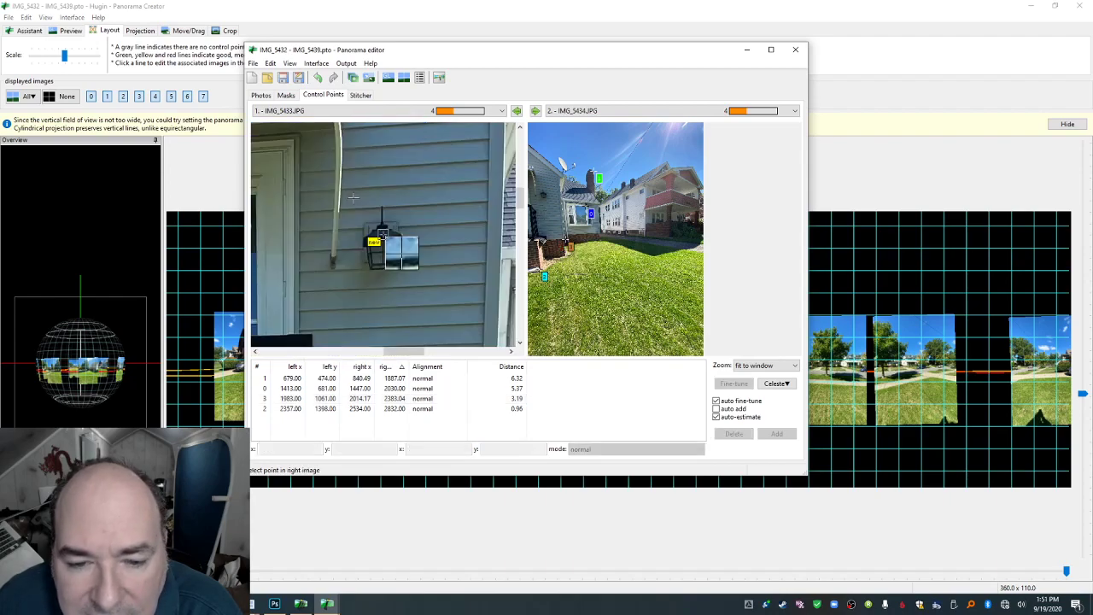
left_click_drag(384, 234, 382, 206)
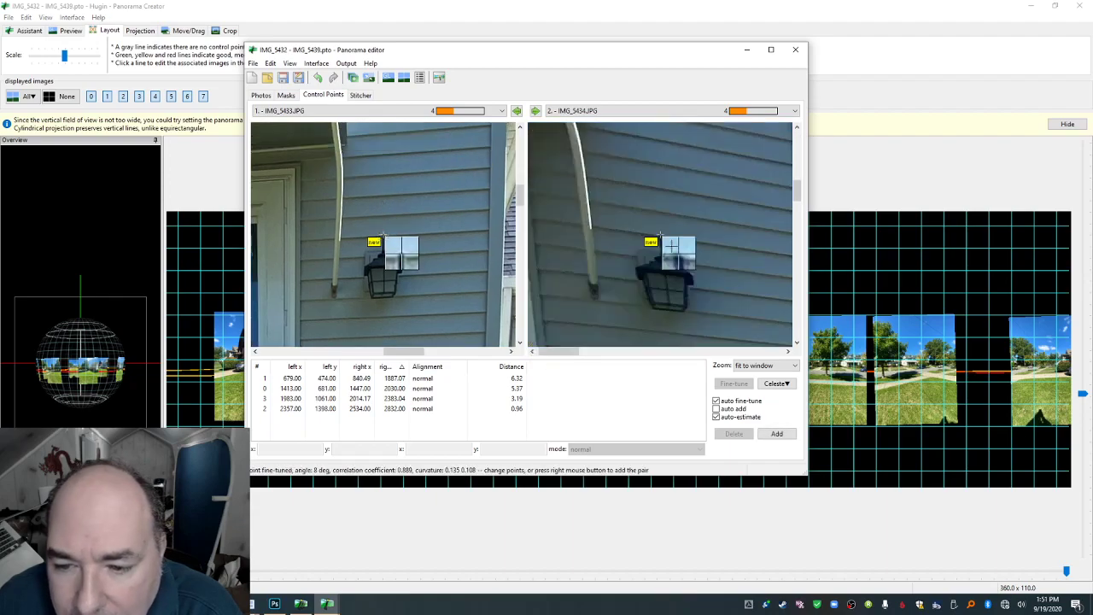
left_click(774, 433)
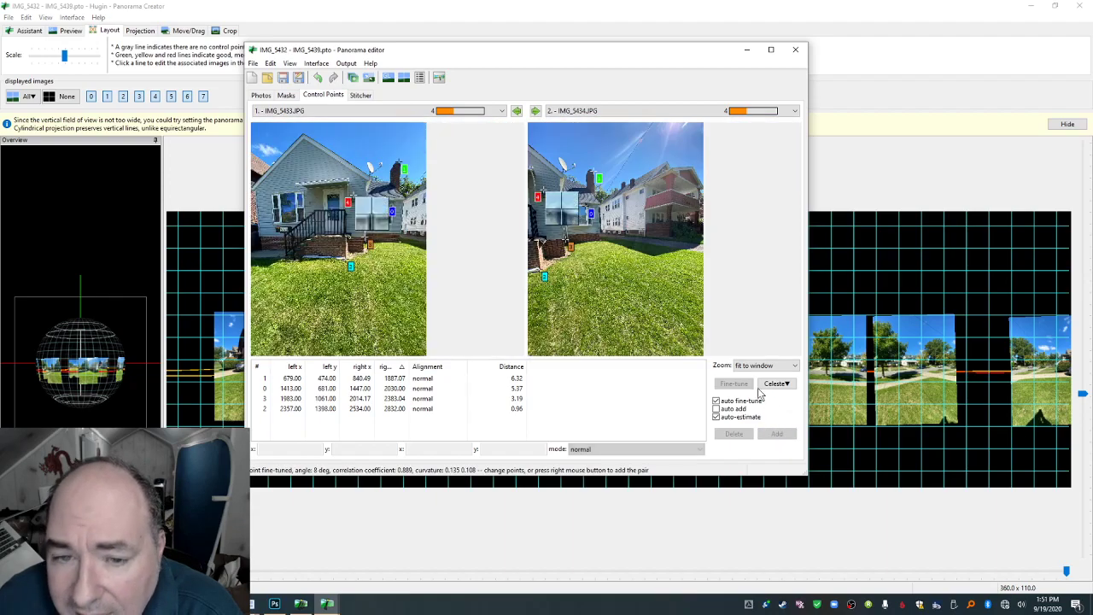
Close the control point editor and realign the images using the added IMG_5433 and IMG_5434 points.
left_click(801, 53)
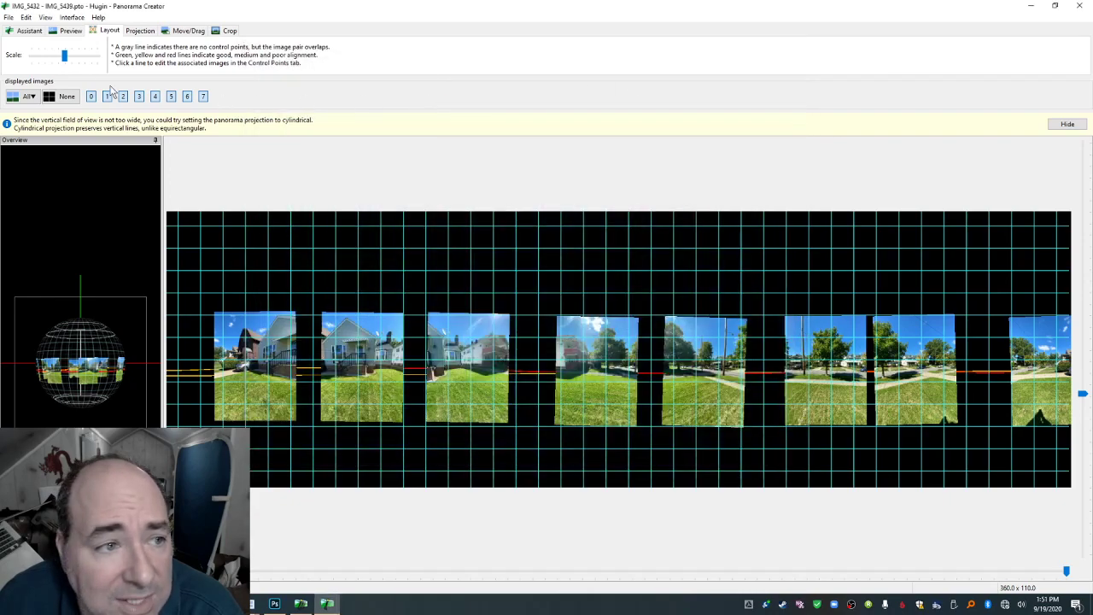
left_click(26, 31)
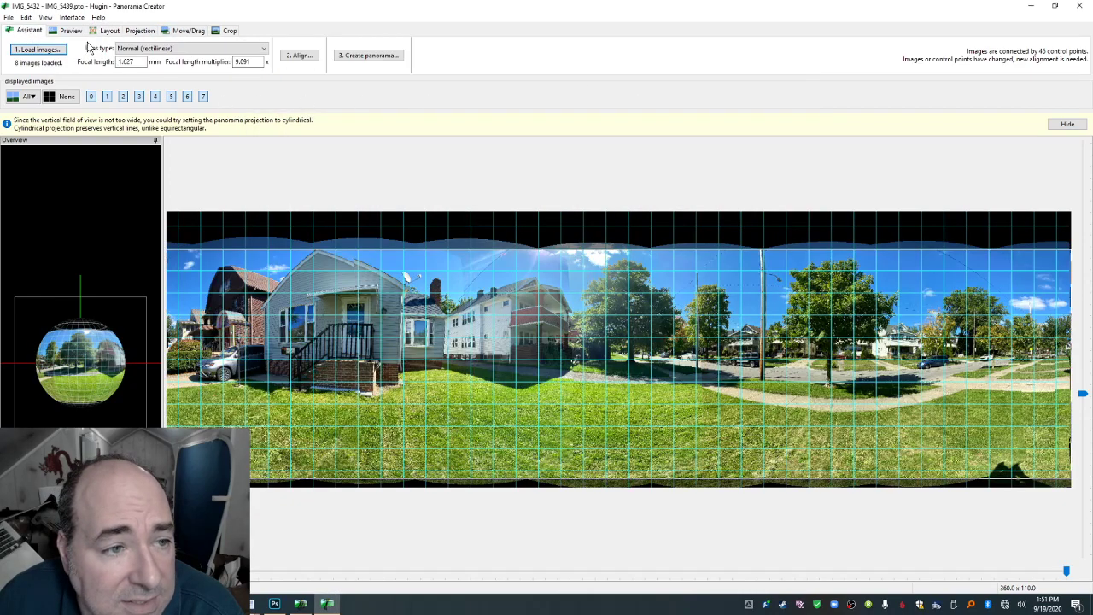
left_click(298, 54)
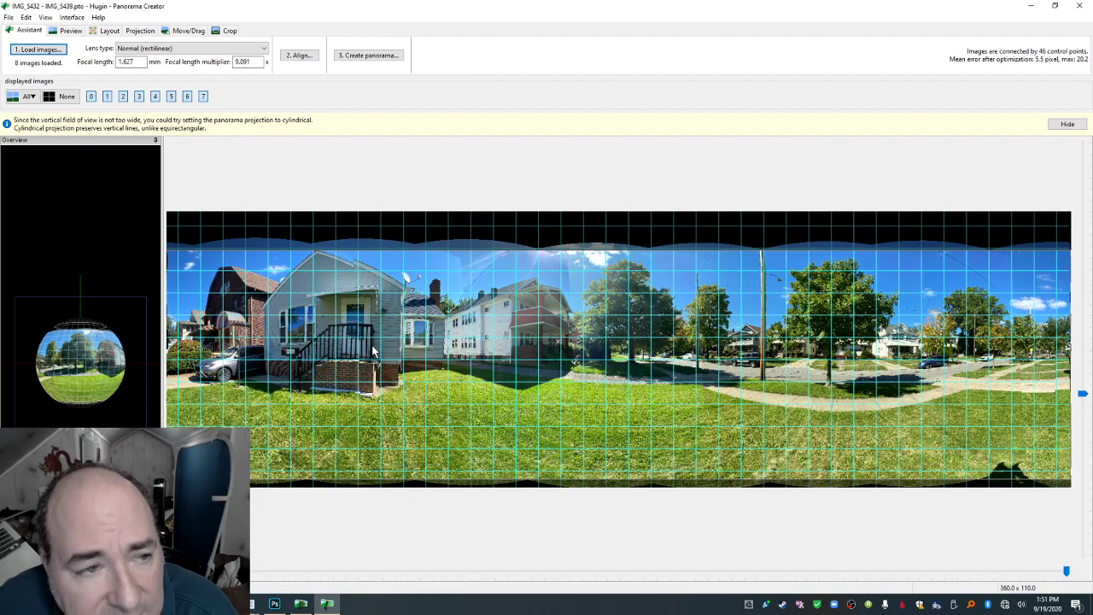
Review the control point distances for IMG_5433 with IMG_5434 and for IMG_5432 with IMG_5433, and close the editor.
left_click(112, 34)
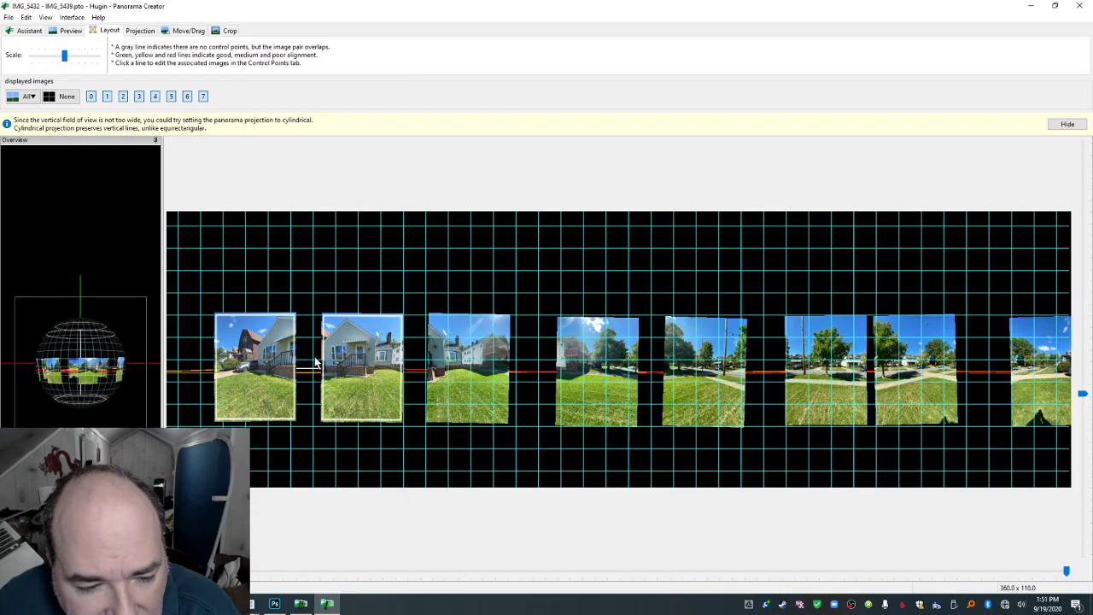
left_click(459, 376)
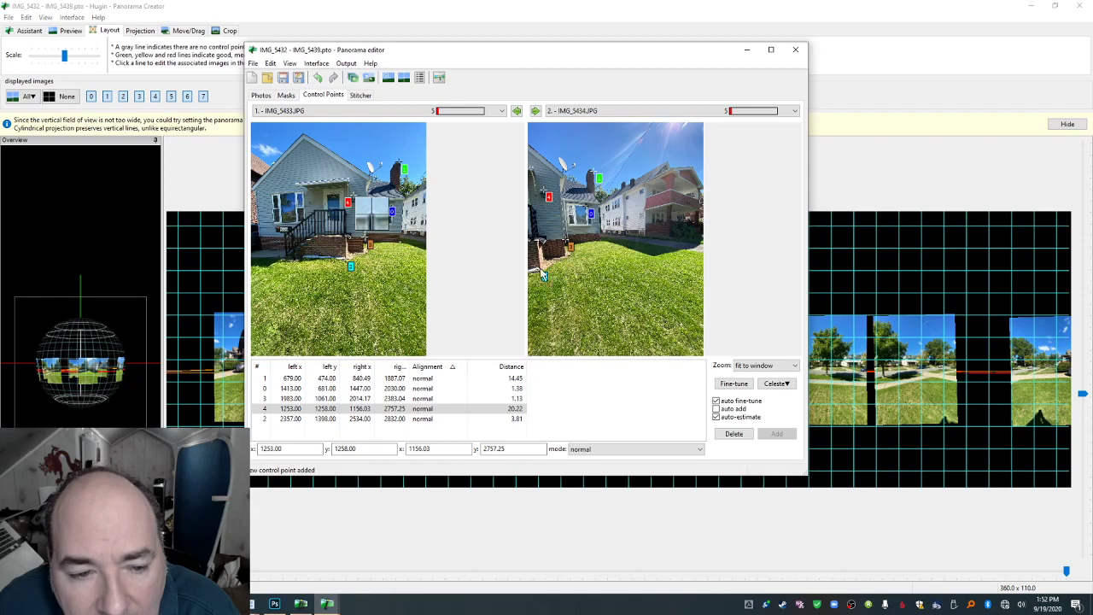
left_click(541, 269)
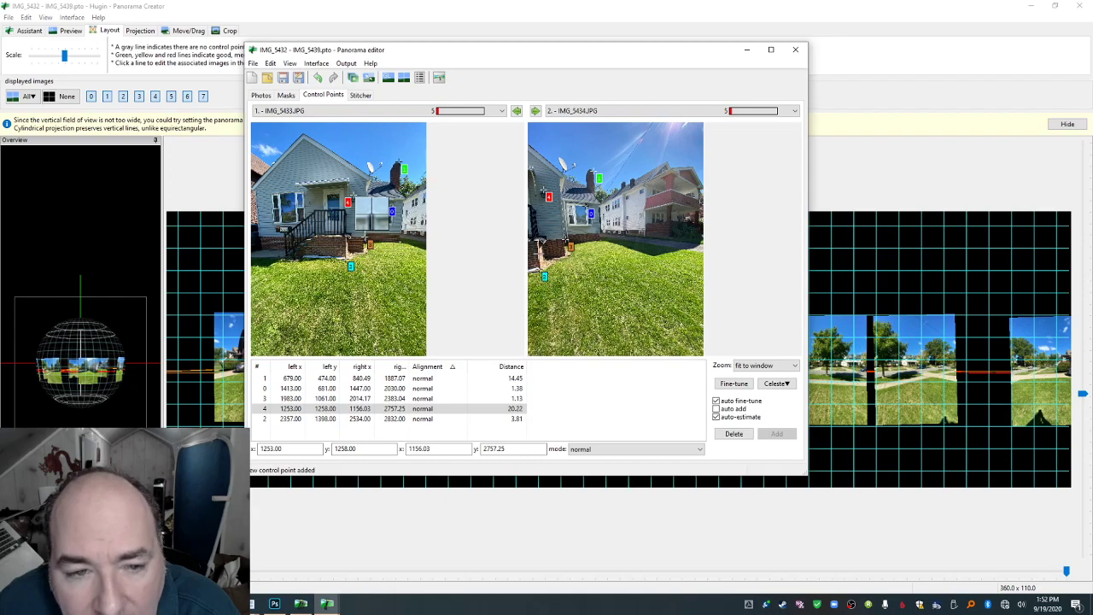
left_click(517, 112)
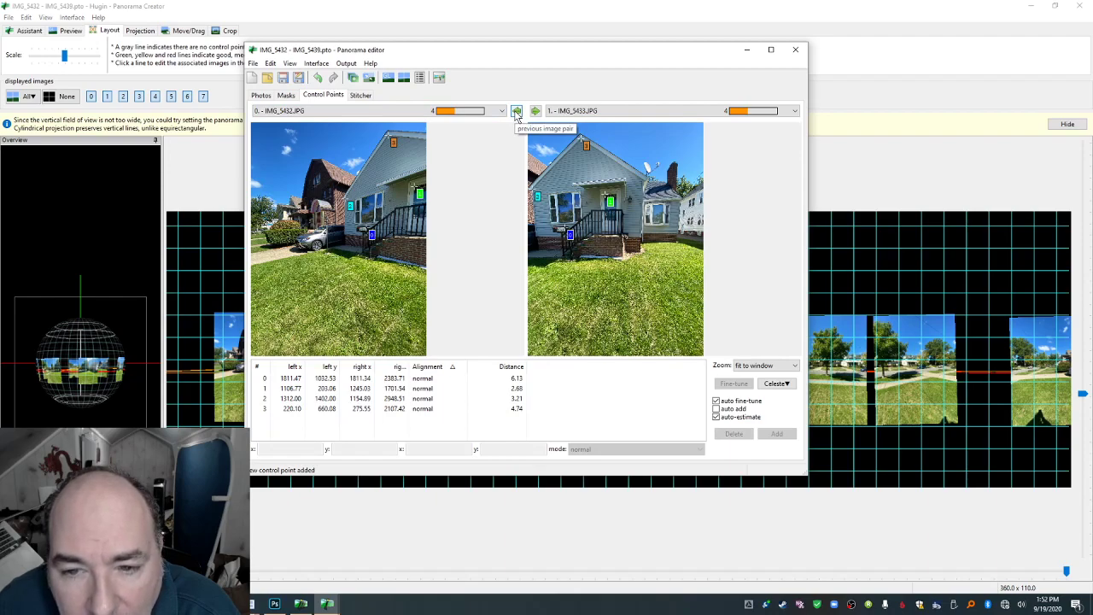
left_click(795, 49)
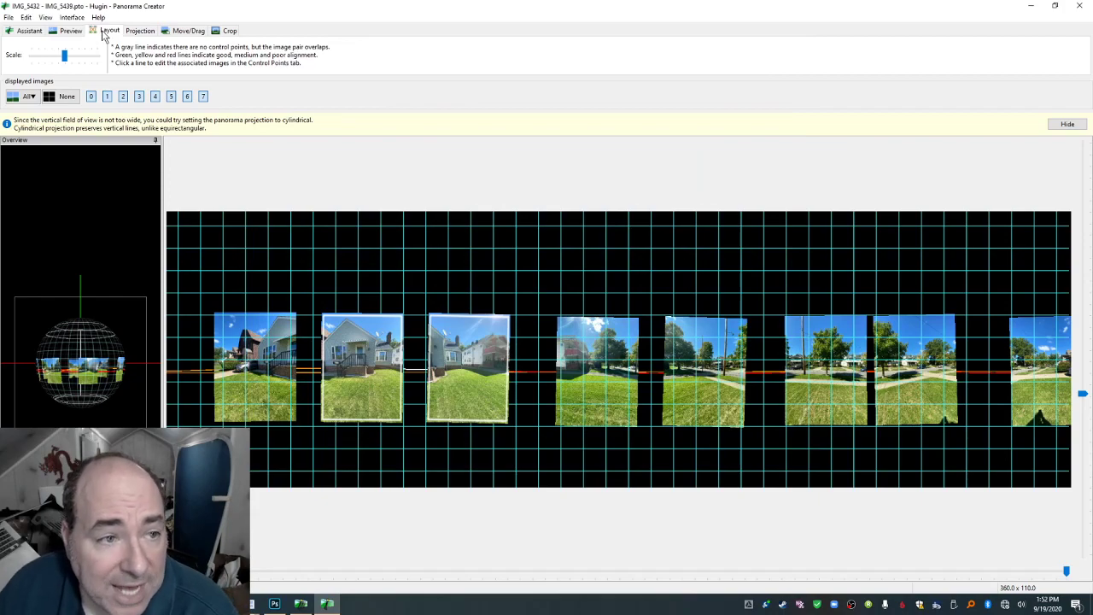
Set the panorama's vertical field of view to 180.
left_click(141, 31)
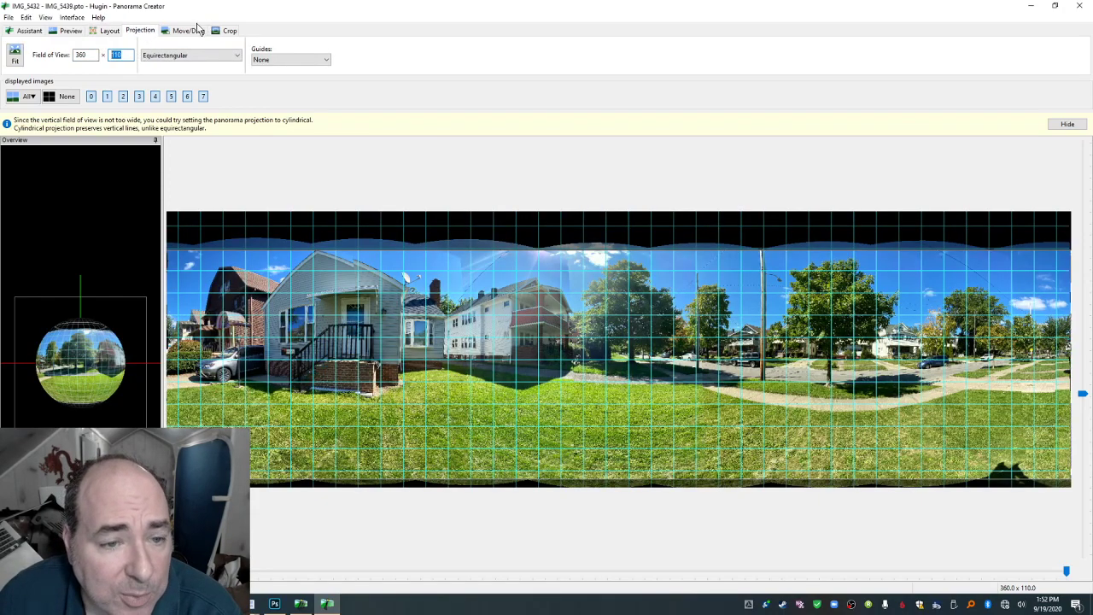
double_click(124, 59)
type("18")
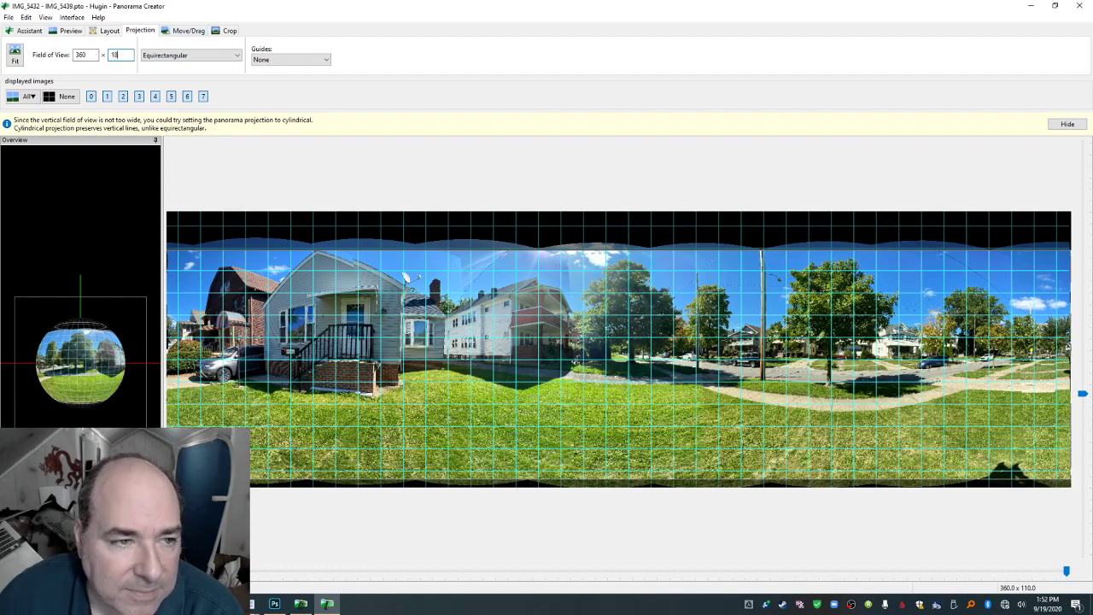
type("0")
key("Return")
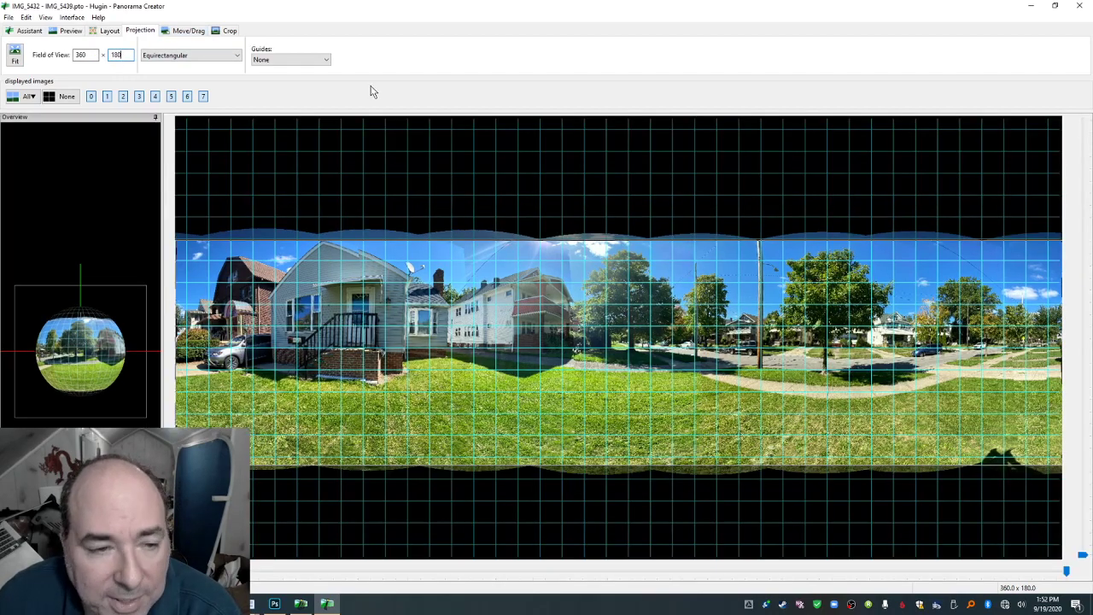
Shift the panorama sideways to bring the house to the centre of the preview and straighten the wavy horizon.
left_click(187, 31)
left_click_drag(337, 299, 603, 304)
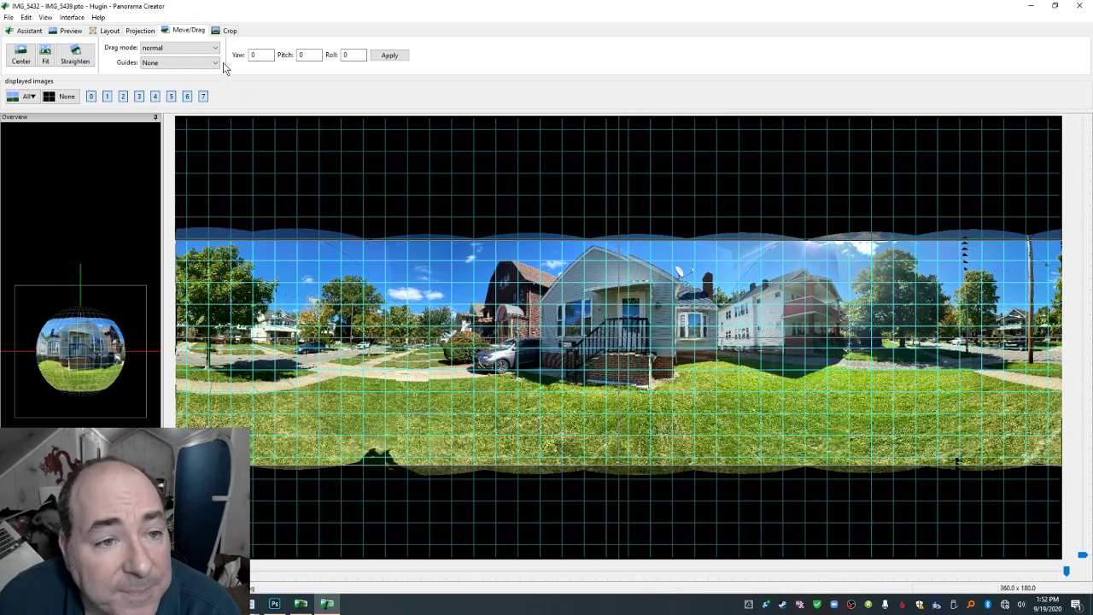
left_click(75, 53)
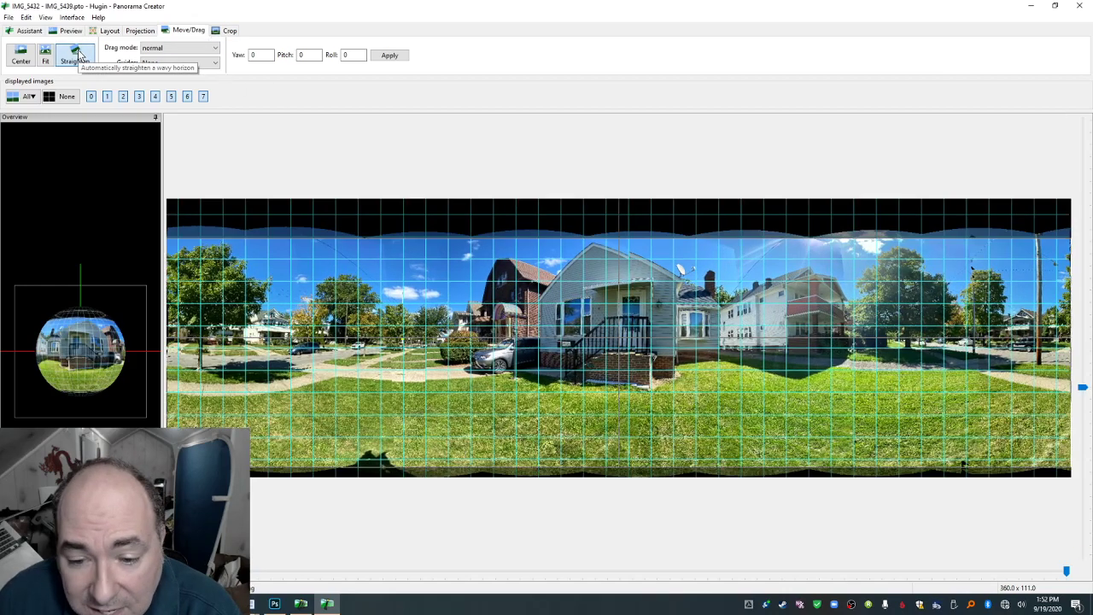
Reapply the 180 vertical field of view and reset the crop so it covers the full panorama canvas.
left_click(138, 31)
double_click(118, 54)
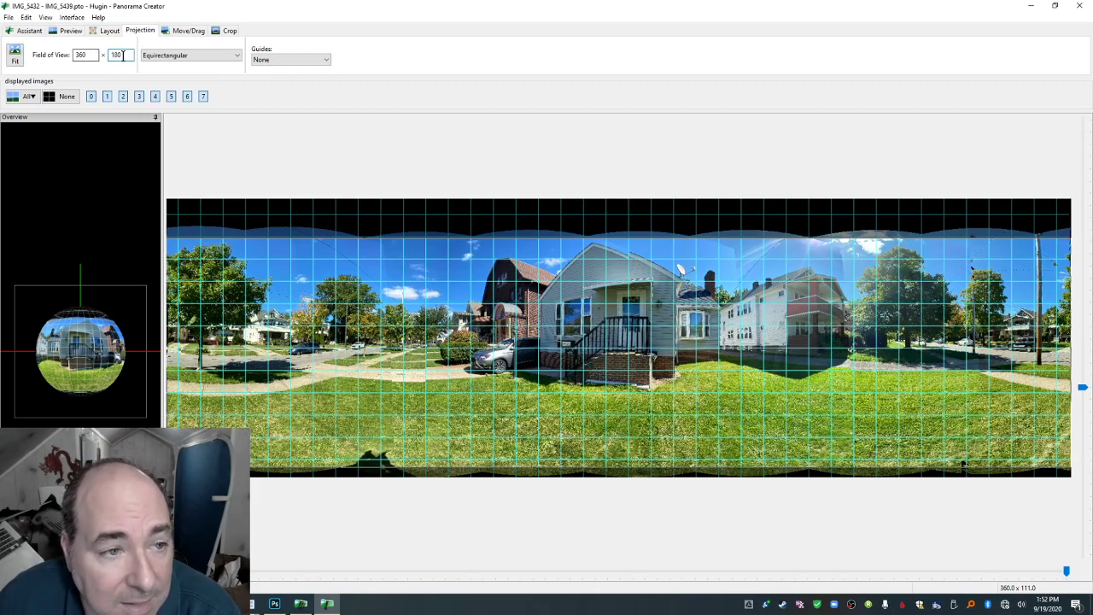
type("180")
left_click(229, 30)
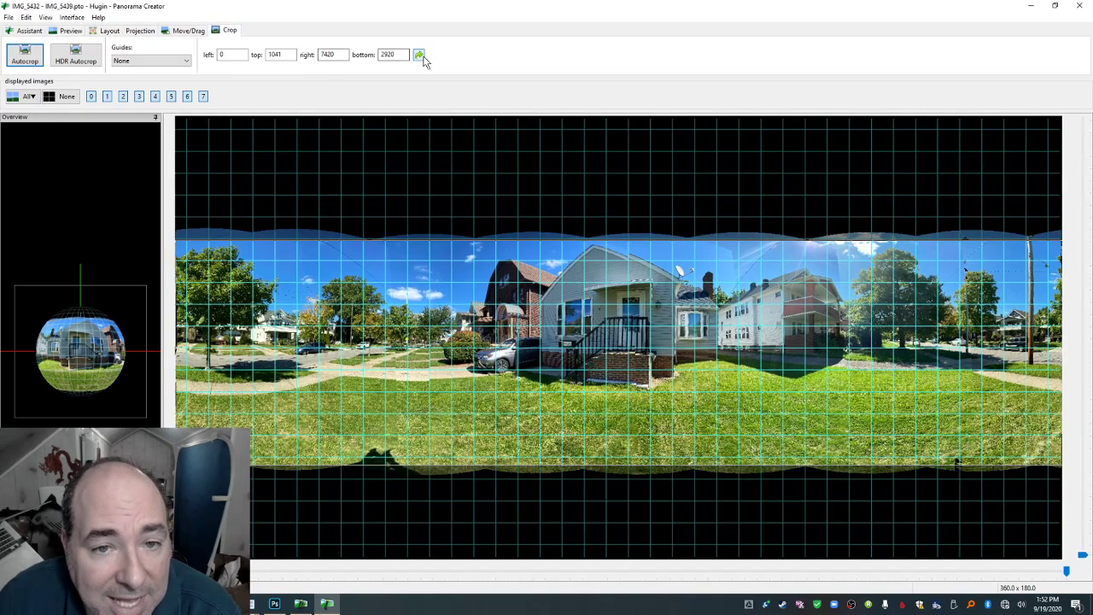
left_click(421, 56)
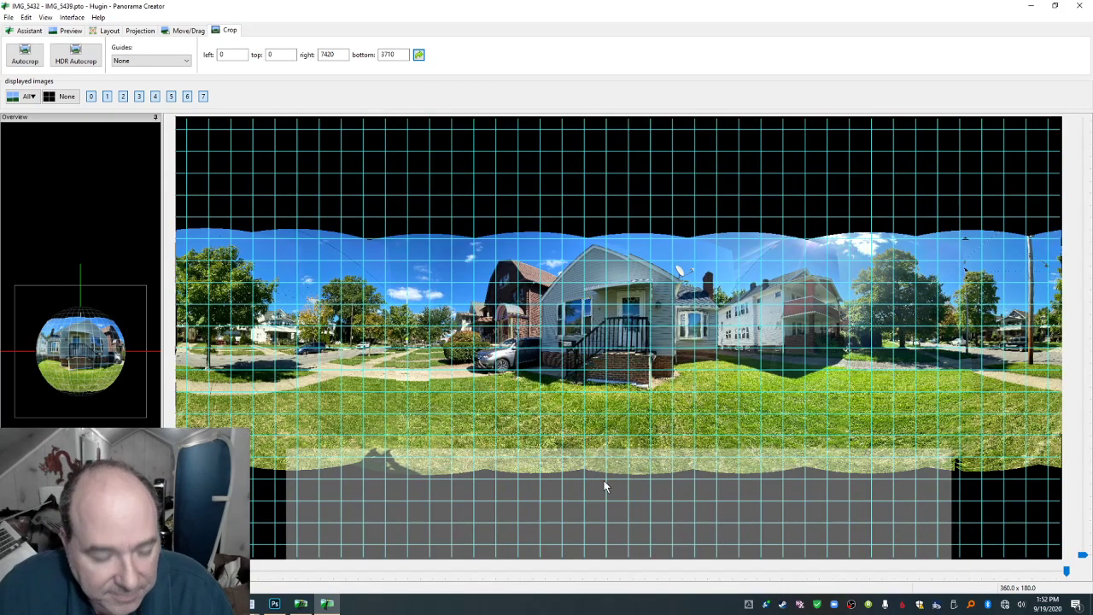
Create the exposure-corrected panorama in JPEG format and save it in the Pano Demo folder as IMG_5432 - IMG_5439.
left_click(30, 32)
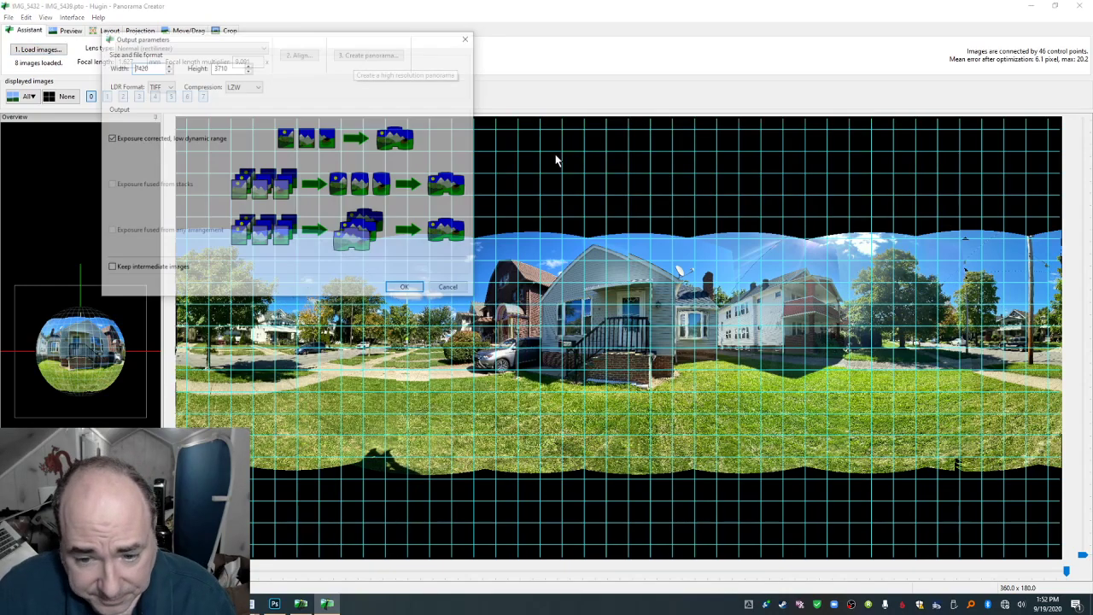
left_click(160, 86)
left_click(157, 104)
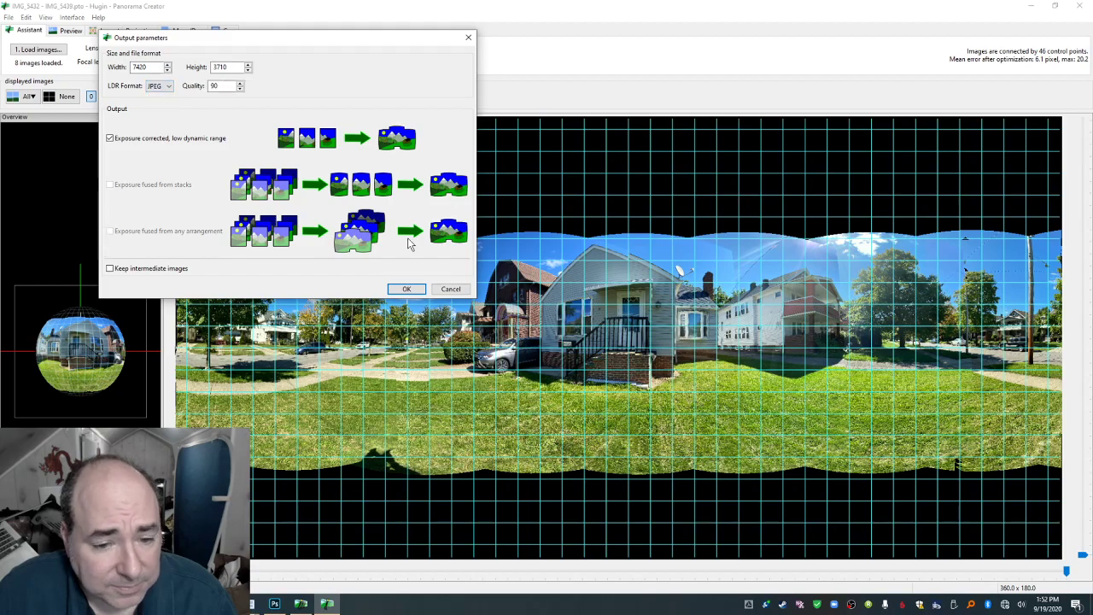
left_click(408, 288)
left_click(221, 142)
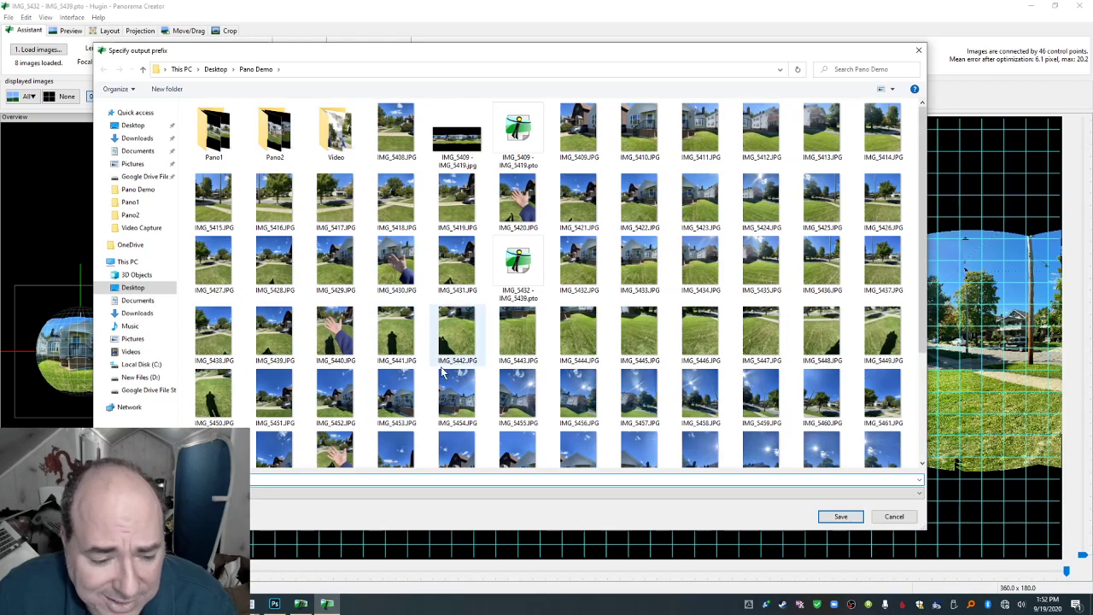
left_click(838, 515)
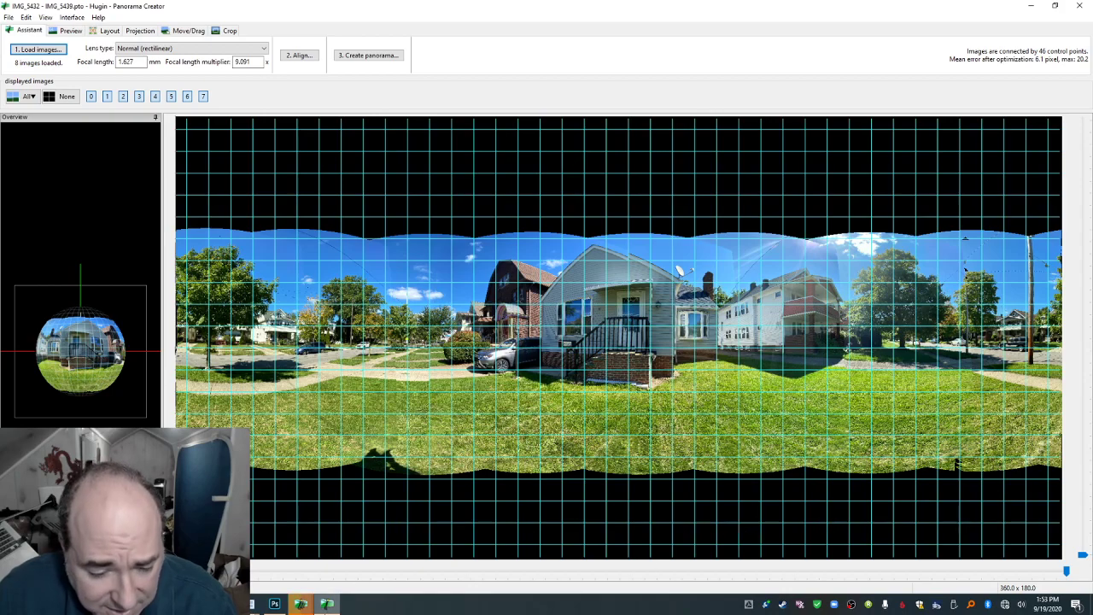
Bring up the stitching log to follow the remapping of the panorama's images.
left_click(325, 606)
left_click(325, 606)
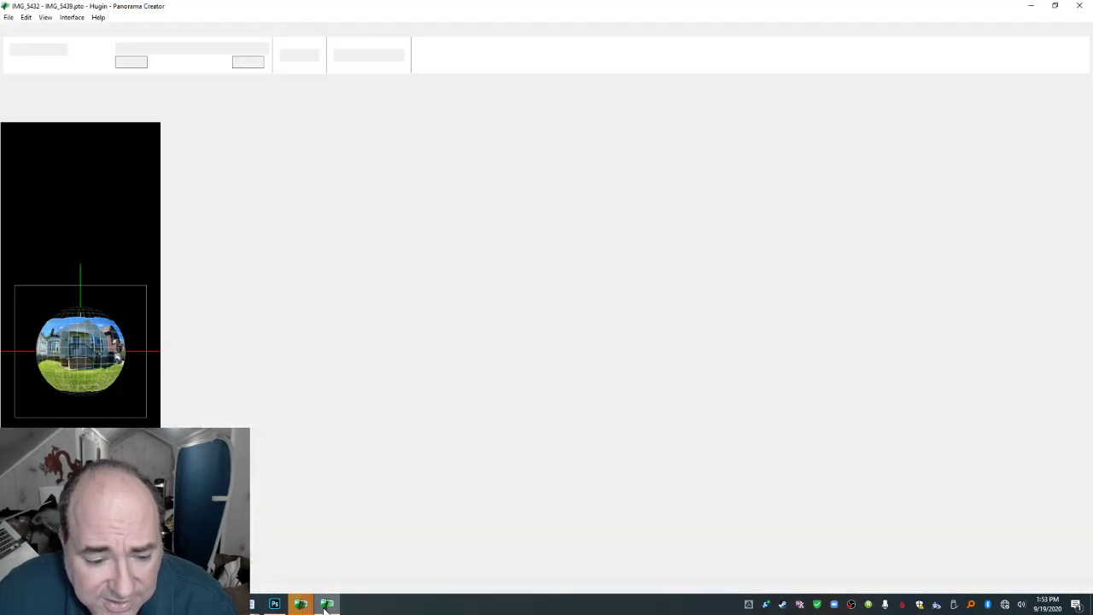
mouse_move(325, 607)
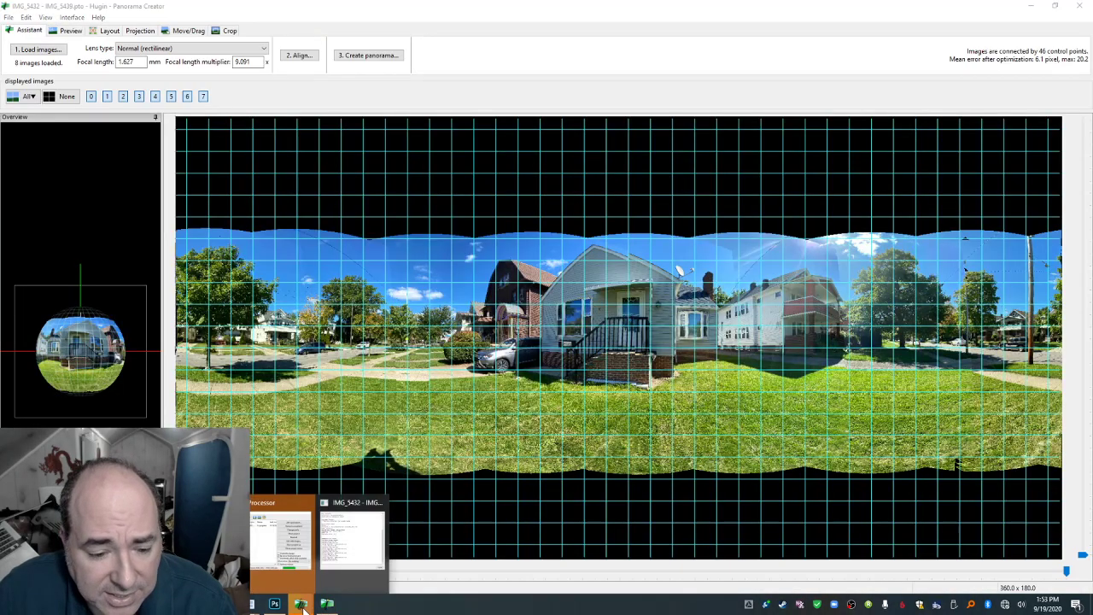
left_click(343, 564)
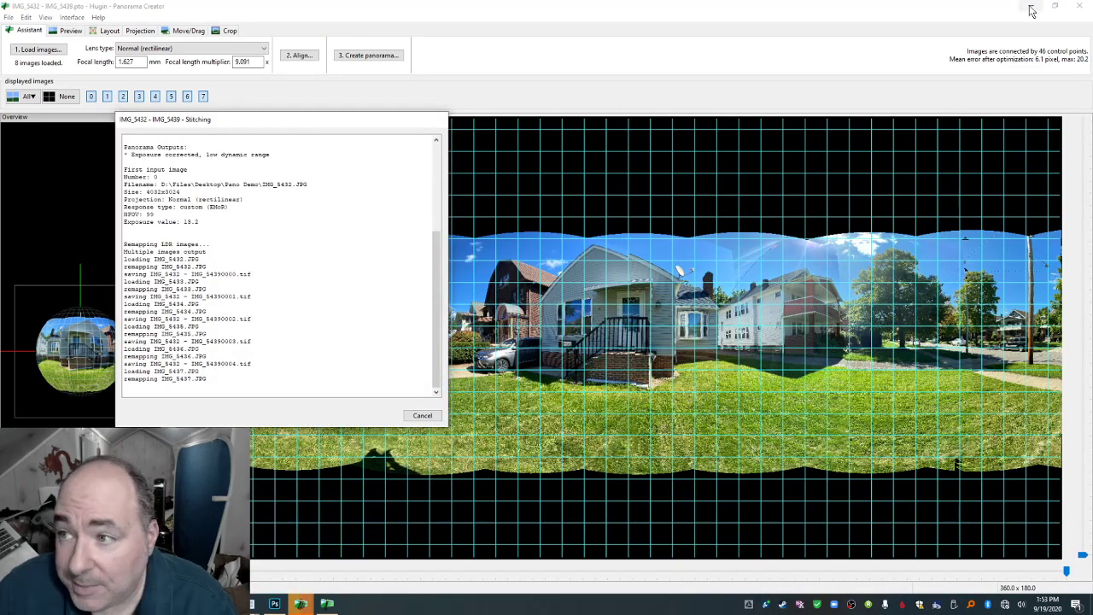
left_click(1061, 7)
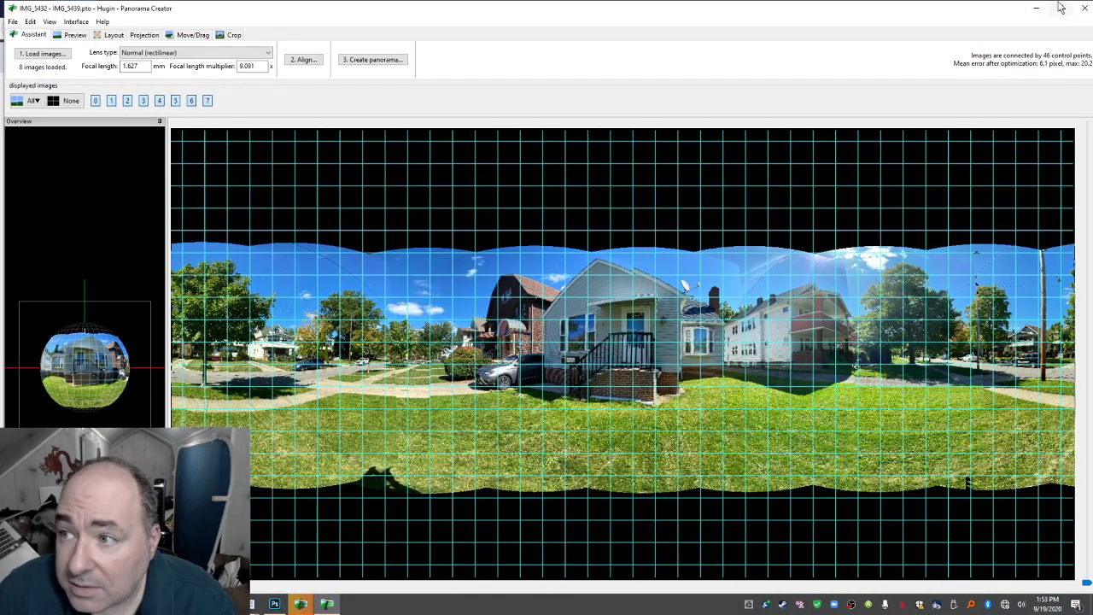
left_click(1060, 6)
mouse_move(181, 6)
left_mouse_down()
mouse_move(318, 56)
mouse_move(583, 318)
mouse_move(596, 184)
mouse_move(567, 328)
mouse_move(504, 124)
mouse_move(450, 8)
mouse_move(197, 19)
left_mouse_up()
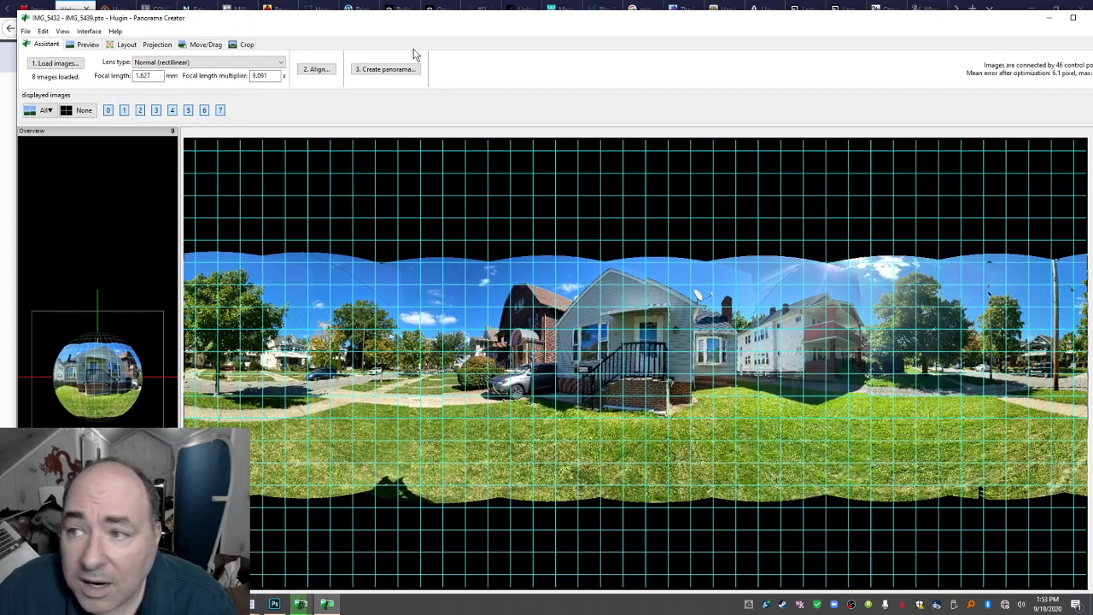
left_click(1064, 12)
Check the stitching job in the Batch Processor and its output files in the Pano Demo folder, and close the Batch Processor.
mouse_move(328, 602)
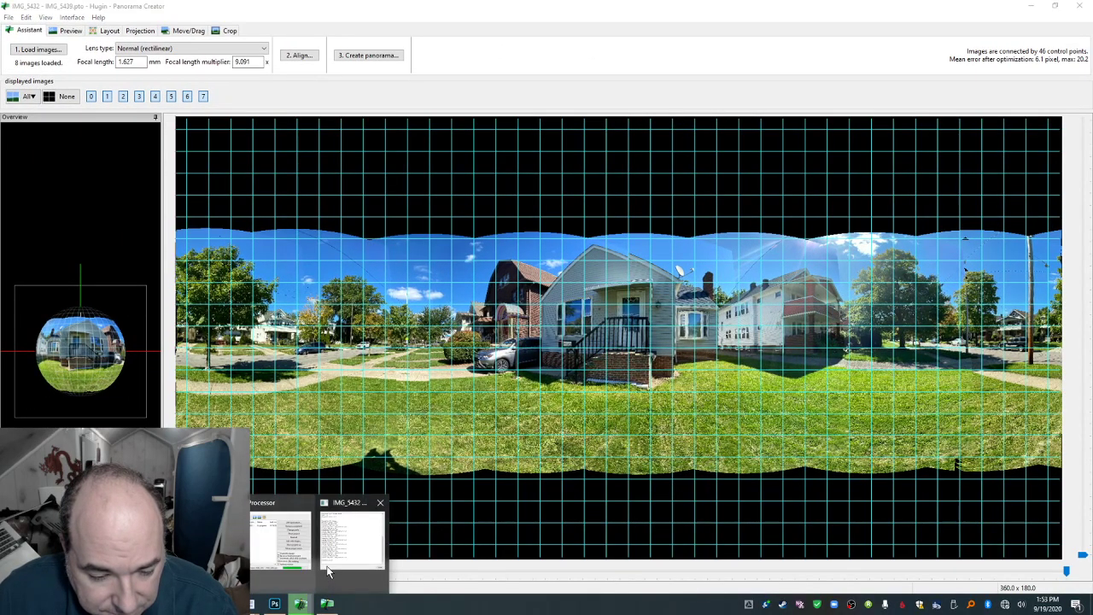
left_click(314, 545)
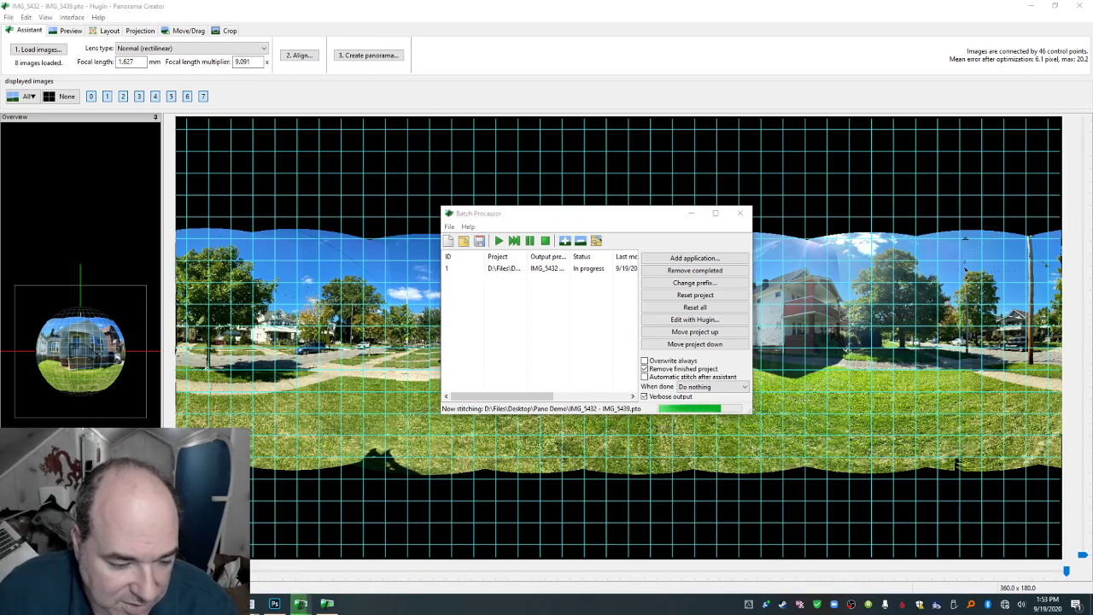
key("alt+Tab")
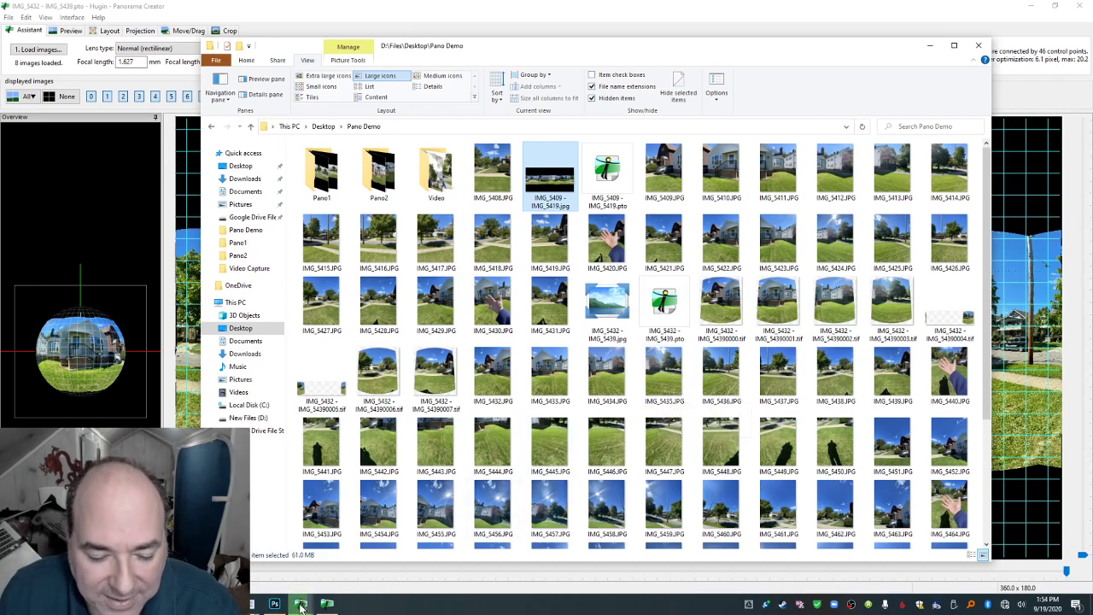
left_click(301, 605)
left_click(289, 546)
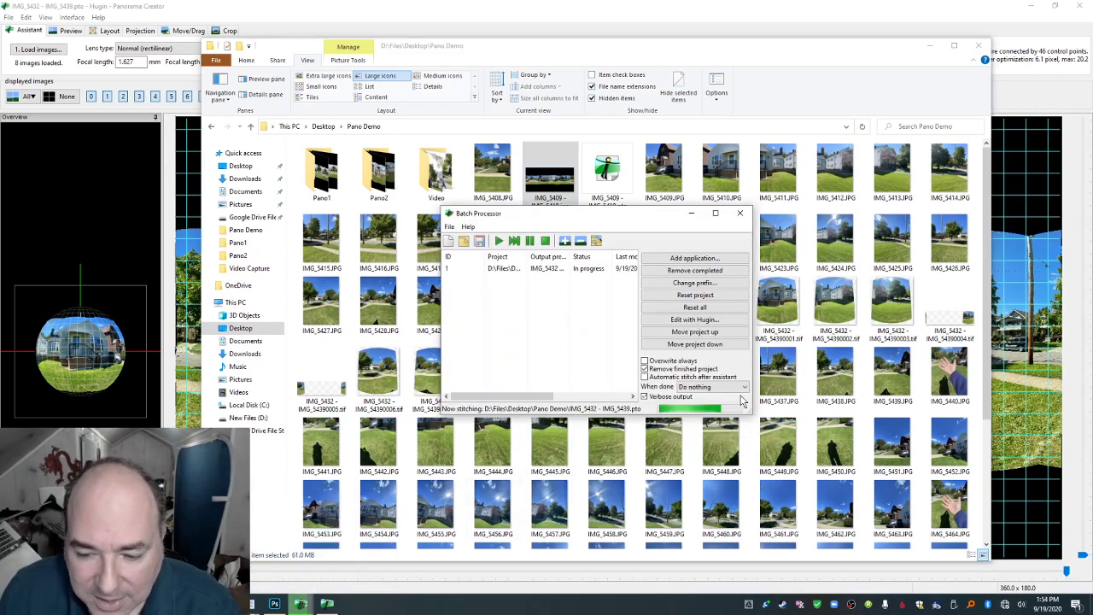
left_click(740, 212)
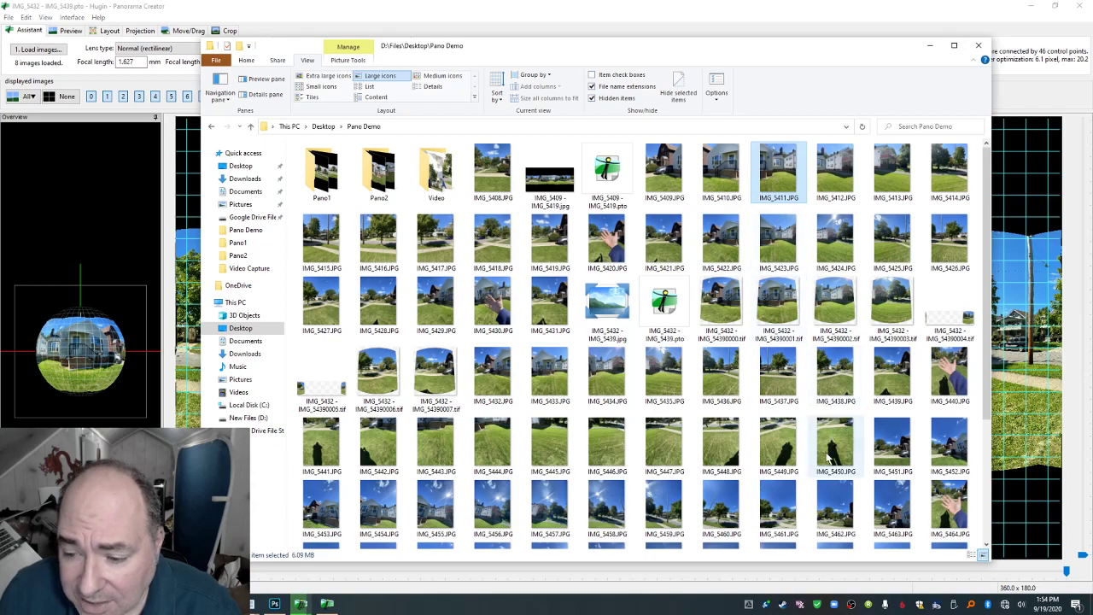
Open the stitched IMG_5432 - IMG_5439.jpg from the Pano Demo folder in Windows Photo Viewer.
scroll(873, 408, "down", 3)
scroll(901, 286, "up", 3)
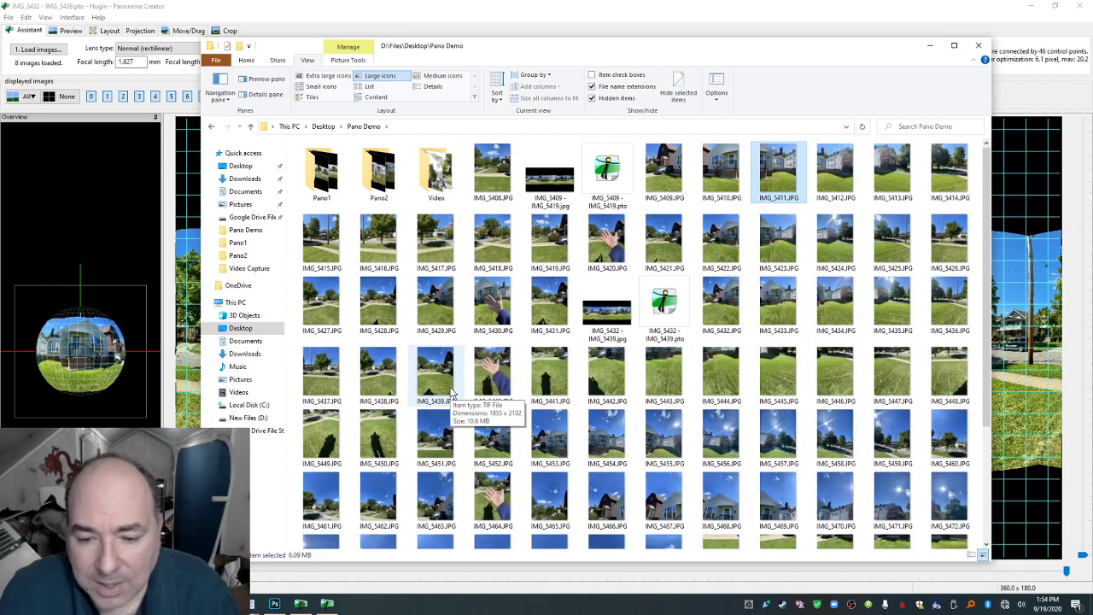
left_click(612, 321)
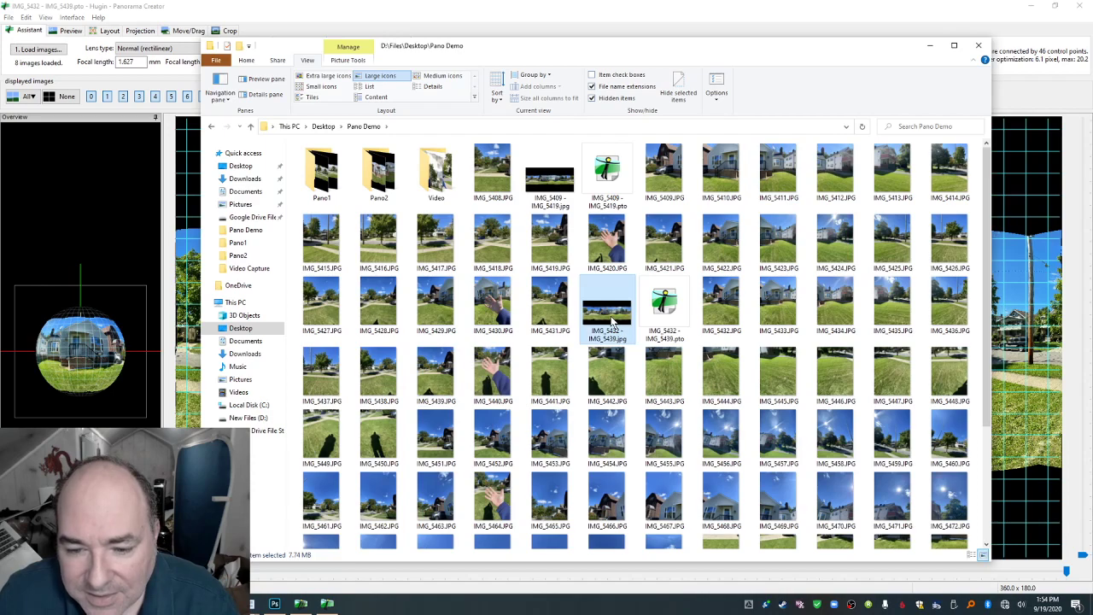
double_click(600, 301)
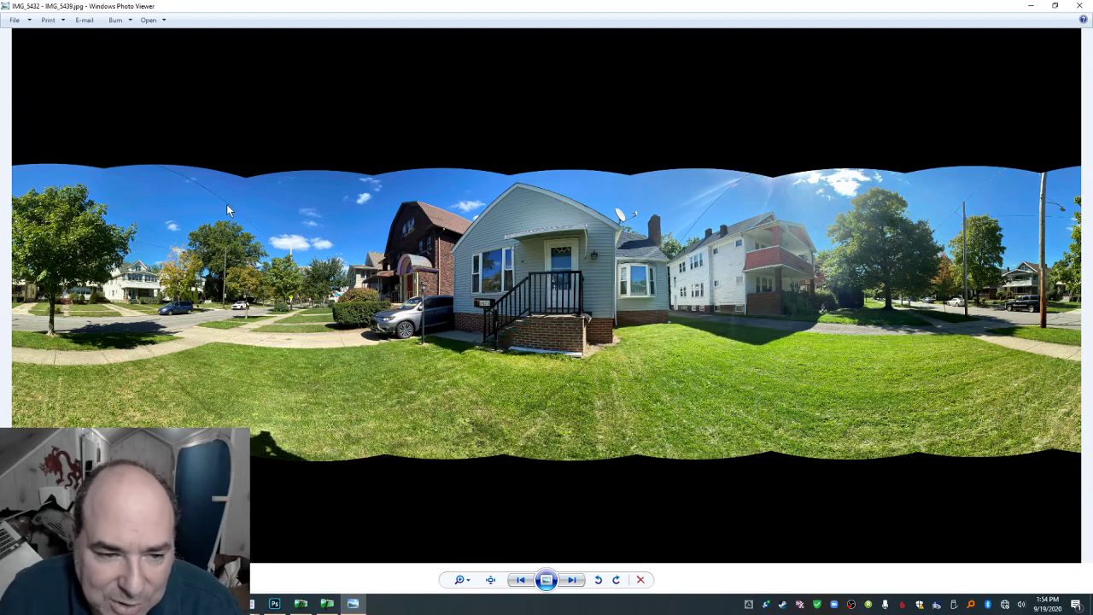
Inspect the utility poles, street and neighbouring houses in the stitched panorama up close, and close the photo viewer.
scroll(989, 215, "up", 5)
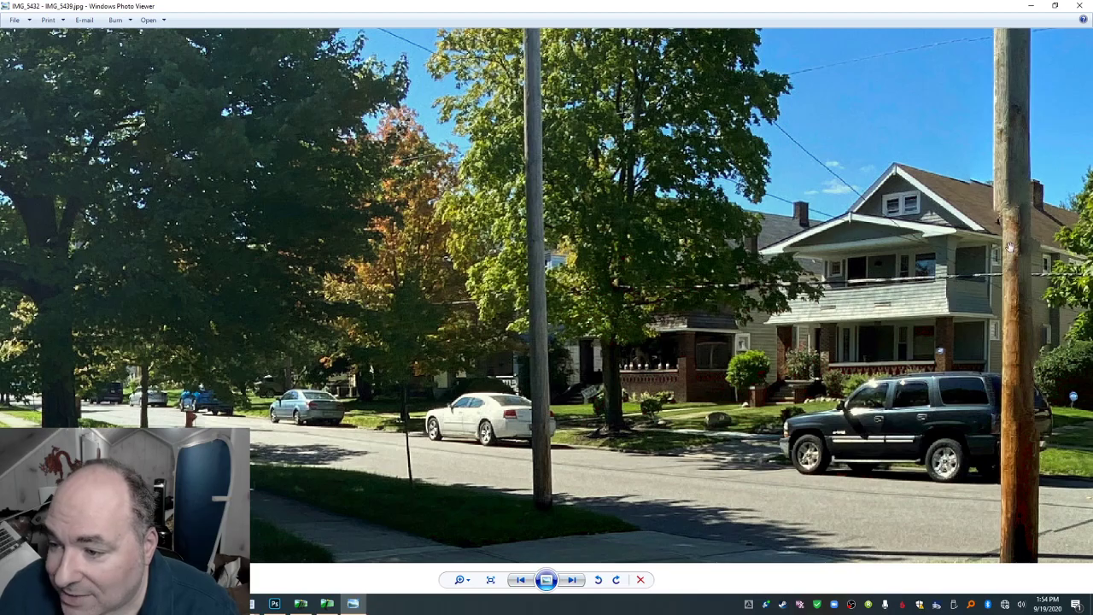
scroll(1010, 247, "down", 5)
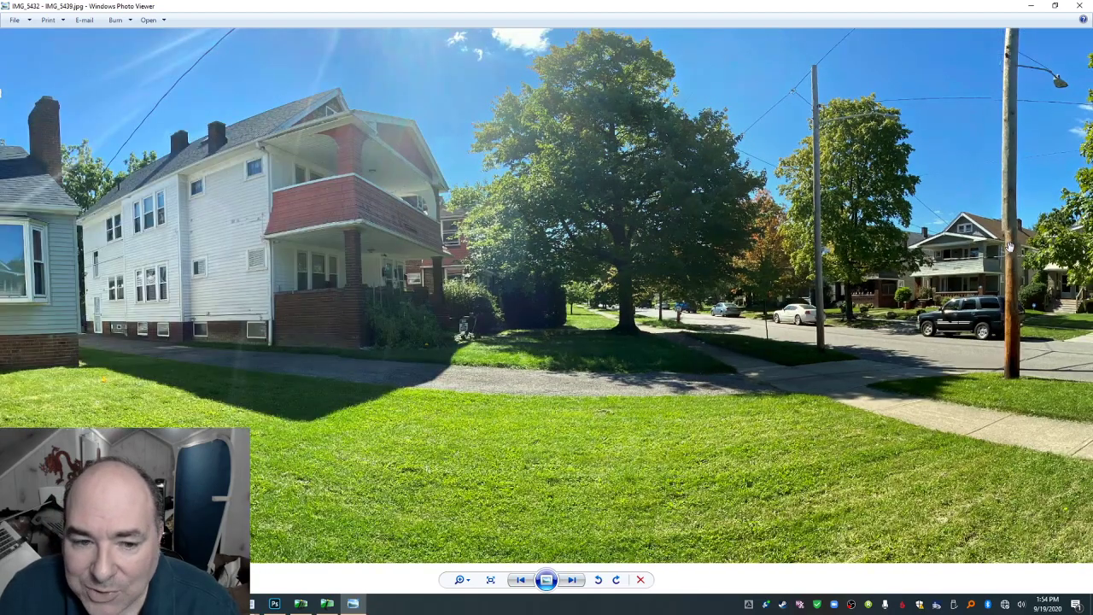
scroll(1010, 247, "up", 1)
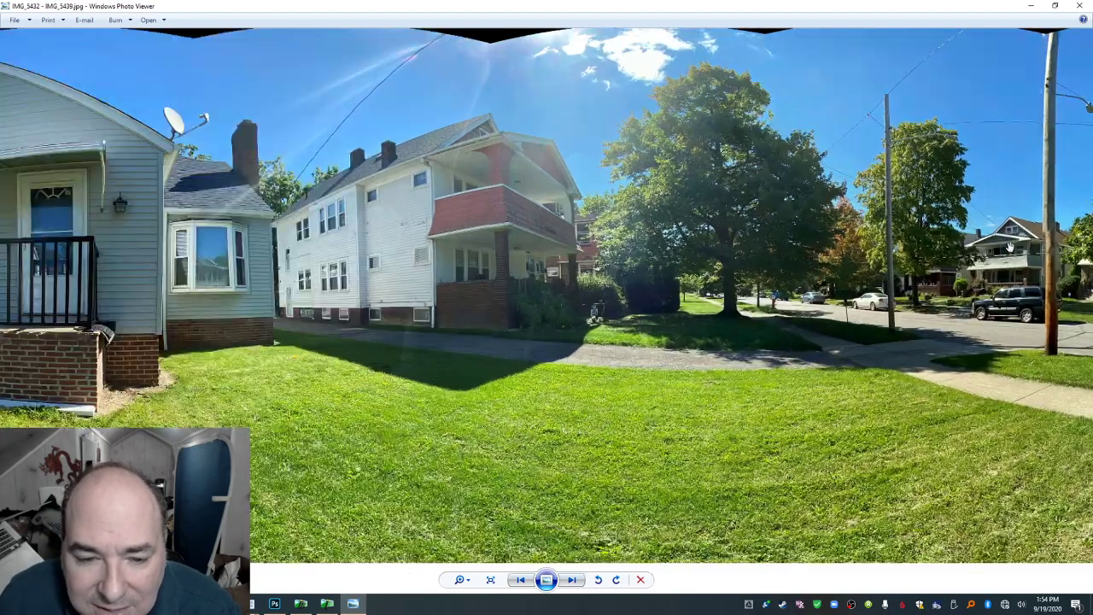
scroll(1010, 247, "down", 1)
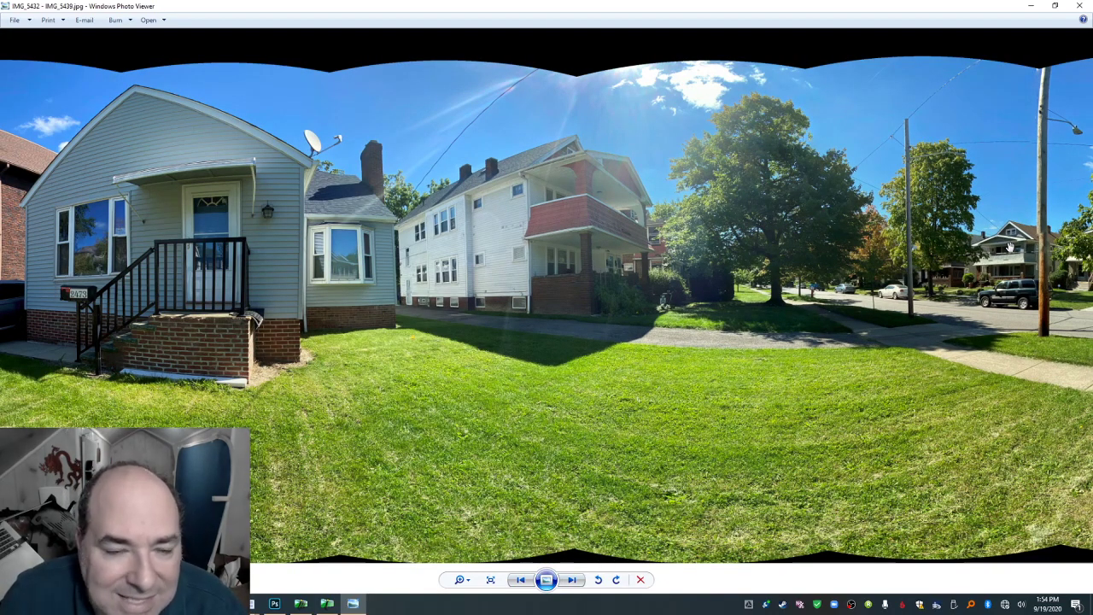
scroll(1008, 119, "down", 3)
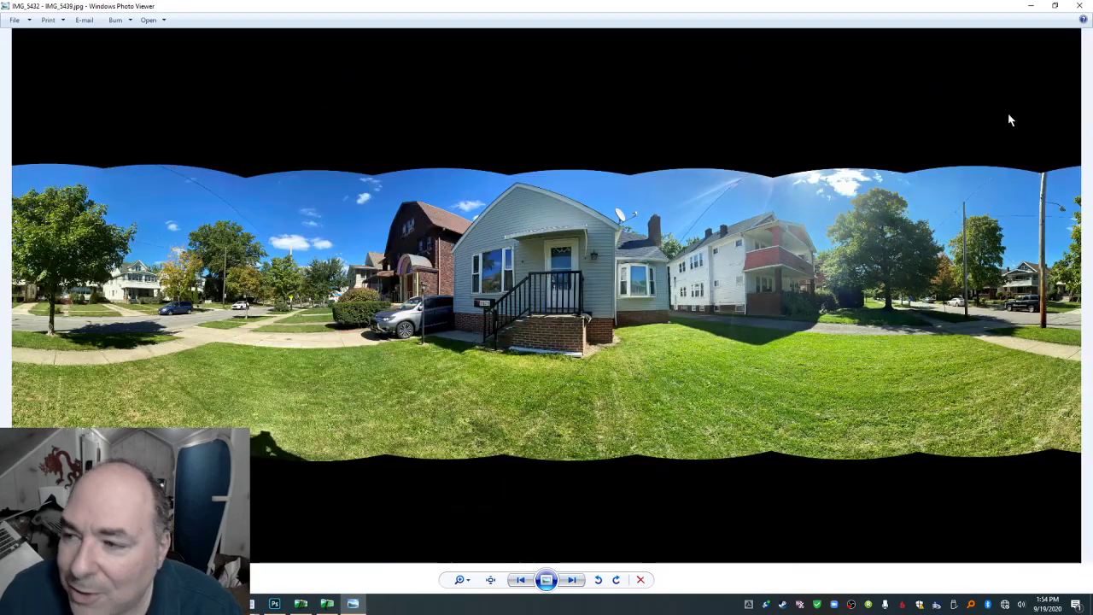
left_click(1078, 7)
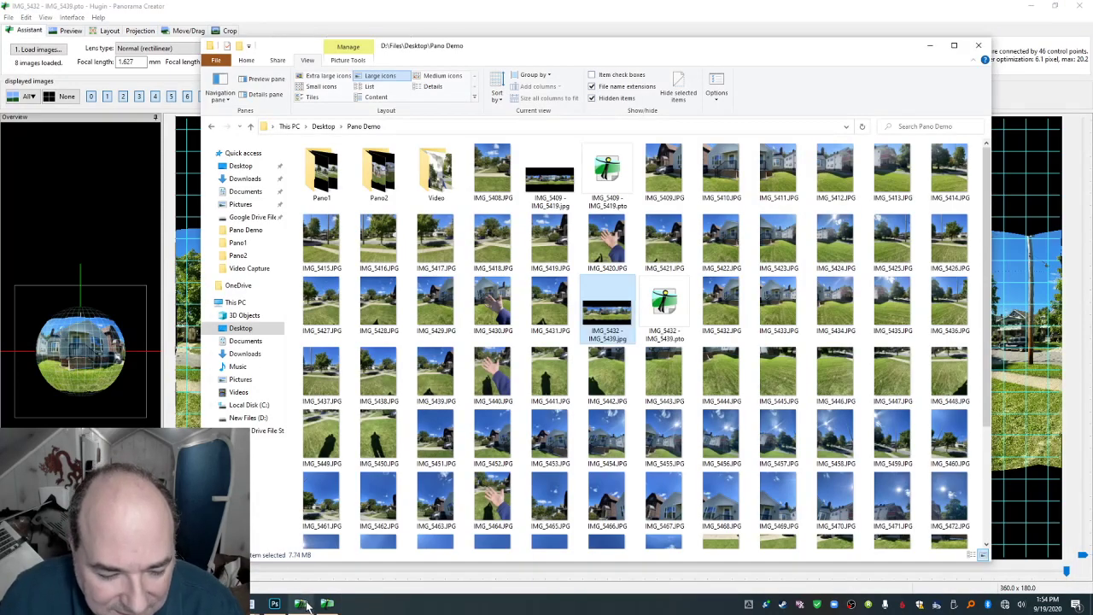
Switch to FSPViewer and open the panorama IMG_5432 - IMG_5439.jpg from the Pano Demo folder.
key("super")
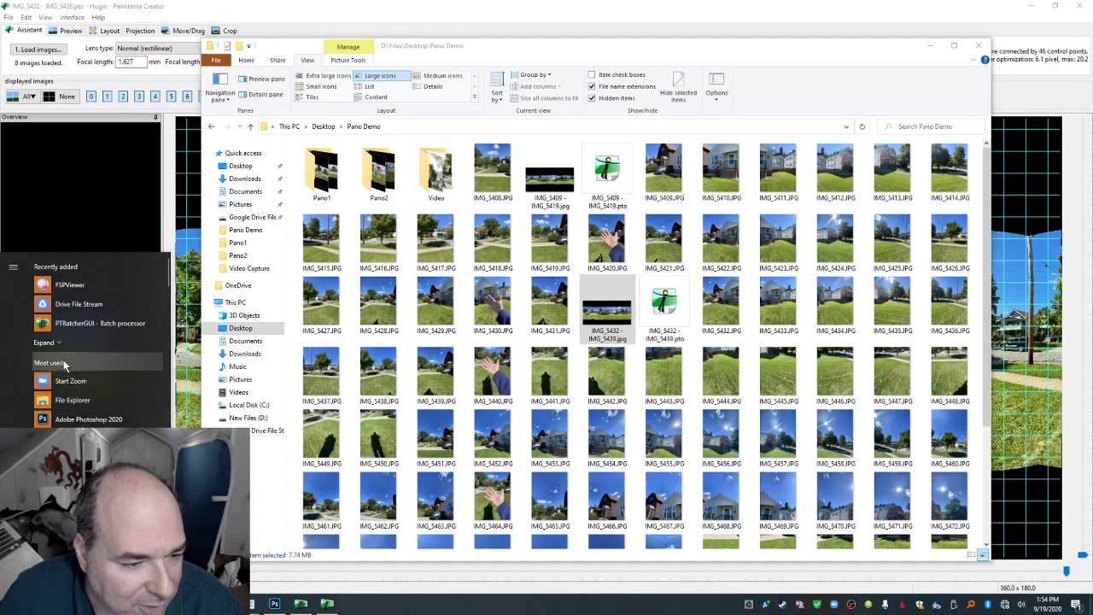
left_click(71, 287)
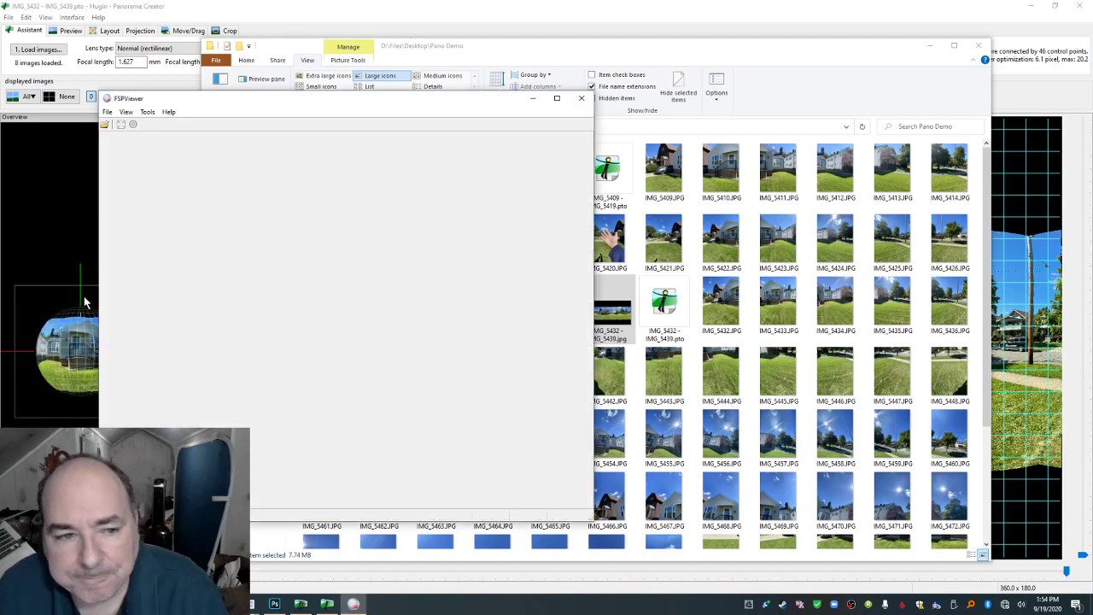
left_click(108, 112)
left_click(122, 126)
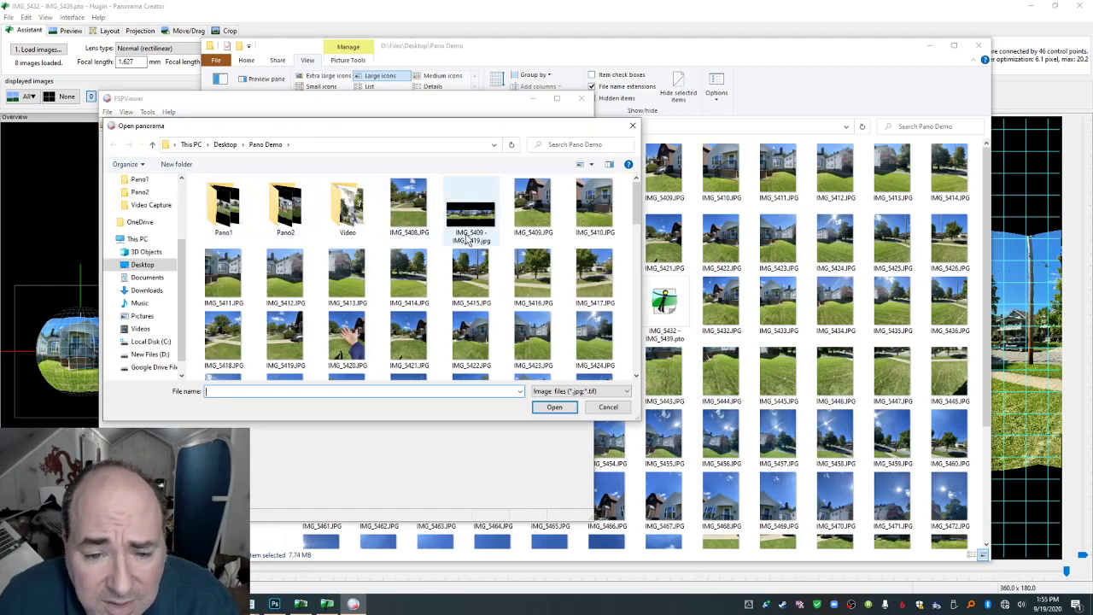
scroll(468, 240, "down", 3)
left_click(215, 219)
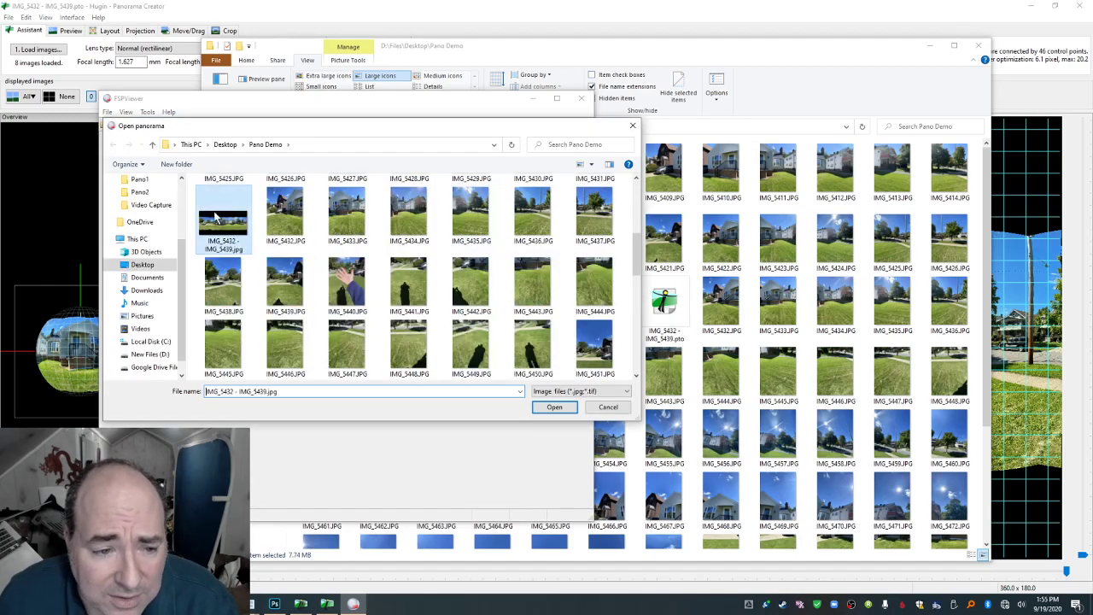
left_click(553, 408)
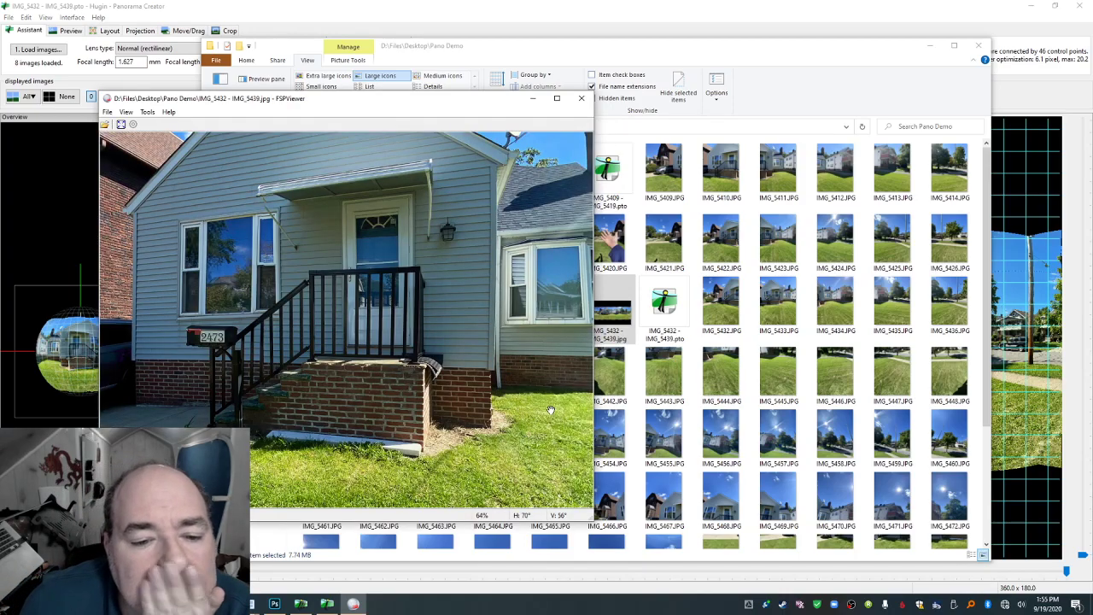
Look all the way around the spherical panorama, from the house past the street and back, to examine the stitching.
mouse_move(281, 286)
left_mouse_down()
mouse_move(287, 273)
mouse_move(298, 283)
left_mouse_up()
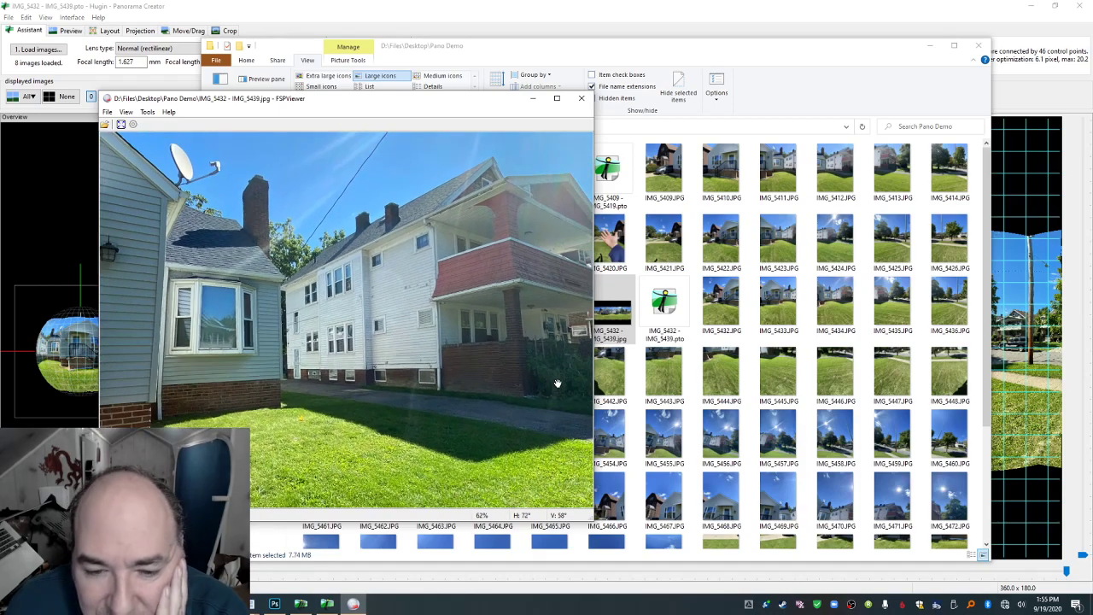
left_click_drag(500, 355, 500, 330)
left_click_drag(484, 243, 510, 335)
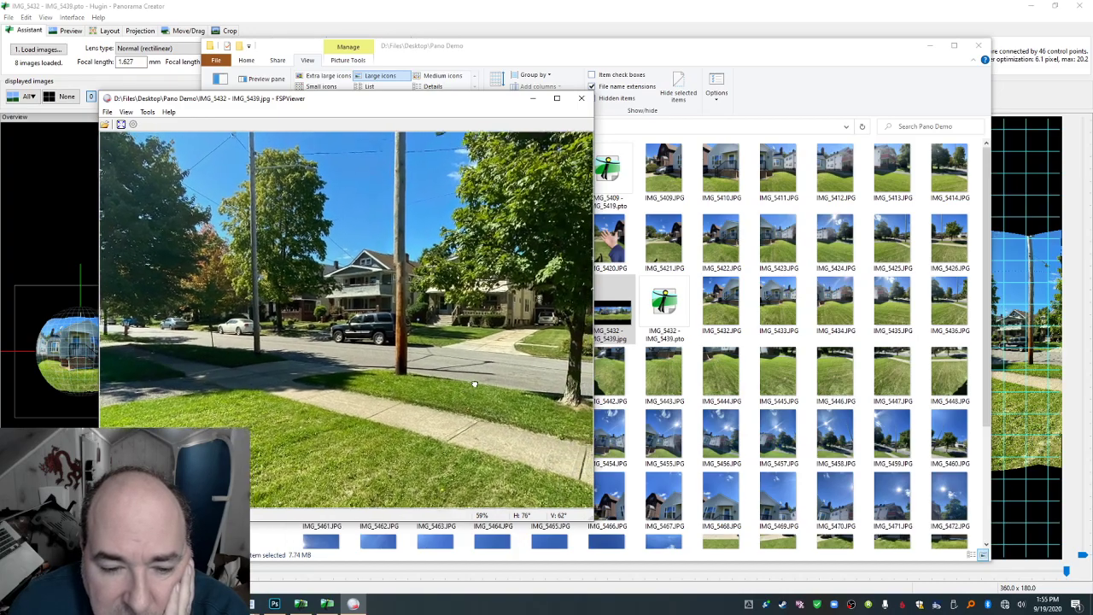
left_click_drag(479, 375, 332, 371)
left_click_drag(516, 362, 417, 360)
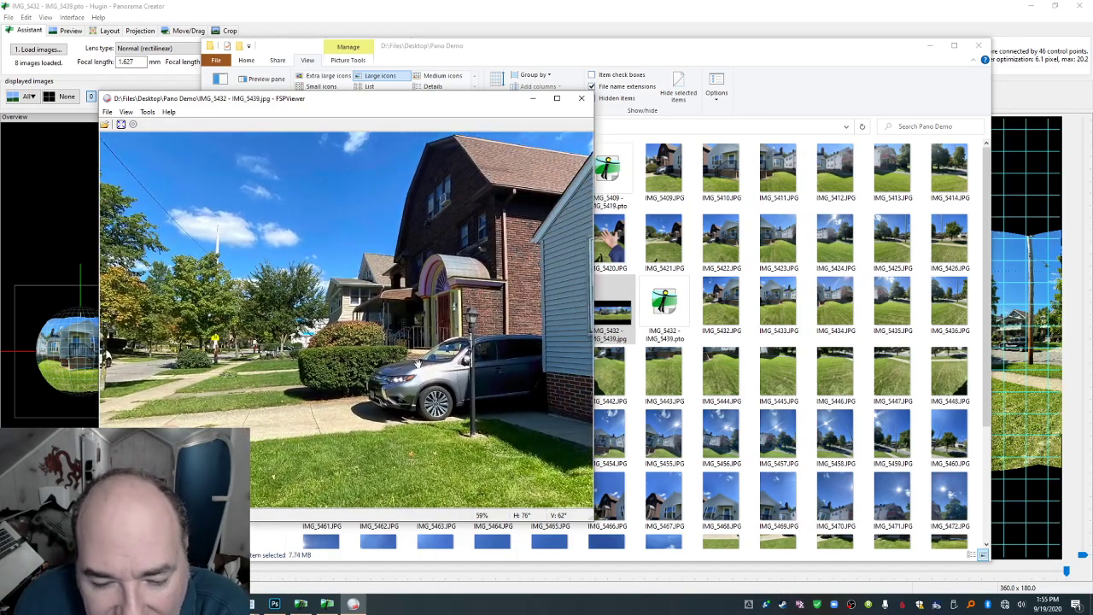
left_click_drag(391, 423, 343, 396)
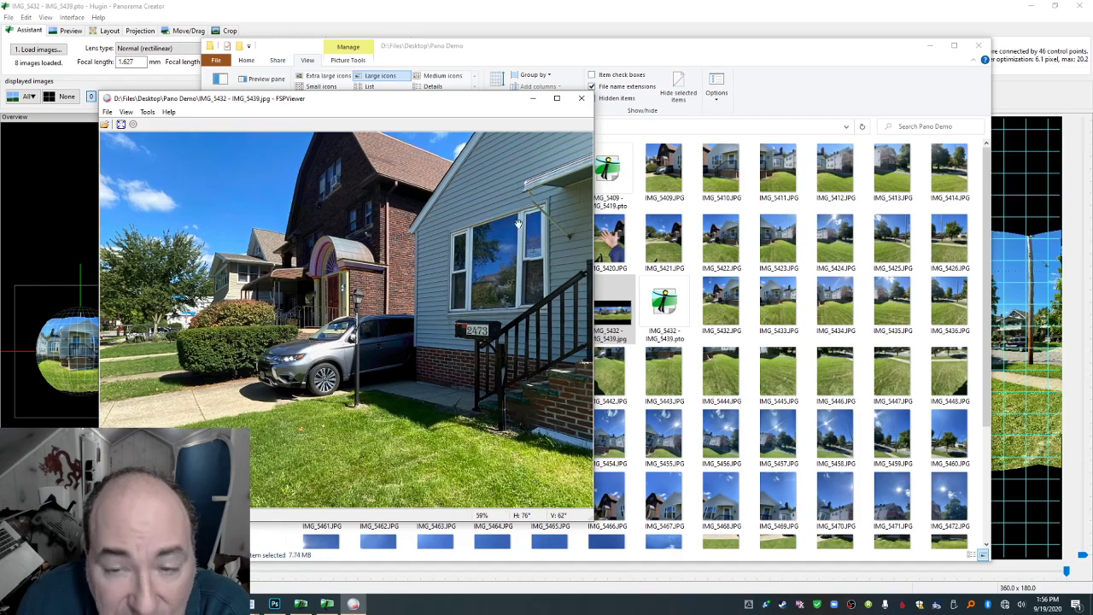
Close the panorama viewer and switch back to Hugin's panorama editor, maximized on the control points of IMG_5436.JPG and IMG_5437.JPG.
left_click(581, 98)
left_click(466, 8)
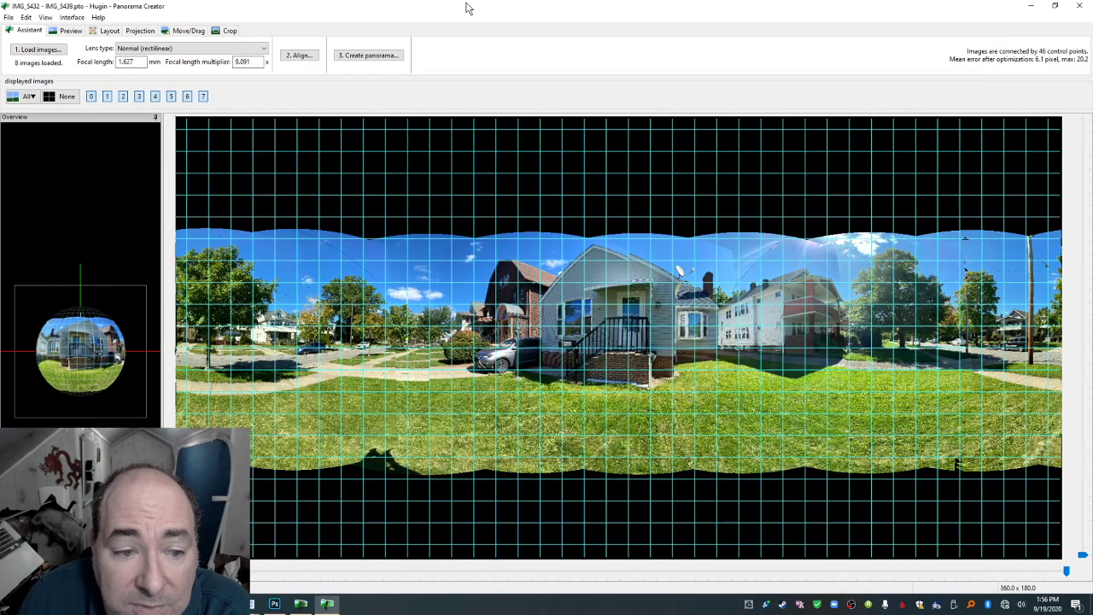
left_click(114, 33)
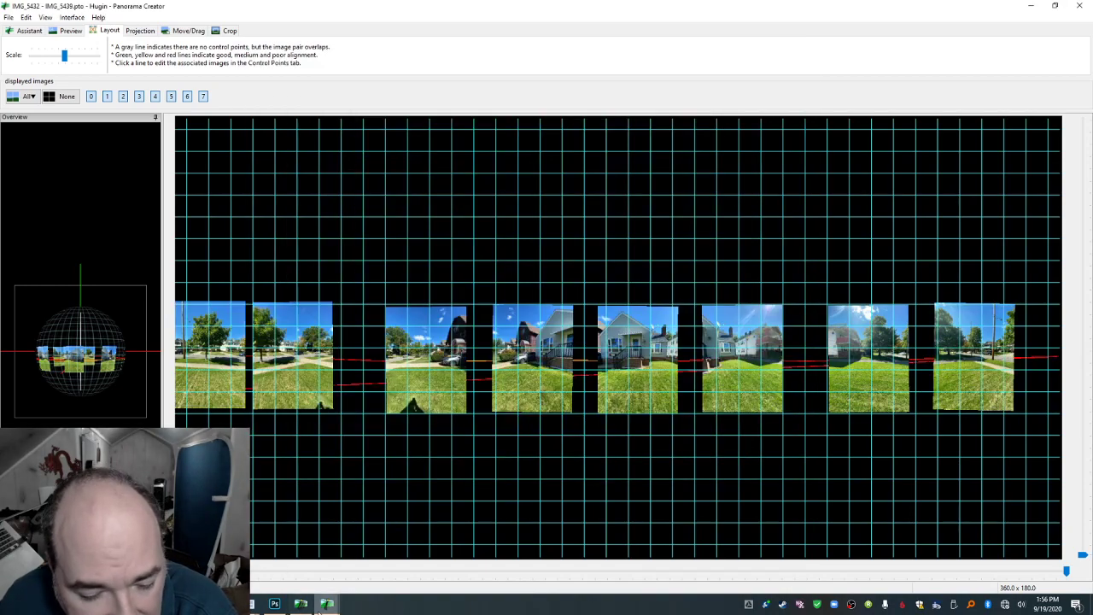
mouse_move(327, 604)
left_click(301, 557)
left_click(330, 603)
left_click(375, 559)
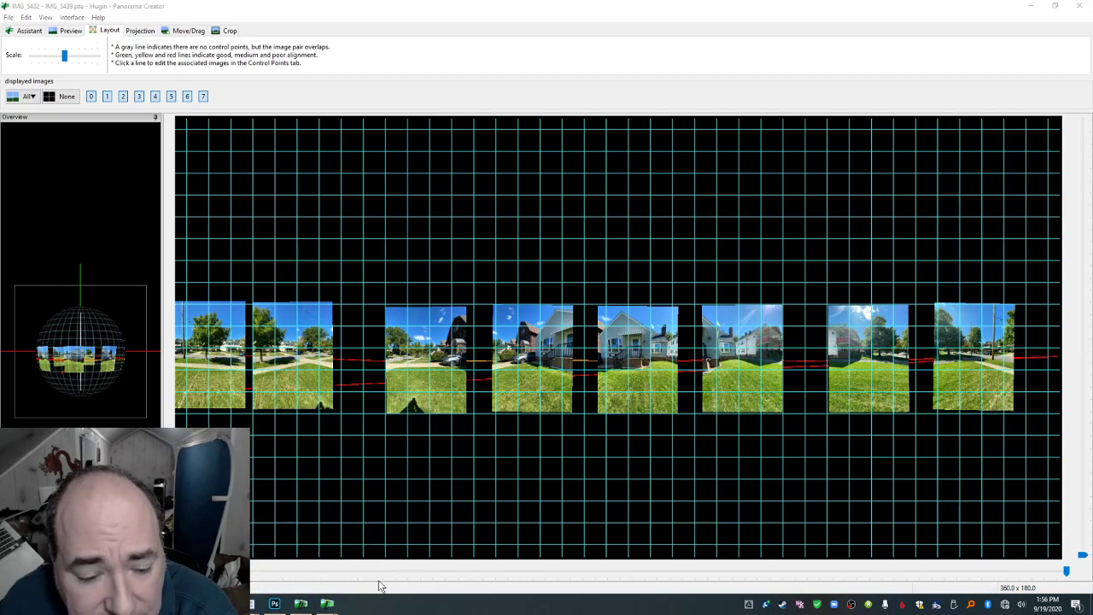
left_click(1034, 10)
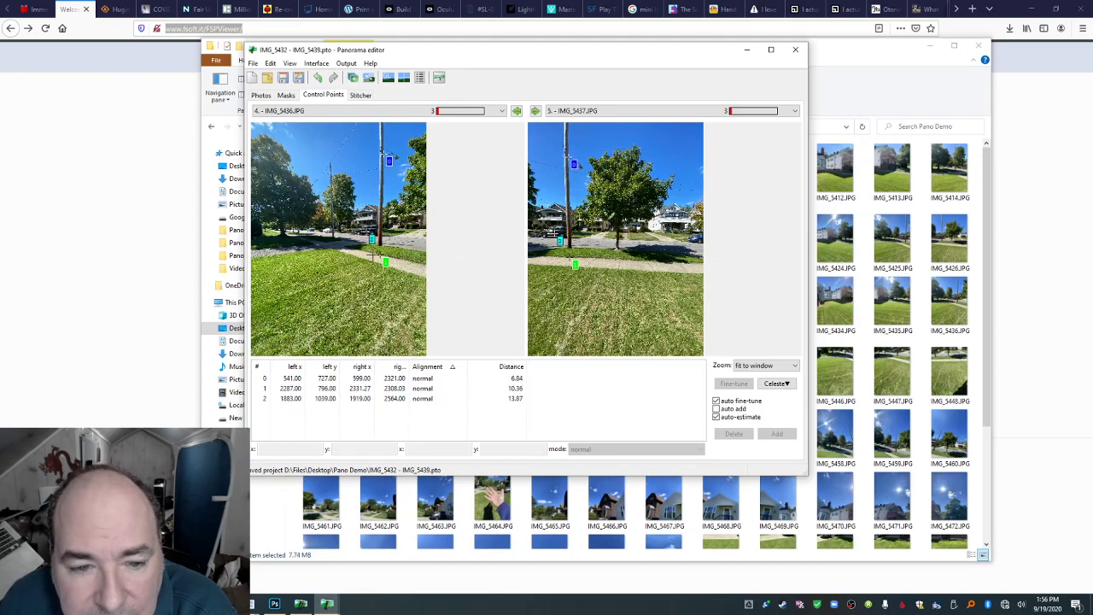
left_click(770, 50)
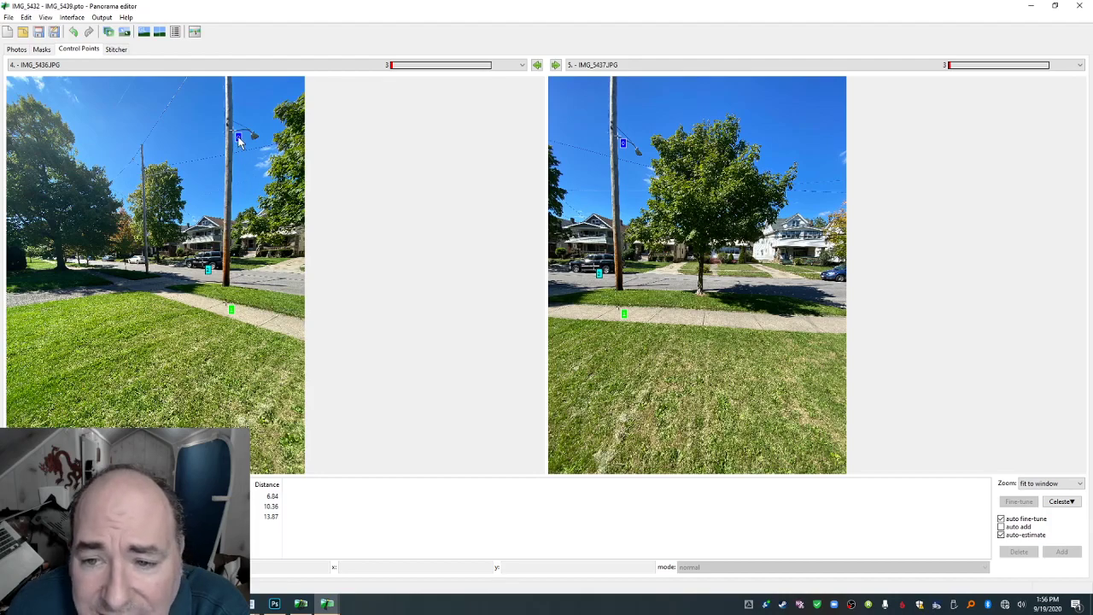
Delete the control point beside the street lamp at the top of the utility pole between IMG_5436.JPG and IMG_5437.JPG.
left_click(272, 495)
key("Delete")
key("Delete")
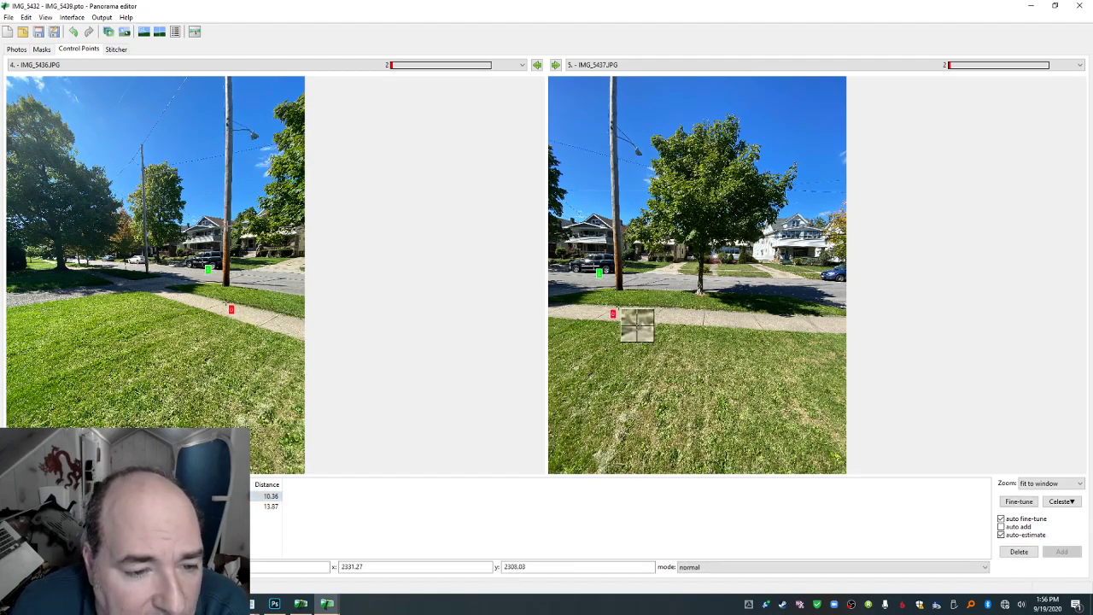
Add a control point pair on the mark midway up the utility pole in IMG_5436.JPG and IMG_5437.JPG.
left_click(226, 222)
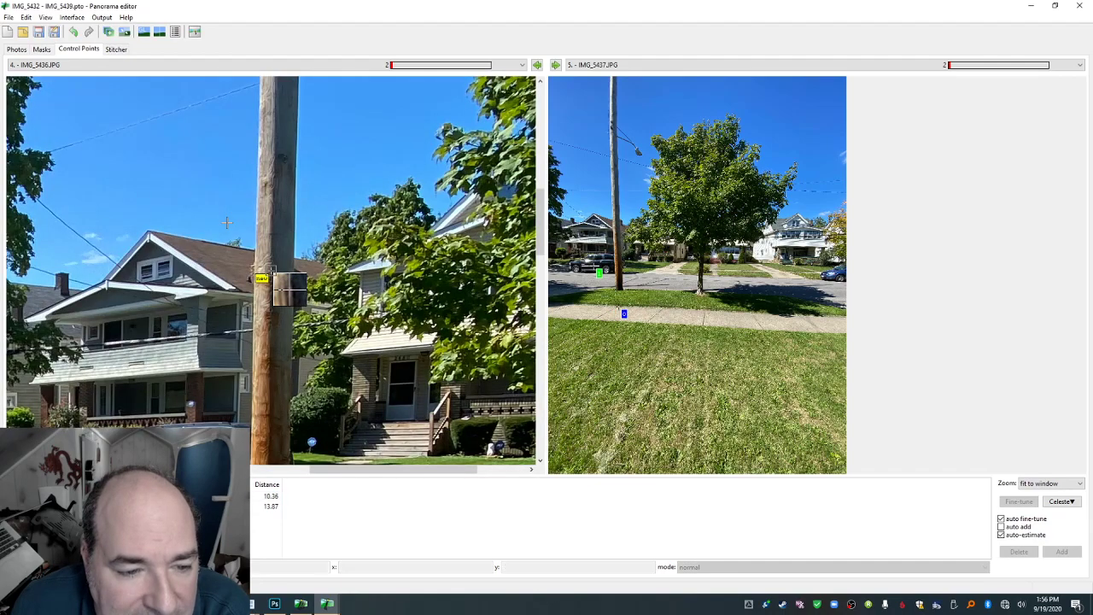
left_click(226, 224)
left_click(646, 311)
left_click(602, 215)
left_click_drag(303, 340, 329, 205)
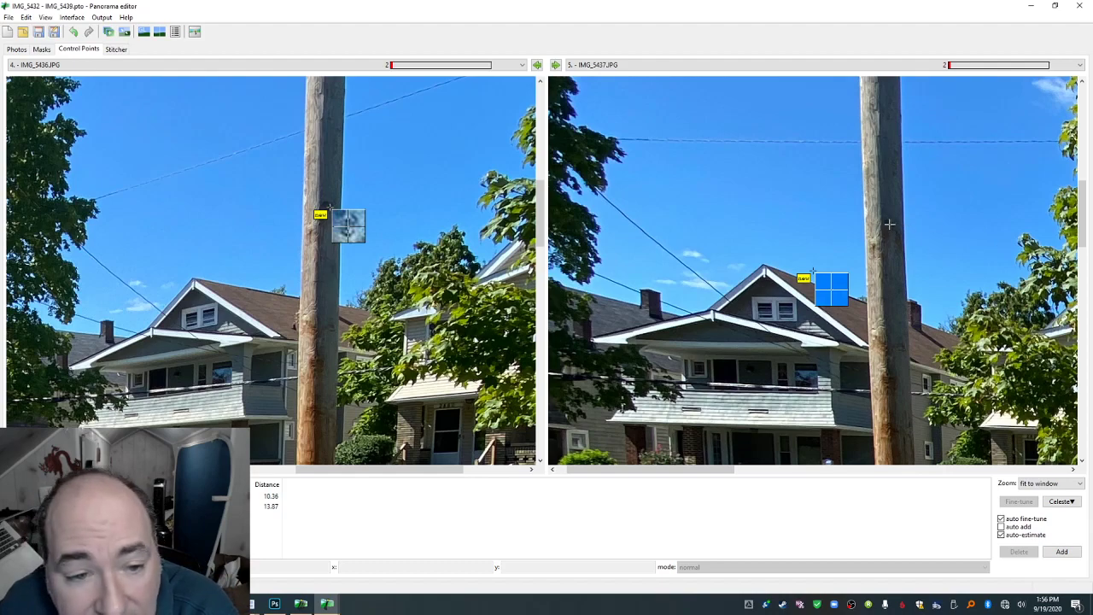
scroll(886, 230, "up", 2)
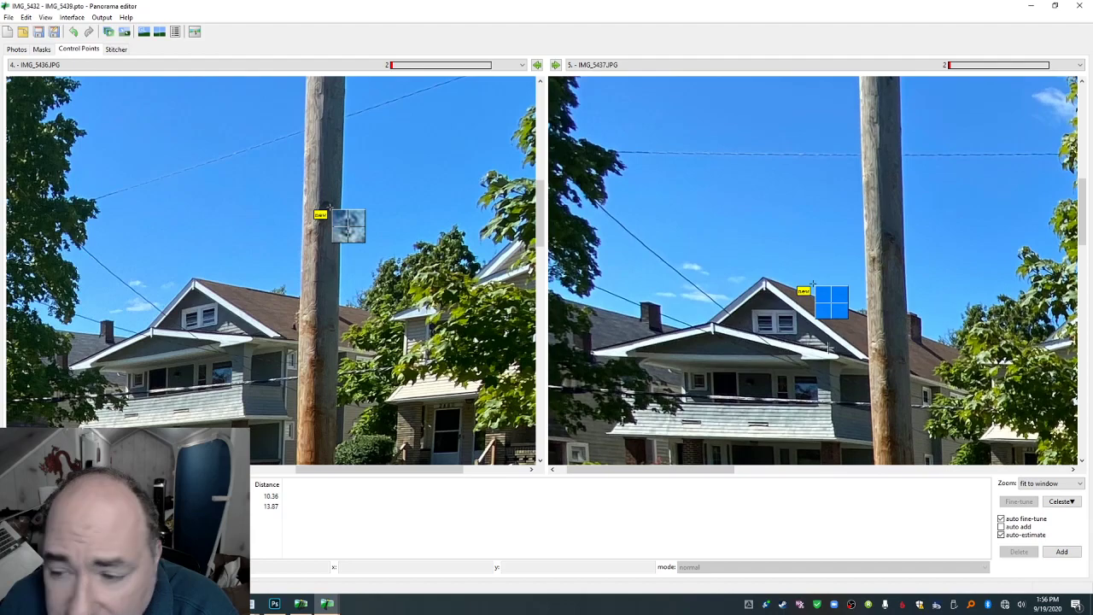
left_click(893, 239)
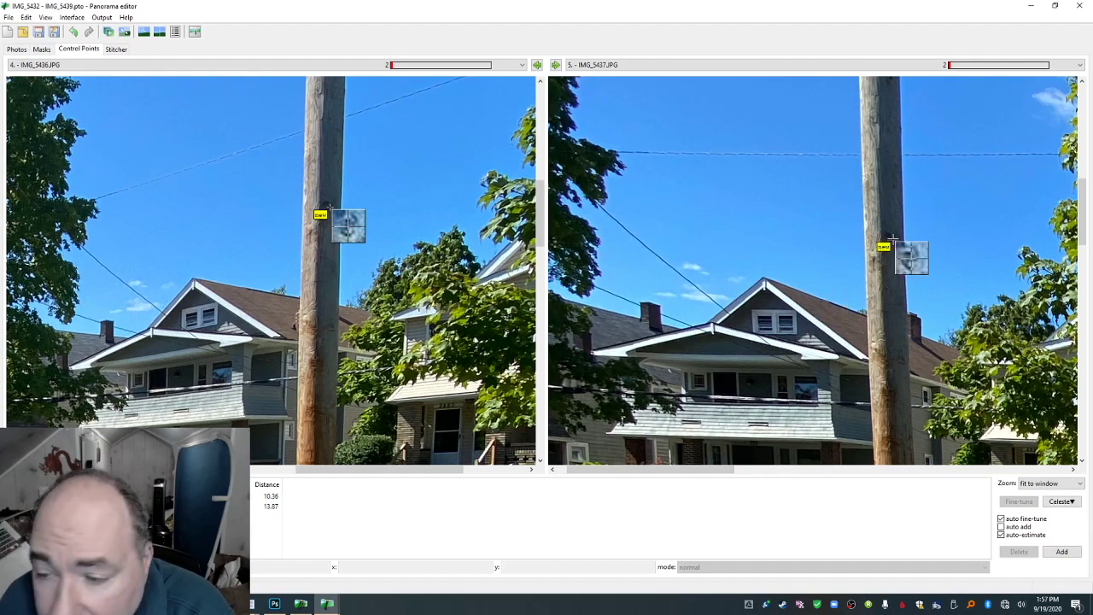
left_click(1062, 552)
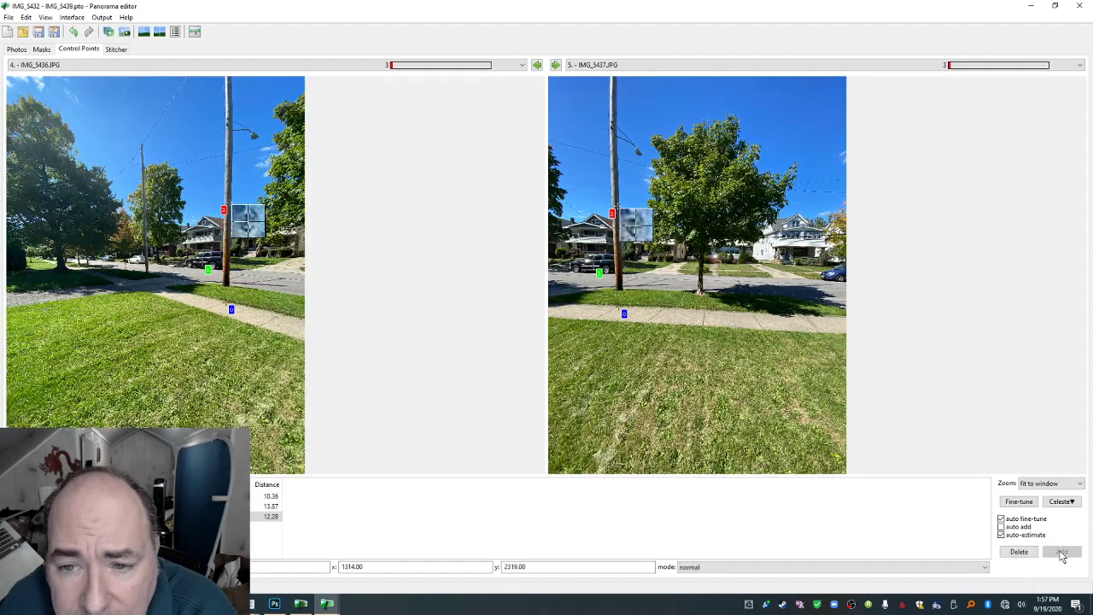
Add a control point pair on the utility pole just above the street lamp arm in IMG_5436.JPG and IMG_5437.JPG.
left_click(227, 128)
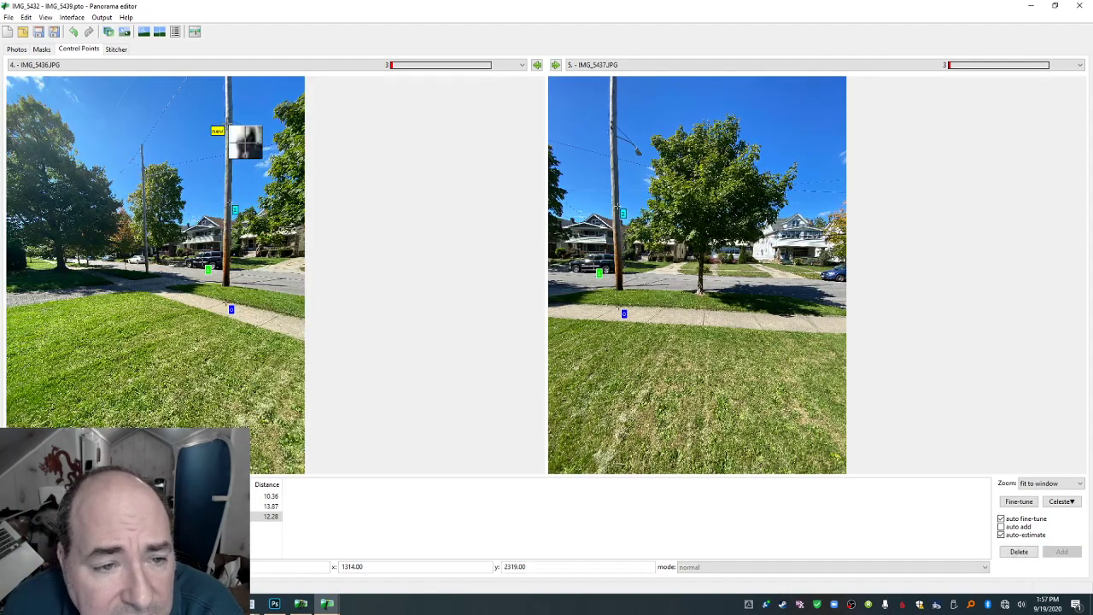
left_click_drag(278, 255, 275, 248)
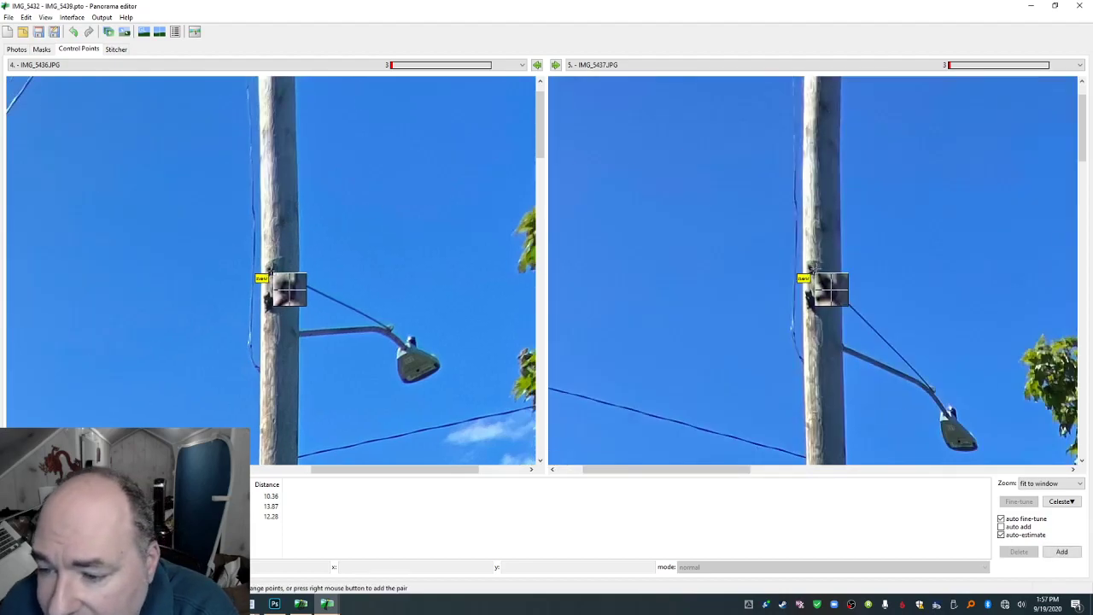
left_click(1061, 551)
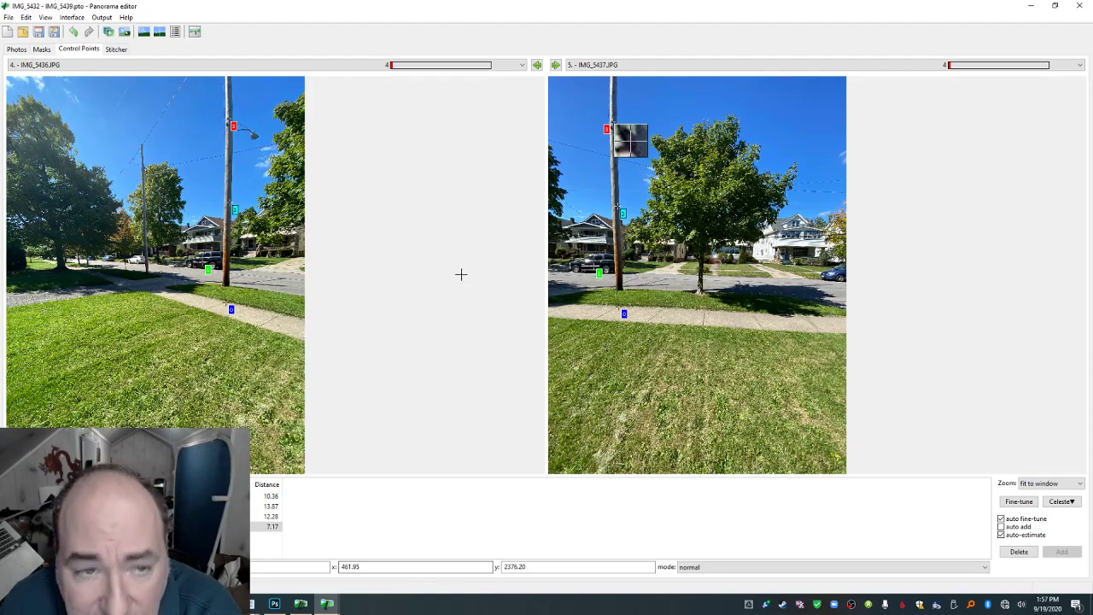
Go to the IMG_5439.JPG and IMG_5432.JPG pair and add a control point where the pavement joint meets the lawn.
left_click(555, 65)
left_click(555, 65)
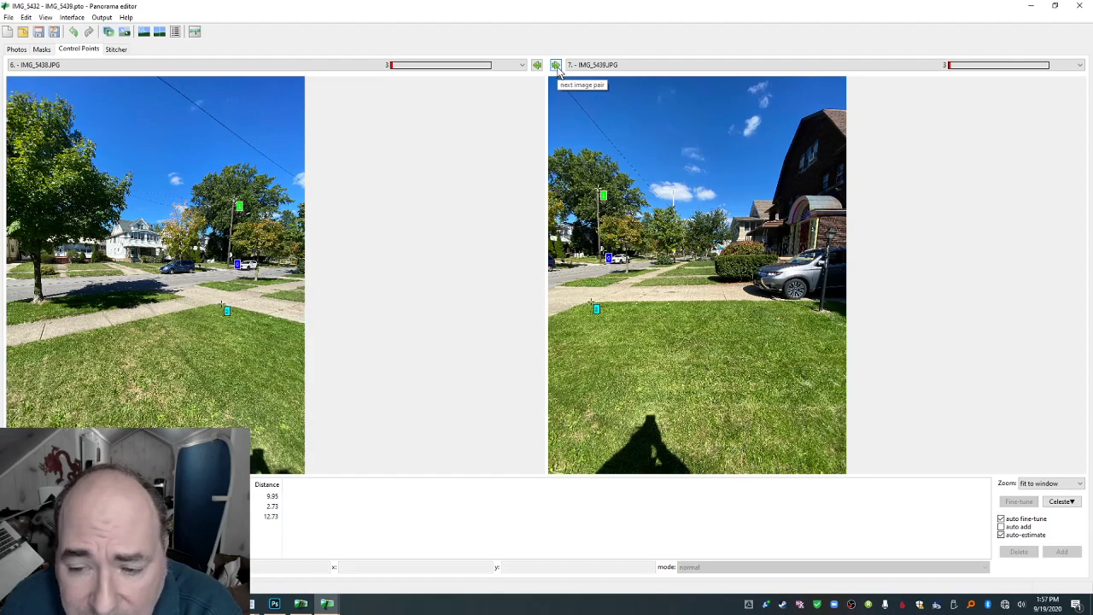
left_click(555, 65)
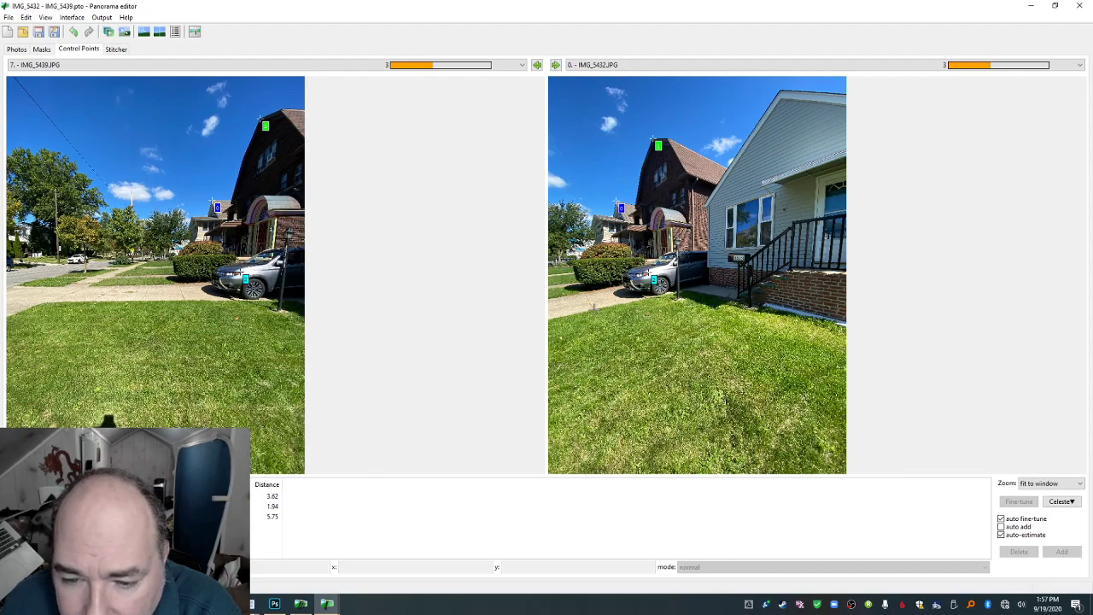
left_click(592, 309)
left_click_drag(784, 256, 786, 252)
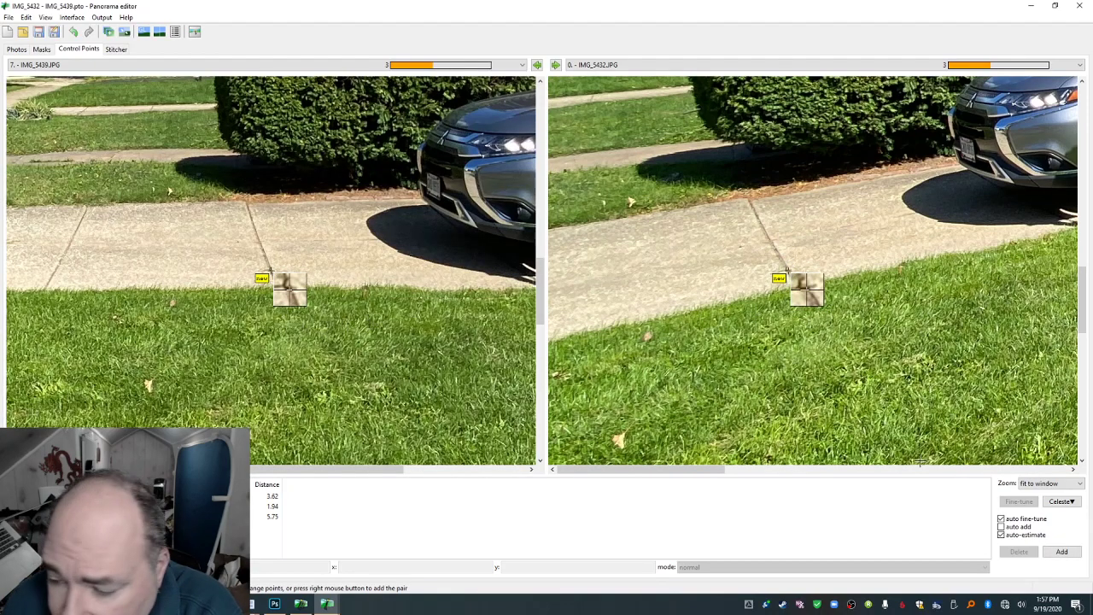
left_click(1062, 552)
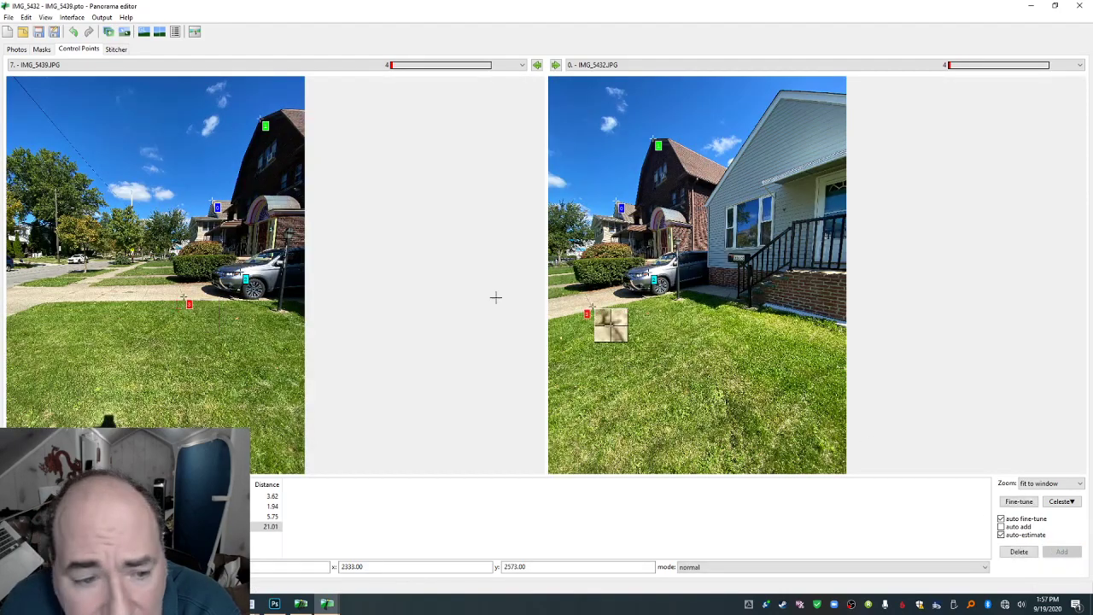
Go to the IMG_5434.JPG and IMG_5435.JPG pair and add a control point where the porch wall meets the brick pillar.
left_click(555, 65)
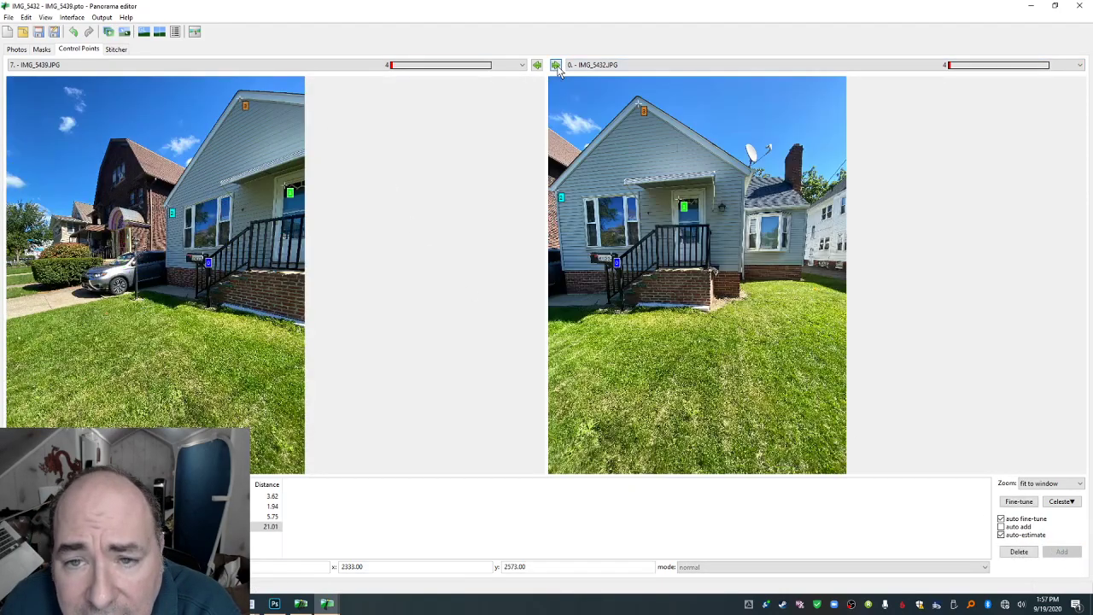
left_click(555, 65)
left_click(555, 65)
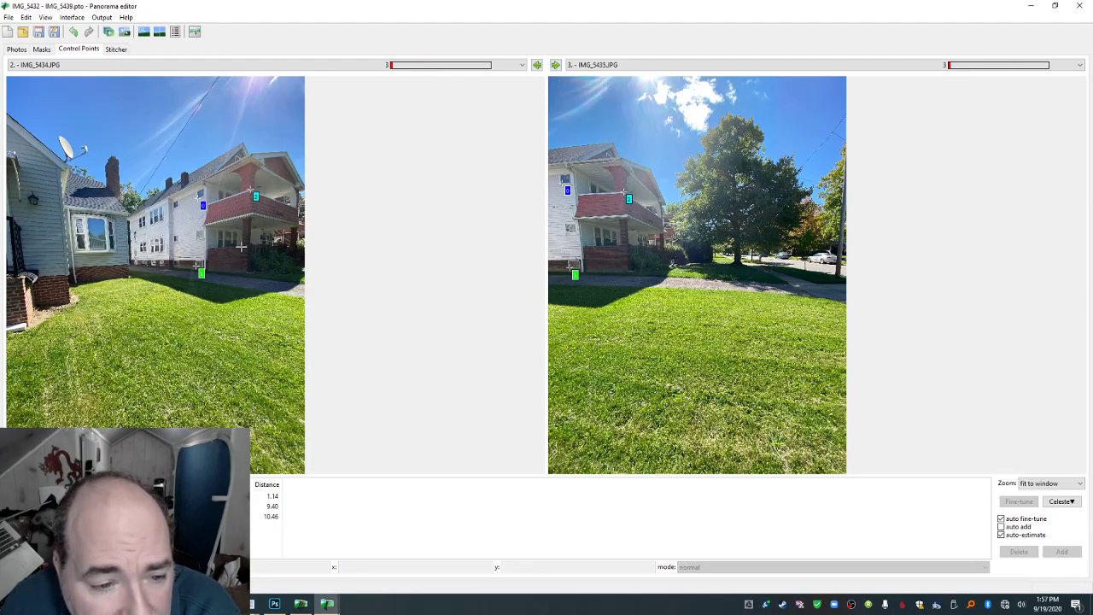
left_click(240, 246)
left_click_drag(271, 270, 269, 261)
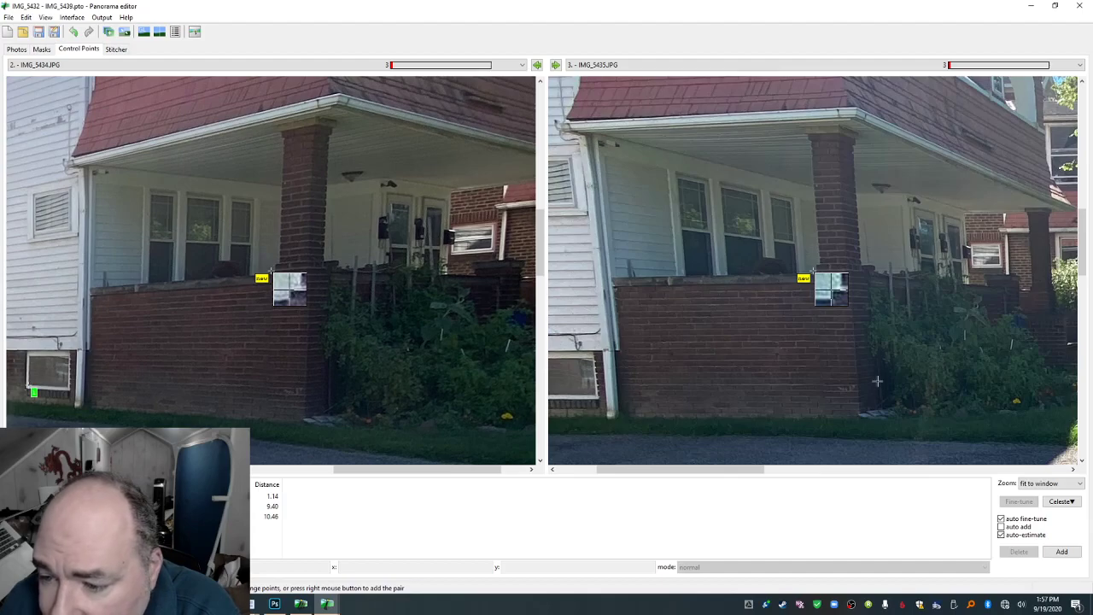
left_click(1054, 552)
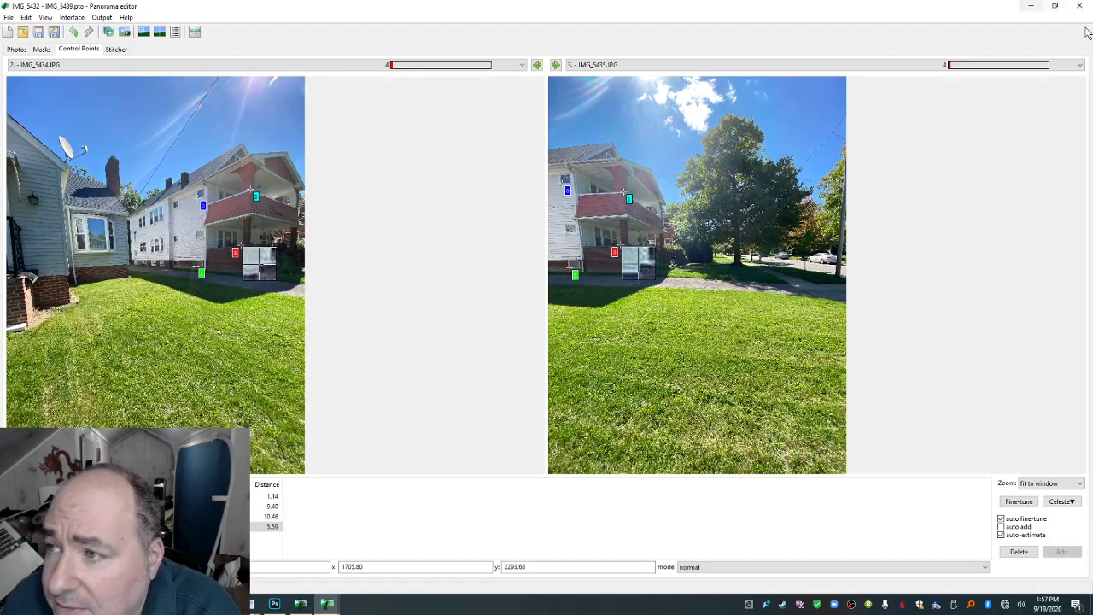
Close the panorama editor and realign the eight images with the Assistant in the Panorama Creator window.
left_click(1080, 8)
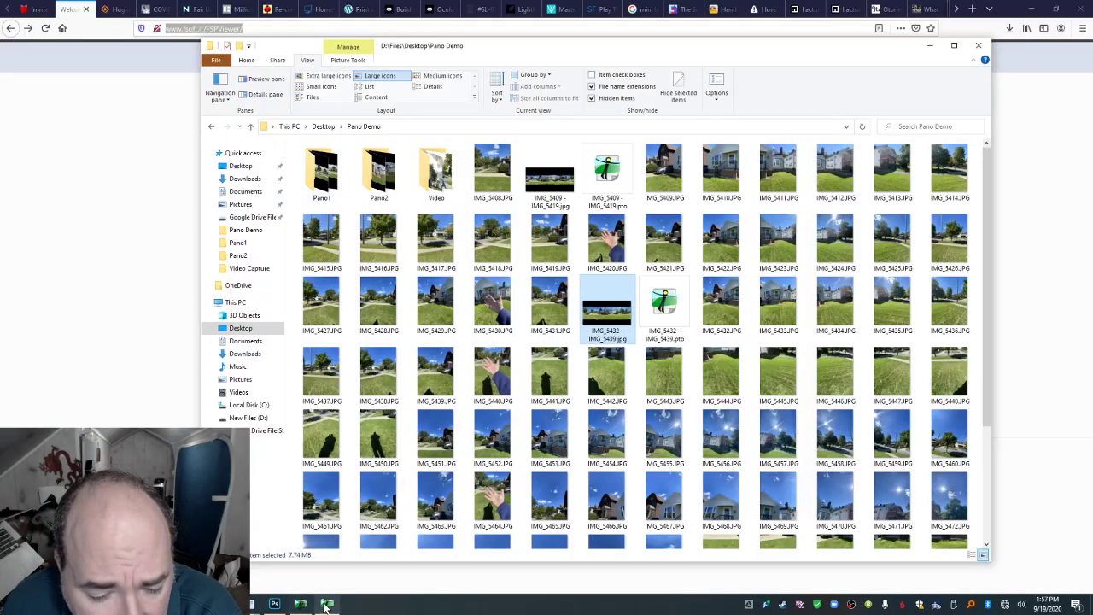
left_click(318, 604)
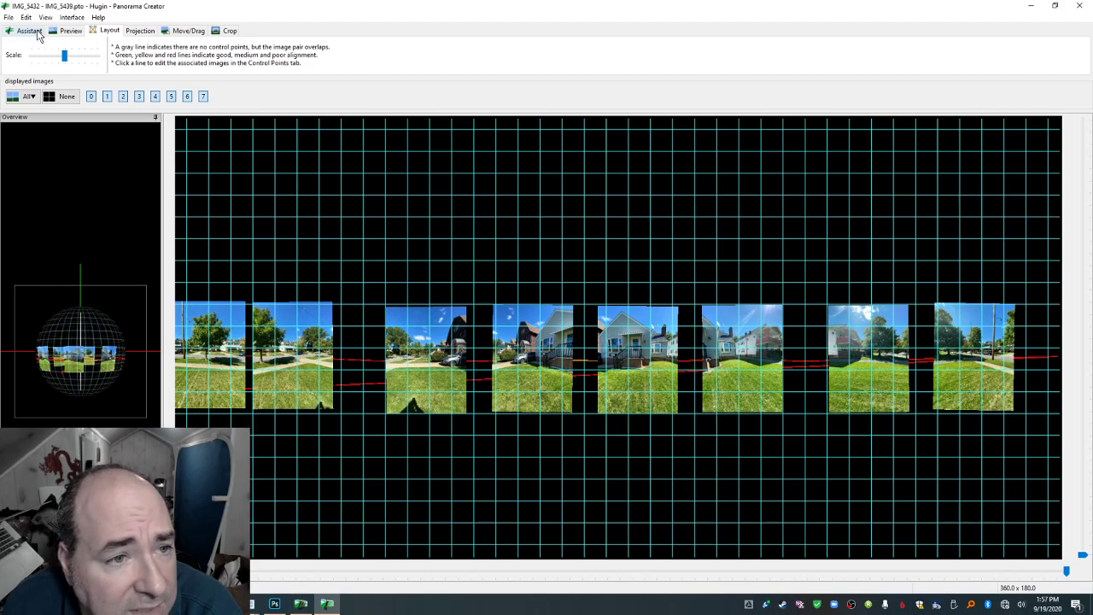
left_click(36, 32)
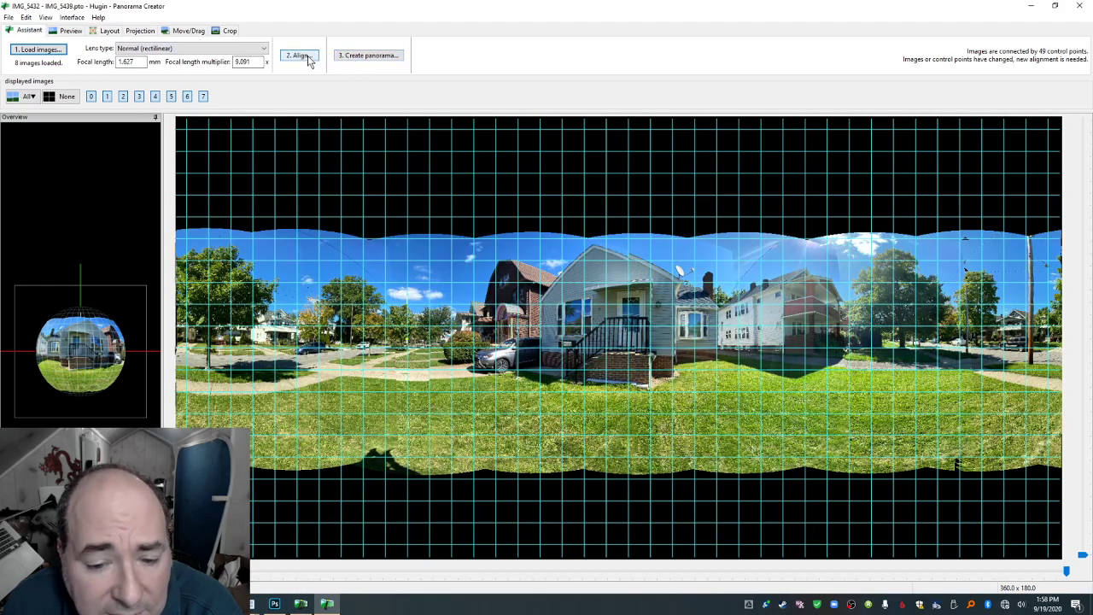
left_click(306, 56)
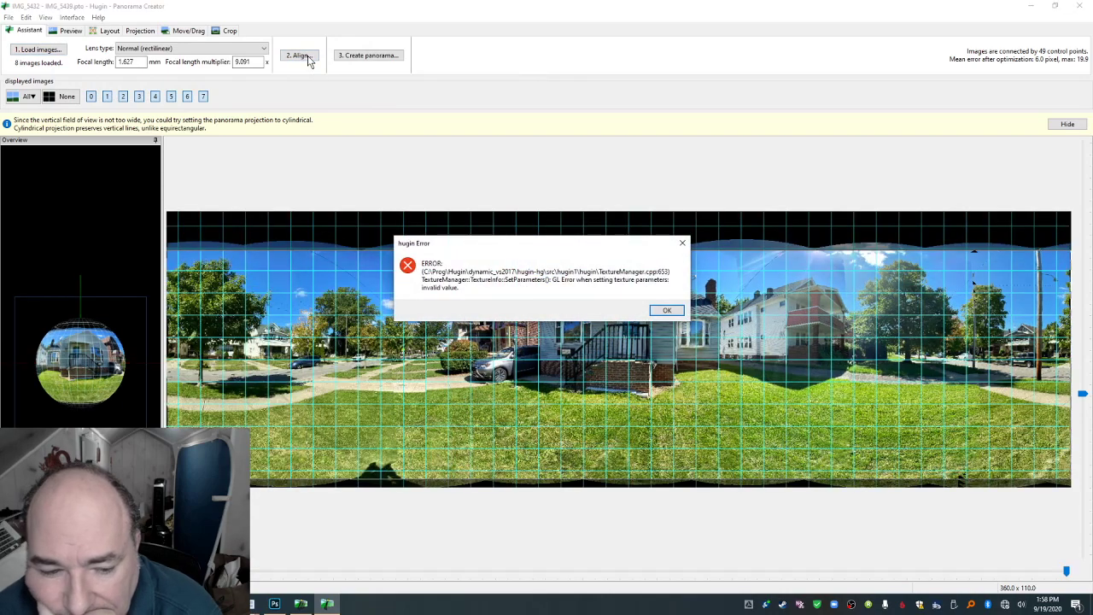
left_click(667, 310)
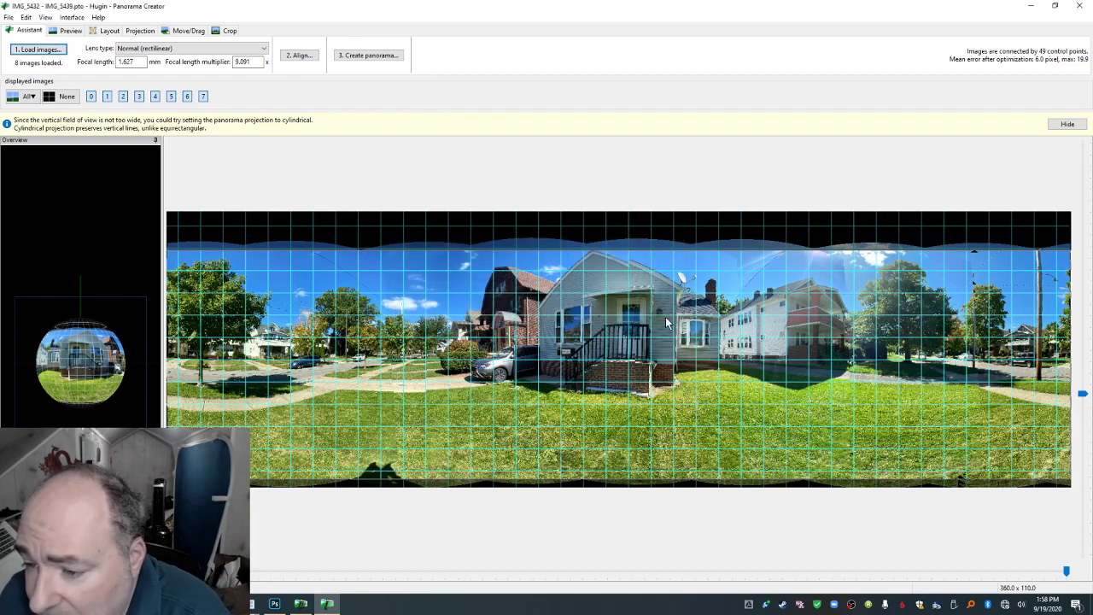
left_click(299, 57)
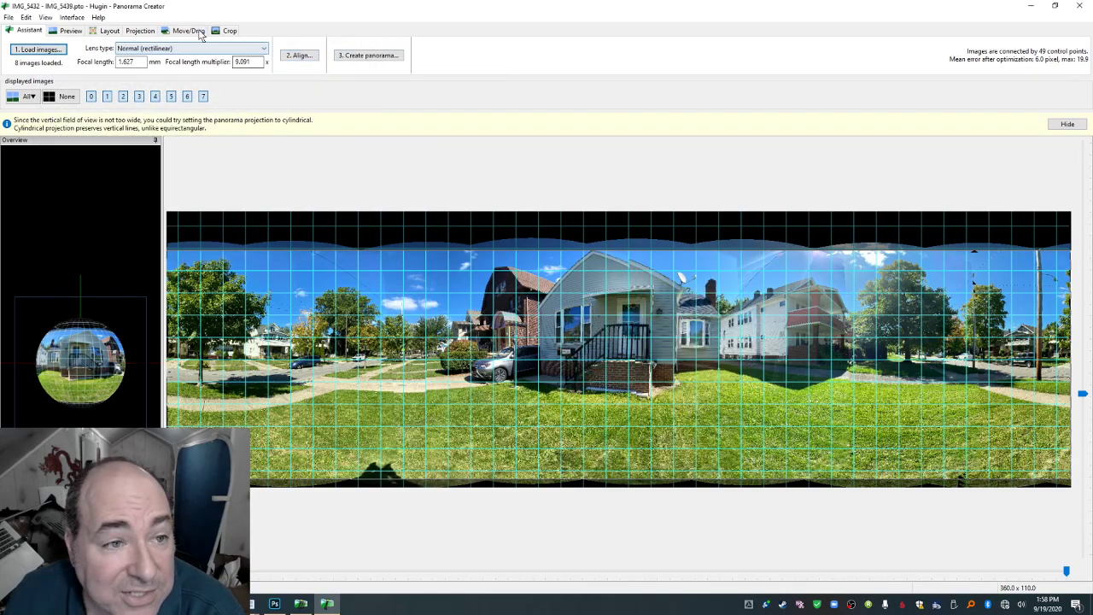
Set the vertical field of view to 180 degrees and reset the crop to the full 7420 x 3710 canvas.
left_click(136, 31)
double_click(129, 53)
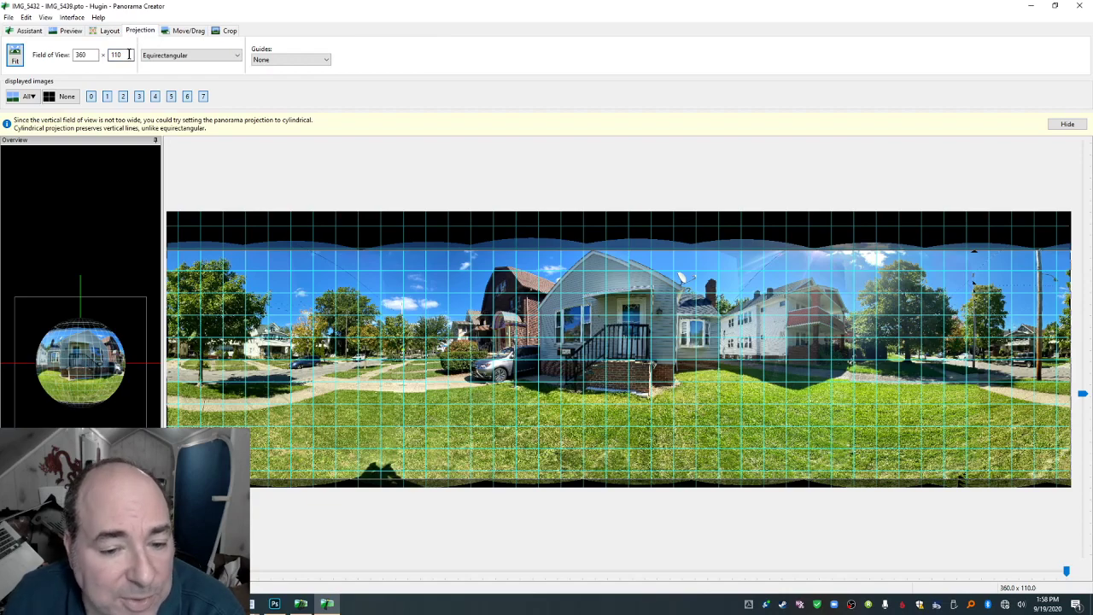
key("Return")
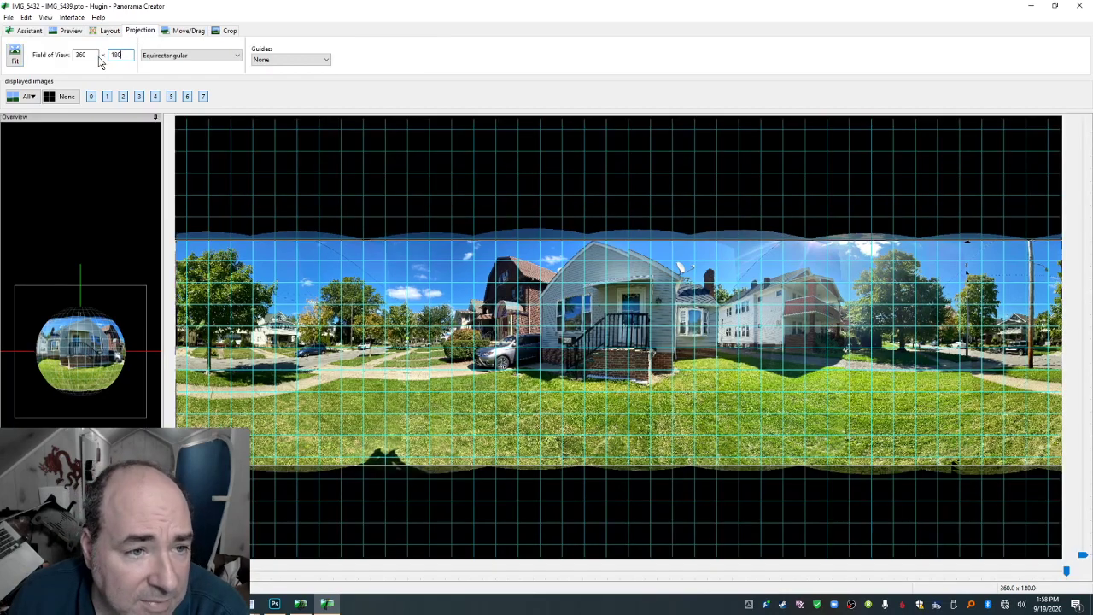
left_click(228, 31)
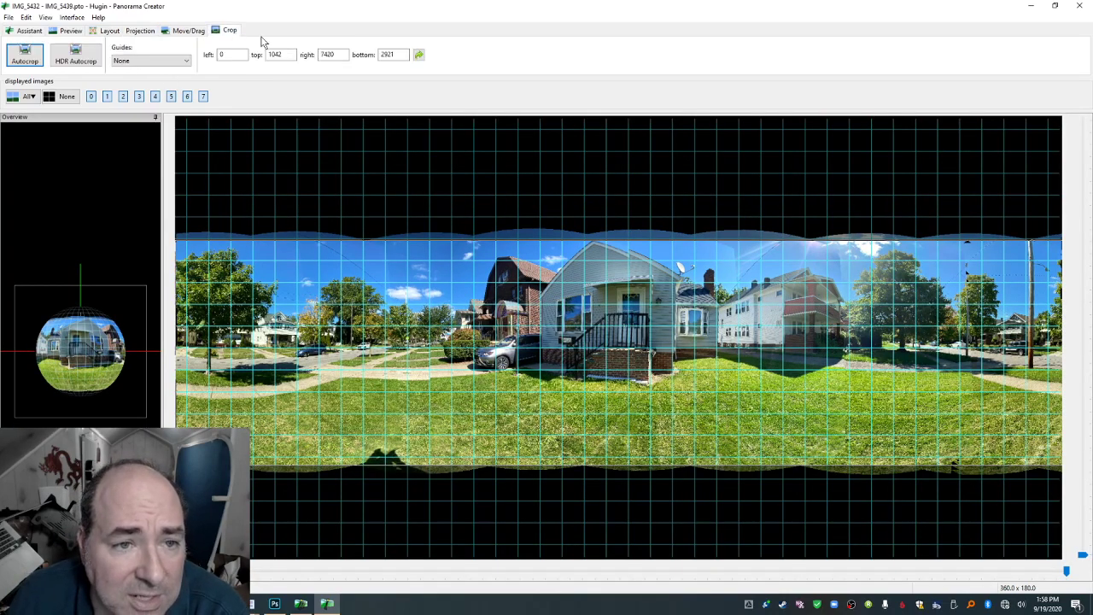
left_click(419, 53)
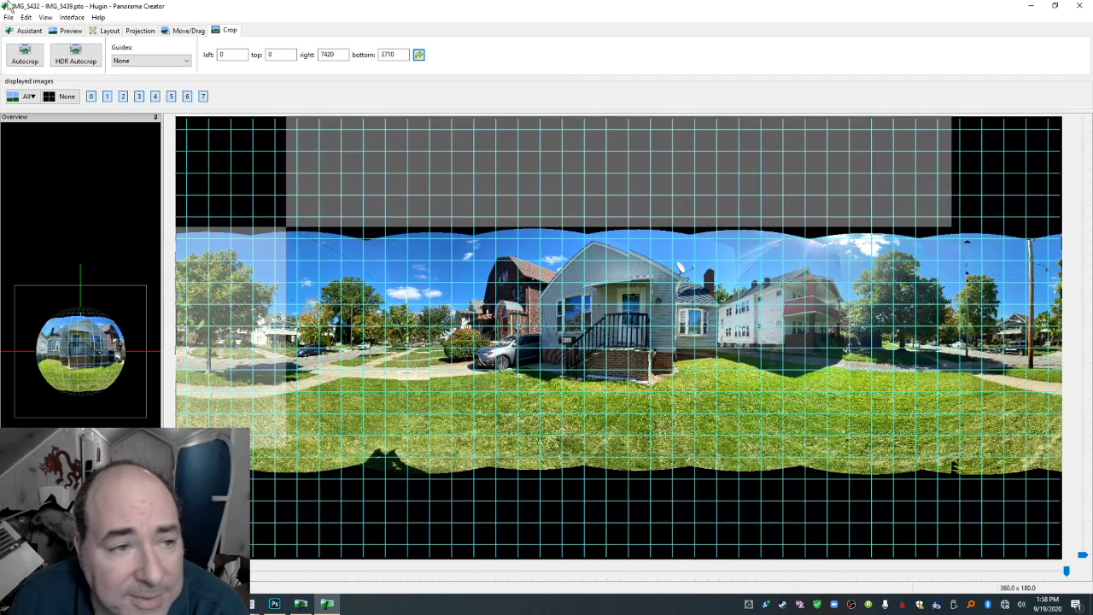
Create the realigned panorama as a JPEG and save it under its default name in the Pano Demo folder.
left_click(29, 32)
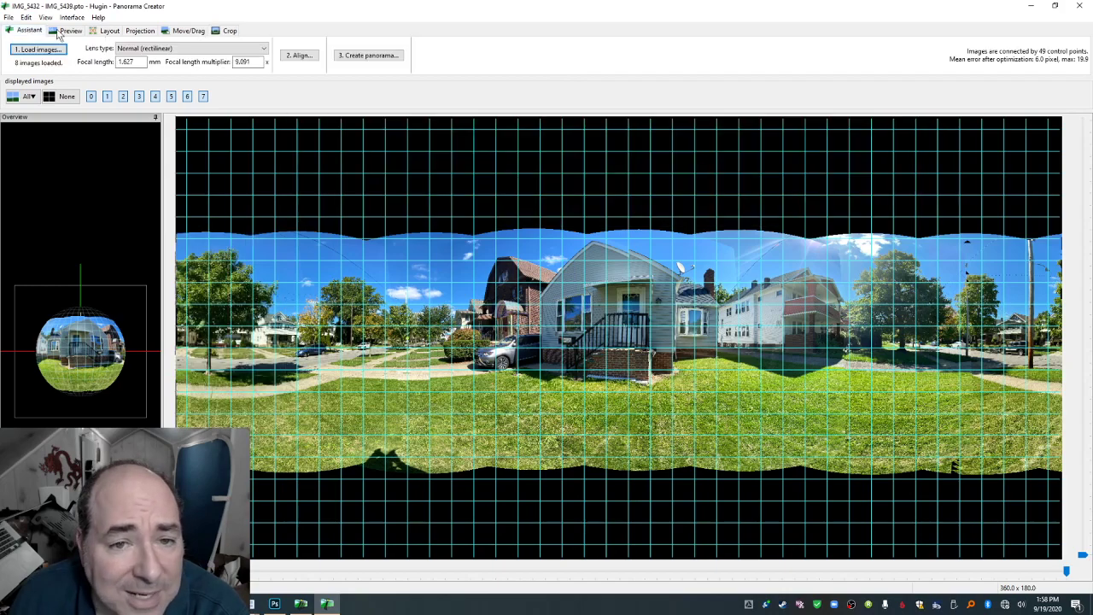
left_click(356, 57)
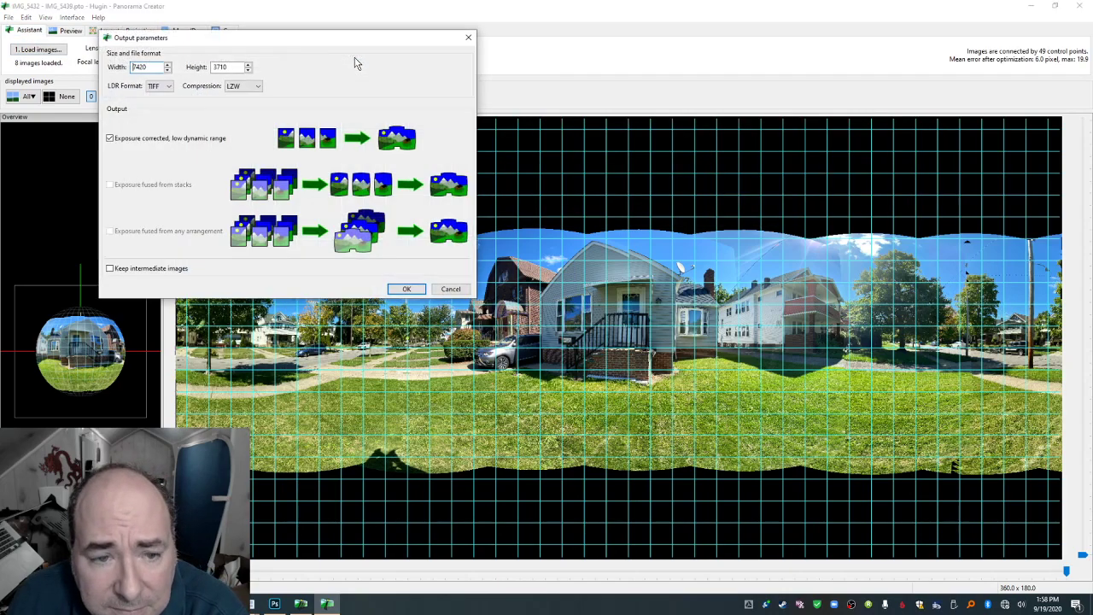
left_click(159, 86)
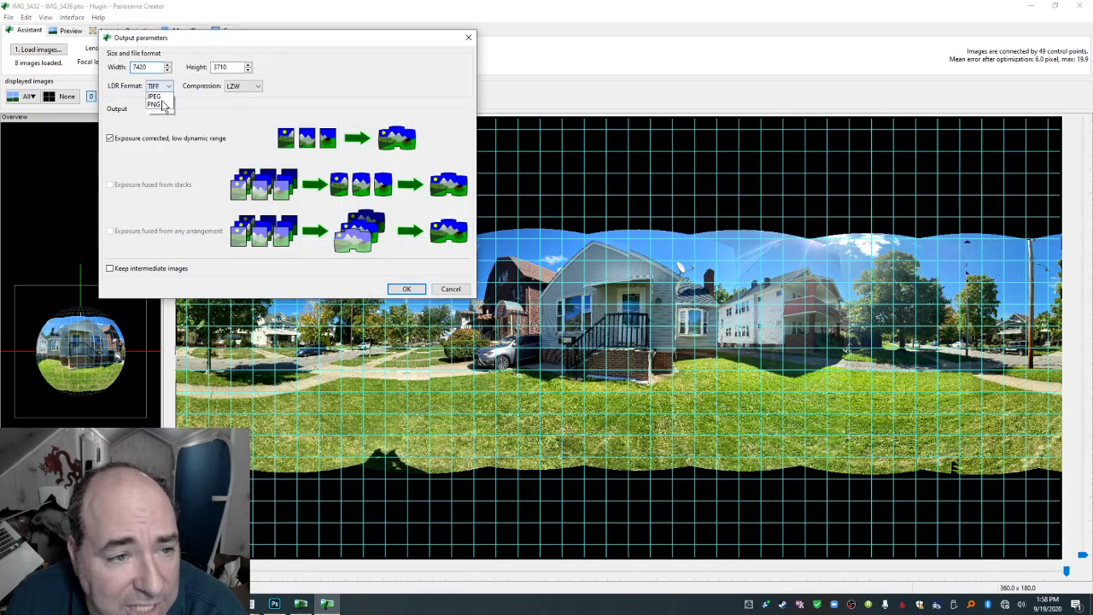
left_click(155, 100)
left_click(409, 288)
left_click(220, 142)
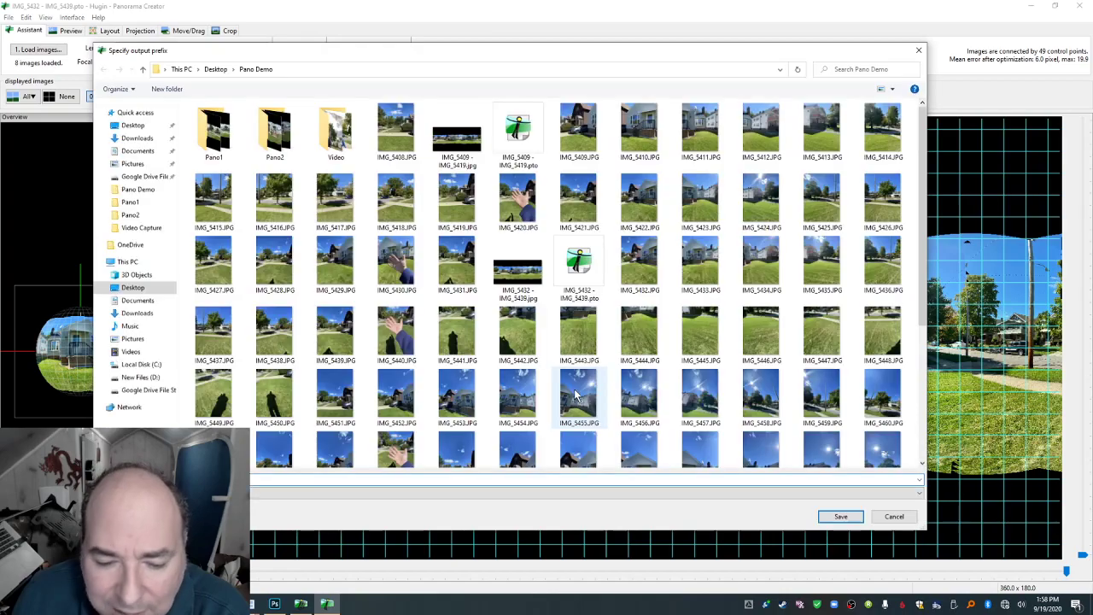
left_click(841, 517)
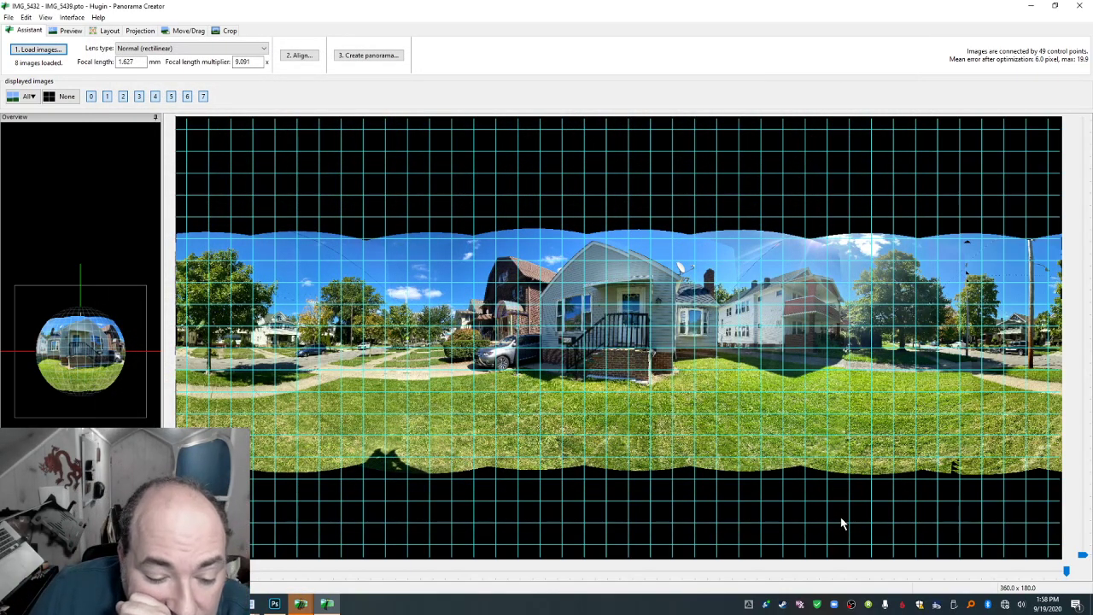
Switch to the Batch Processor and allow the stitch to overwrite the existing IMG_5432 - IMG_5439.jpg.
left_click(301, 604)
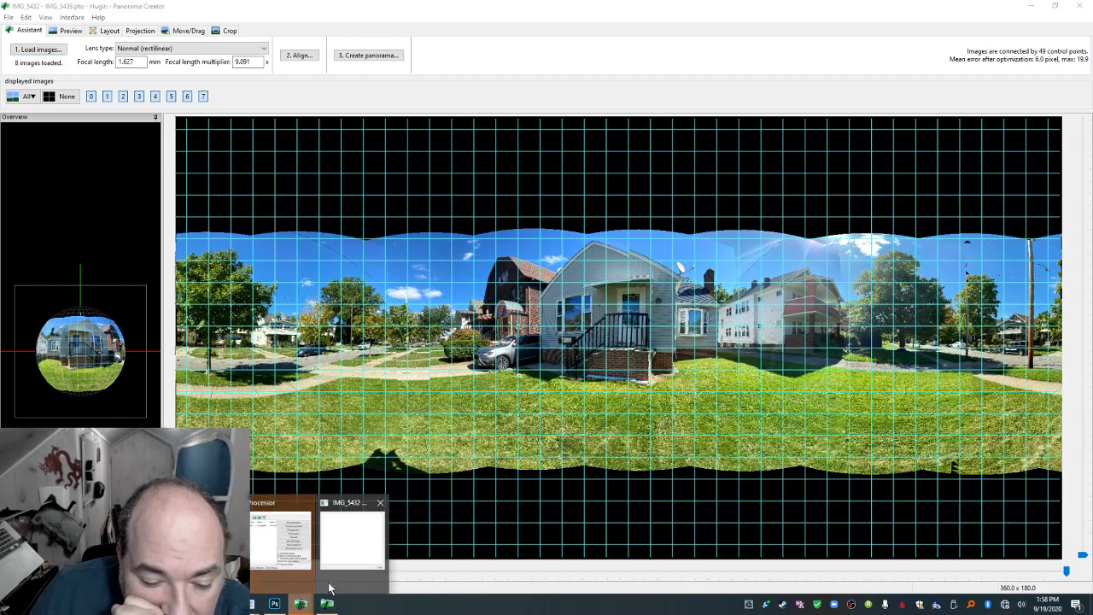
left_click(288, 559)
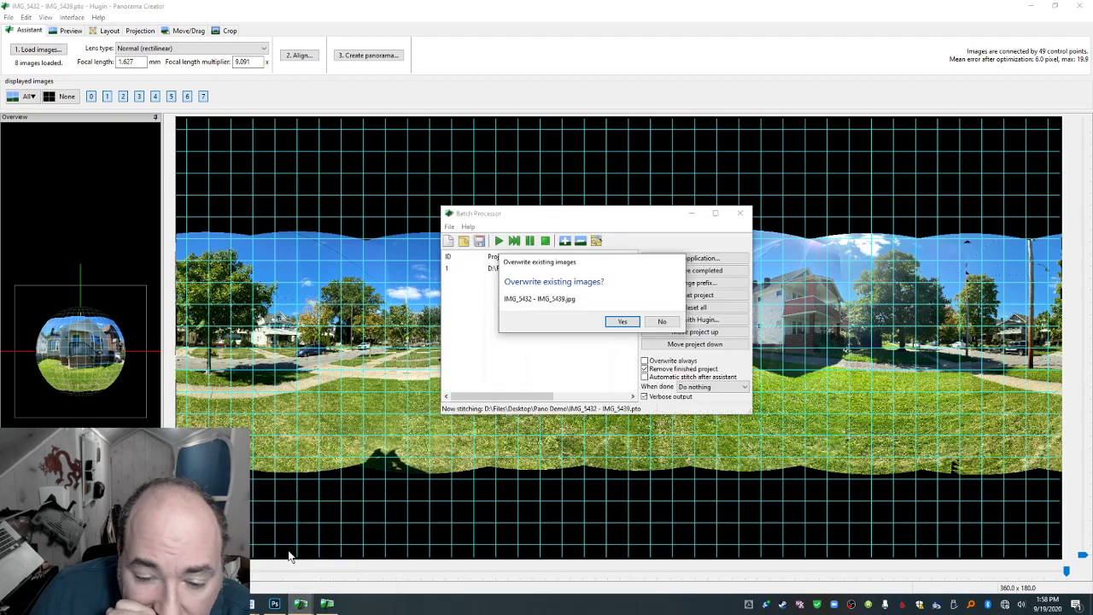
left_click(622, 322)
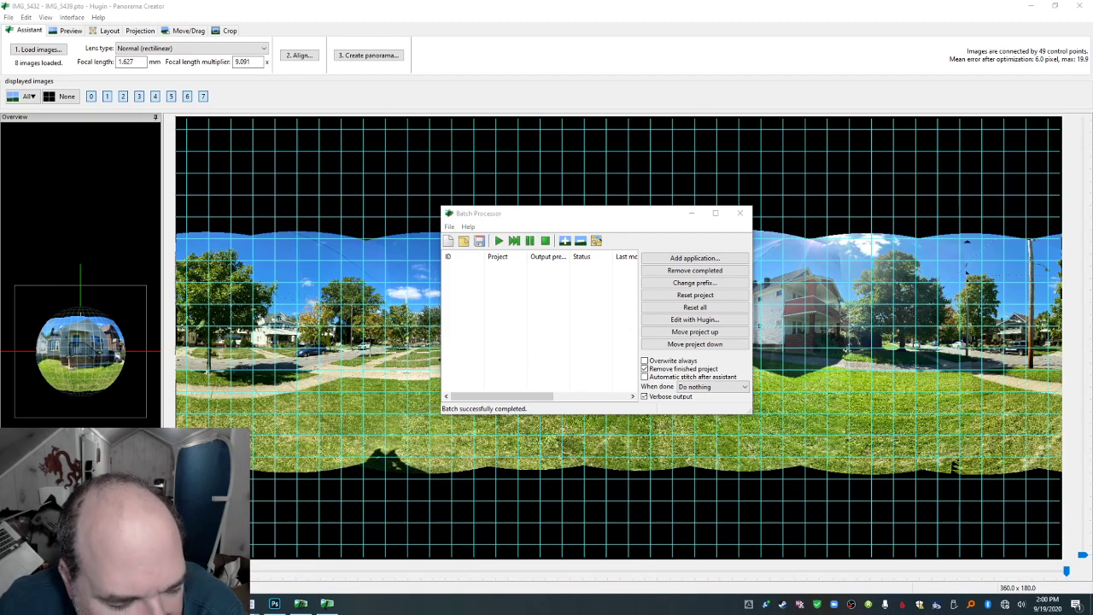
Open the stitched IMG_5432 - IMG_5439.jpg from the Pano Demo folder and examine the seams along the houses, driveway and street up close.
key("alt+Tab")
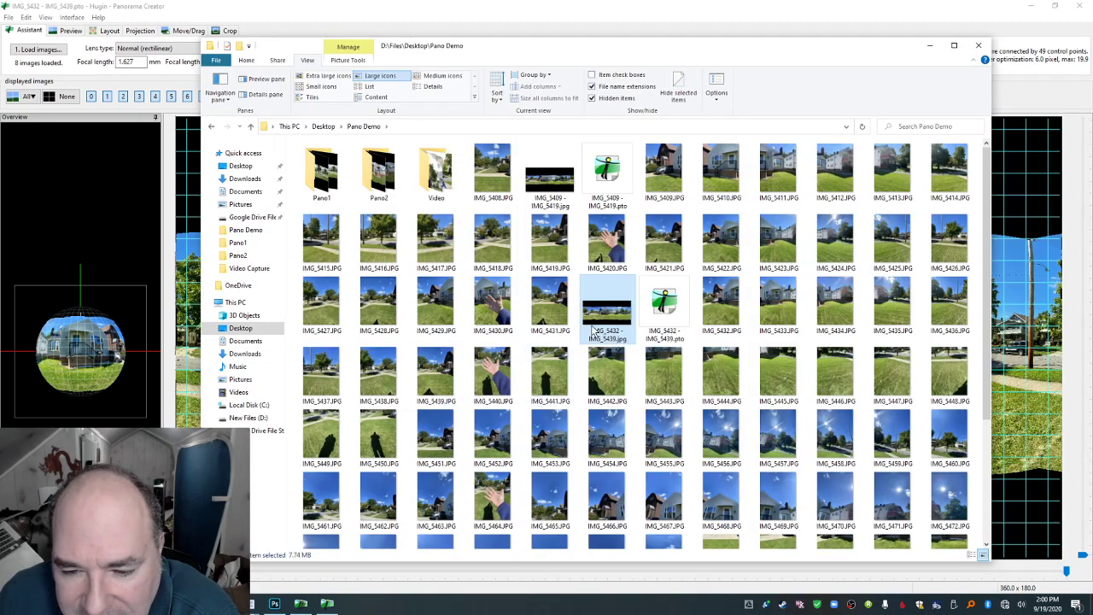
double_click(605, 322)
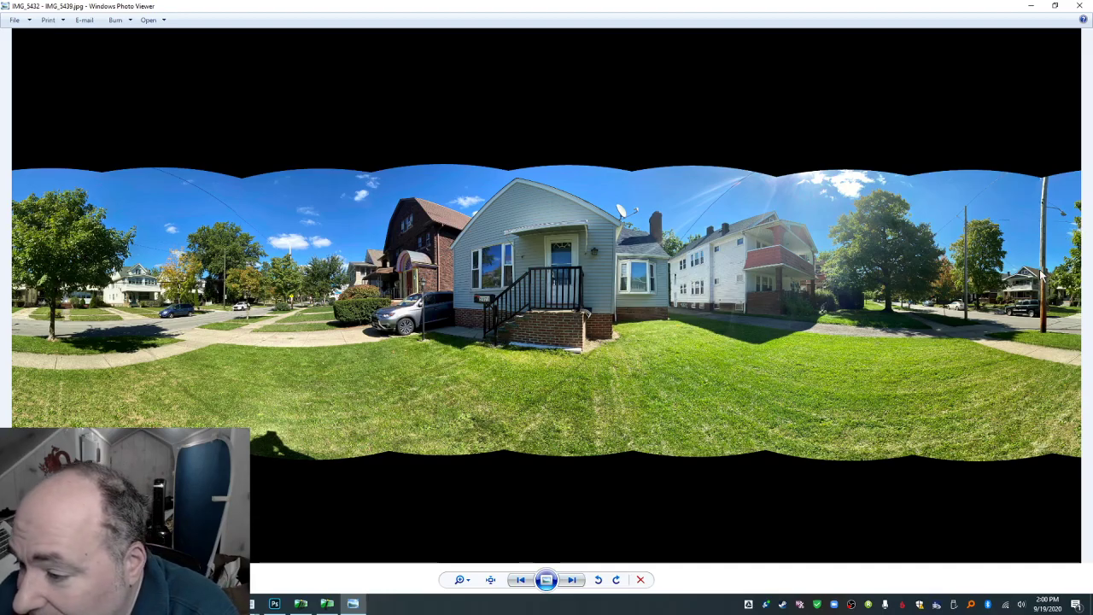
scroll(1033, 287, "up", 6)
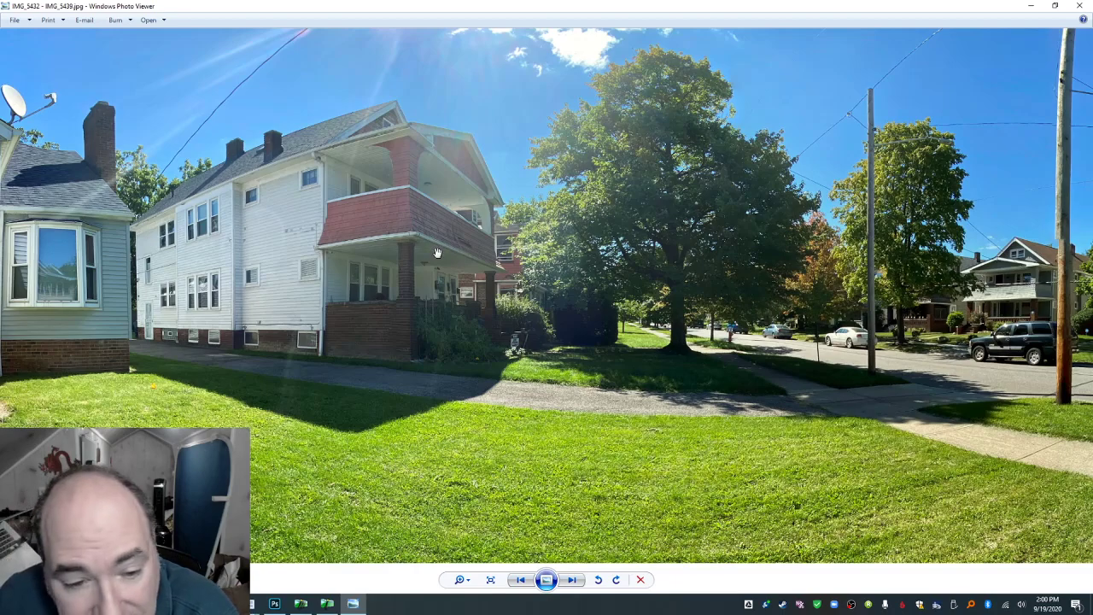
left_click_drag(437, 253, 508, 247)
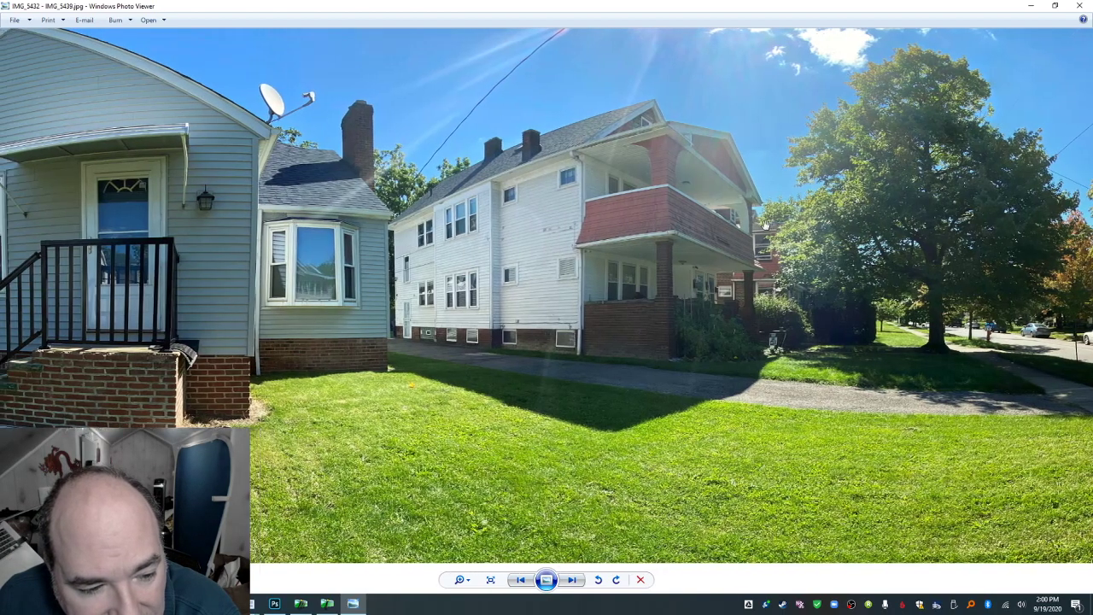
left_click_drag(396, 249, 506, 215)
left_click_drag(373, 220, 628, 224)
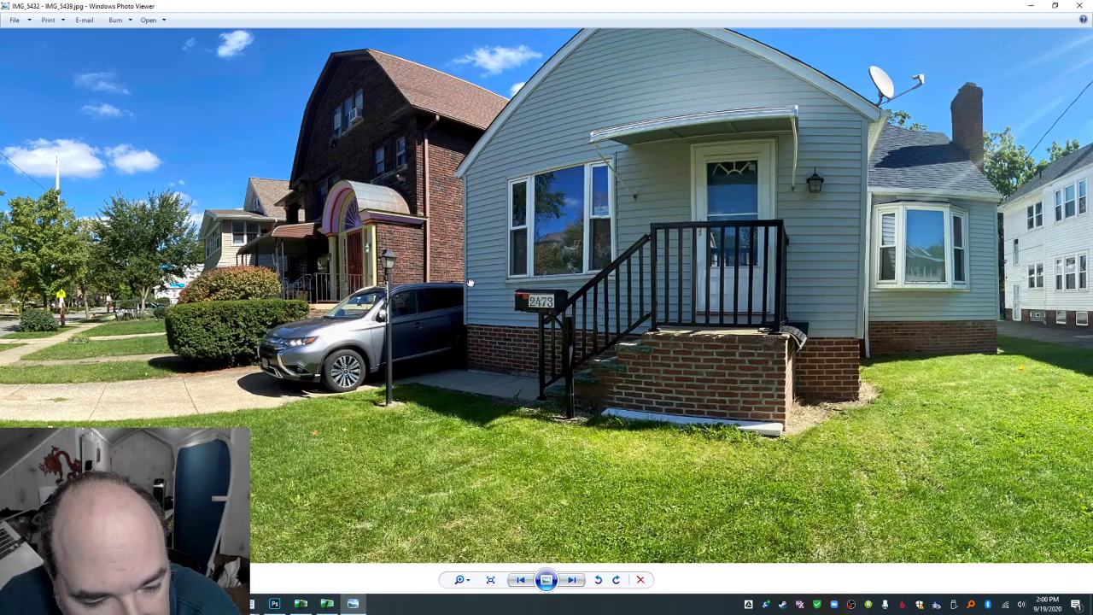
left_click_drag(470, 283, 479, 281)
left_click_drag(415, 273, 702, 272)
left_click_drag(245, 202, 717, 248)
left_click_drag(649, 243, 683, 243)
left_click(1079, 6)
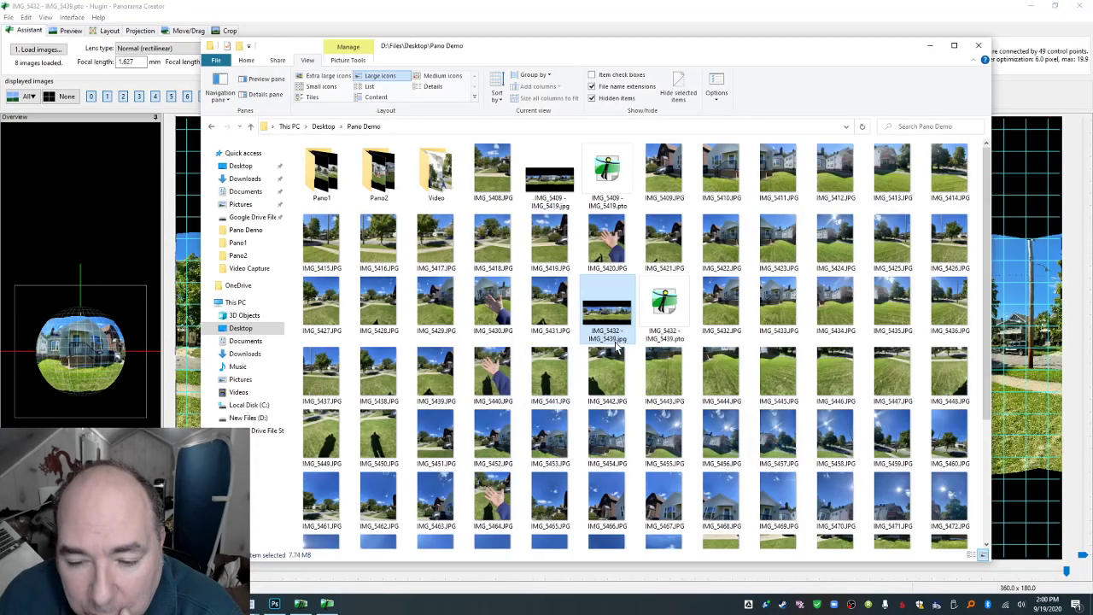
Rename the stitched panorama file as IMG_5432 - IMG_5439-1.jpg.
left_click(615, 342)
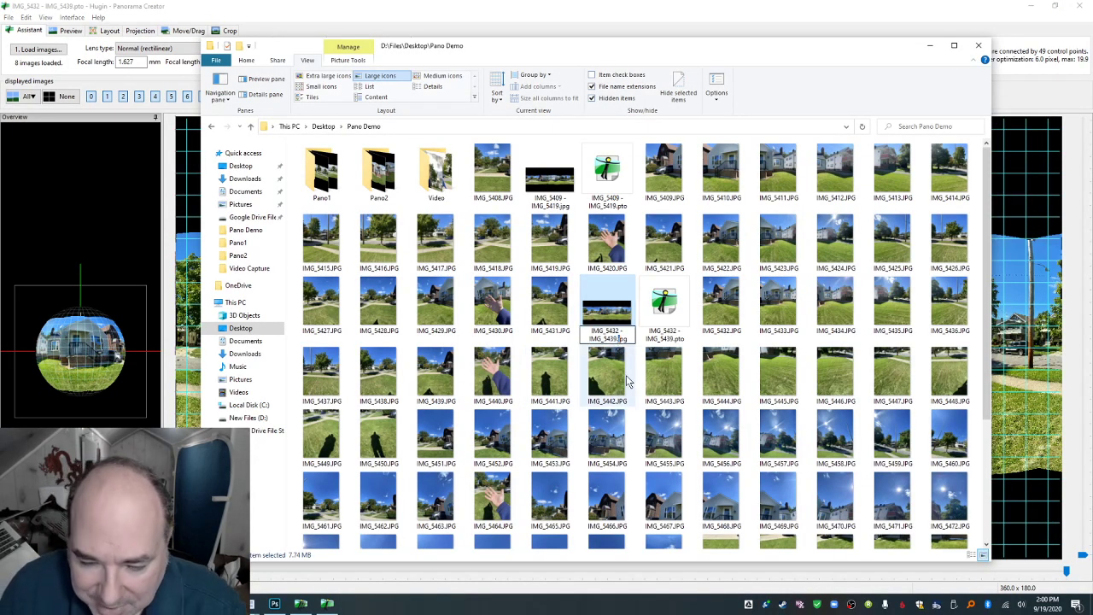
type("-1")
key("Return")
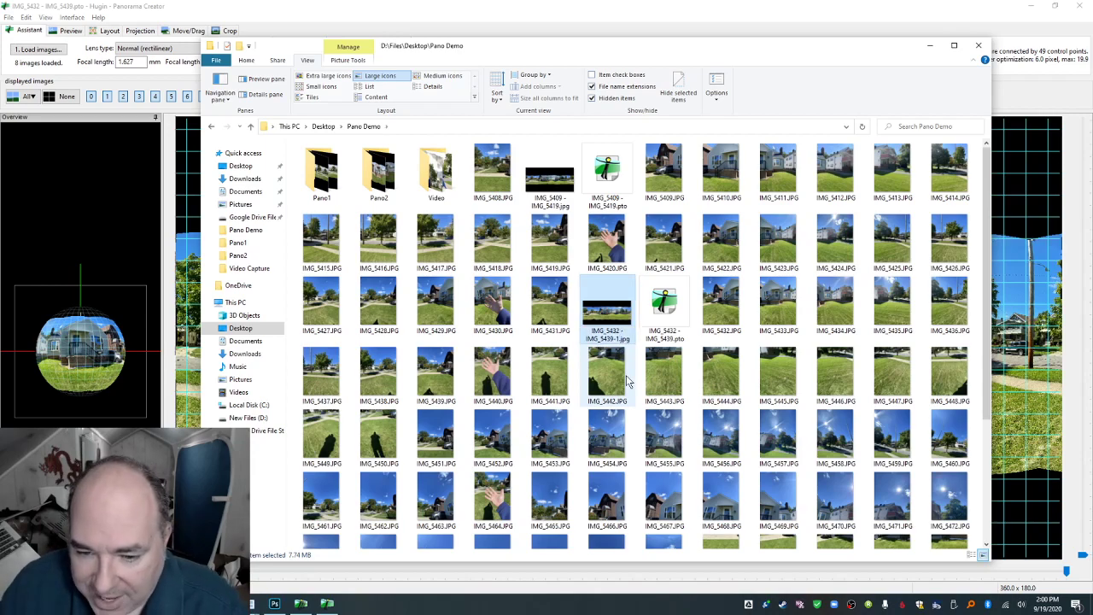
Return to the Panorama Creator, tilt the whole panorama freehand in the preview, and straighten it.
left_click(156, 12)
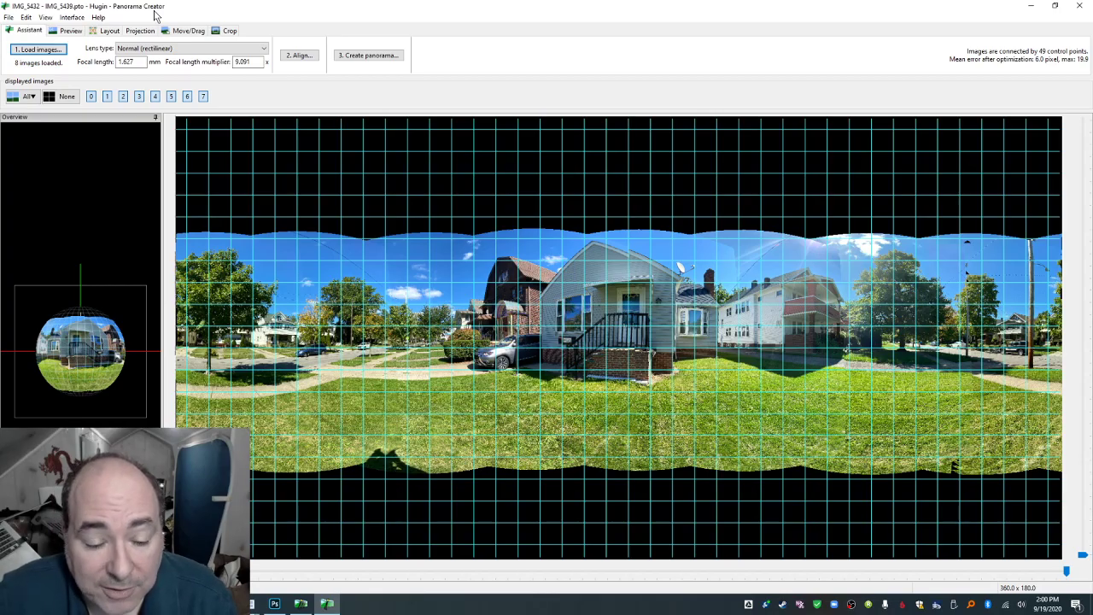
left_click(185, 31)
left_click_drag(527, 218, 543, 337)
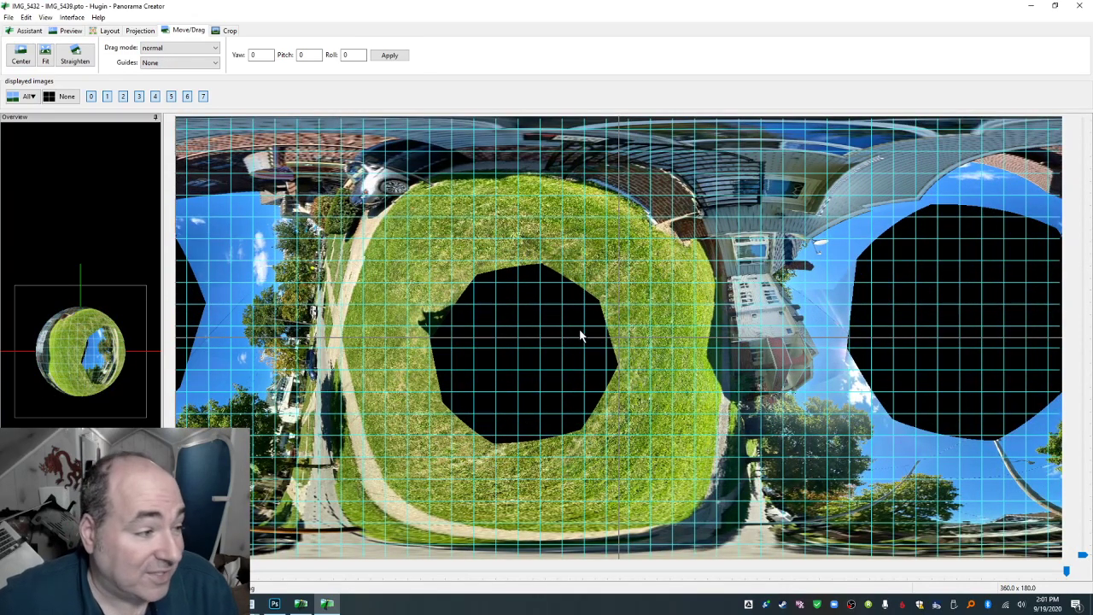
left_click_drag(482, 264, 496, 286)
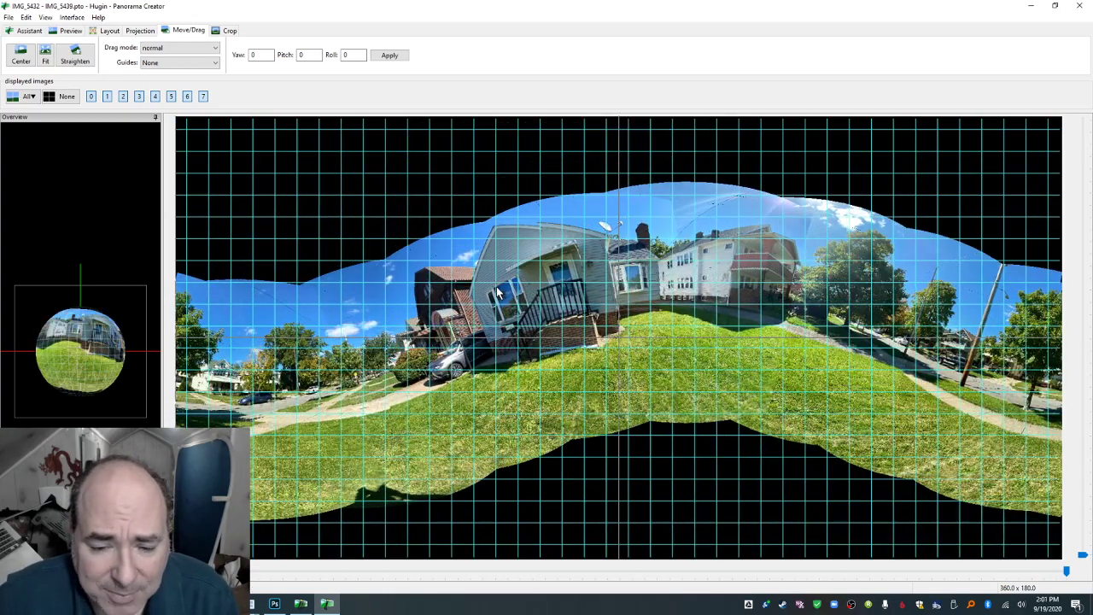
left_click(74, 55)
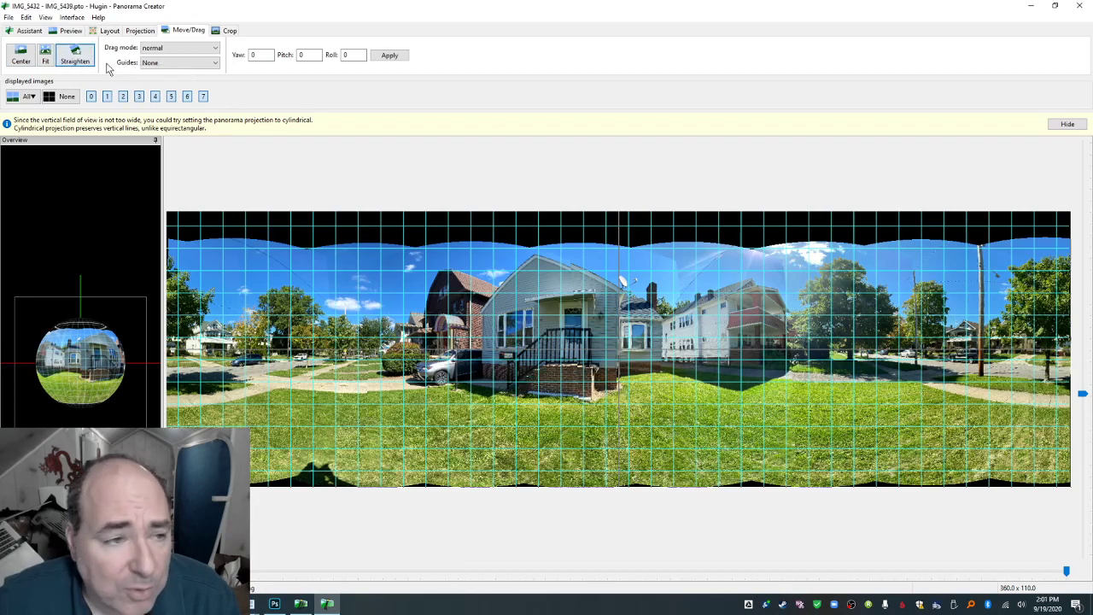
Add the images IMG_5474.JPG and IMG_5491.JPG to the project without linking the positions of the image stacks.
left_click(29, 31)
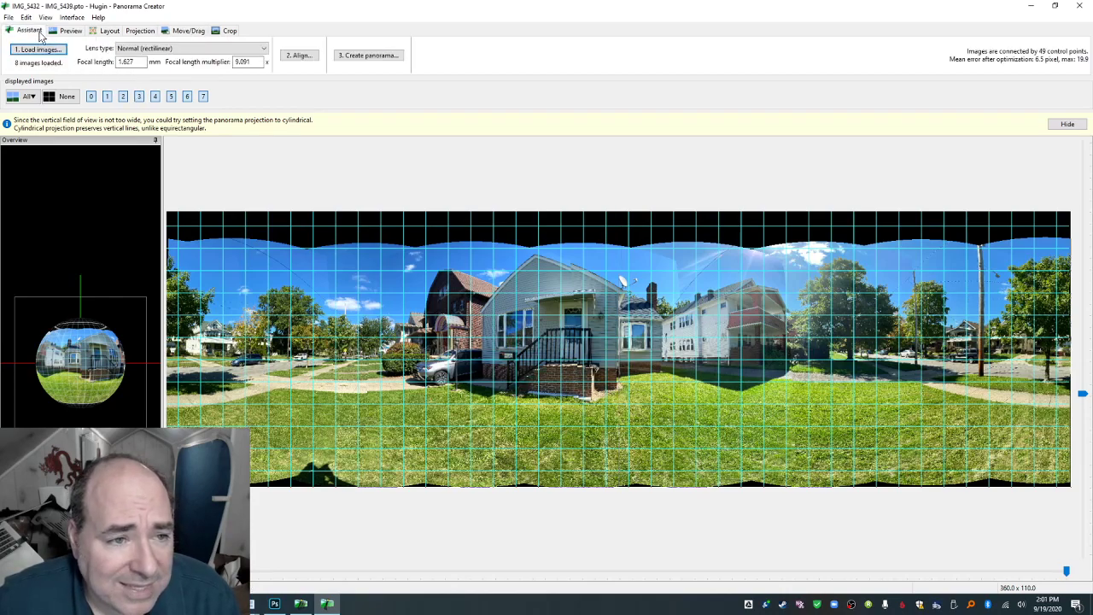
left_click(40, 49)
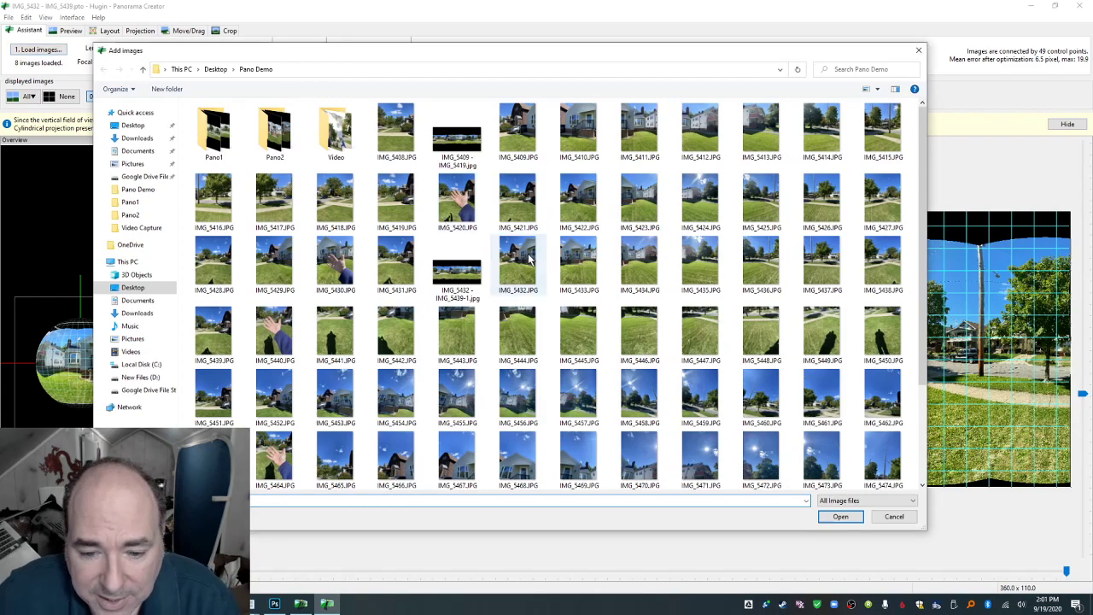
scroll(495, 248, "down", 3)
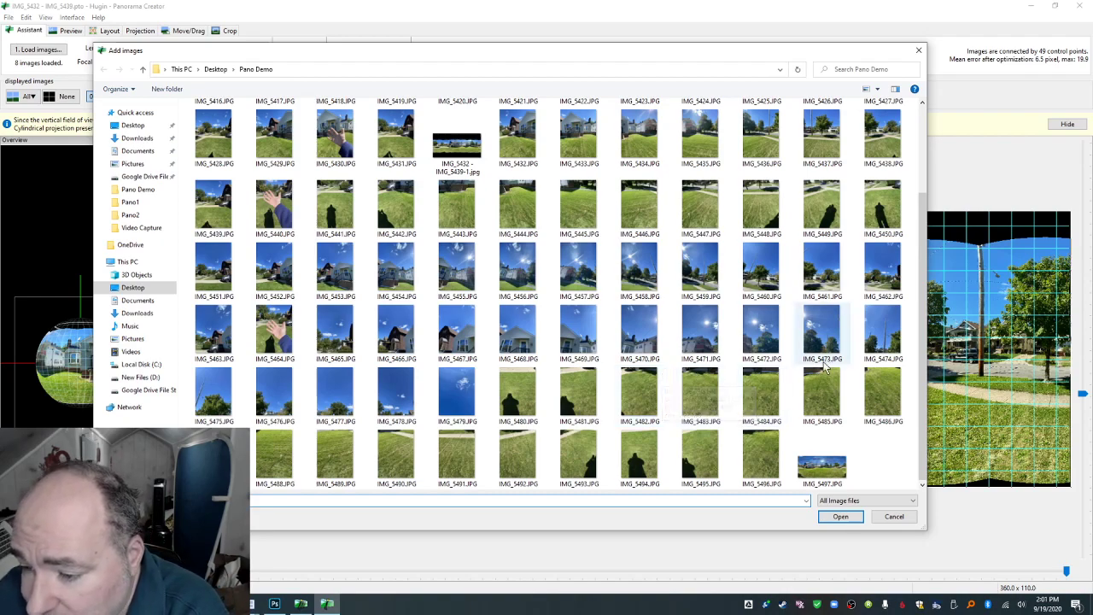
left_click(874, 344)
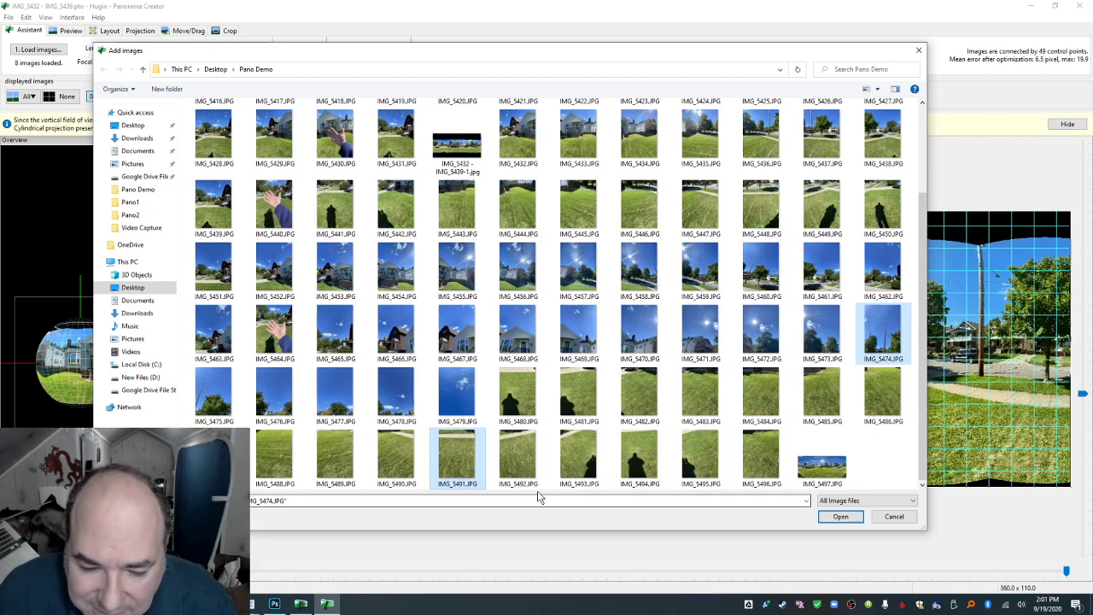
left_click(837, 517)
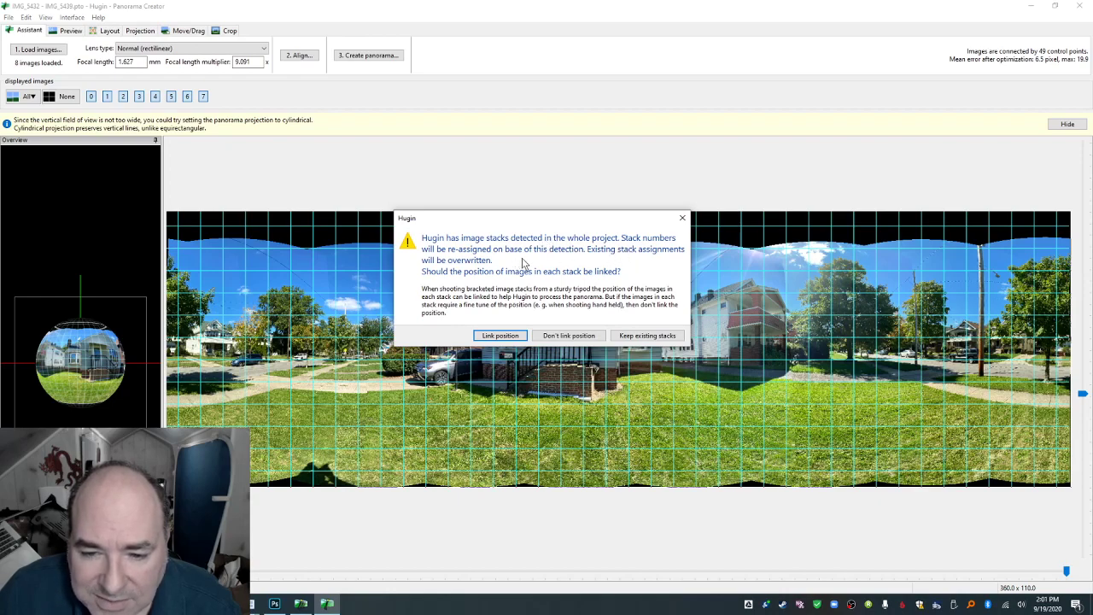
left_click(568, 336)
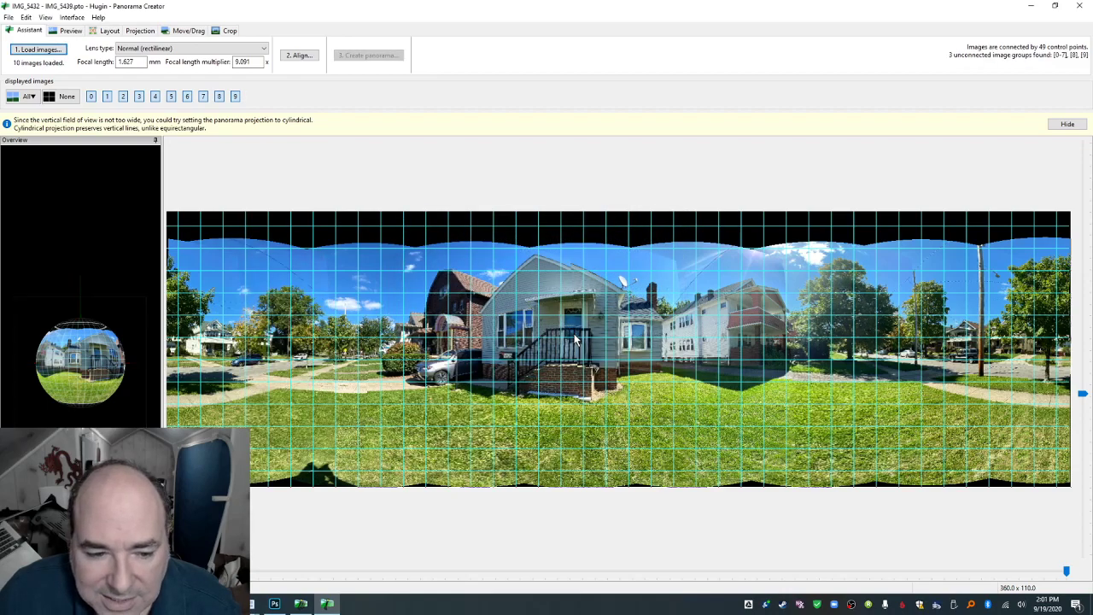
Show the image layout and open the control points for the overlapping IMG_5434.JPG and IMG_5474.JPG pair.
left_click(109, 32)
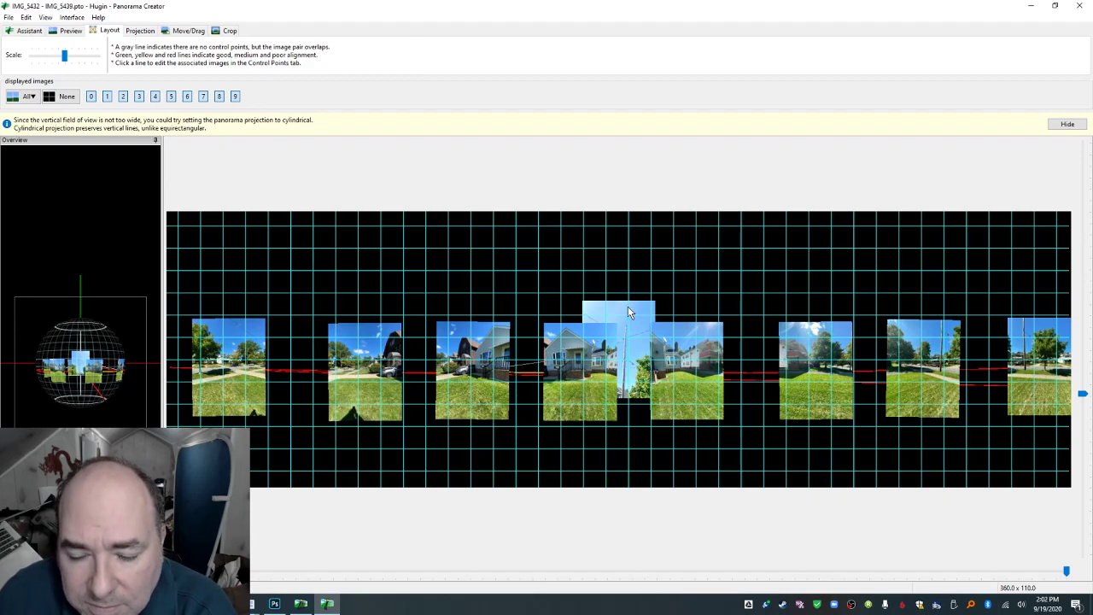
left_click(327, 604)
left_click(306, 605)
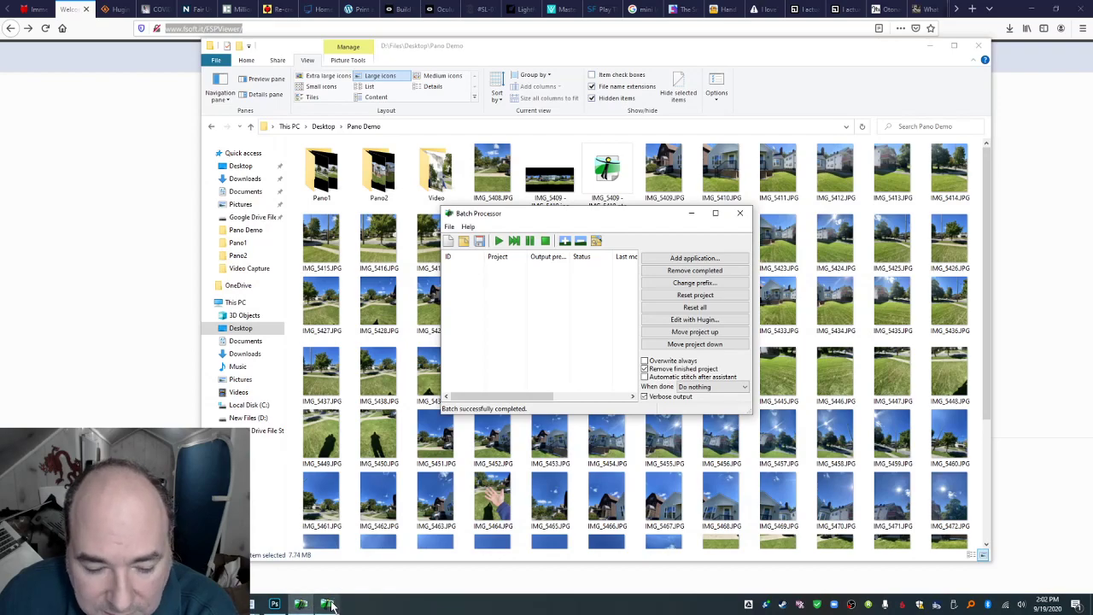
left_click(328, 604)
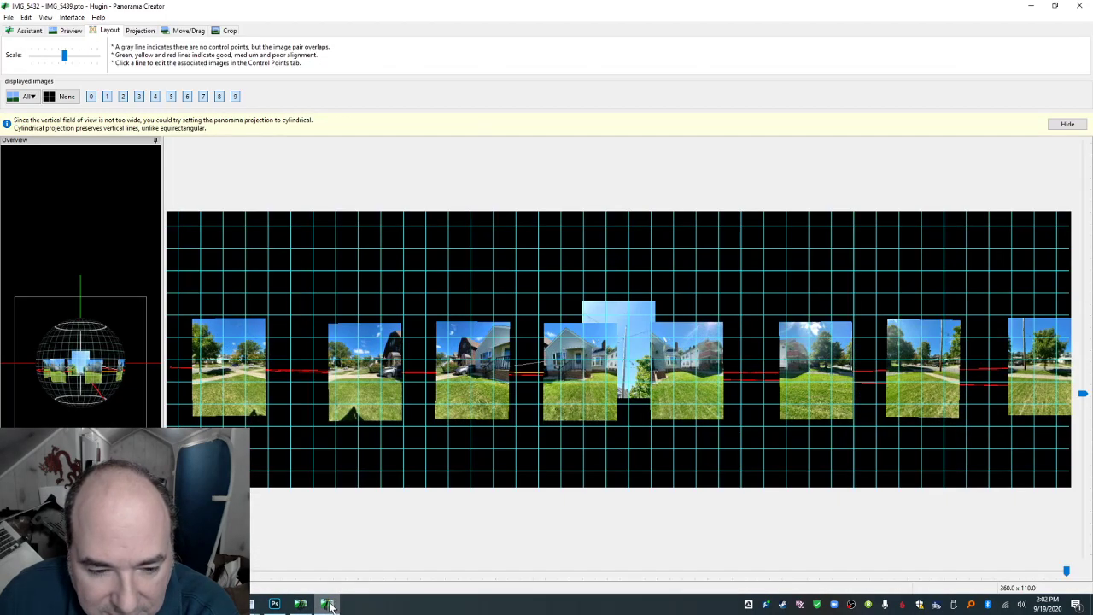
left_click(621, 360)
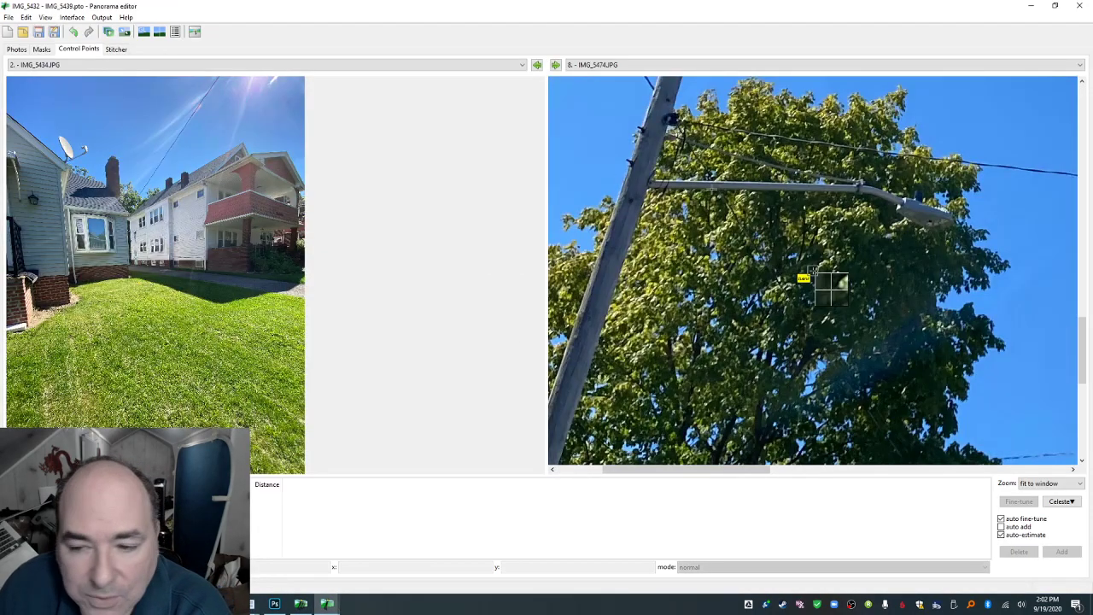
Set the control point pair to IMG_5474.JPG and IMG_5437.JPG, which both show the utility pole with the street lamp.
left_click(239, 68)
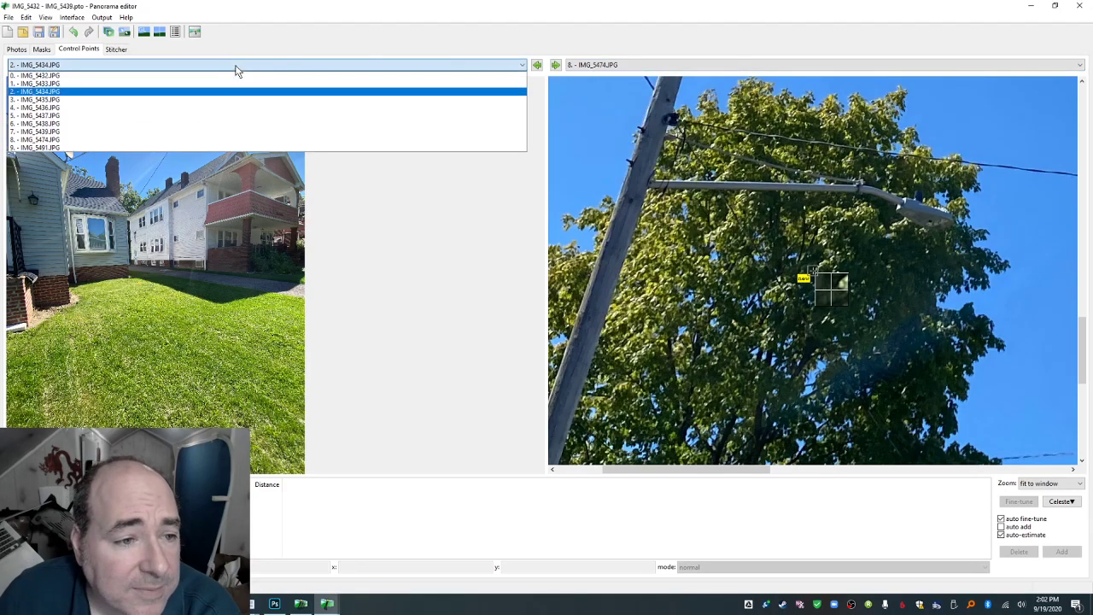
left_click(49, 140)
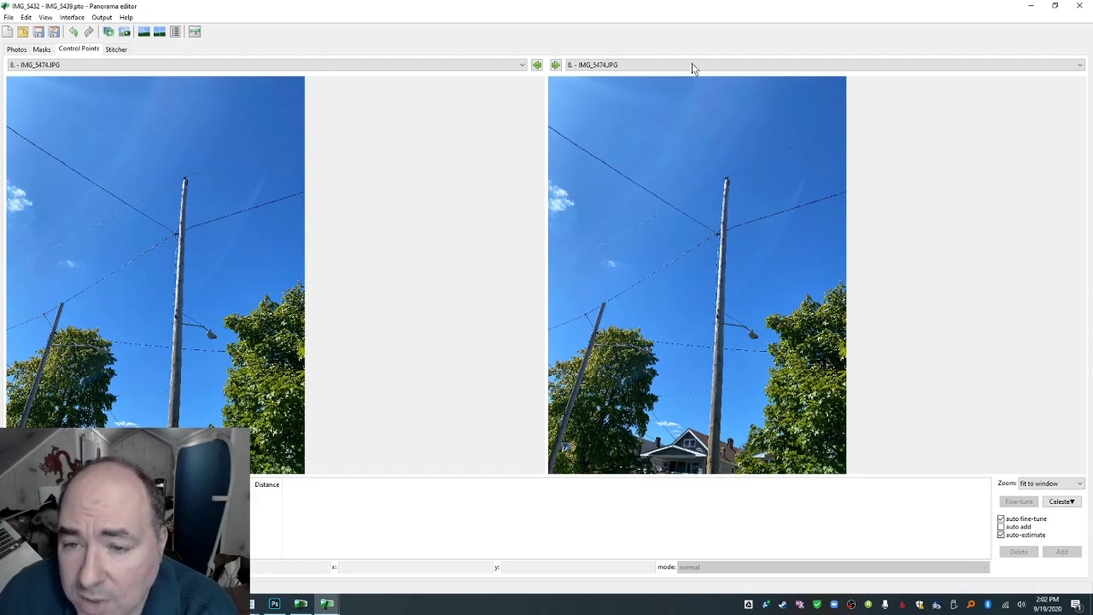
left_click(641, 67)
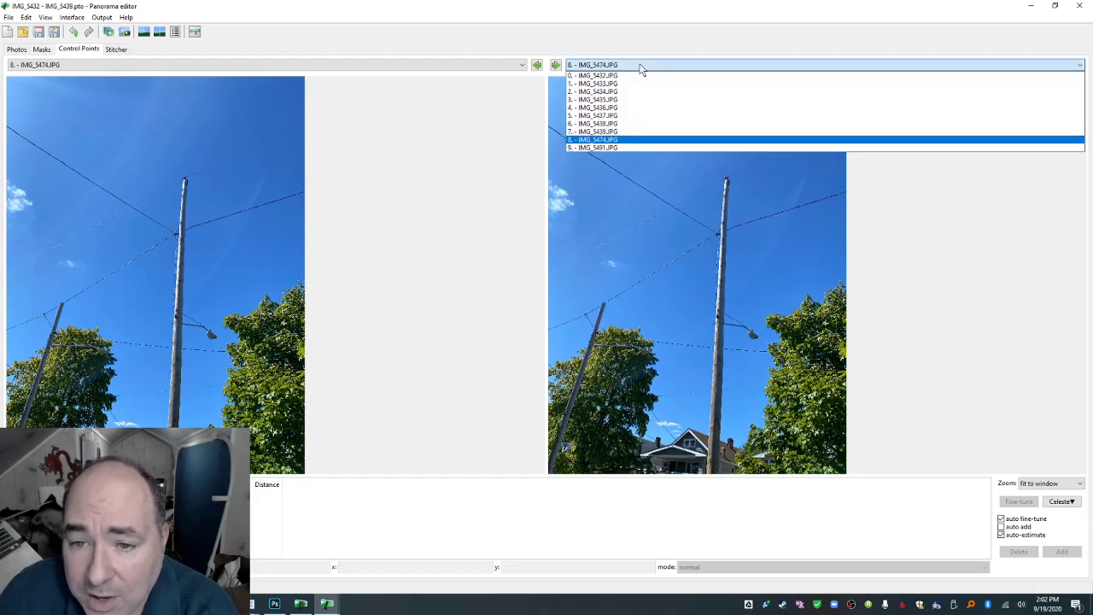
left_click(617, 133)
left_click(638, 66)
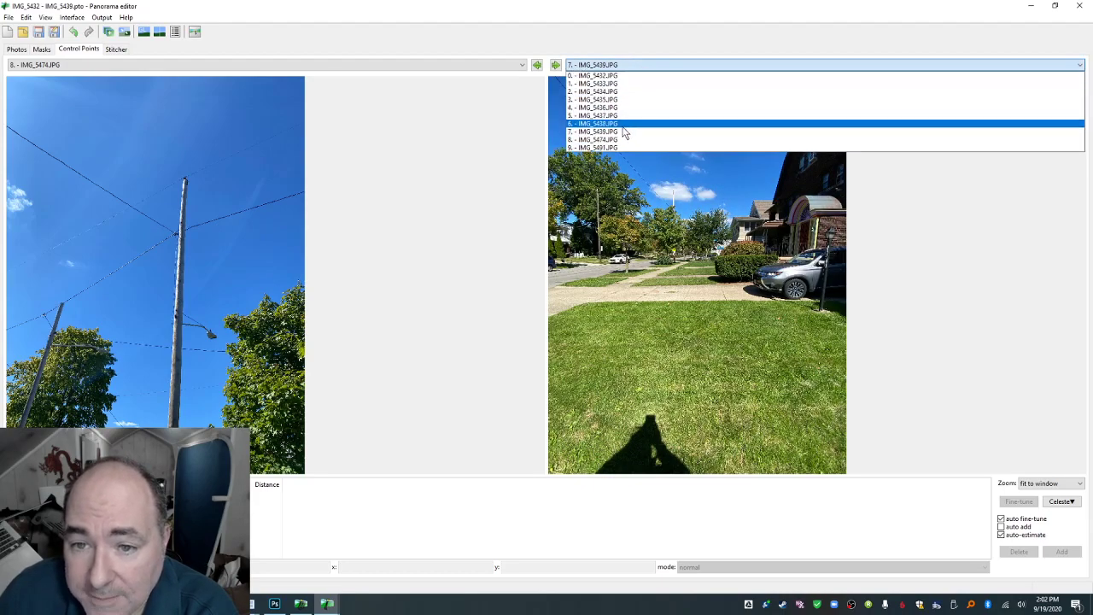
left_click(622, 116)
left_click(625, 67)
left_click(627, 107)
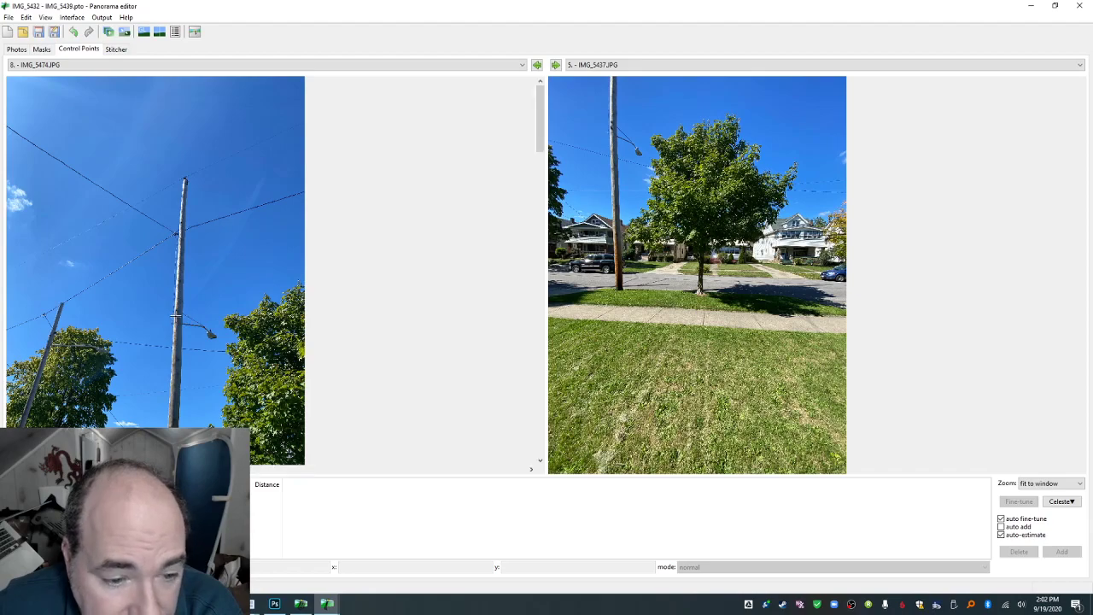
Add two control points between IMG_5474.JPG and IMG_5437.JPG on the utility pole's hardware just above the street lamp arm.
left_click(174, 317)
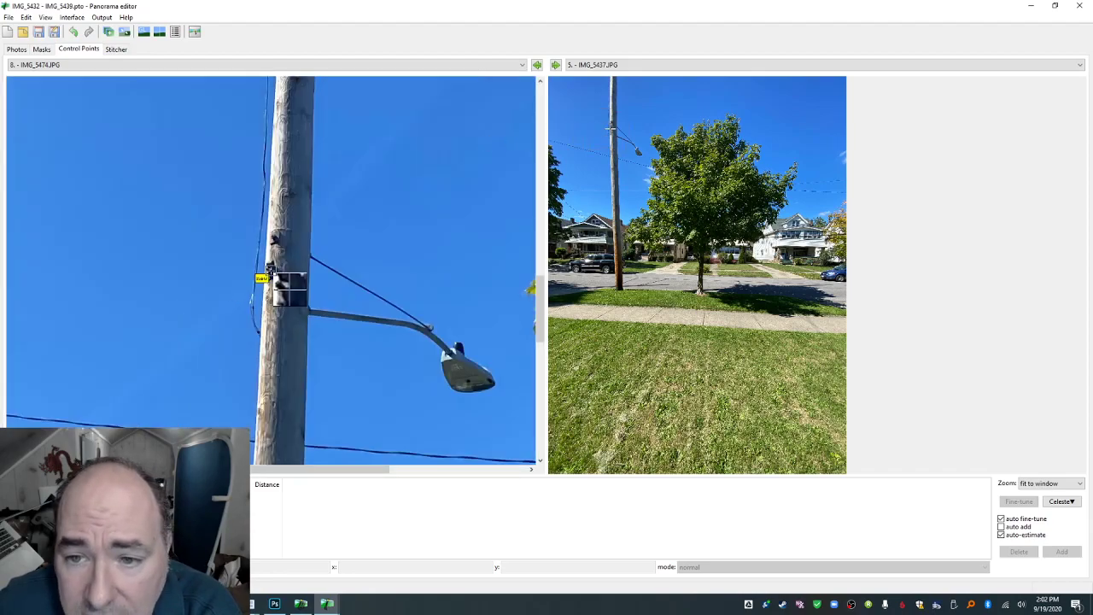
left_click(611, 127)
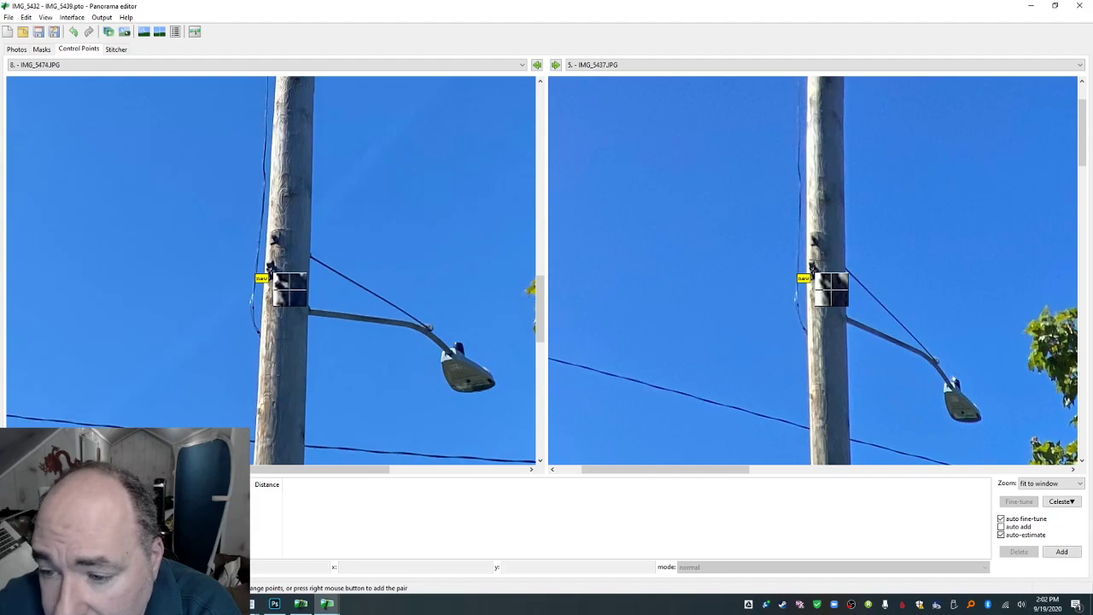
left_click(1061, 551)
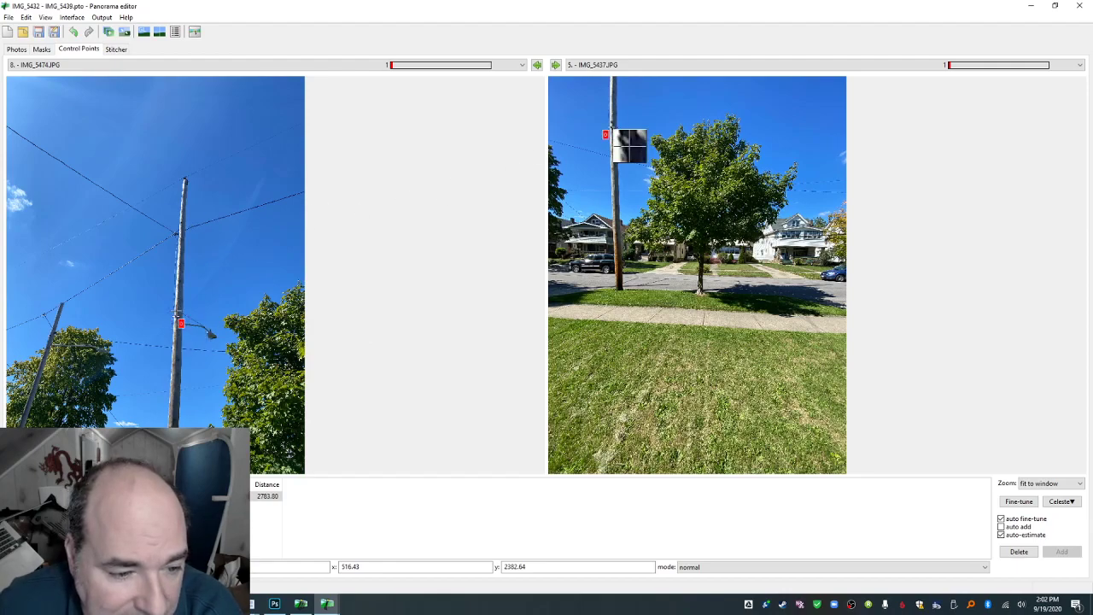
left_click(179, 316)
mouse_move(269, 273)
left_mouse_down()
mouse_move(278, 278)
mouse_move(269, 272)
left_mouse_up()
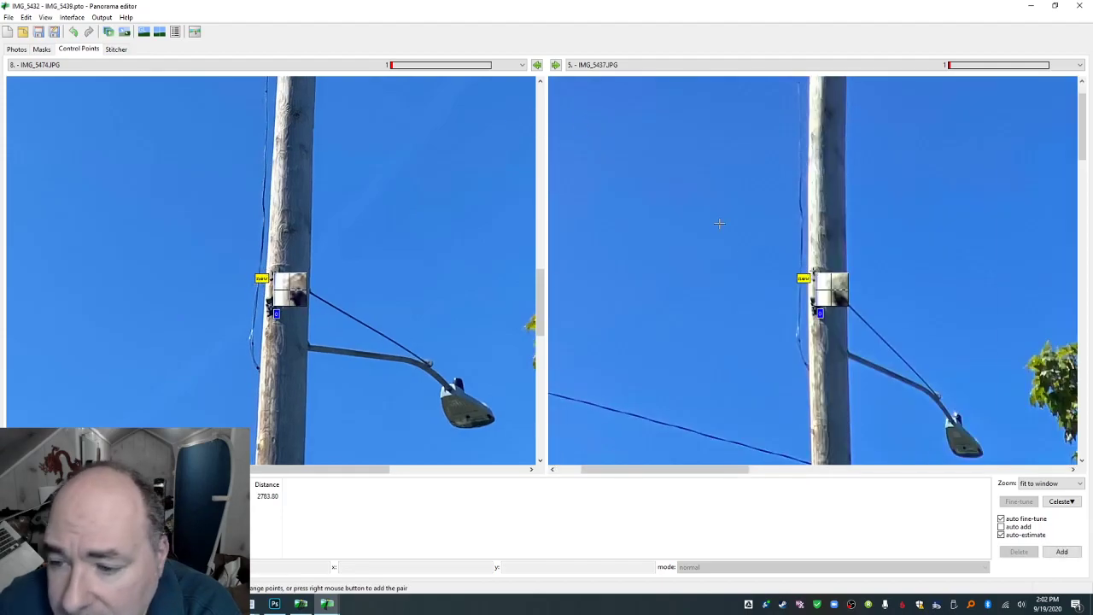
left_click(1063, 553)
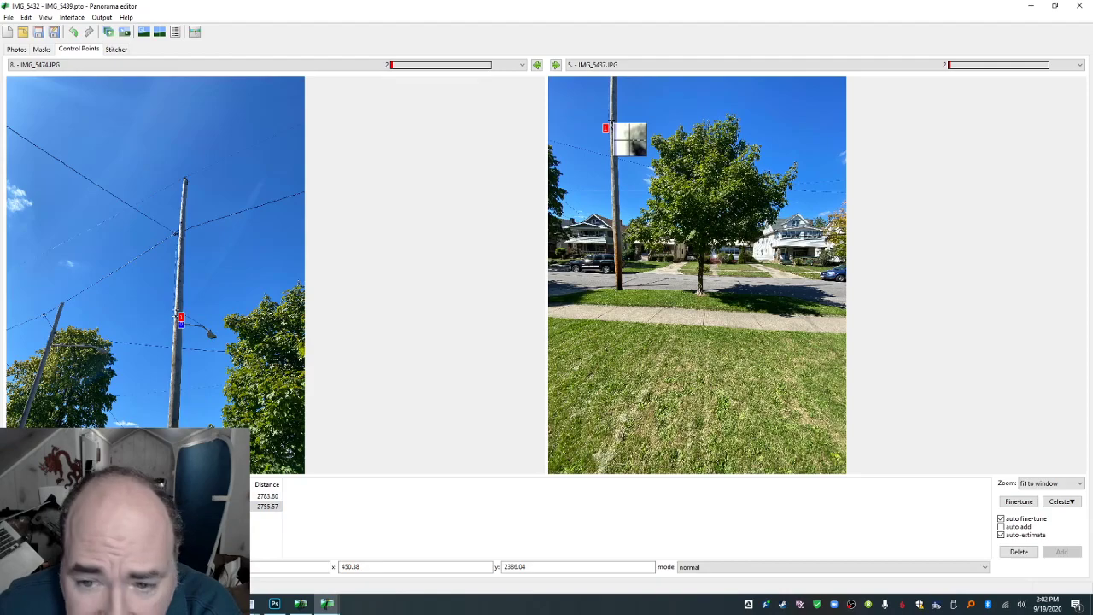
Add a third control point to the pair at the gable peak of the house behind the utility pole.
left_click(611, 127)
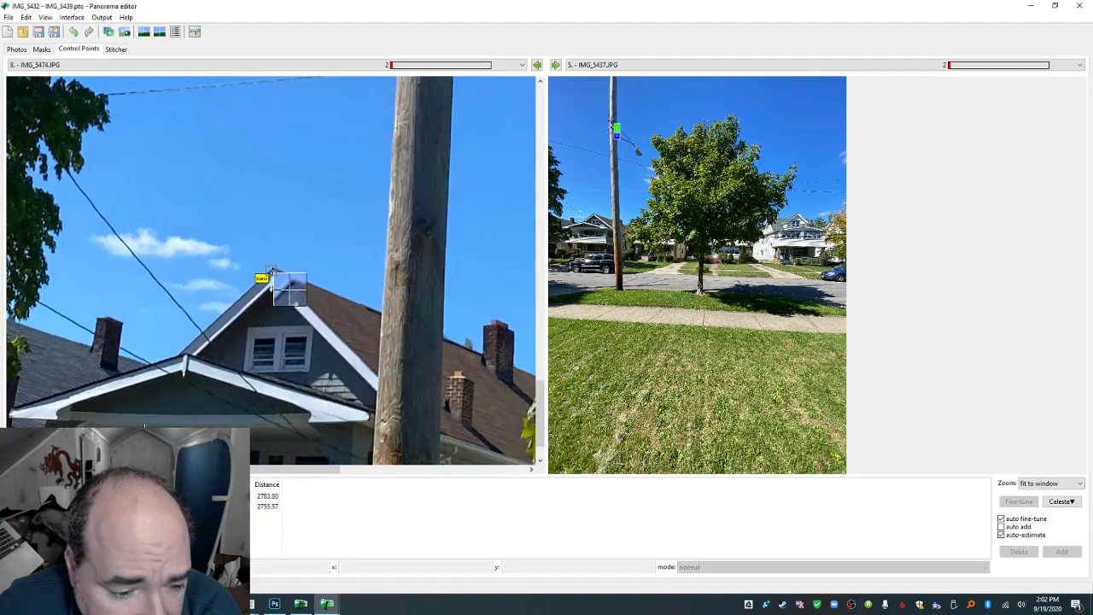
left_click_drag(271, 271, 271, 294)
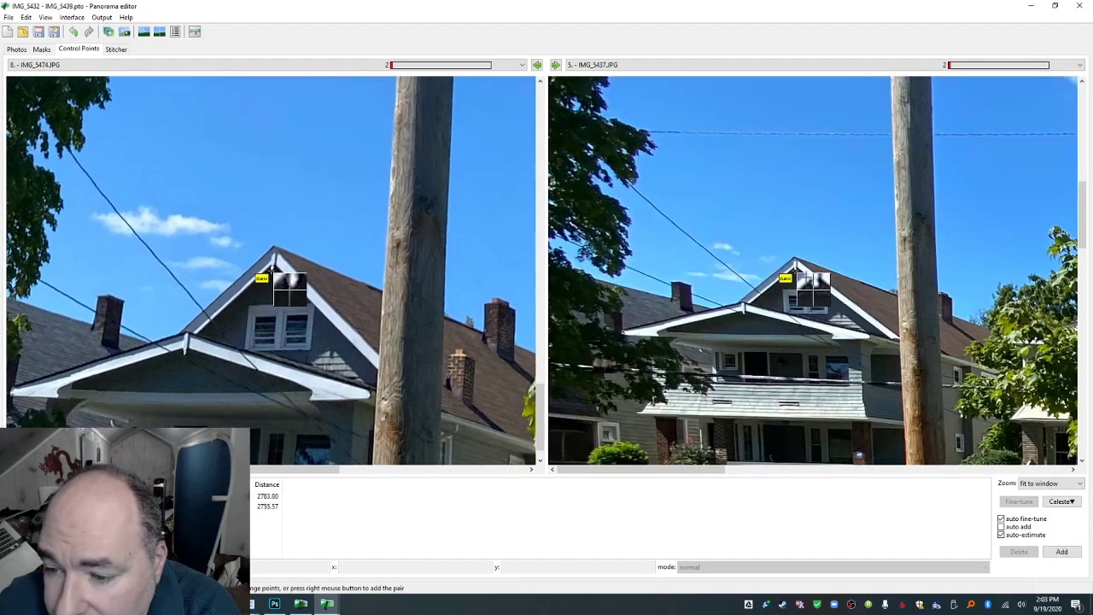
mouse_move(795, 270)
left_mouse_down()
mouse_move(808, 279)
mouse_move(793, 269)
left_mouse_up()
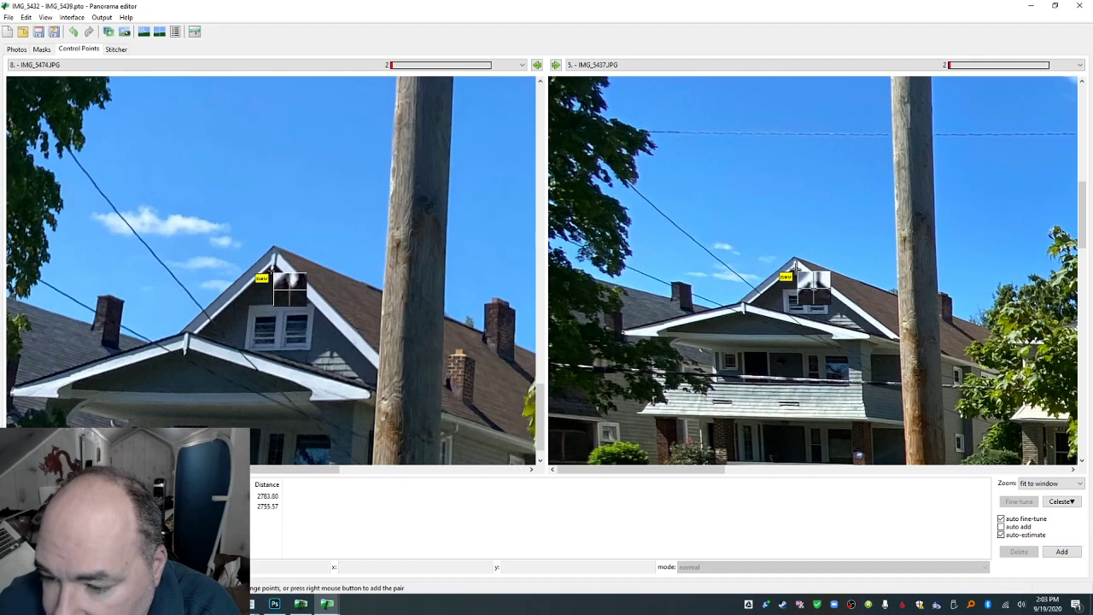
left_click(1057, 551)
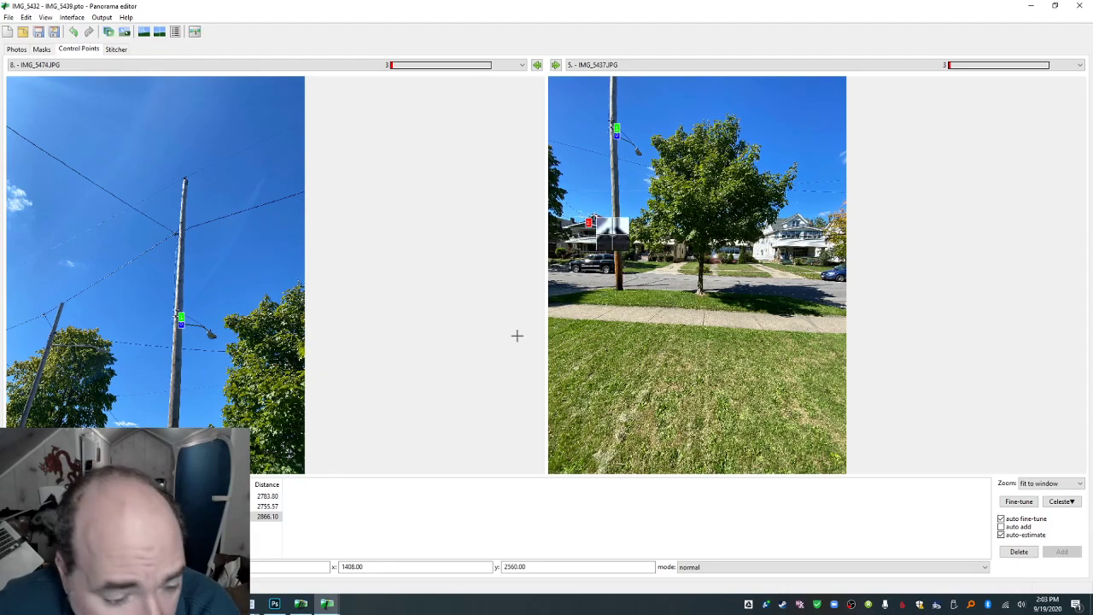
left_click(600, 222)
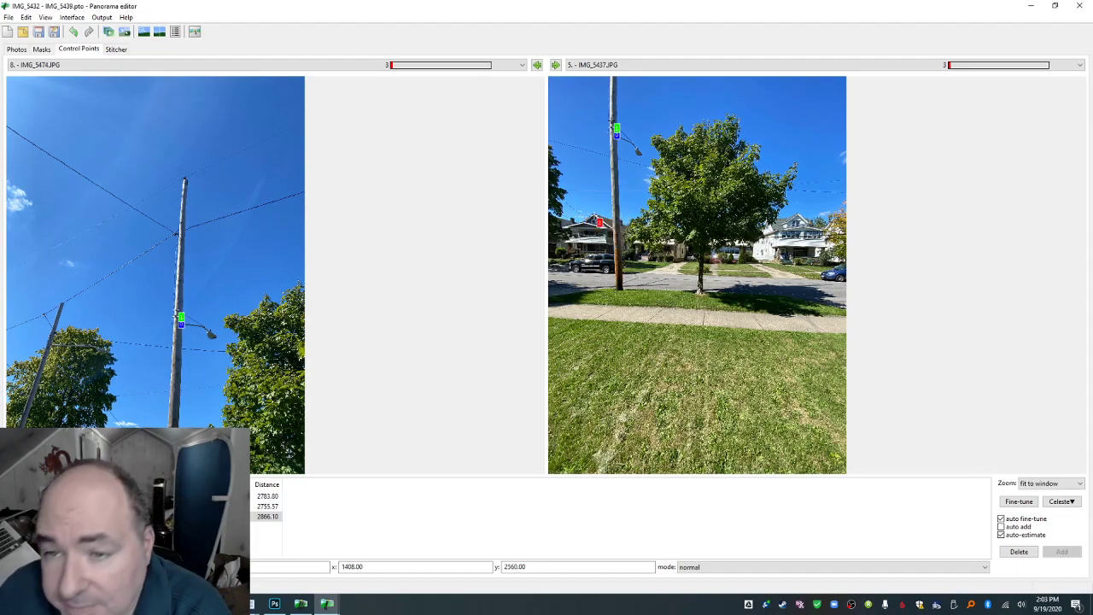
Set the control point pair to IMG_5491.JPG and IMG_5437.JPG, which both show the lawn and sidewalk.
left_click(130, 60)
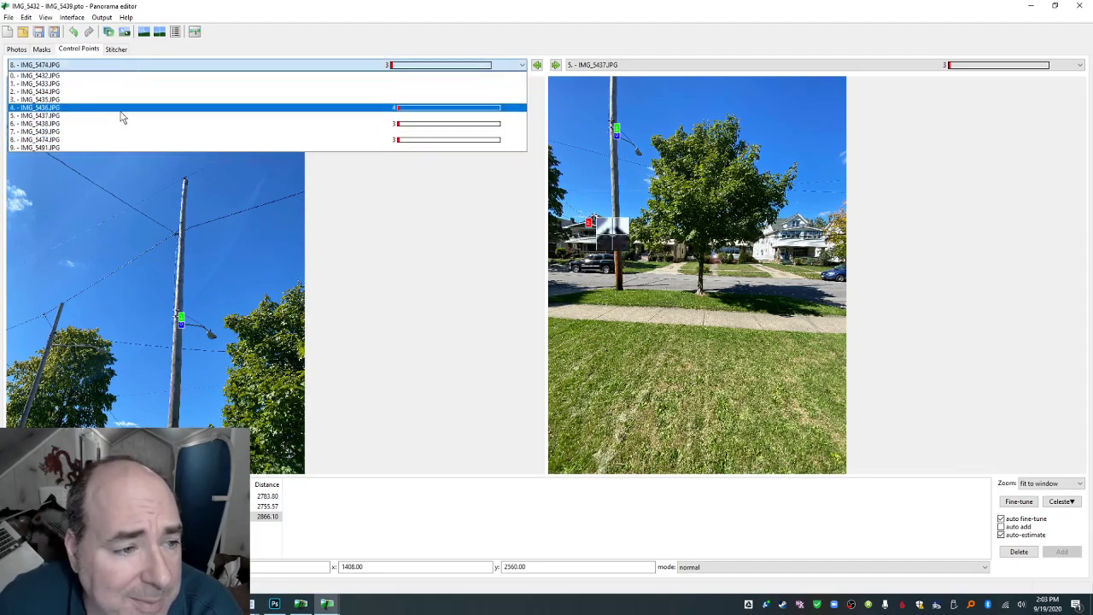
left_click(123, 144)
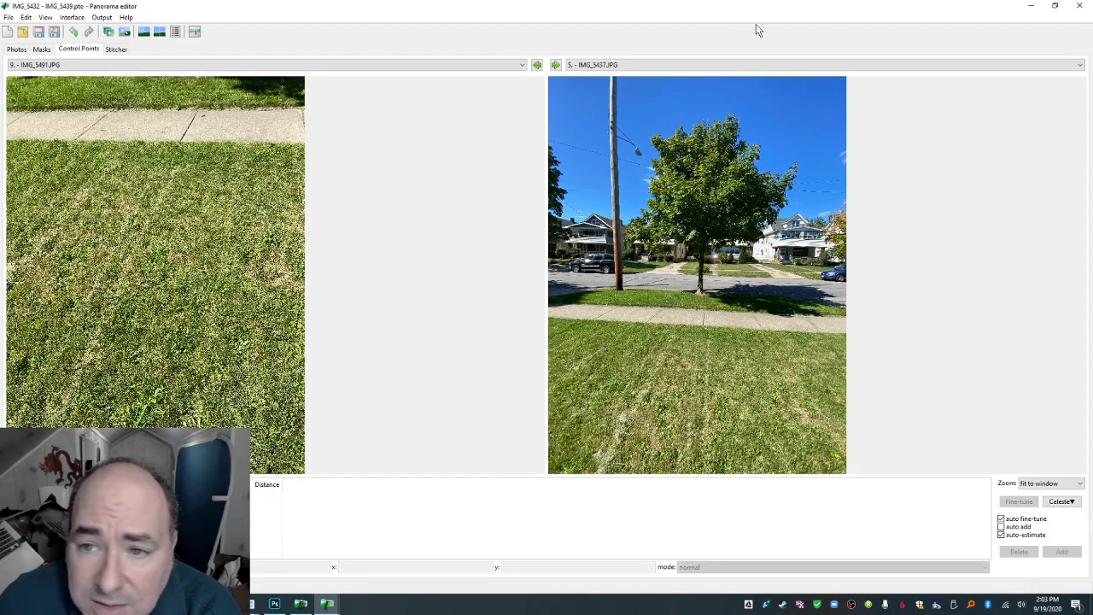
left_click(654, 65)
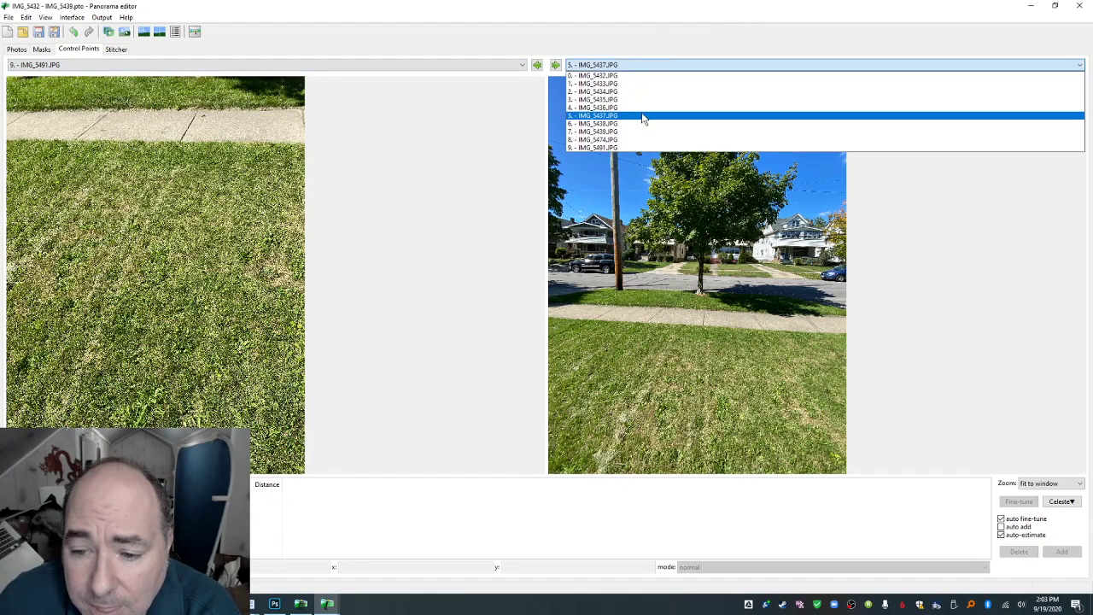
left_click(673, 26)
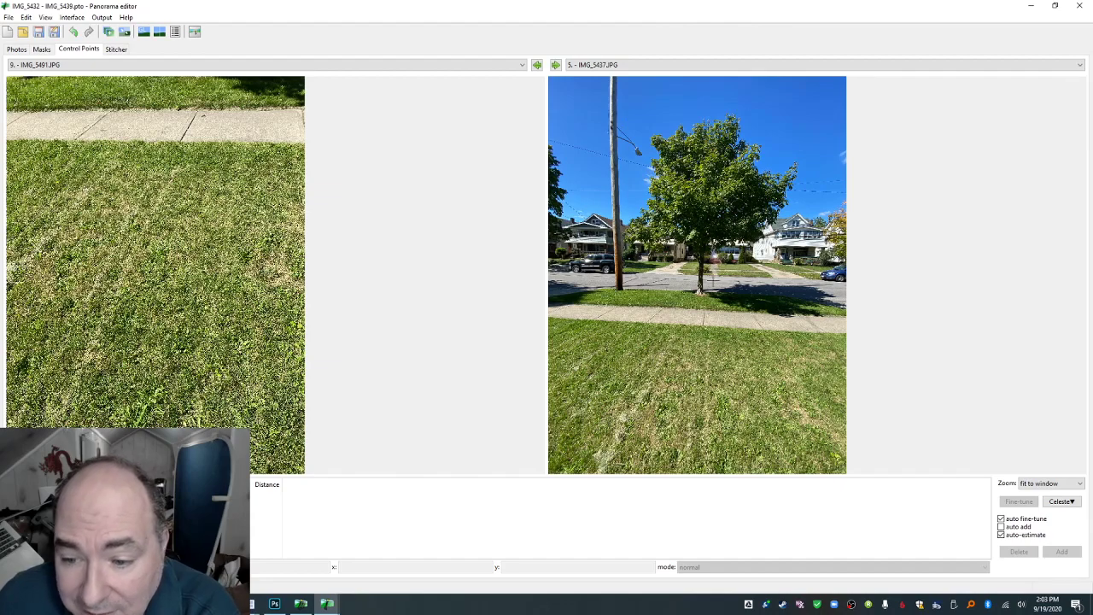
Add a control point to the pair on the small dark object beside the sidewalk joint.
left_click(202, 114)
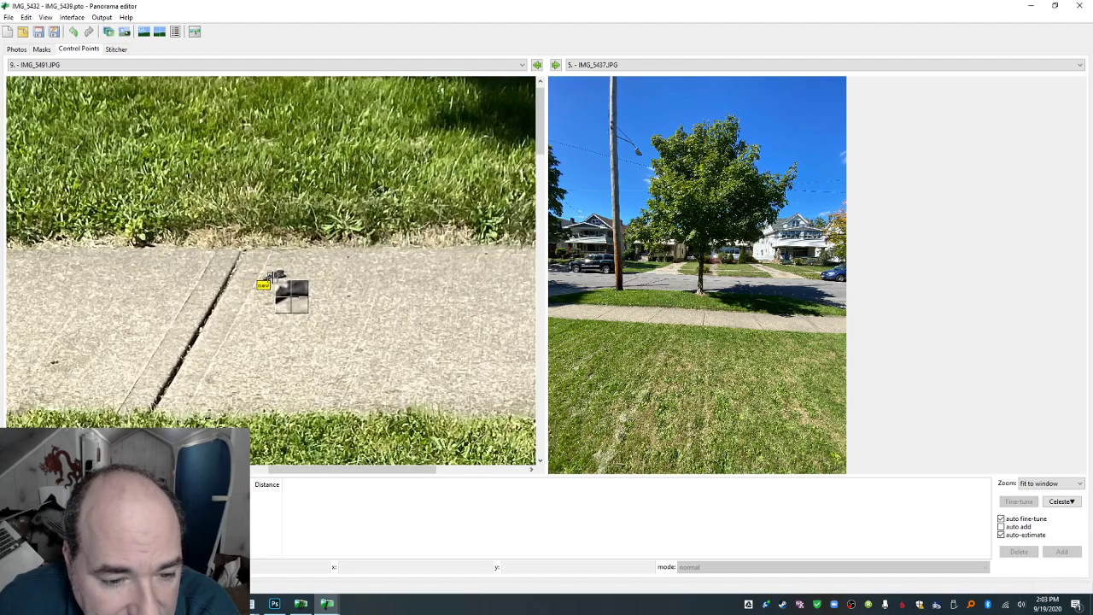
left_click(272, 277)
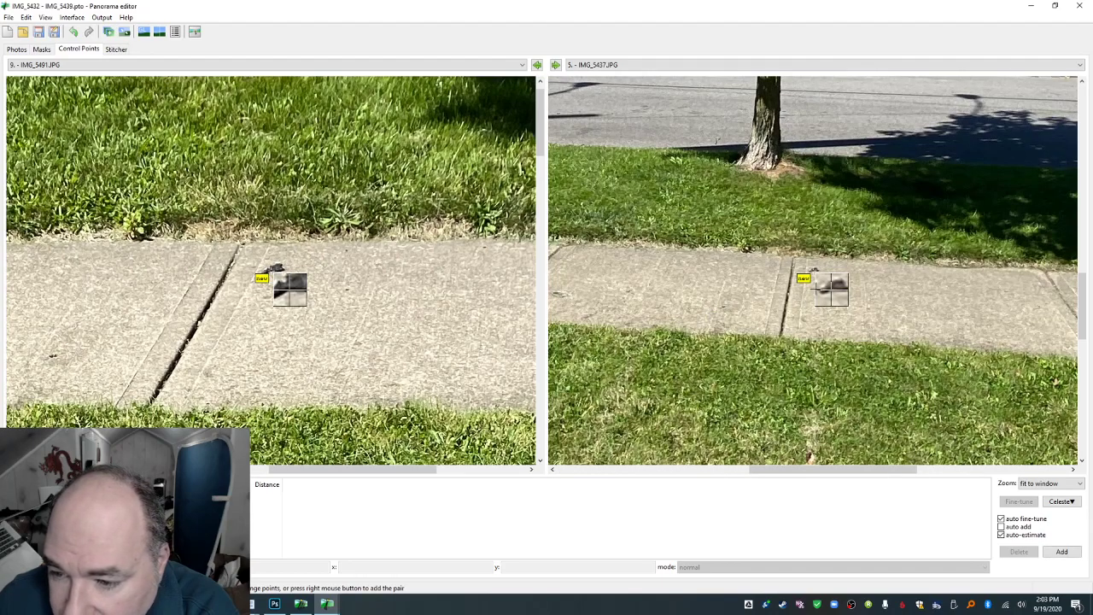
left_click(1002, 526)
left_click(1061, 552)
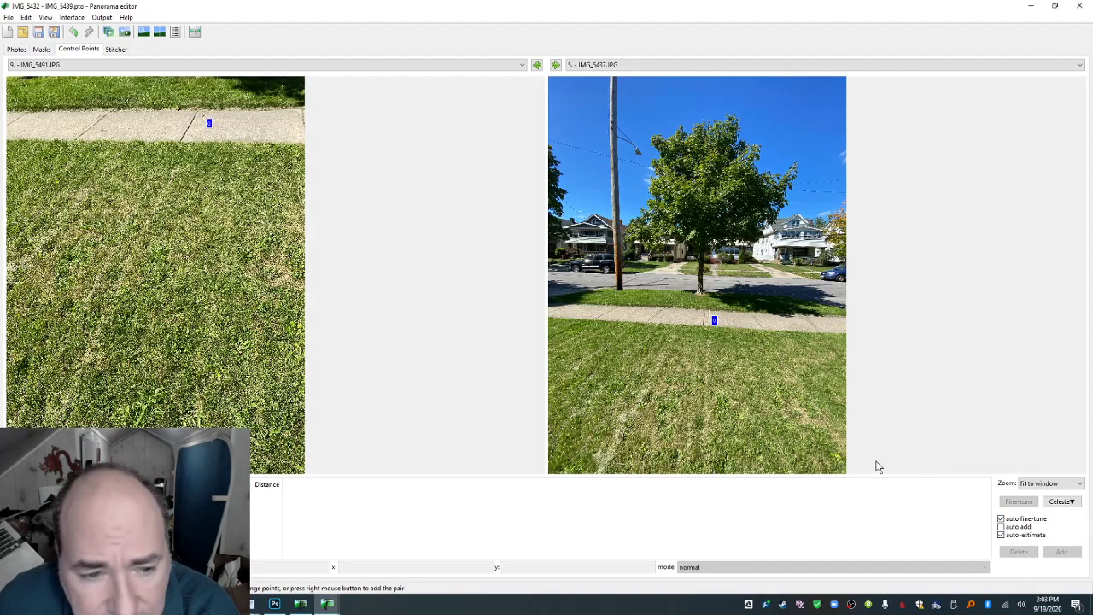
Add a second control point where the sidewalk joint beside the dark object meets the front lawn, correcting its position in both photos.
left_click(180, 143)
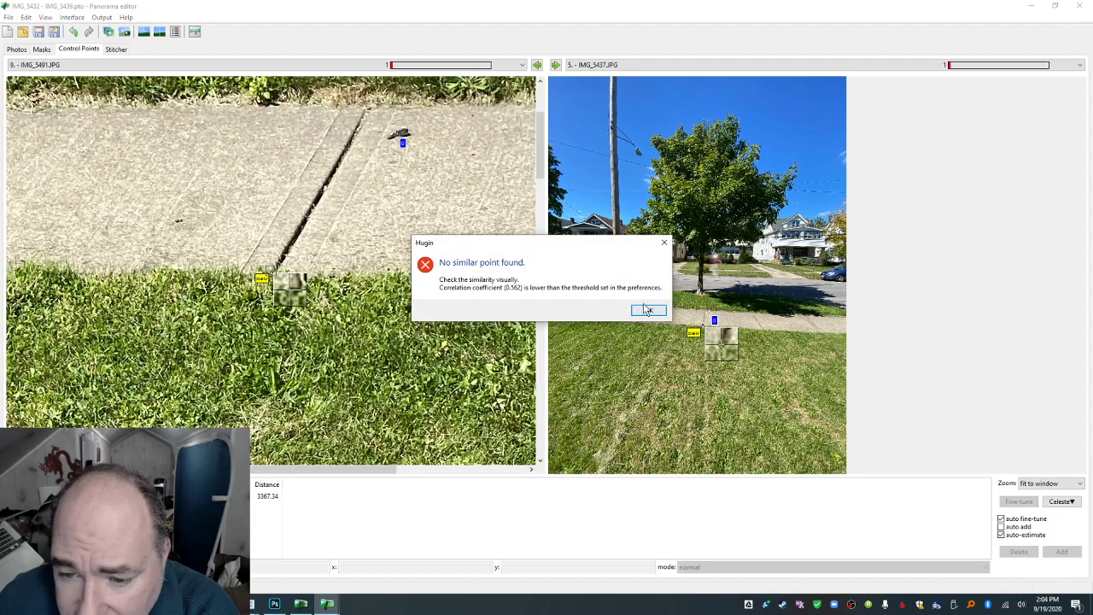
left_click(649, 310)
left_click_drag(812, 271, 815, 272)
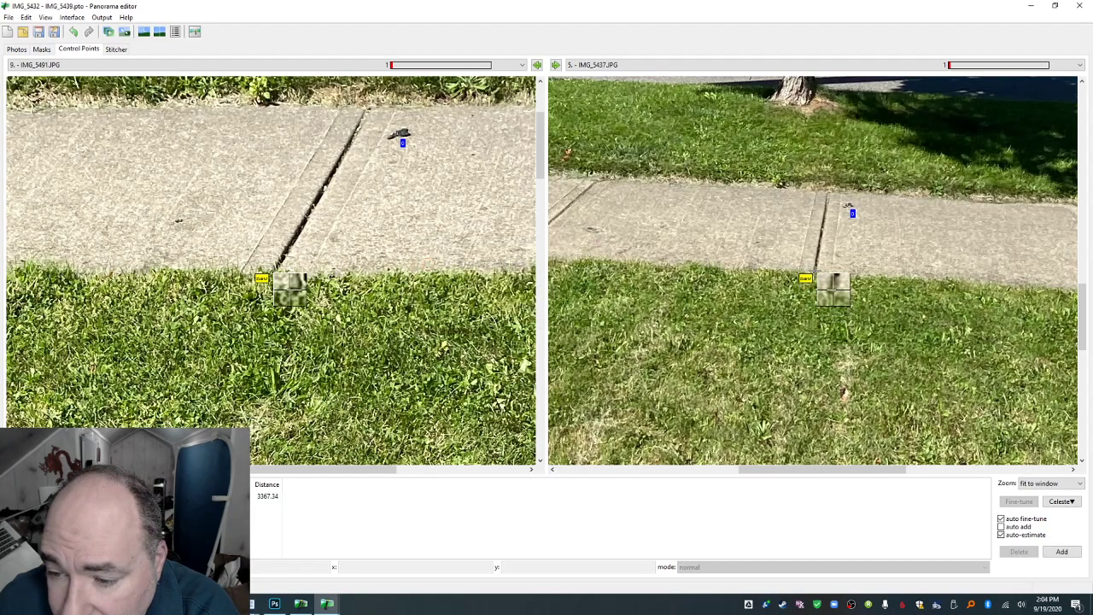
left_click_drag(261, 280, 278, 268)
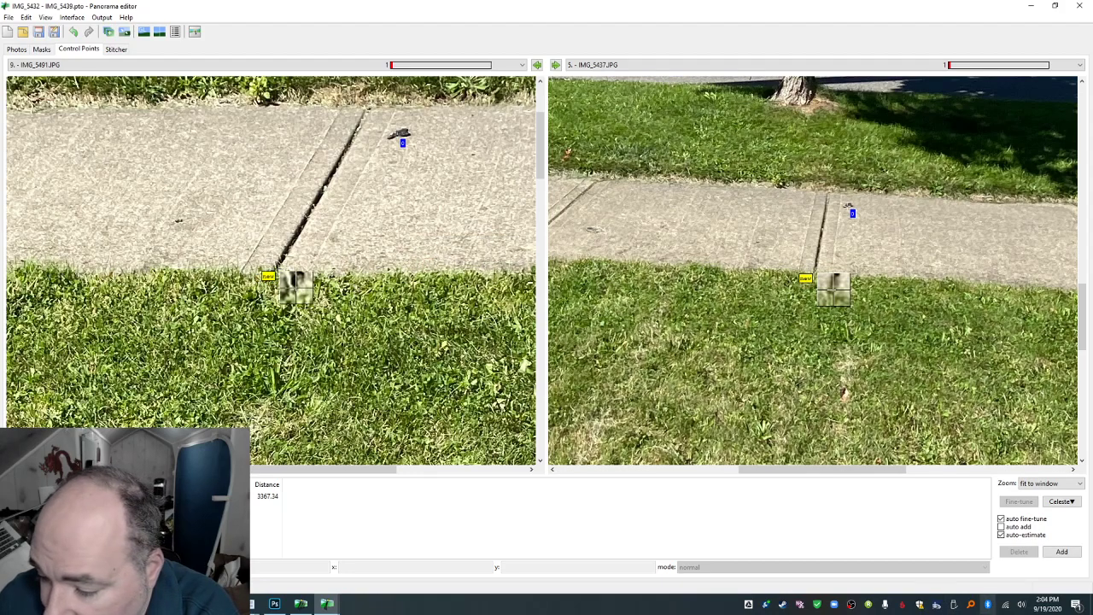
left_click(1061, 551)
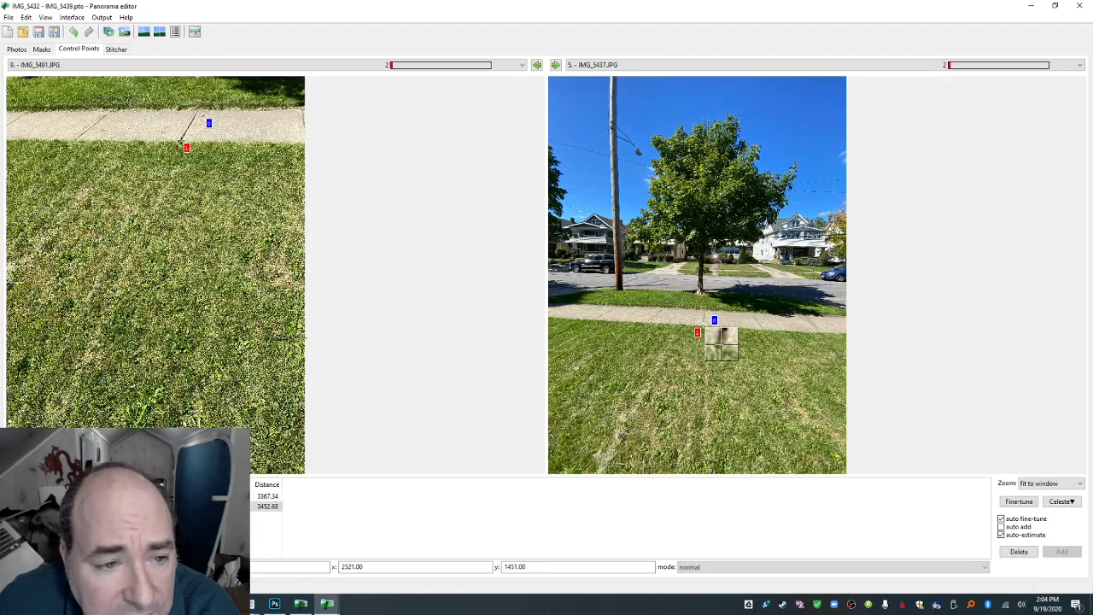
Add a third control point at the mark beside the neighbouring sidewalk joint, near the lawn edge, matching it in both photos.
left_click(74, 140)
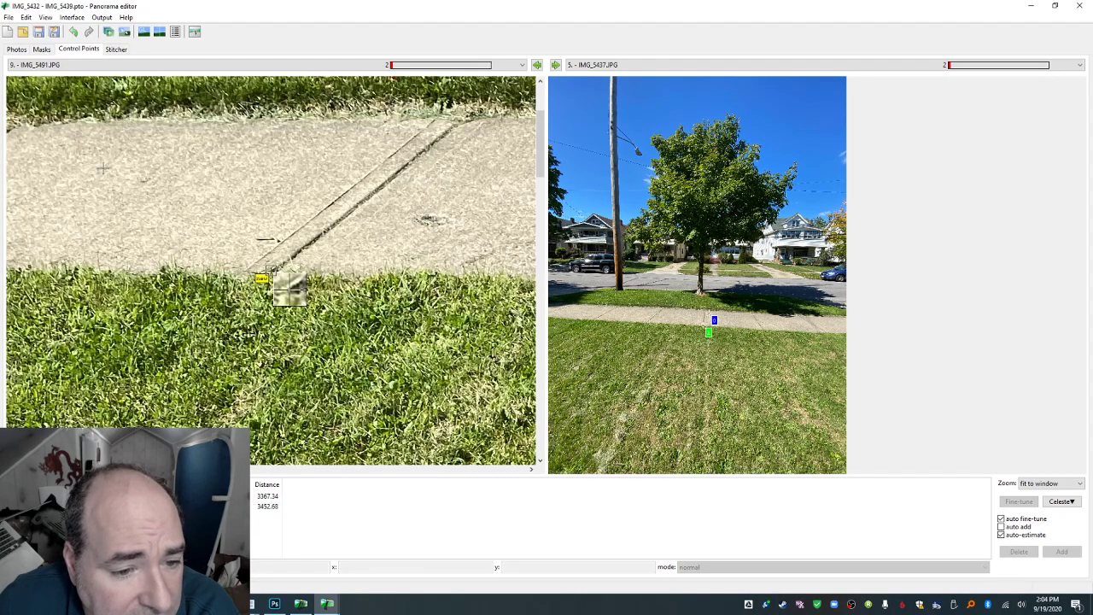
left_click(270, 240)
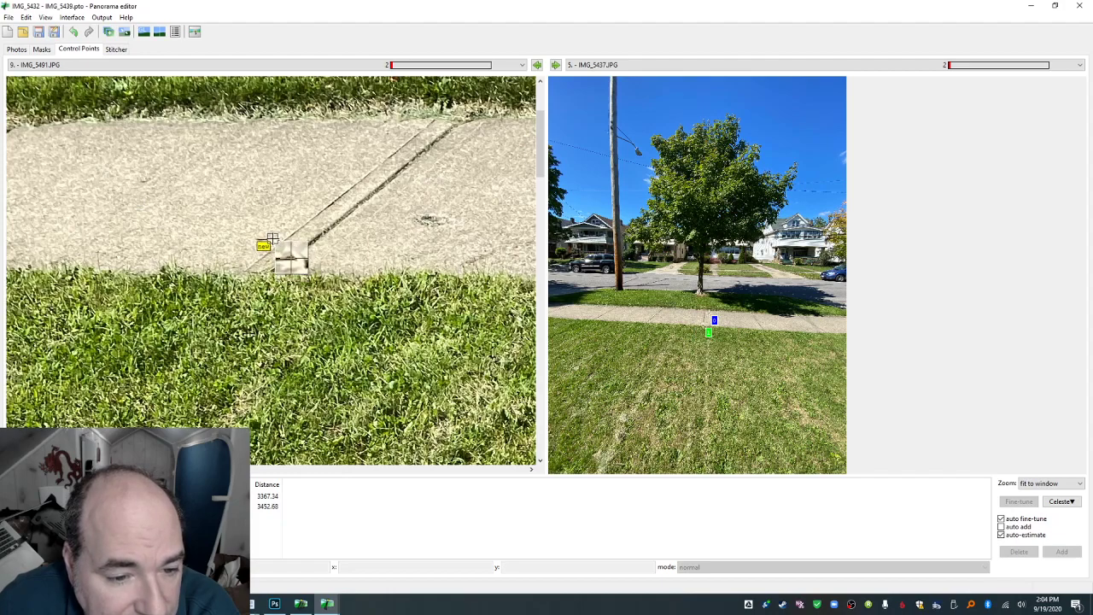
left_click_drag(272, 239, 274, 238)
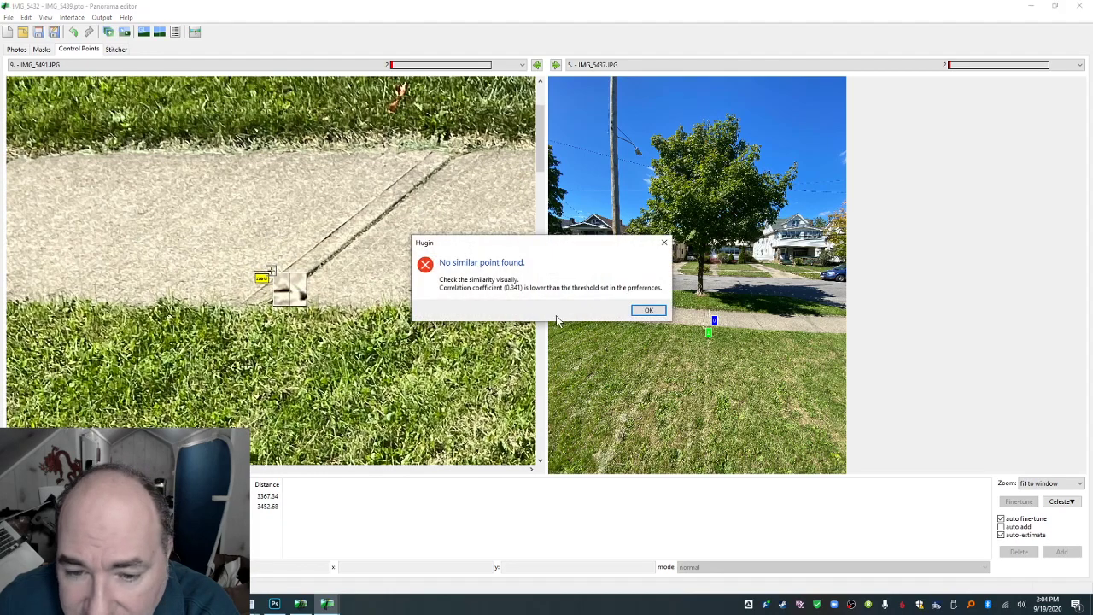
left_click(647, 311)
mouse_move(721, 244)
left_mouse_down()
mouse_move(721, 253)
mouse_move(719, 245)
left_mouse_up()
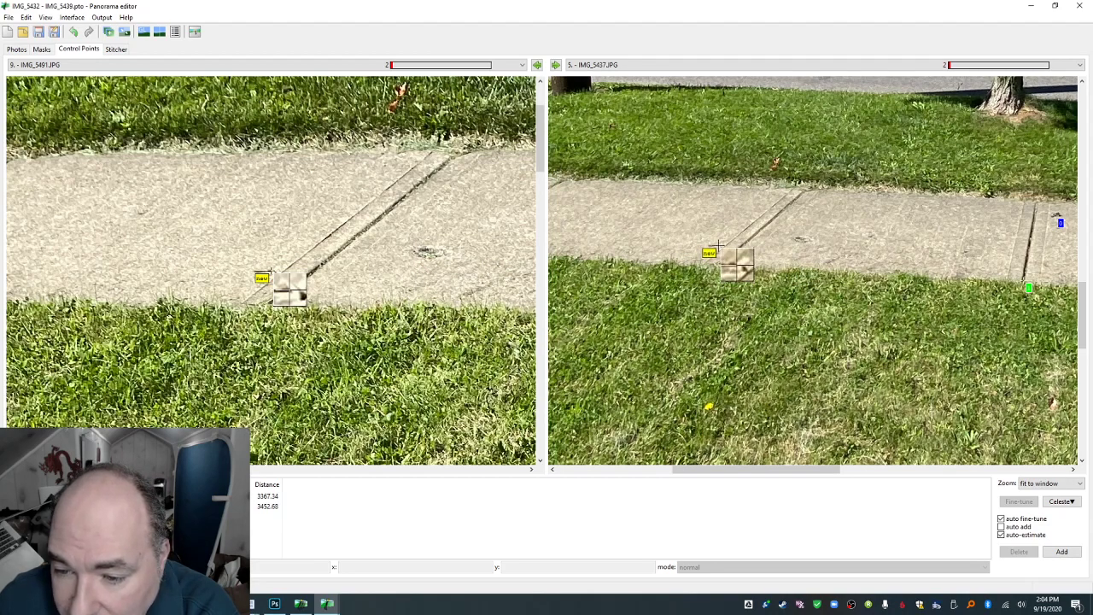
left_click(1061, 553)
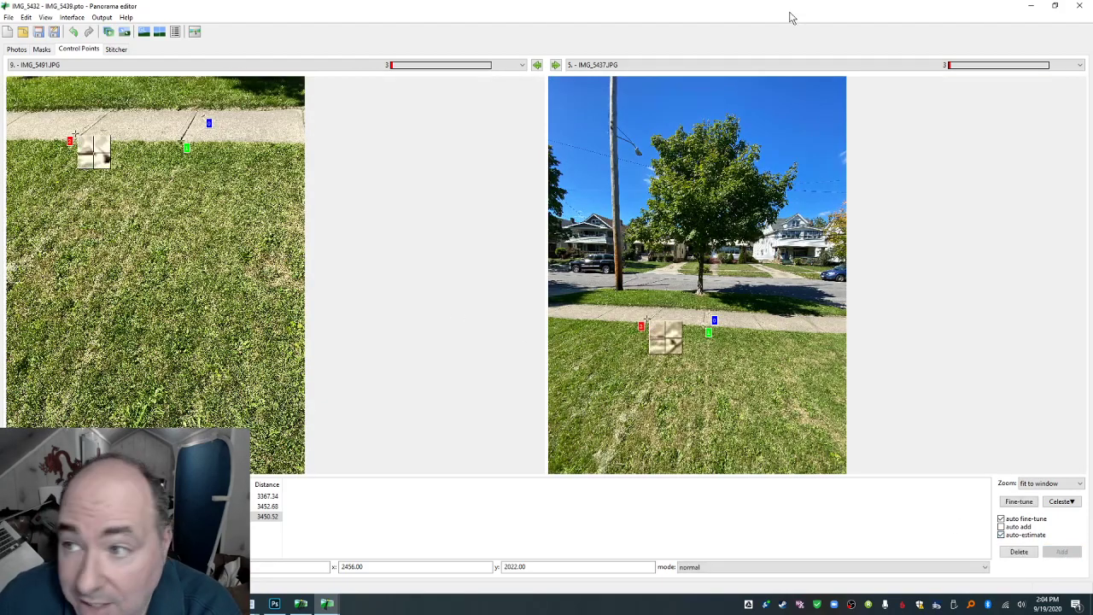
Return to the Panorama Creator, check the panorama preview, and align the images again with the new control points.
left_click(1082, 7)
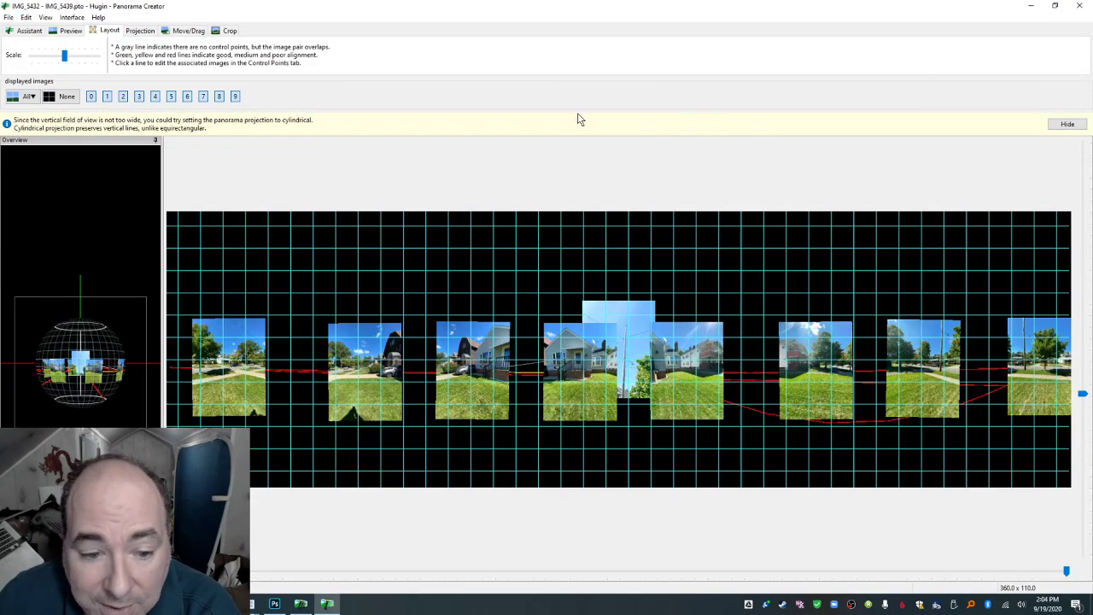
left_click(73, 33)
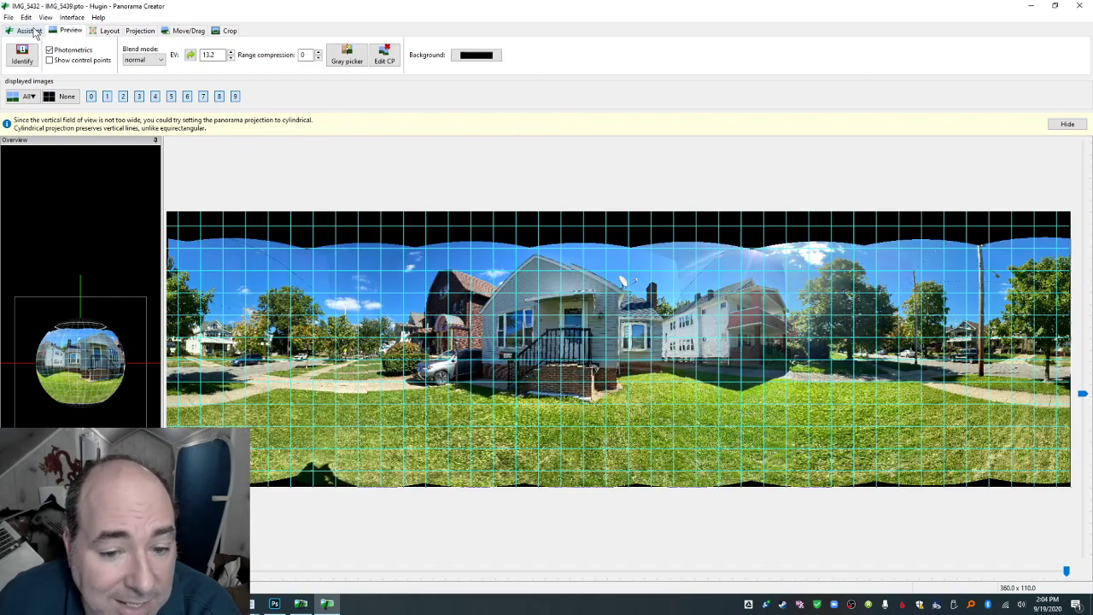
left_click(30, 31)
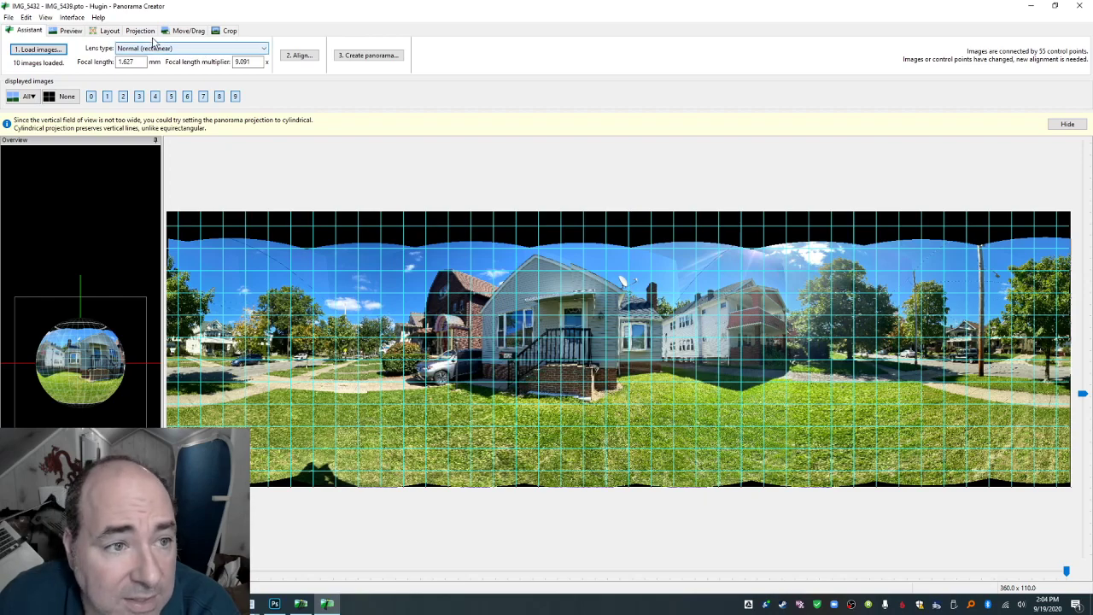
left_click(301, 56)
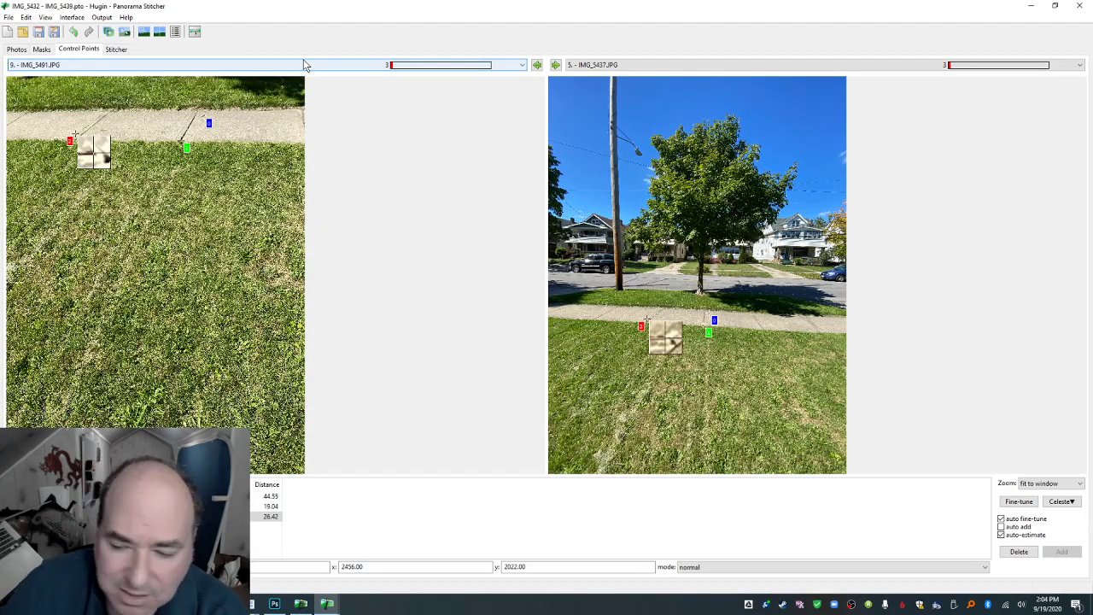
Keep the project open without closing it and switch to the Fast Panorama preview of the realigned panorama.
left_click(1077, 6)
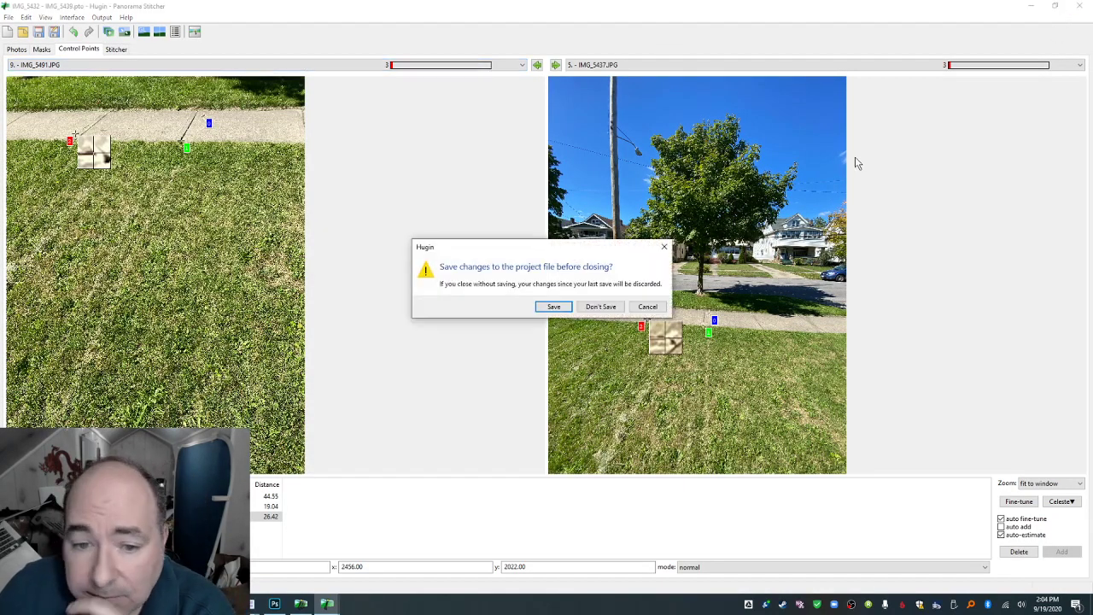
left_click(662, 307)
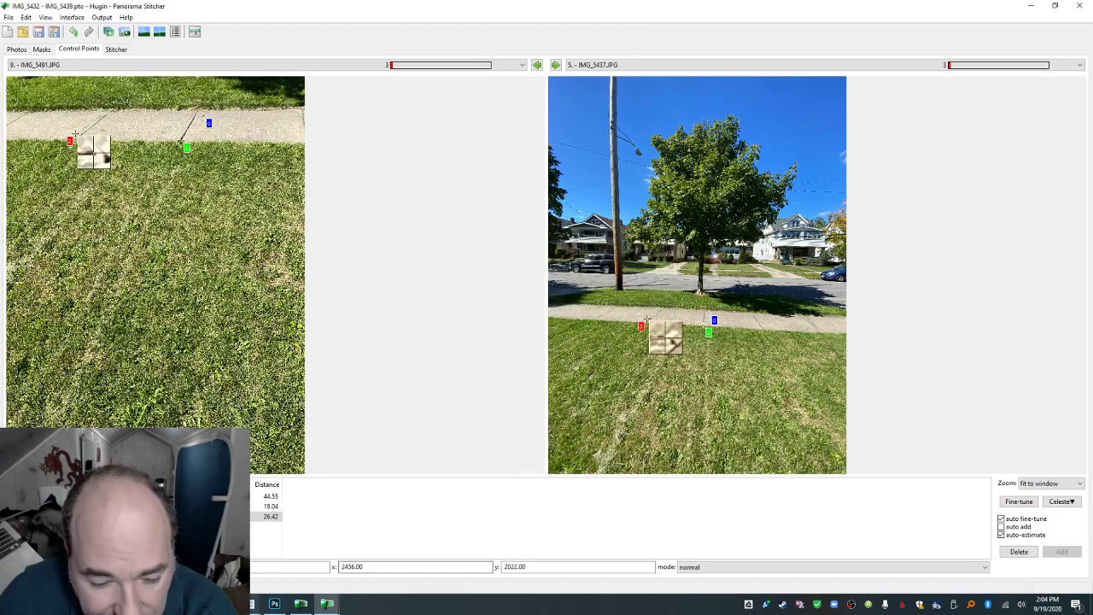
left_click(327, 603)
left_click(288, 574)
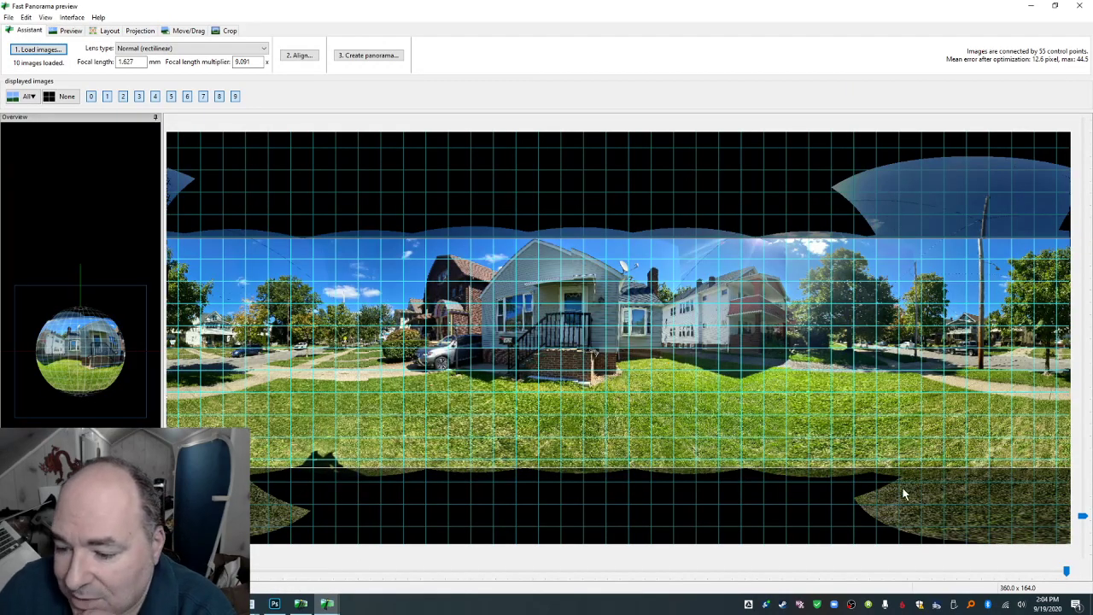
Set the panorama's field of view to 360 by 180 degrees.
left_click(190, 31)
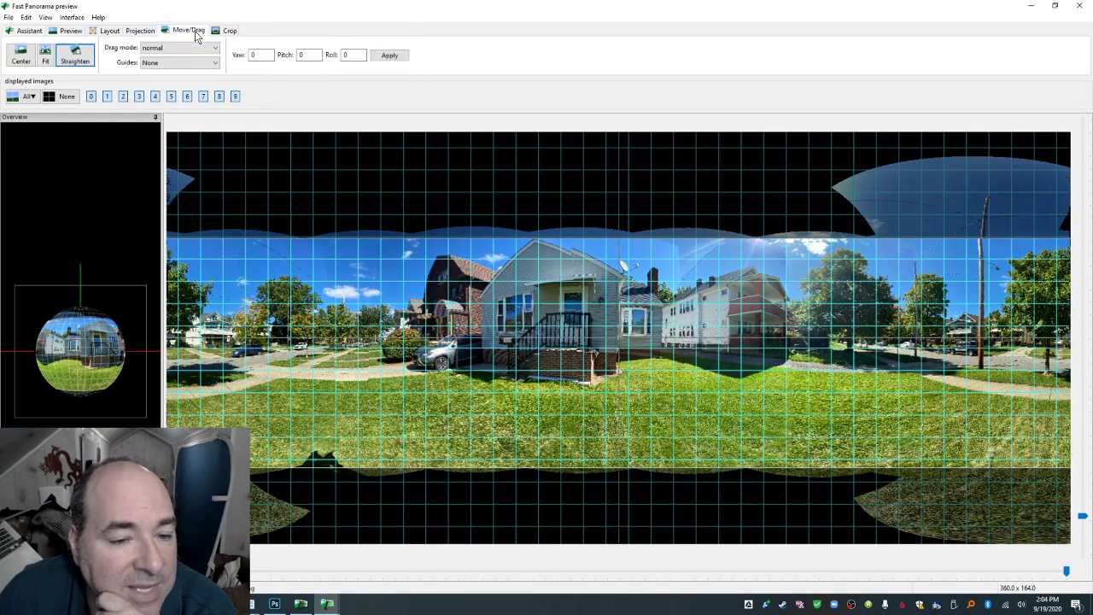
left_click(140, 31)
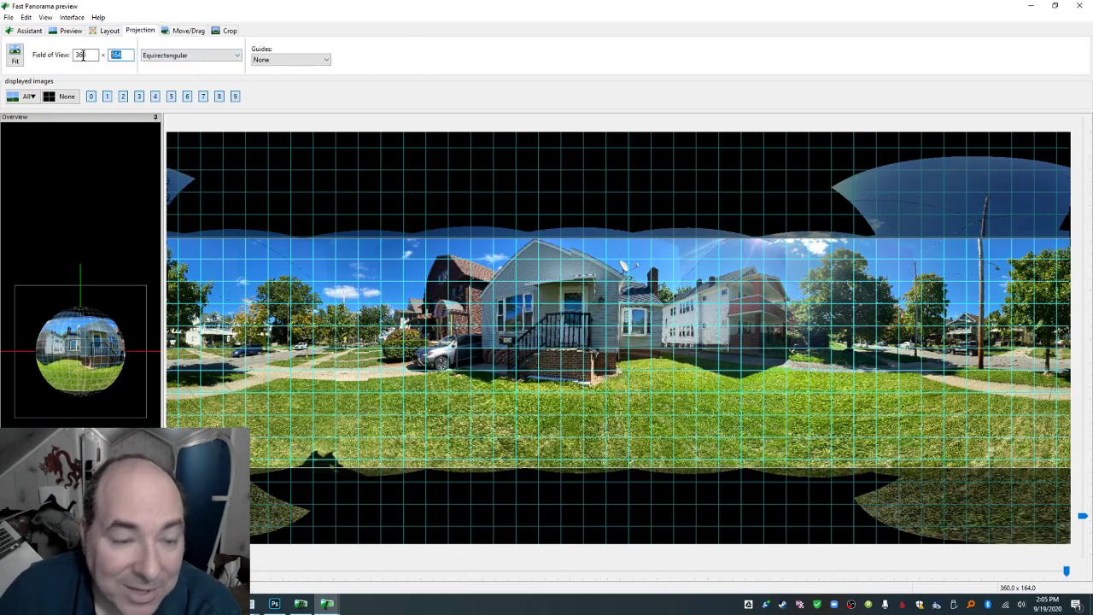
key("Return")
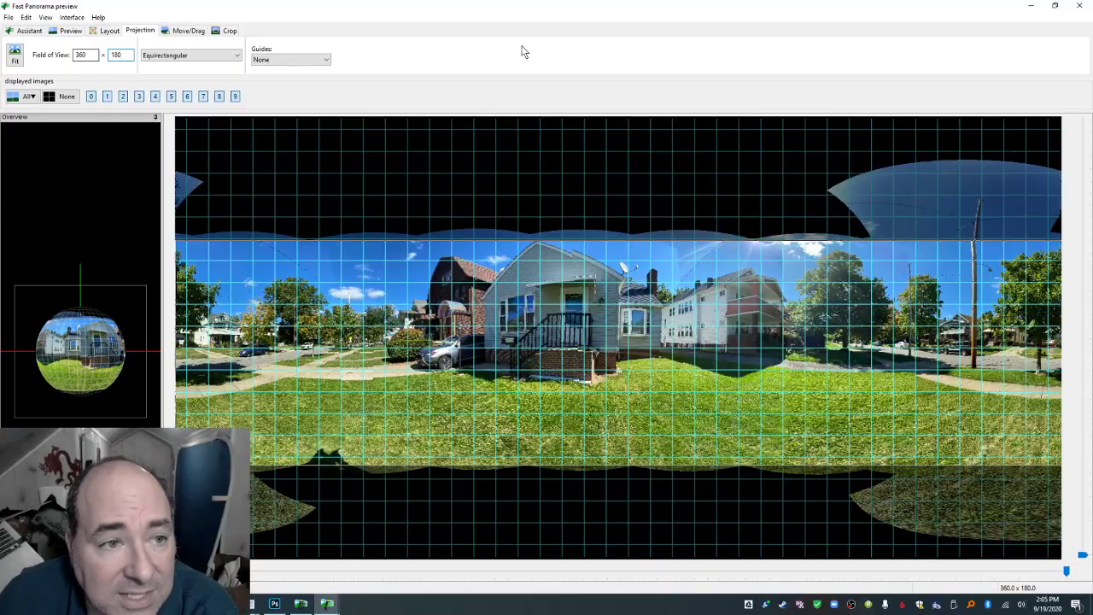
Reposition the panorama freehand in normal mode, and automatically straighten its wavy horizon.
left_click(189, 31)
left_click_drag(594, 282, 551, 273)
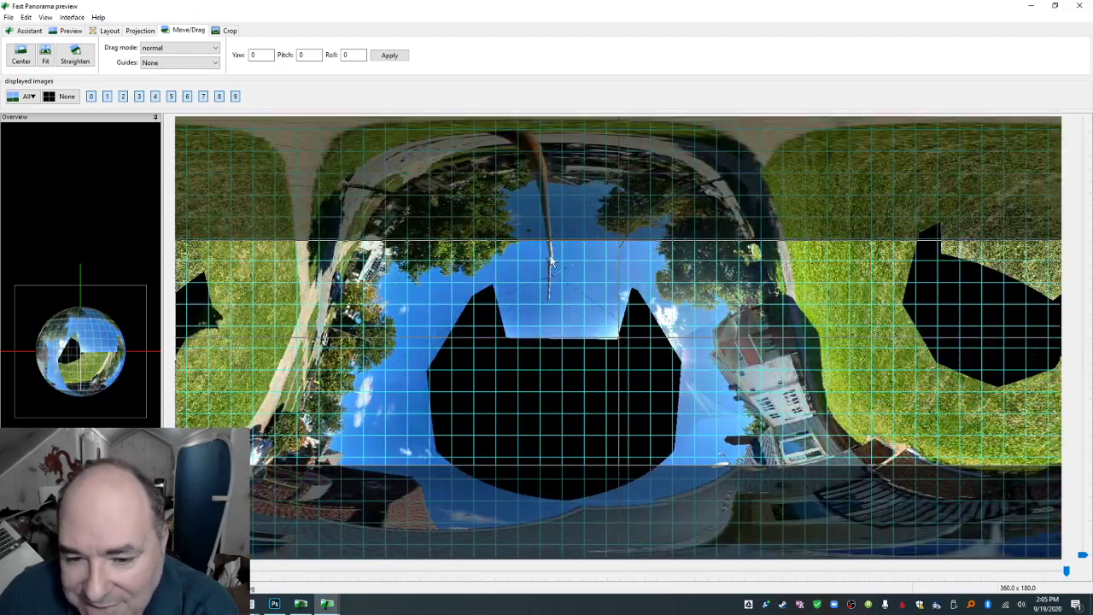
mouse_move(564, 338)
left_mouse_down()
mouse_move(578, 182)
mouse_move(577, 299)
mouse_move(539, 285)
mouse_move(523, 299)
mouse_move(561, 357)
mouse_move(562, 329)
left_mouse_up()
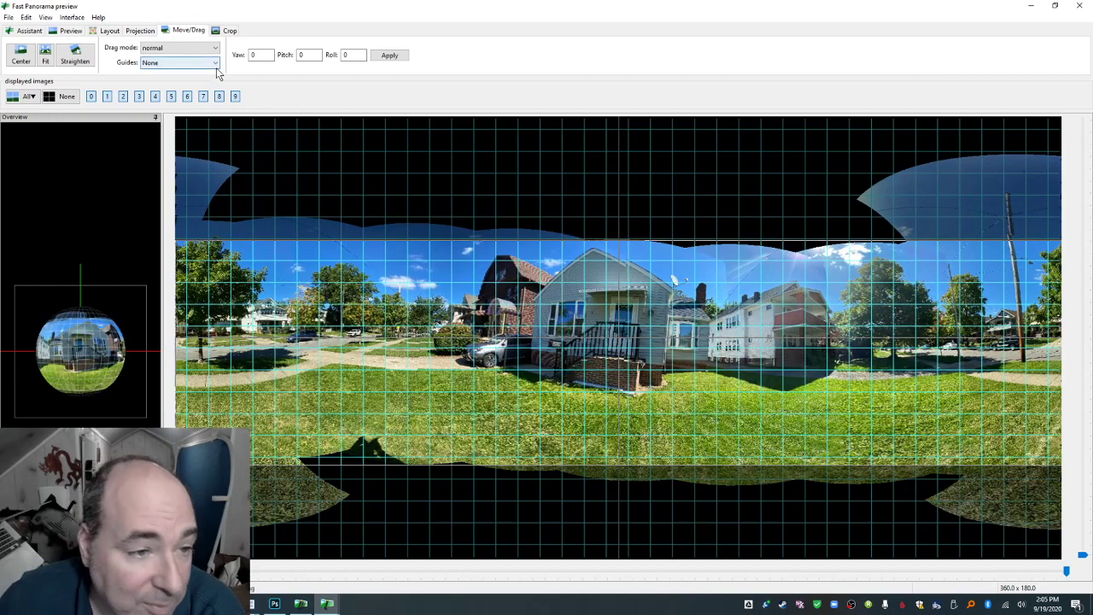
left_click(75, 54)
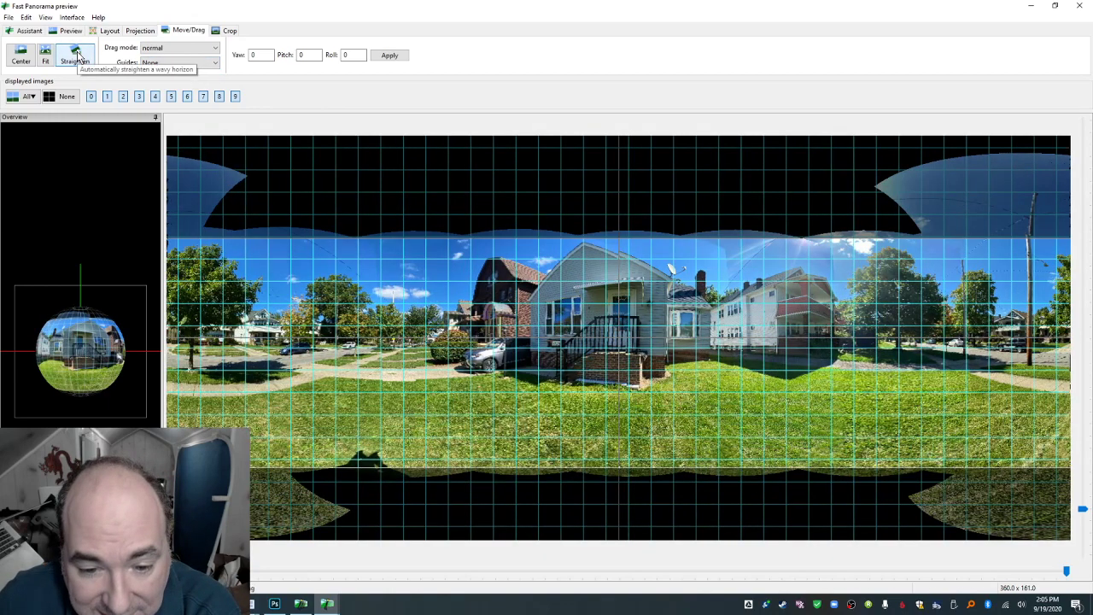
Set the straightened panorama's field of view to 360 by 180 degrees, and reset the crop to the maximal possible area.
left_click(140, 30)
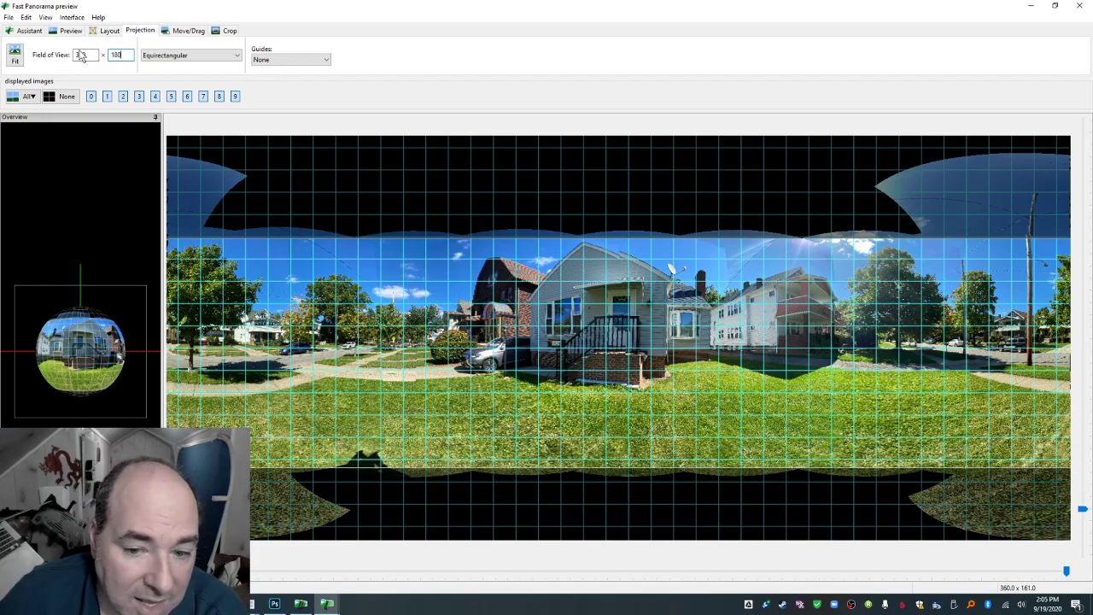
key("Return")
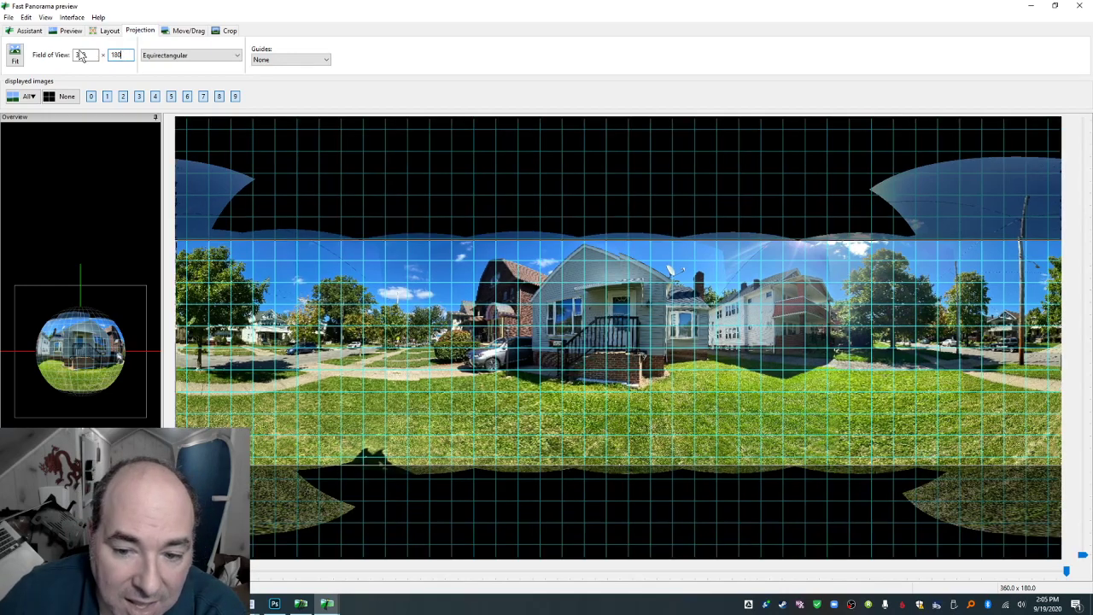
left_click(230, 30)
left_click(419, 56)
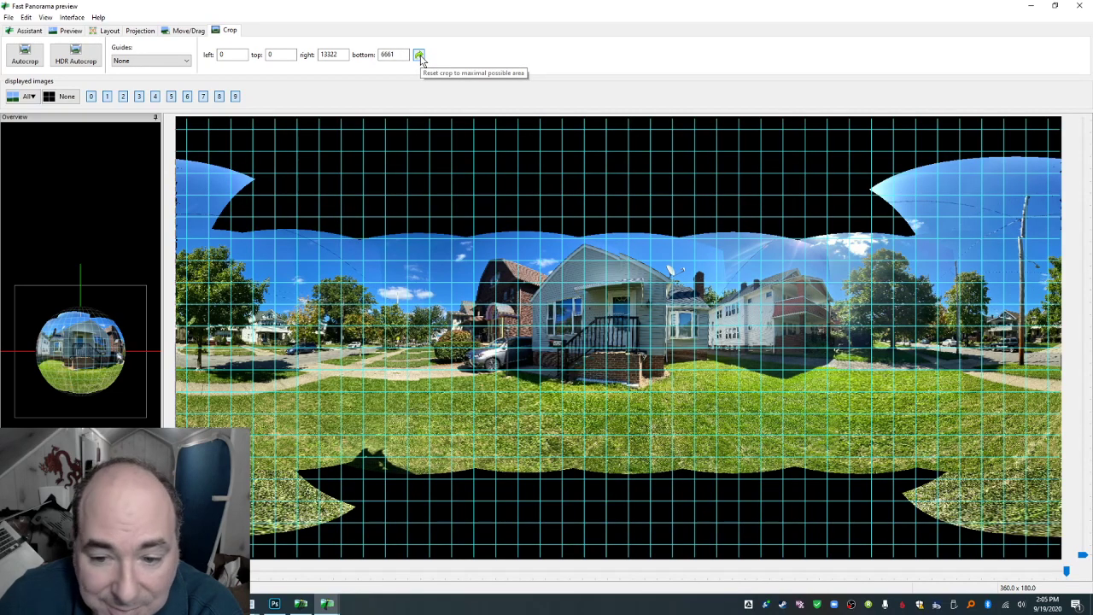
Create the exposure-corrected panorama as a JPEG with quality 90, using the output prefix IMG_5432 - IMG_5491.
left_click(33, 30)
left_click(380, 57)
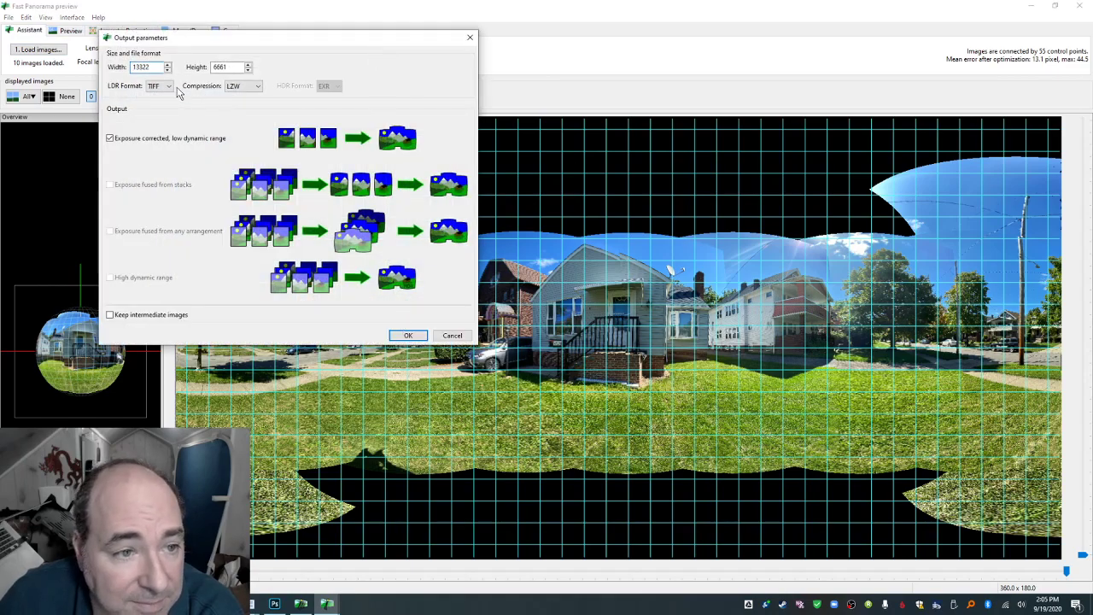
left_click(155, 104)
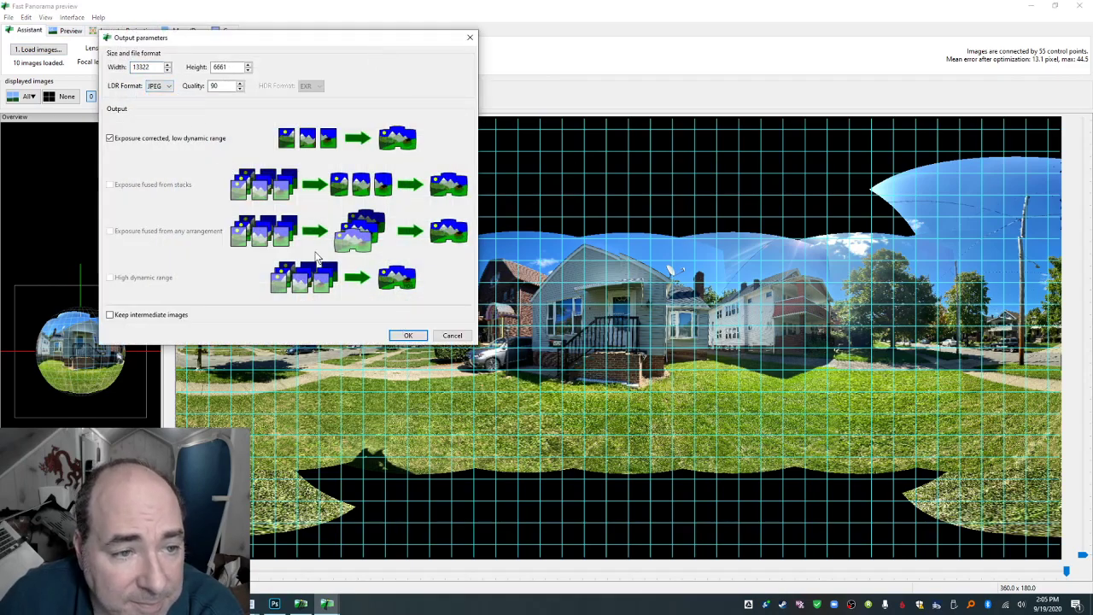
left_click(398, 335)
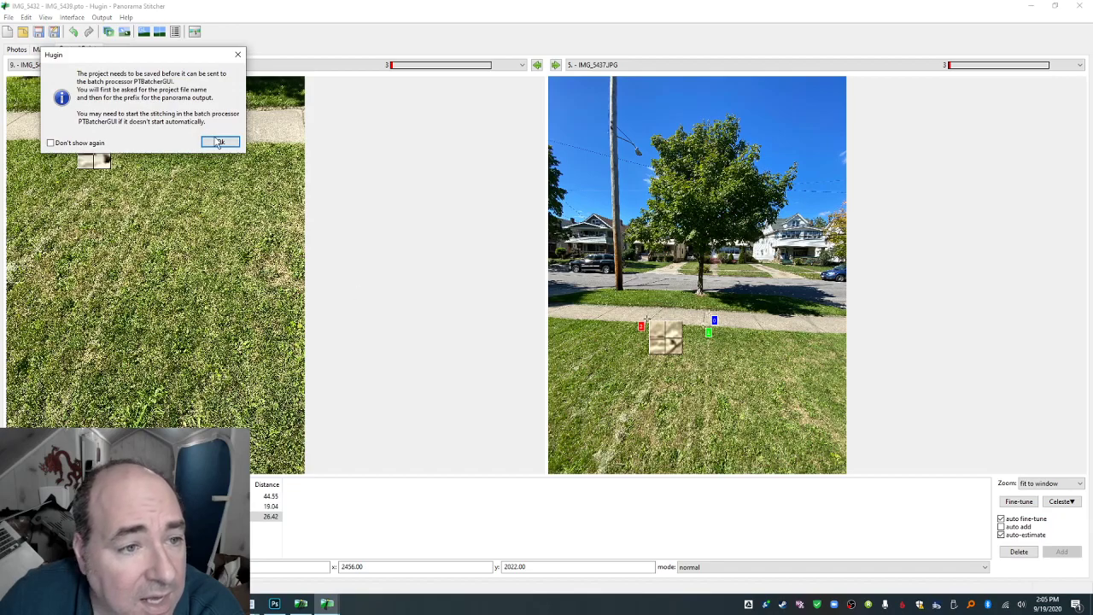
left_click(219, 143)
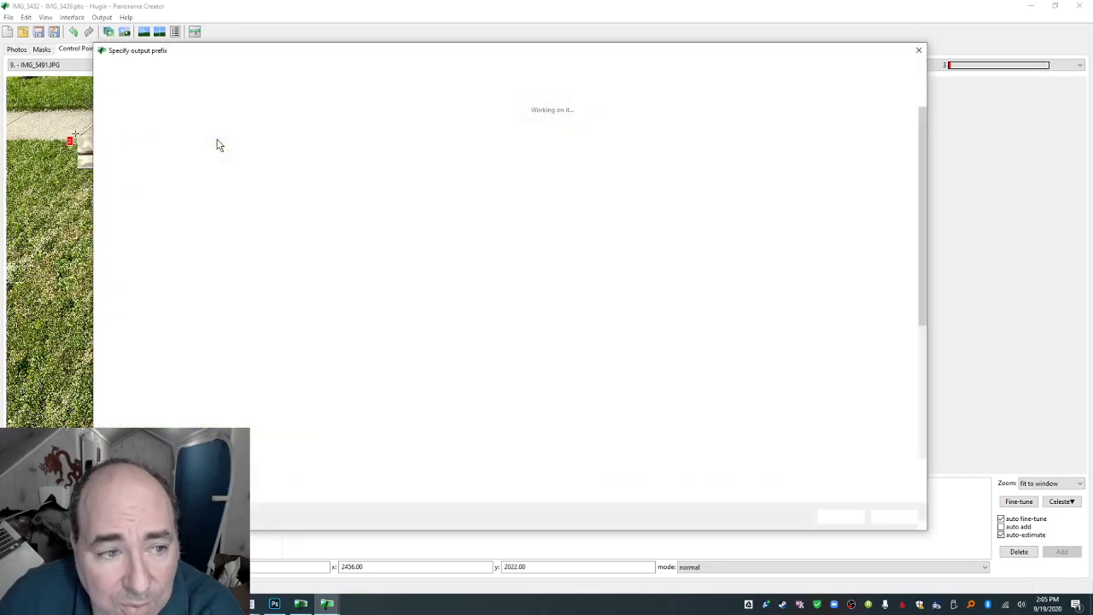
left_click(835, 518)
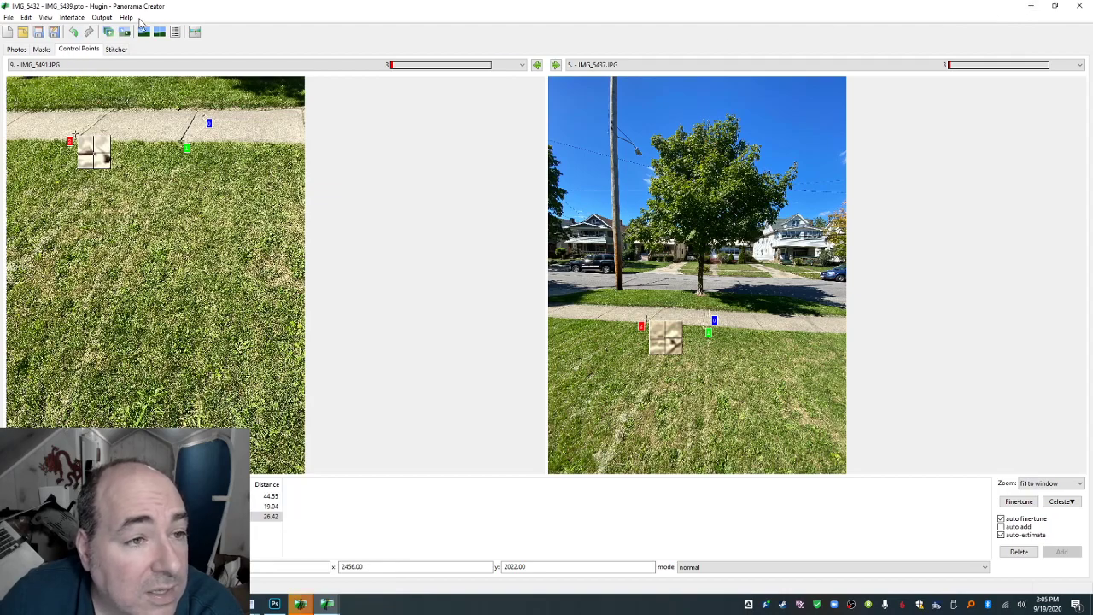
Save the IMG_5432 - IMG_5439 project and close the Panorama Creator.
left_click(8, 17)
left_click(25, 53)
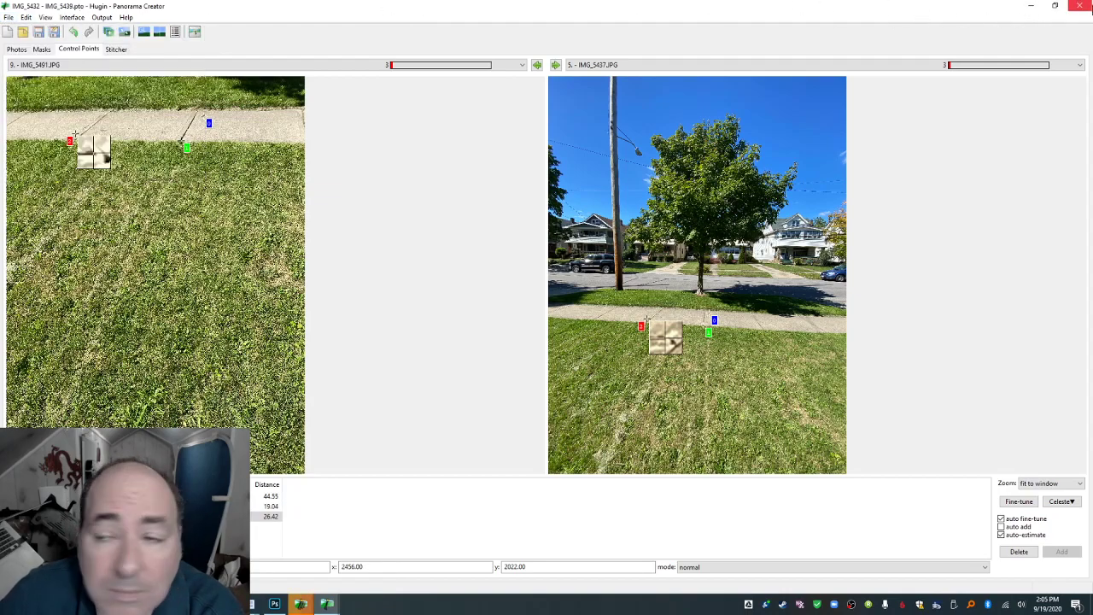
left_click(1055, 6)
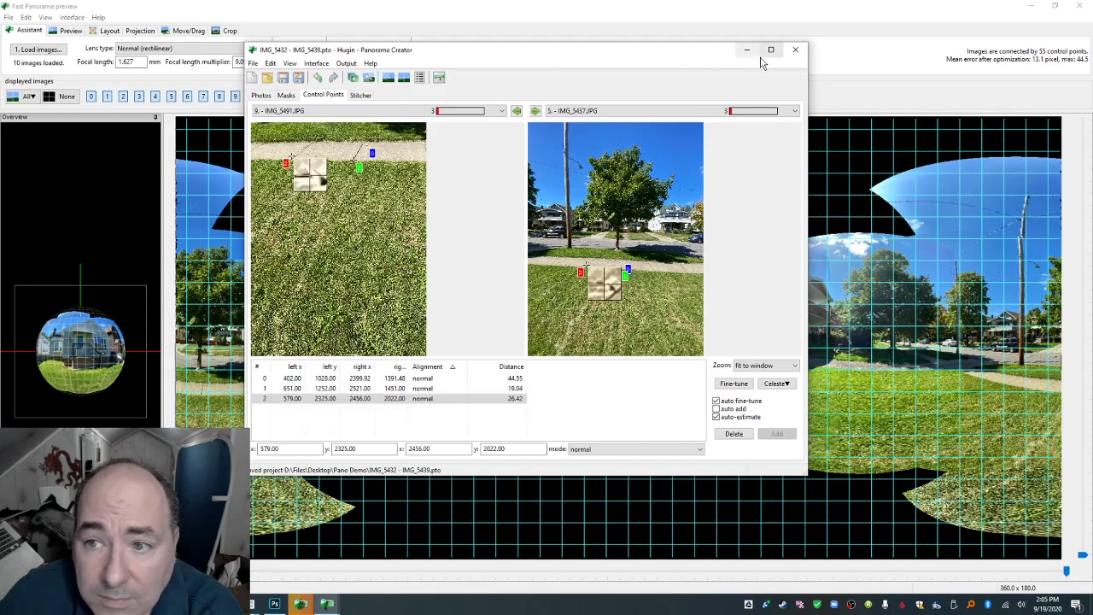
left_click(788, 51)
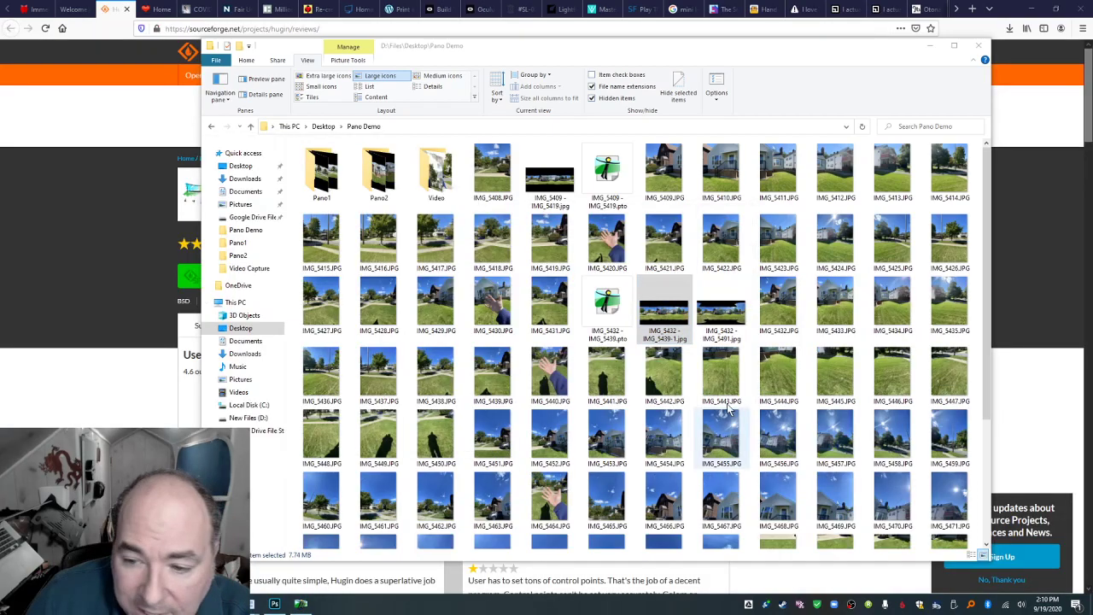
View the stitched panorama IMG_5432 - IMG_5491.jpg from the Pano Demo folder, and close the photo viewer.
left_click(720, 320)
double_click(720, 320)
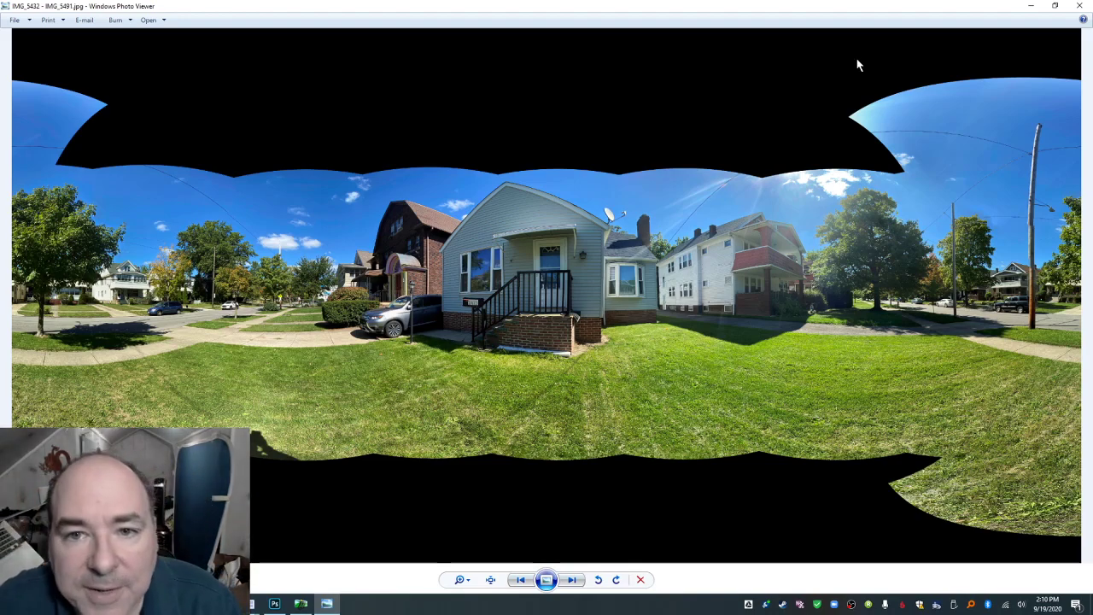
left_click(1081, 7)
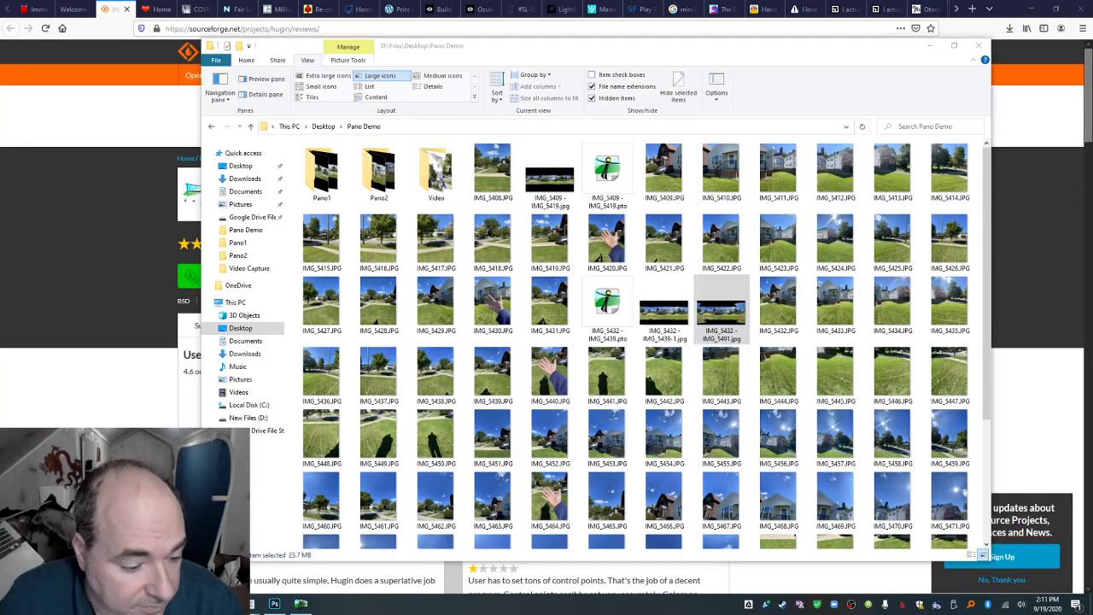
Open IMG_5432 - IMG_5491.jpg in FSPViewer, look around from the house to the street, and close the viewer.
key("super")
key("super")
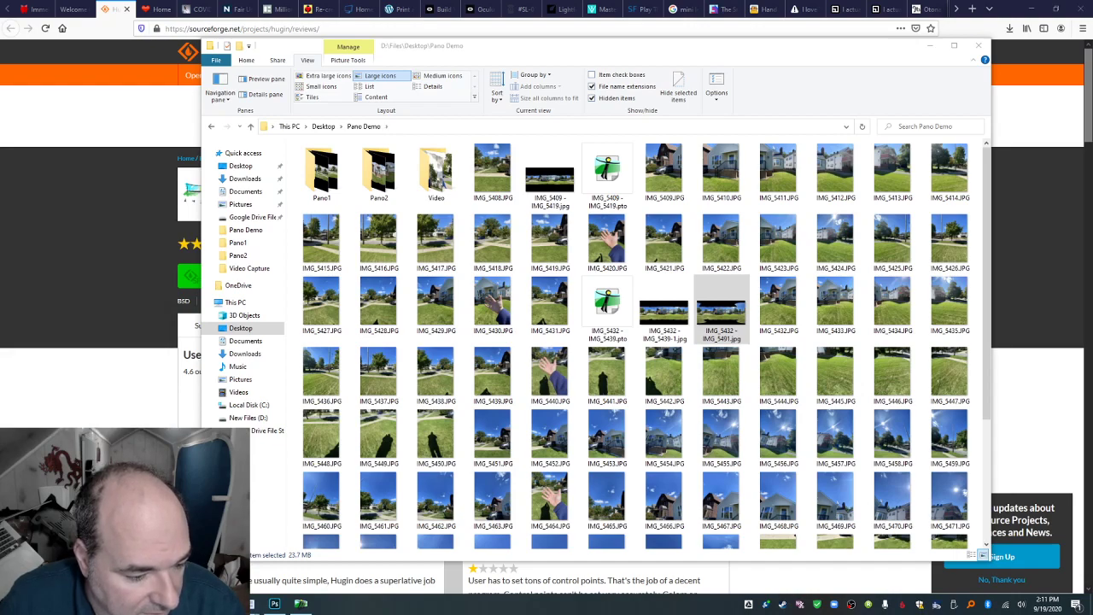
key("super")
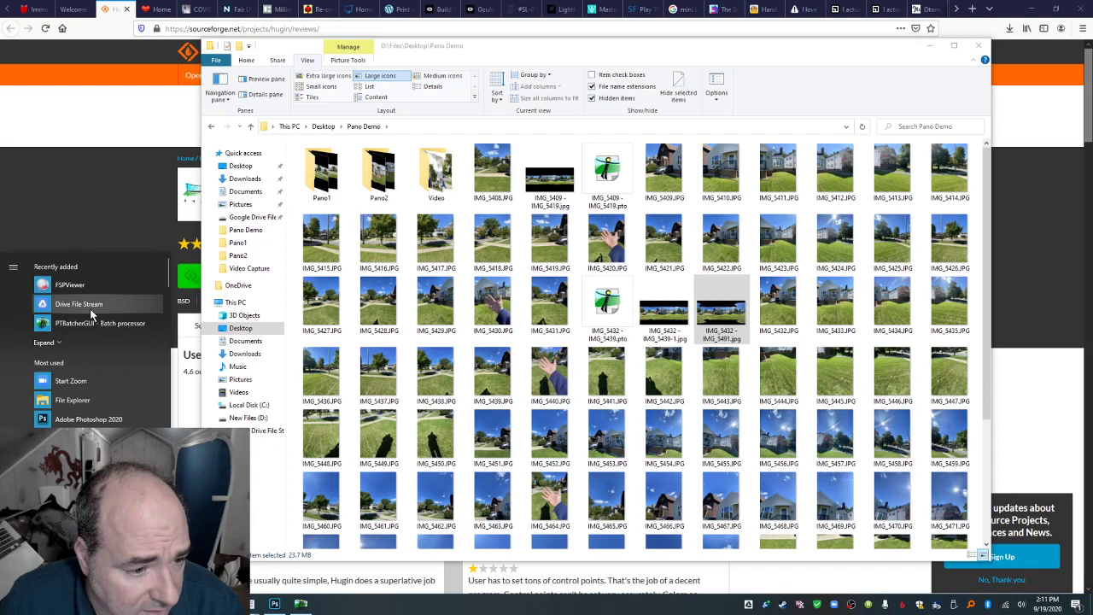
left_click(86, 285)
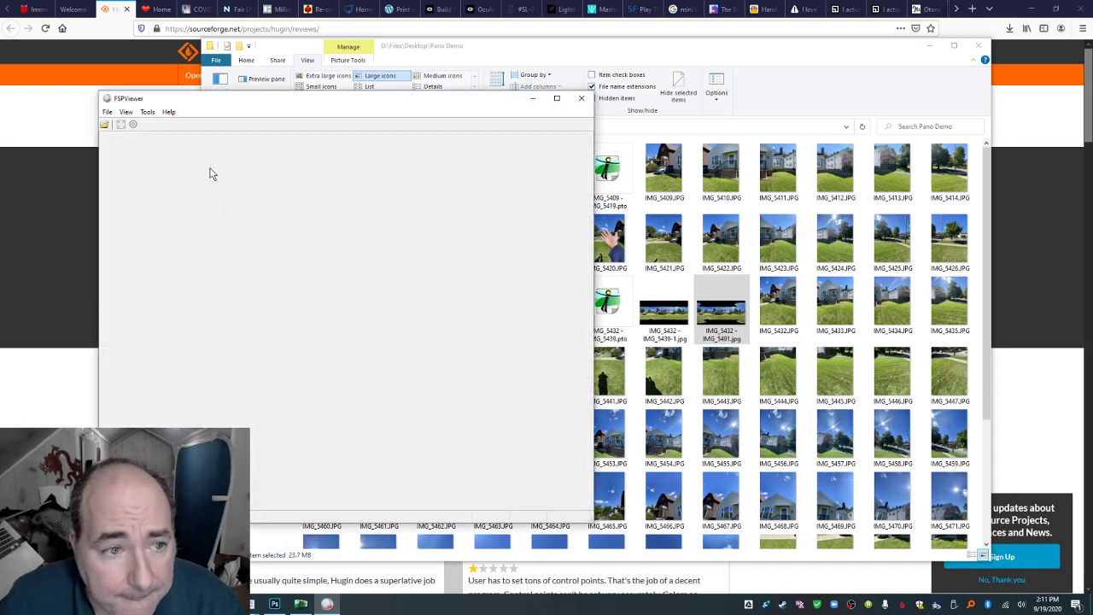
left_click(107, 111)
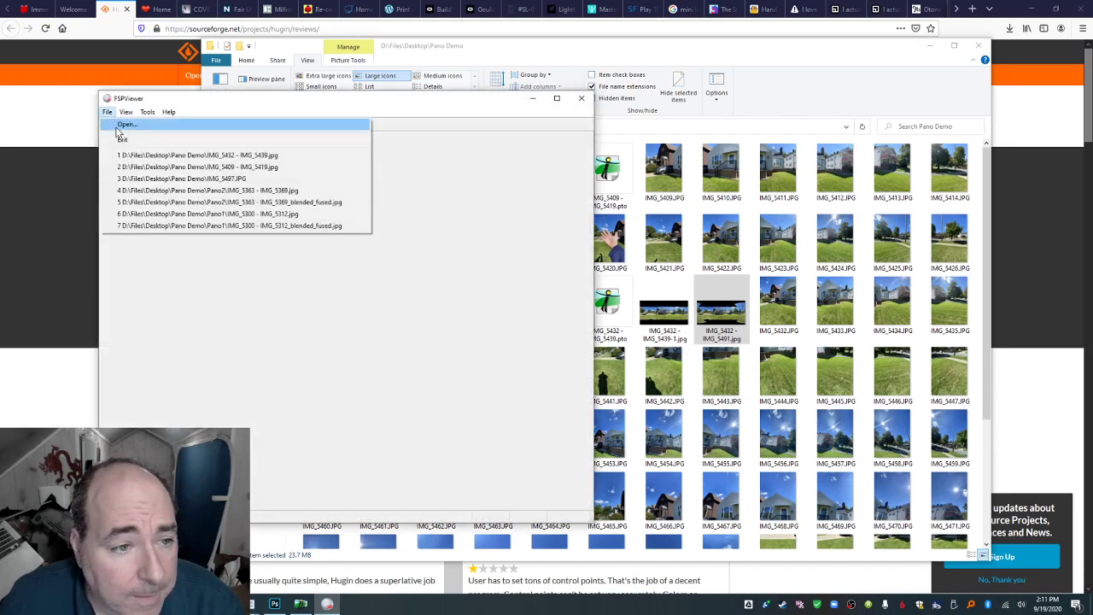
left_click(127, 125)
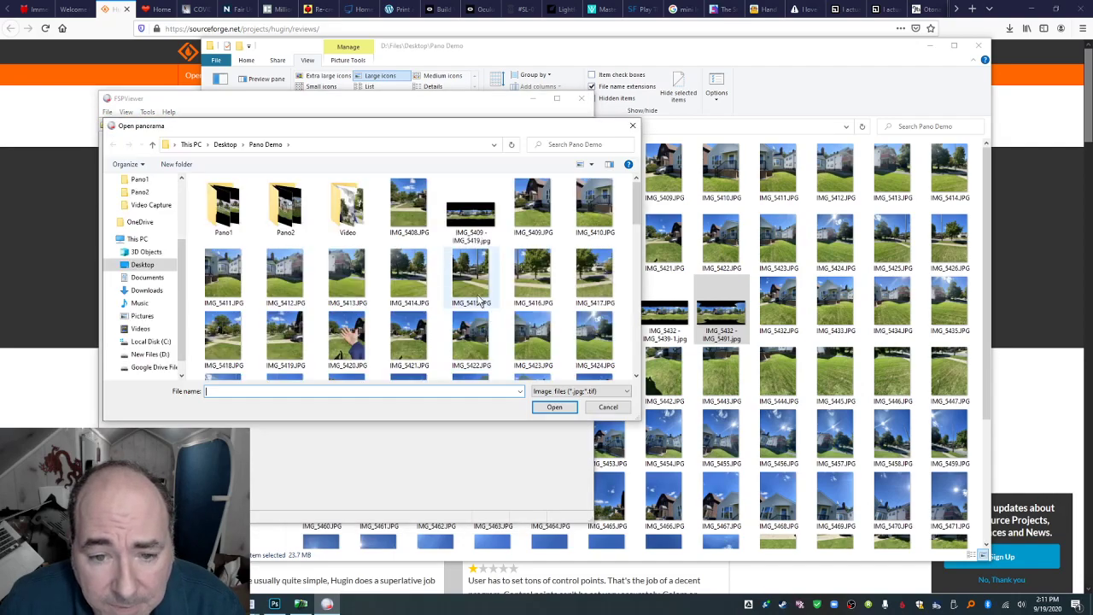
scroll(478, 298, "down", 5)
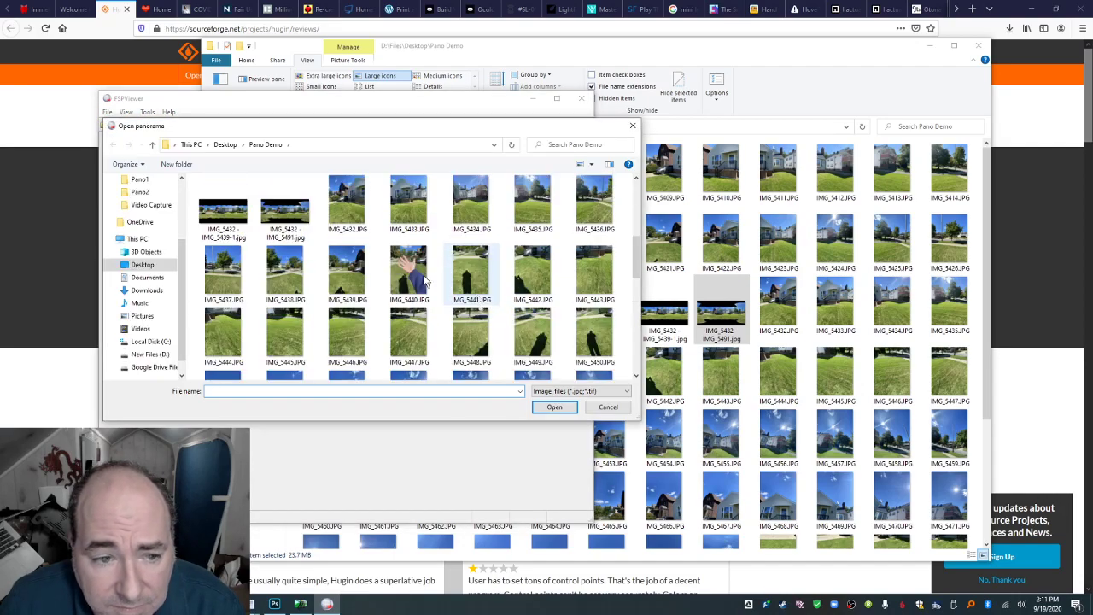
double_click(299, 218)
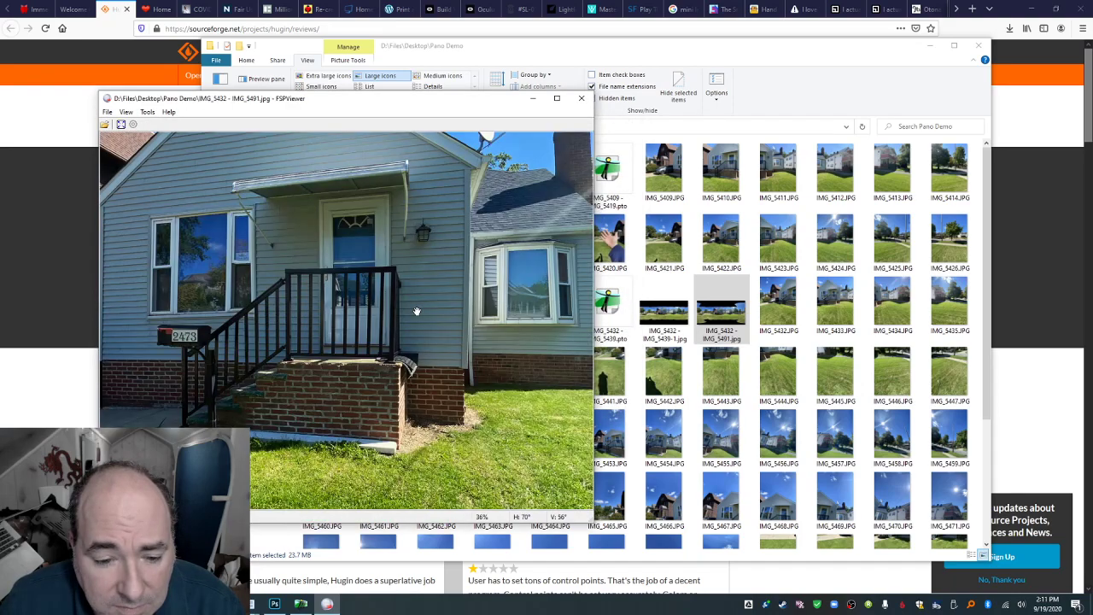
left_click_drag(345, 299, 431, 292)
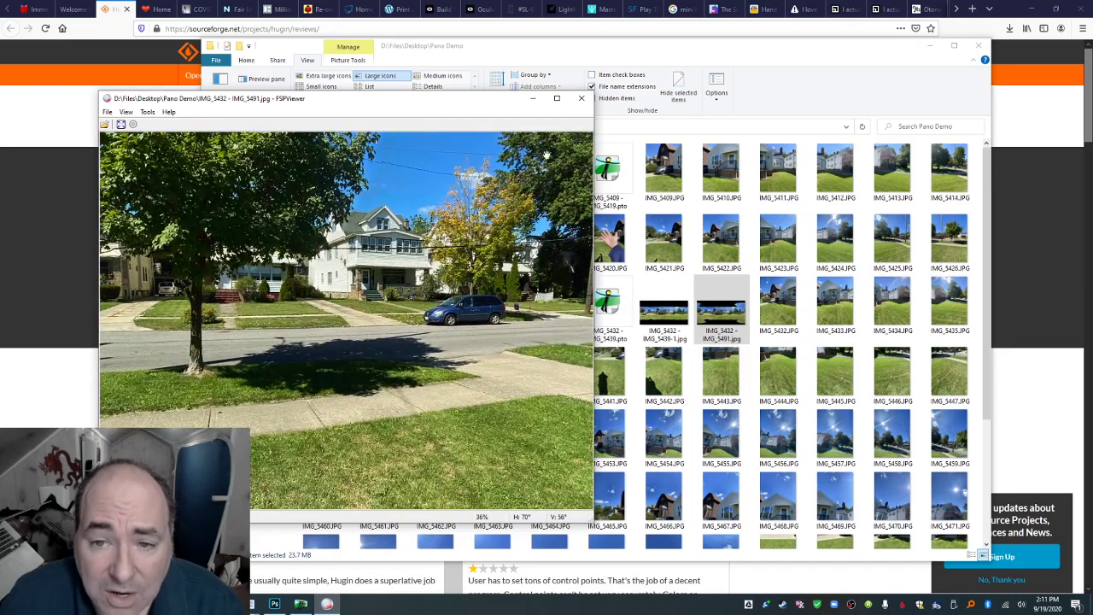
left_click(581, 97)
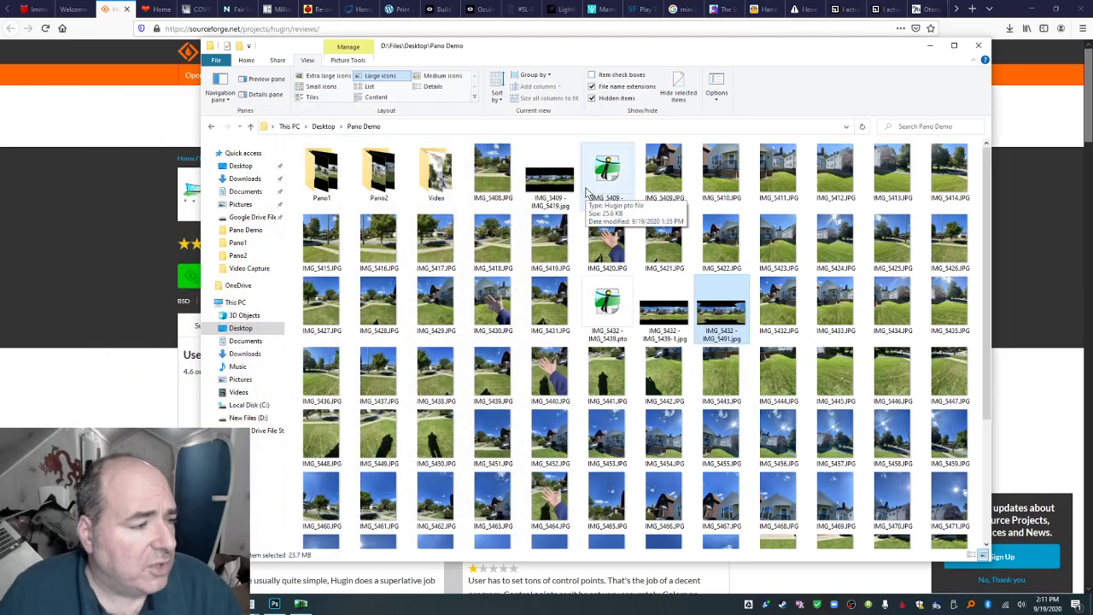